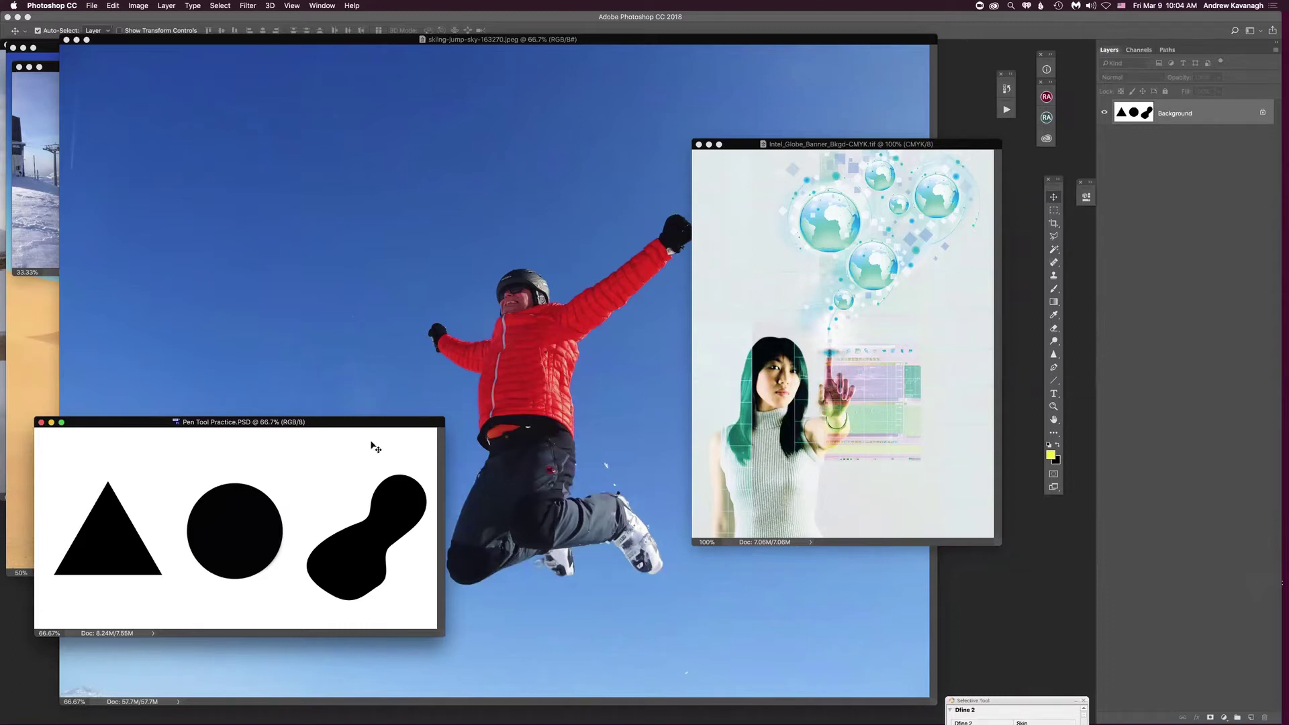
- Show the Pen Tool Practice document in full-screen mode and reset the foreground and background colours to black and white
{"action": "left_click_drag", "start_coordinate": [380, 424], "coordinate": [724, 216]}
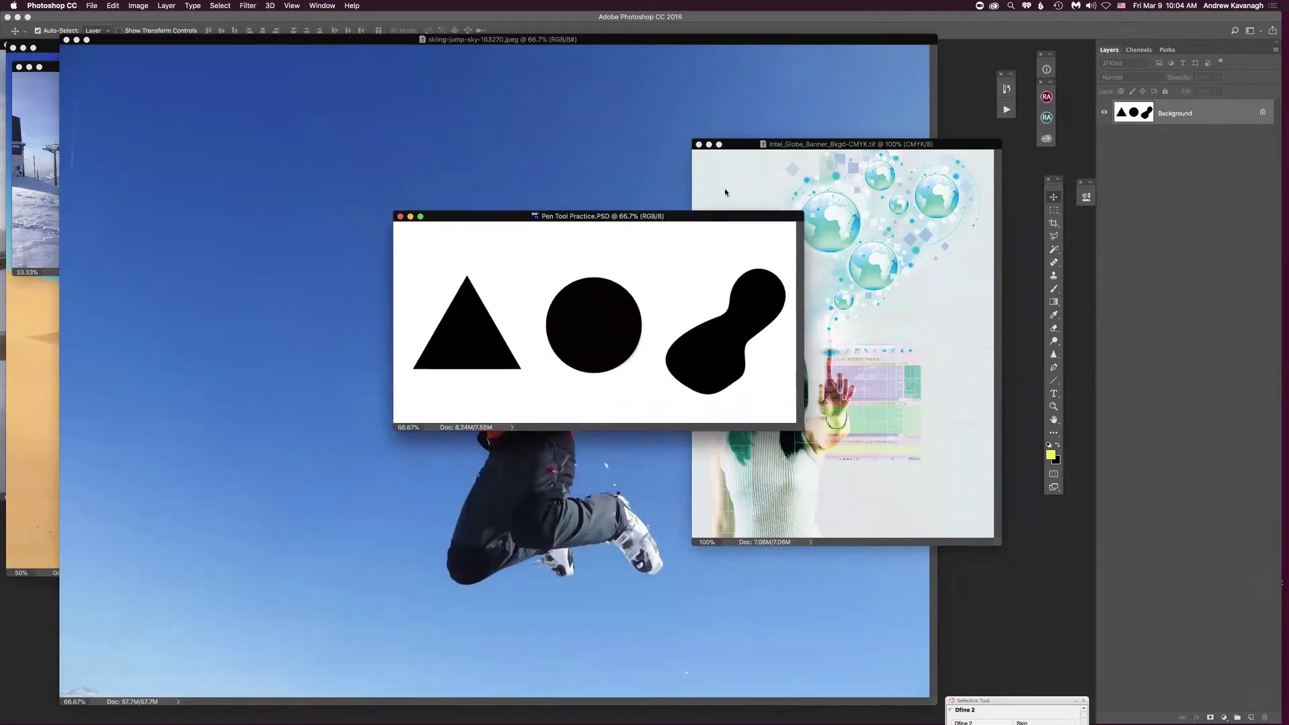
{"action": "key", "text": "f"}
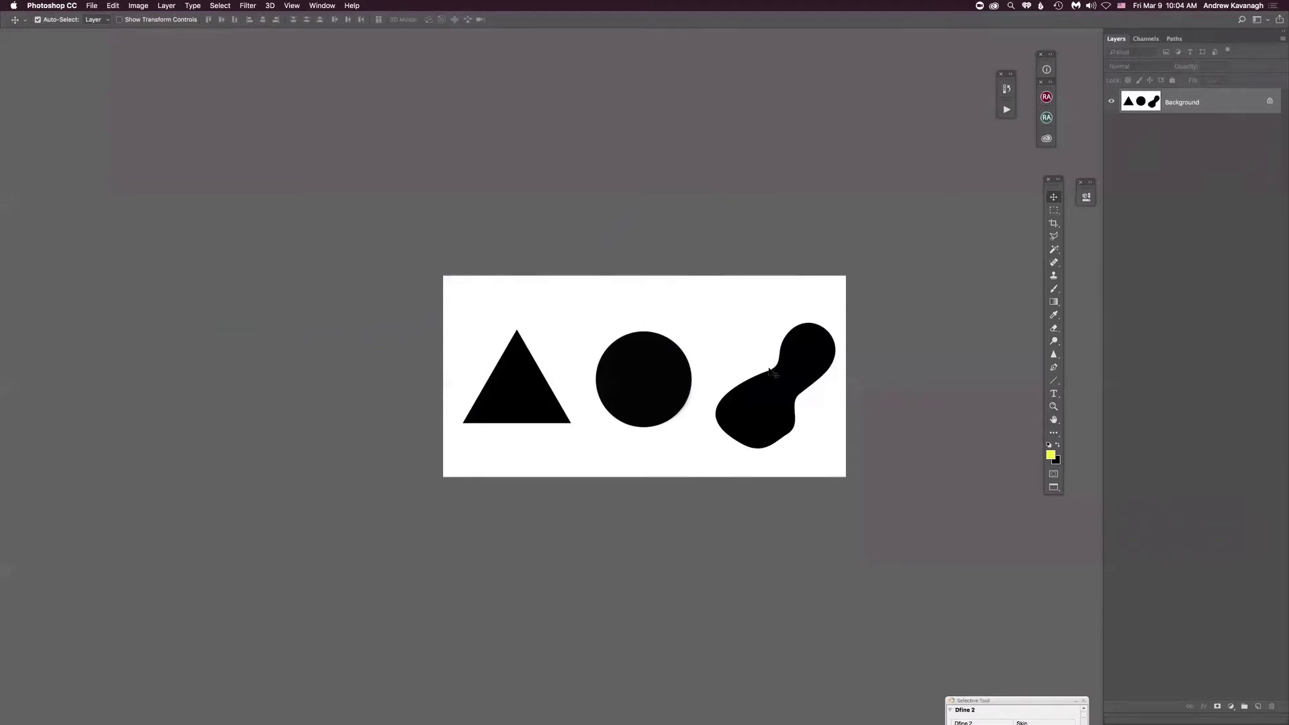
{"action": "key", "text": "super+plus"}
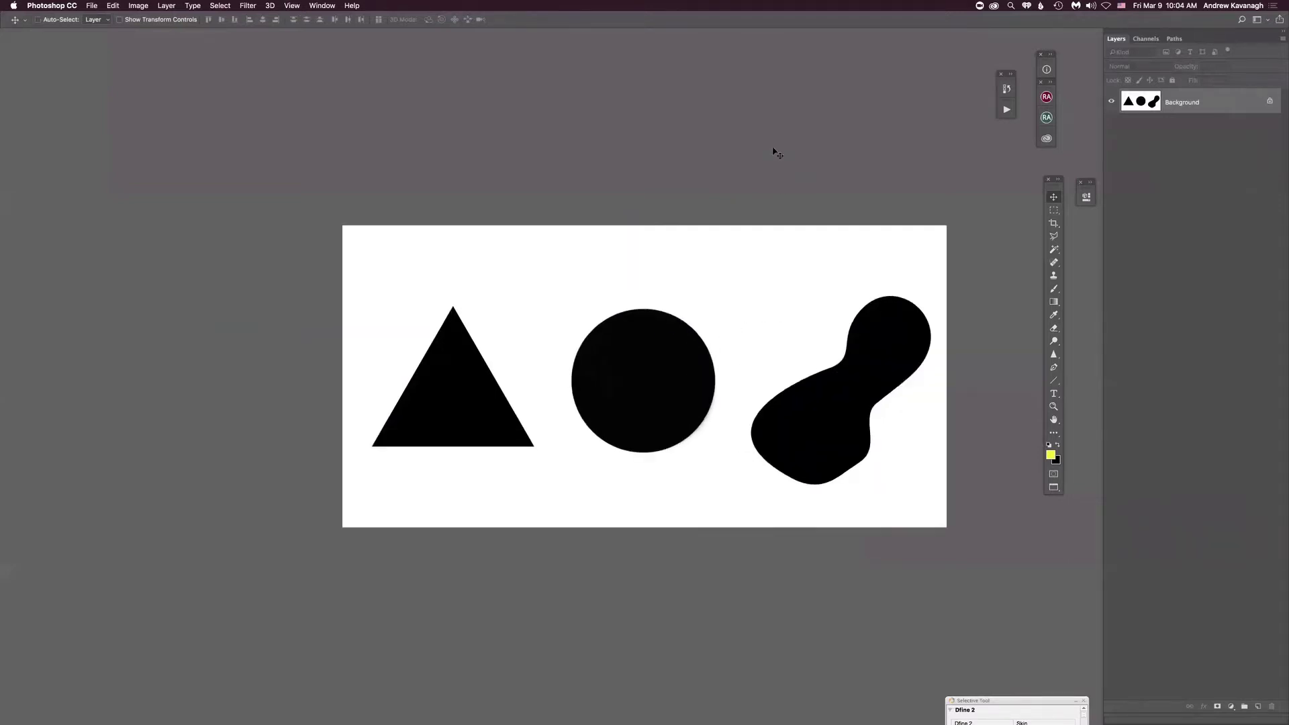
{"action": "key", "text": "super+plus"}
{"action": "key", "text": "super+minus"}
{"action": "left_click_drag", "start_coordinate": [819, 336], "coordinate": [797, 324]}
{"action": "key", "text": "d"}
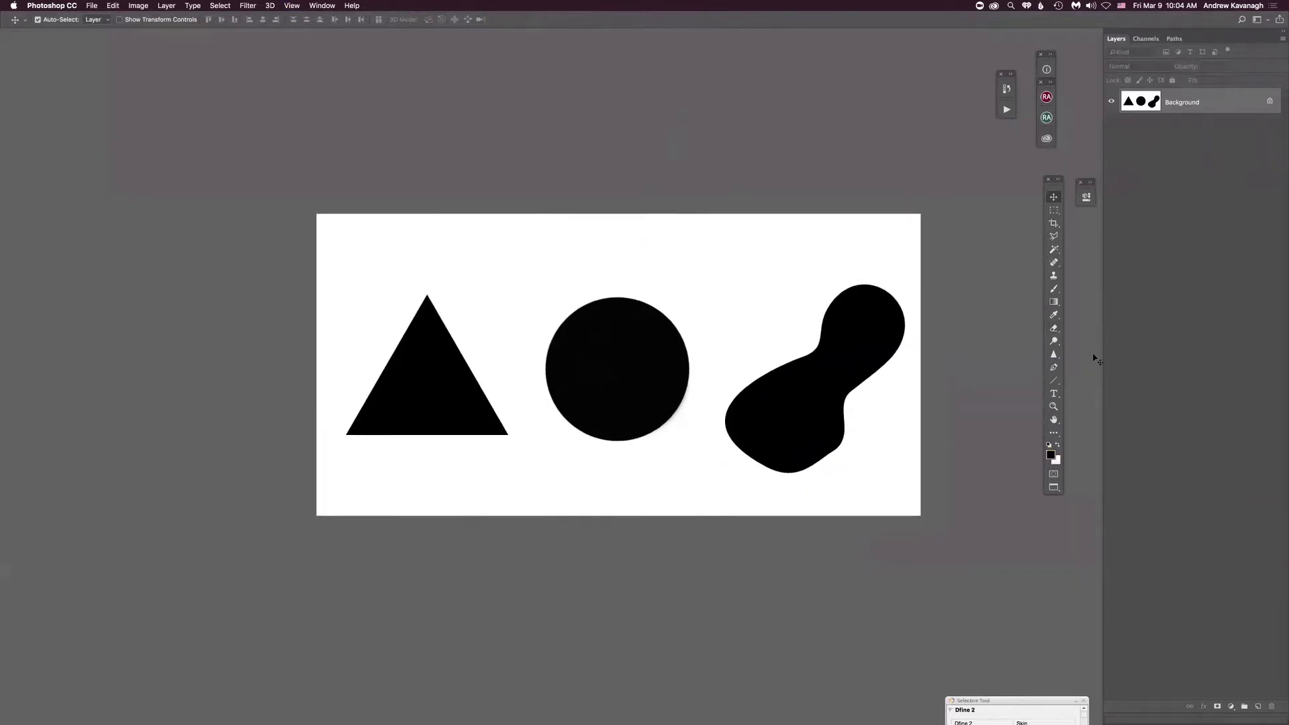
- Trace the triangle with the Pen tool in Path mode, placing an anchor at each corner and closing the path
{"action": "left_click", "coordinate": [1054, 368]}
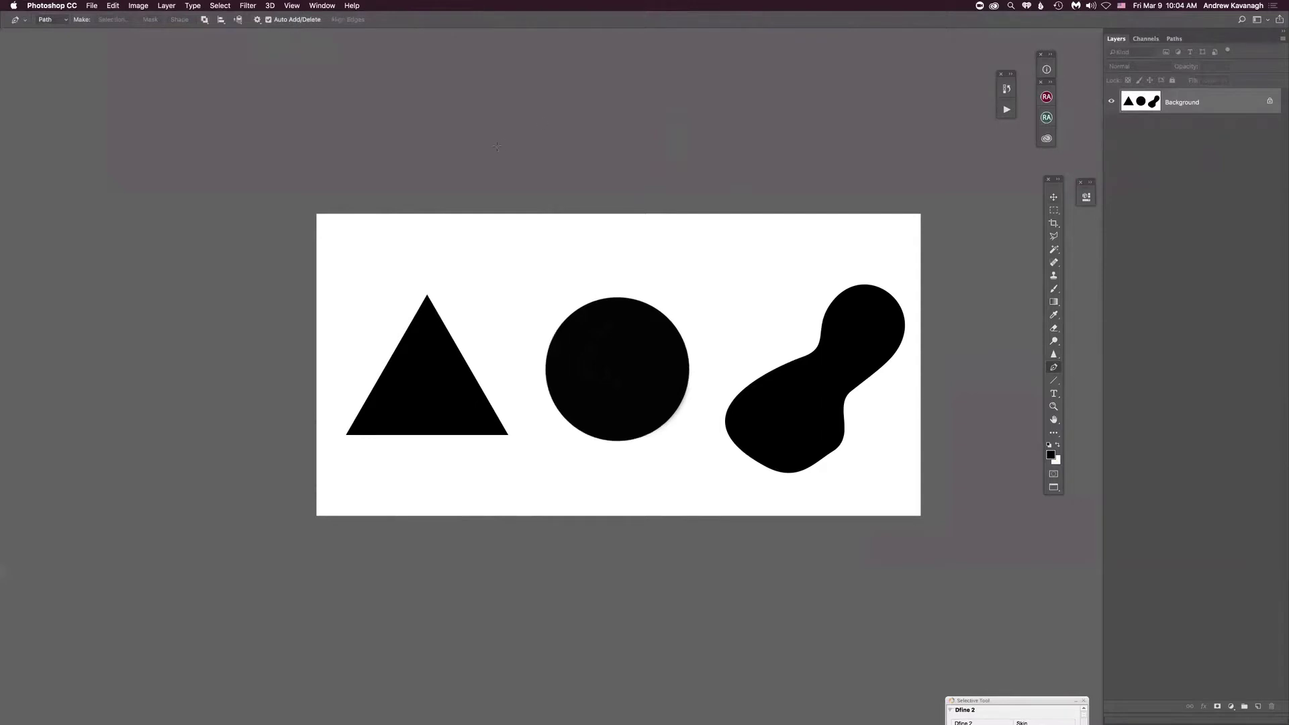
{"action": "left_click", "coordinate": [66, 20]}
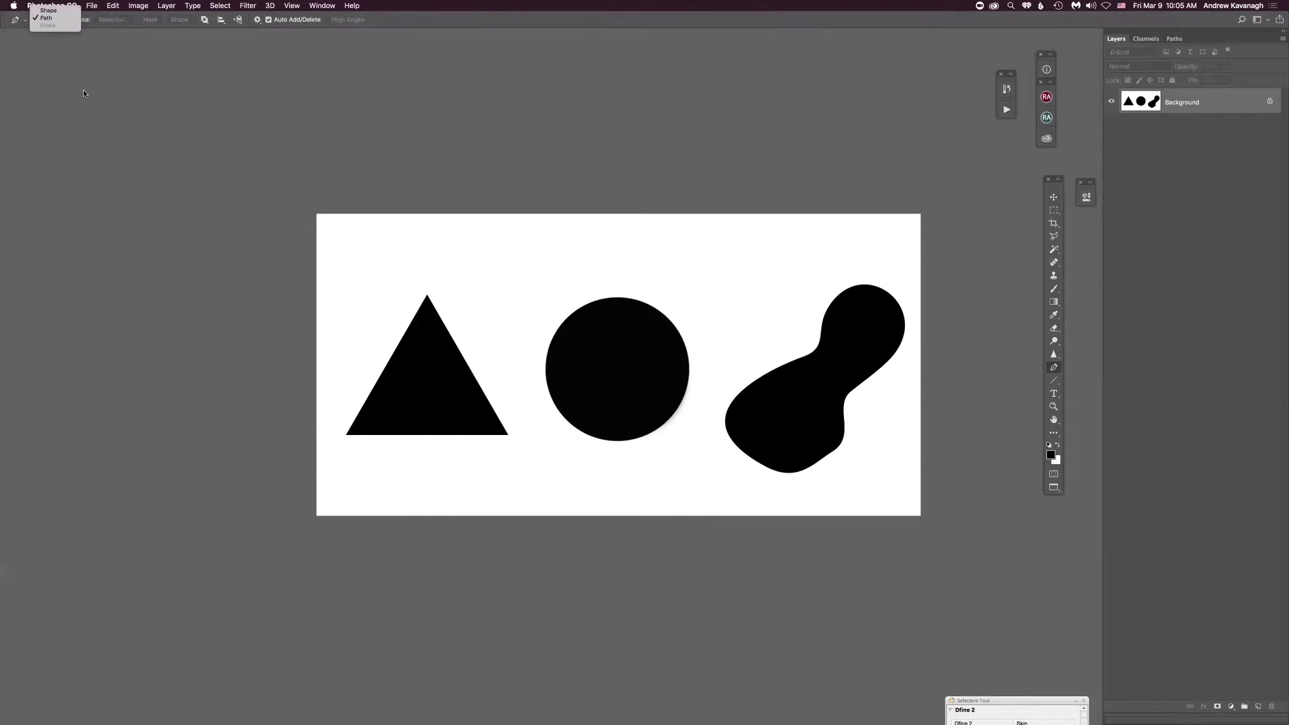
{"action": "left_click", "coordinate": [227, 118]}
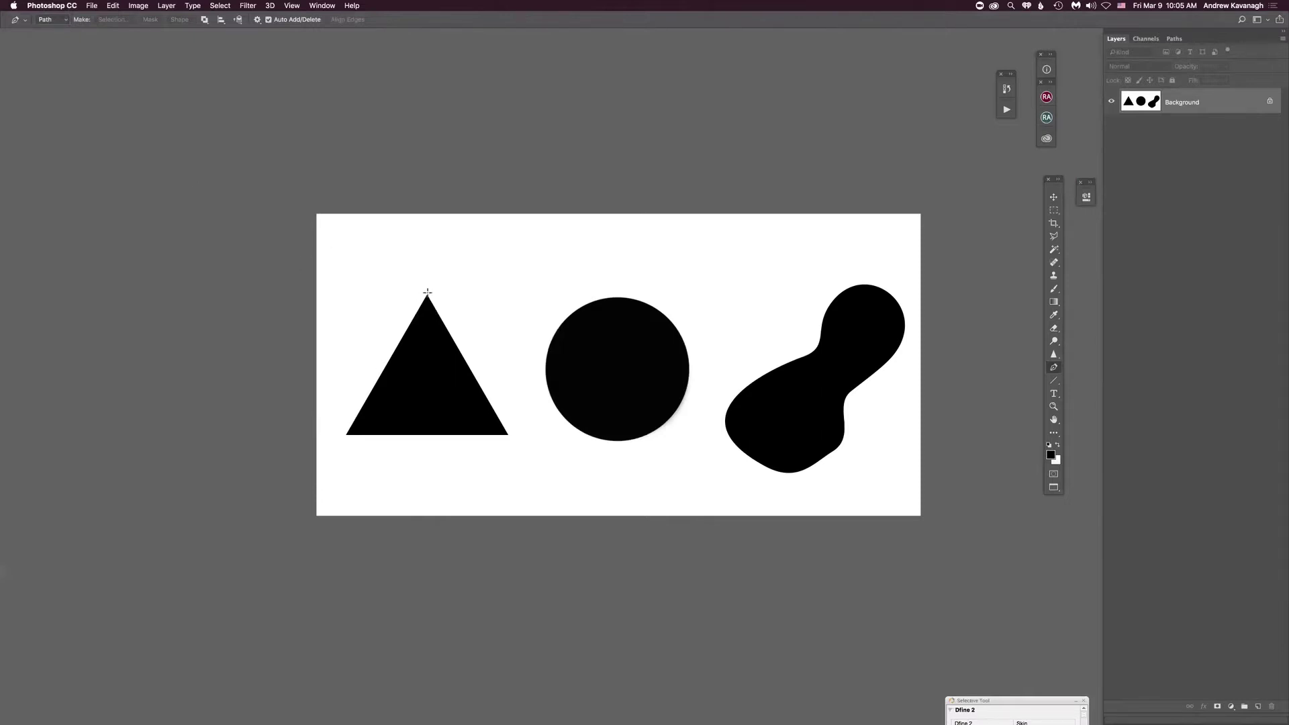
{"action": "left_click", "coordinate": [426, 293]}
{"action": "left_click", "coordinate": [345, 435]}
{"action": "left_click", "coordinate": [508, 435]}
{"action": "left_click", "coordinate": [426, 294]}
{"action": "left_click", "coordinate": [428, 296]}
- Save the triangle's work path under the name Triangle
{"action": "left_click", "coordinate": [1175, 39]}
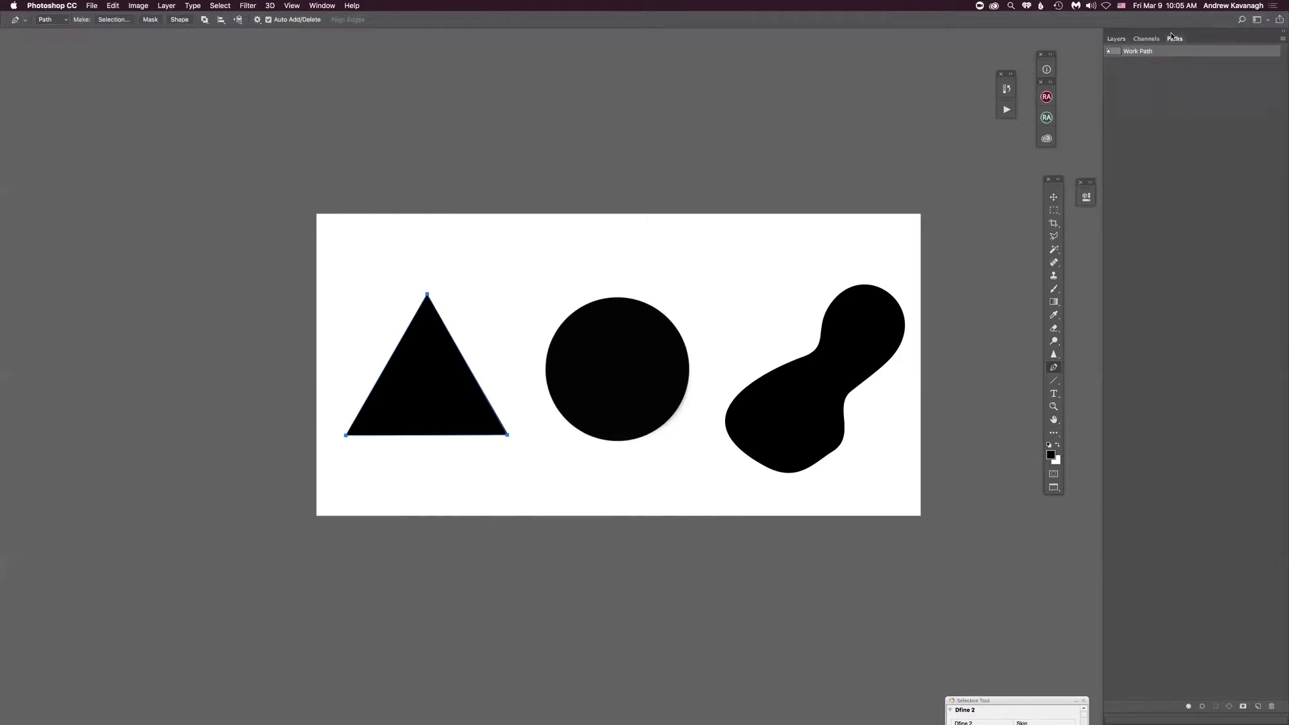
{"action": "double_click", "coordinate": [1136, 51]}
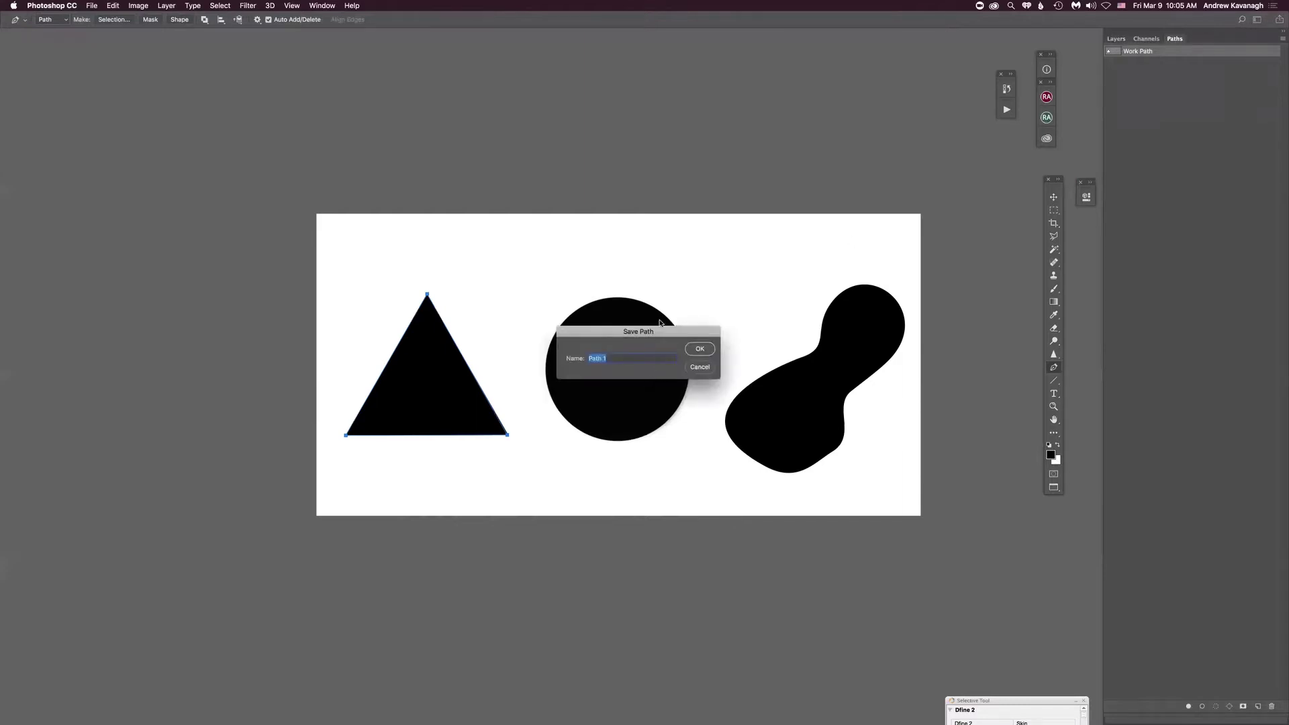
{"action": "type", "text": "Trian"}
{"action": "key", "text": "Return"}
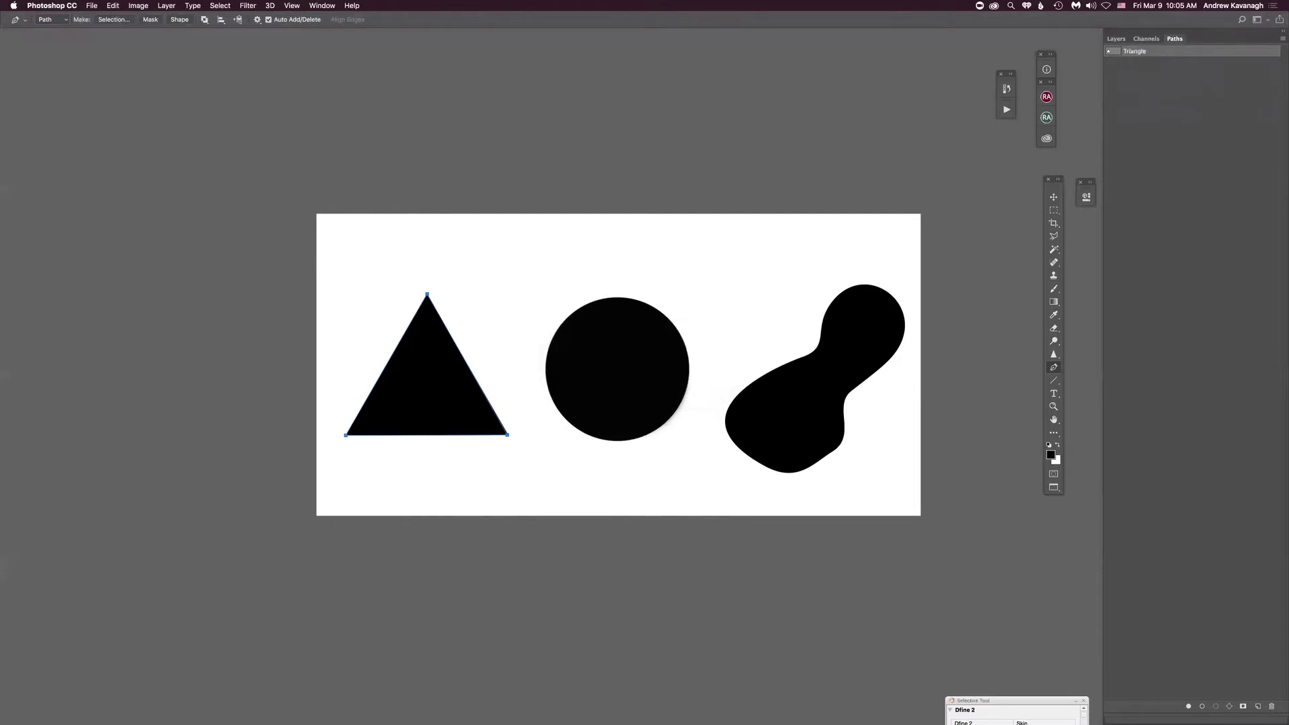
- Load the Triangle path as a selection and copy that area of the Background onto a new layer
{"action": "left_click", "coordinate": [1113, 57], "text": "super"}
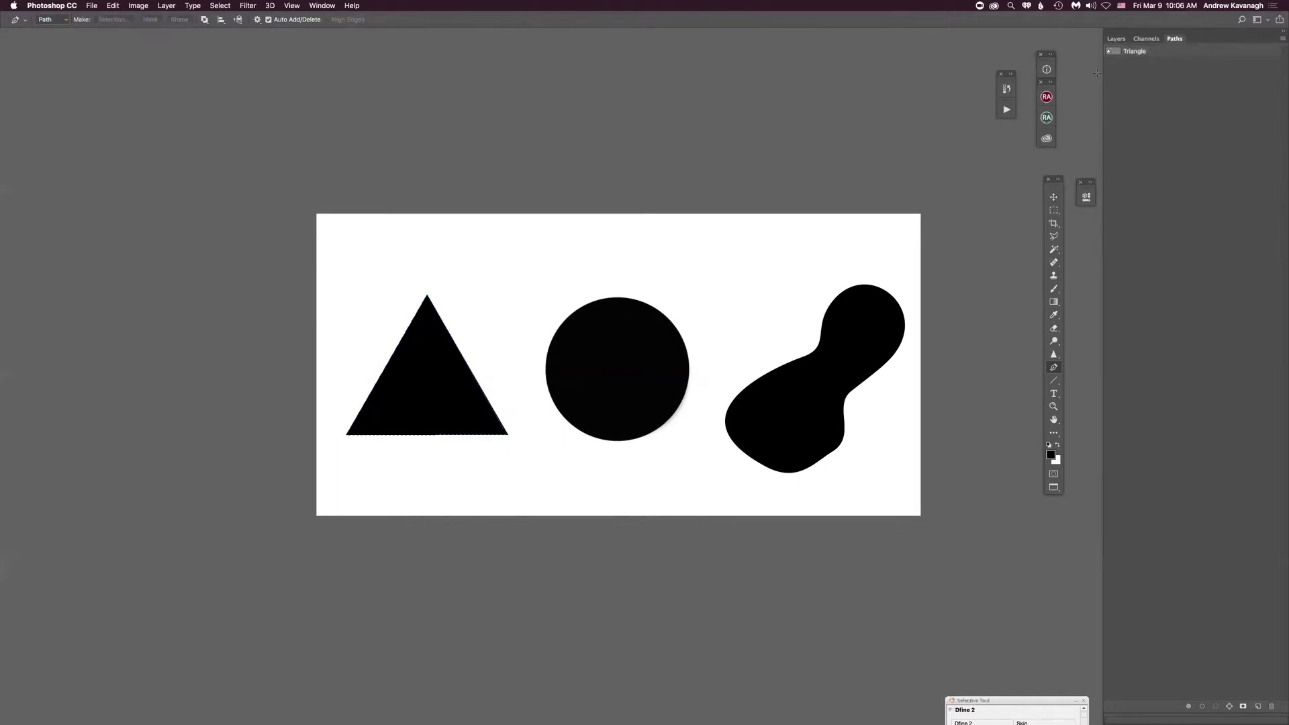
{"action": "left_click", "coordinate": [1116, 38]}
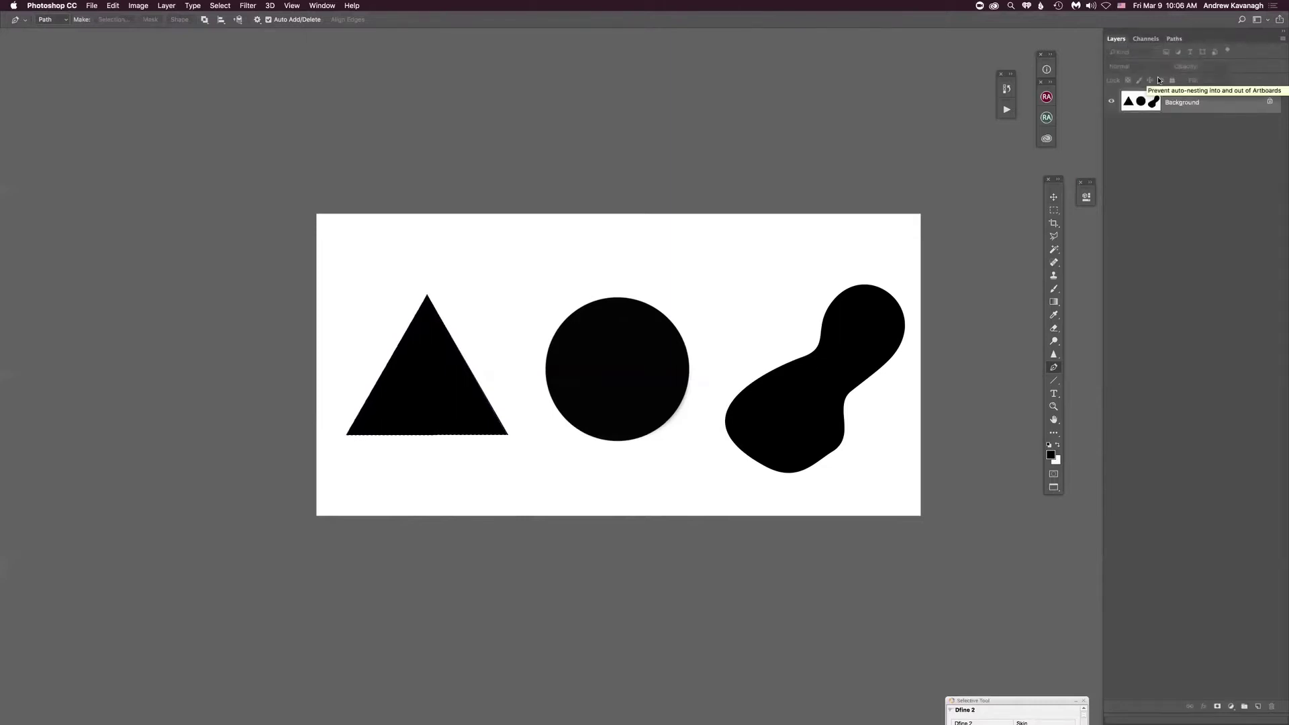
{"action": "key", "text": "super+j"}
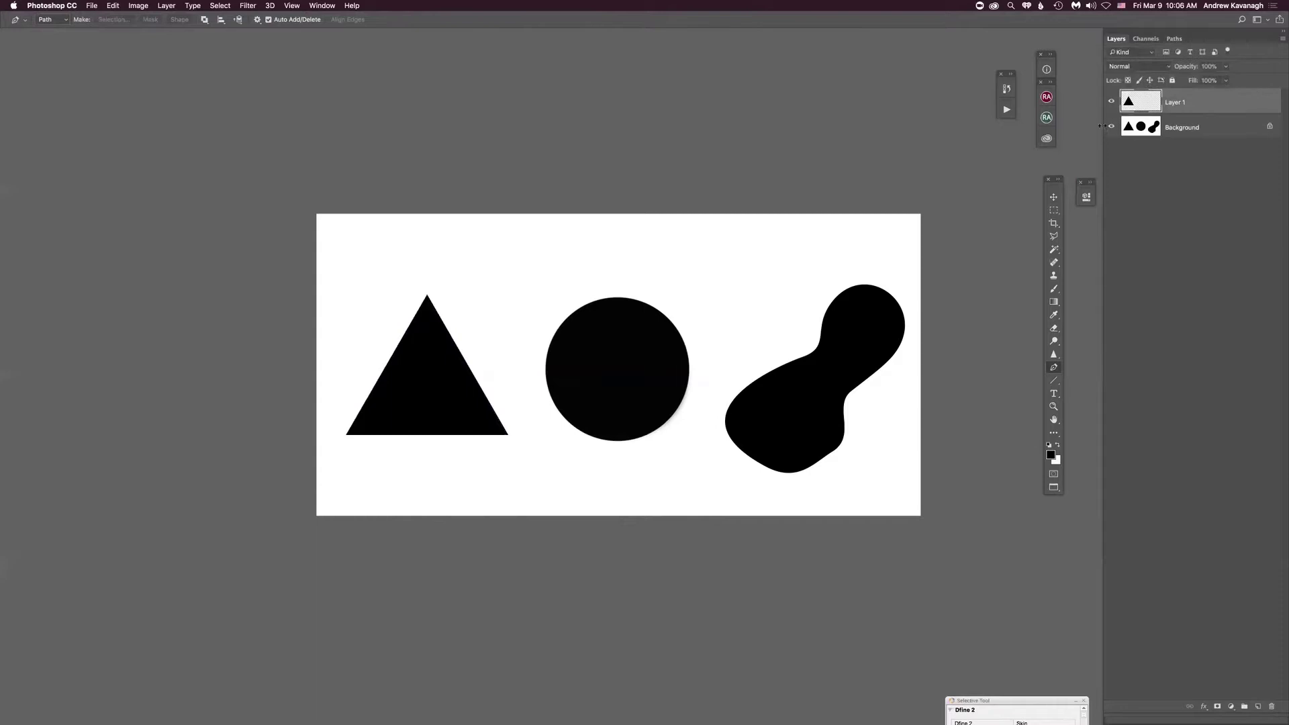
- Hide the Background layer, try moving the copied triangle toward the middle of the canvas, and undo the move
{"action": "left_click", "coordinate": [1110, 126]}
{"action": "key", "text": "v"}
{"action": "left_click_drag", "start_coordinate": [440, 362], "coordinate": [623, 415]}
{"action": "key", "text": "super+alt+z"}
{"action": "key", "text": "super+alt+z"}
{"action": "key", "text": "super+alt+z"}
{"action": "key", "text": "super+alt+z"}
{"action": "key", "text": "super+alt+z"}
{"action": "key", "text": "super+alt+z"}
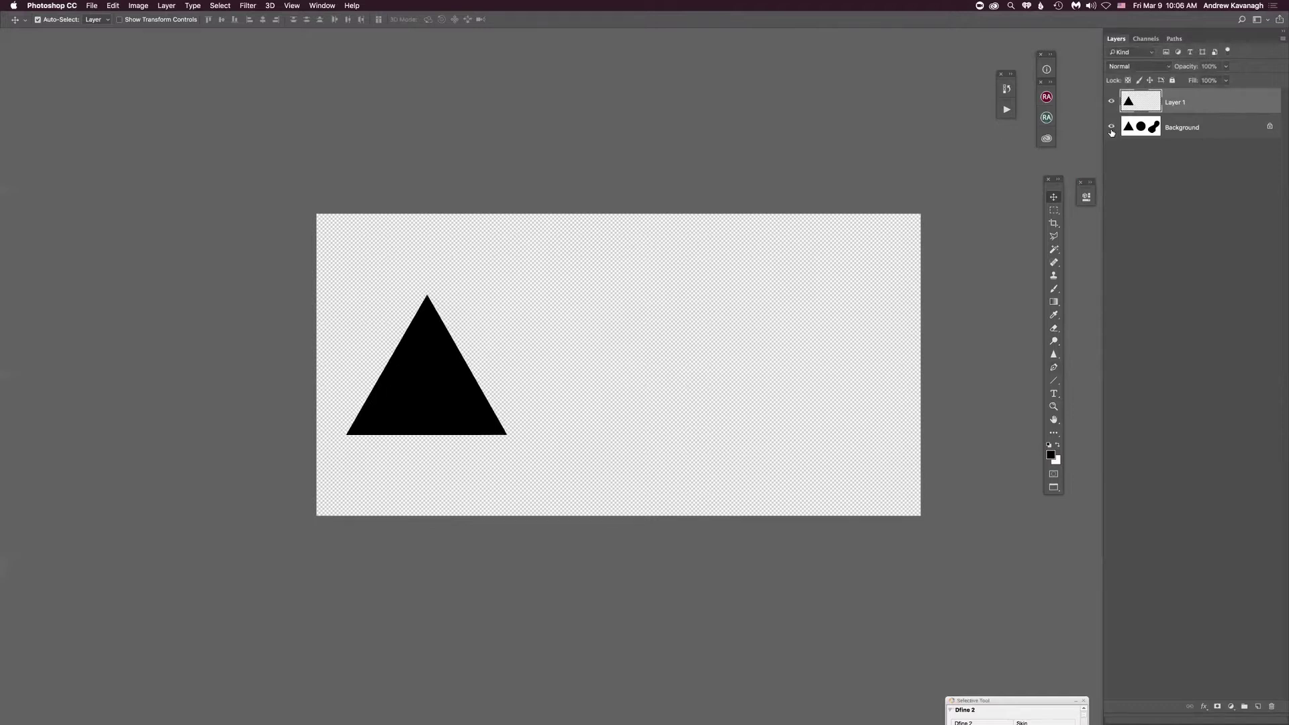
- Show the Background layer again and delete the layer with the copied triangle
{"action": "left_click", "coordinate": [1110, 126]}
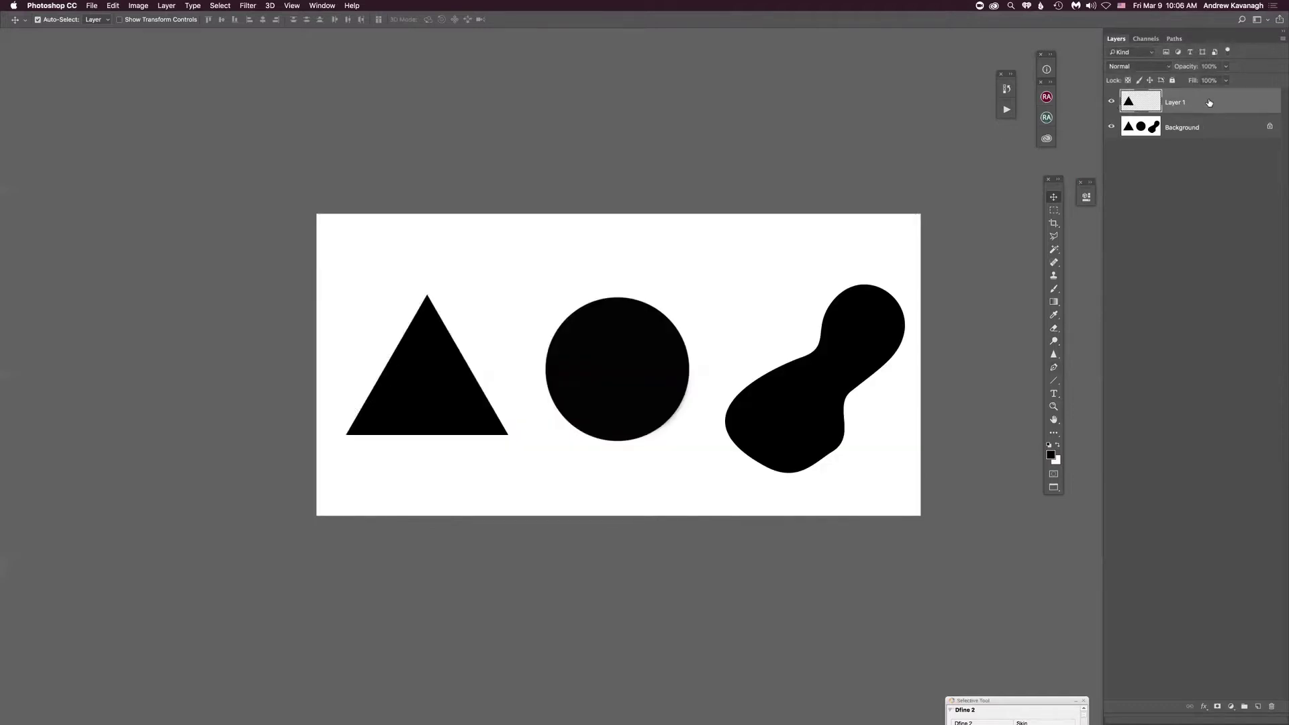
{"action": "key", "text": "BackSpace"}
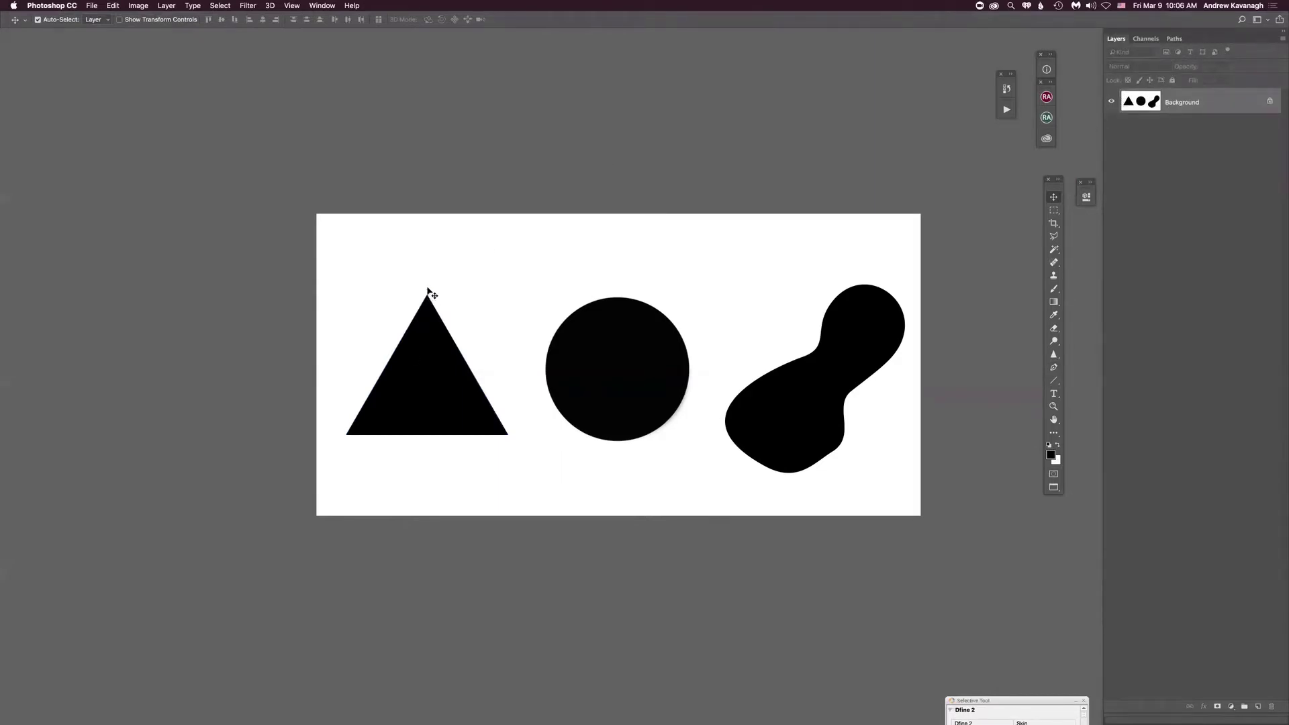
- Start a Pen tool path around the circle with a top anchor, a curved anchor on its left edge and a bottom anchor
{"action": "key", "text": "p"}
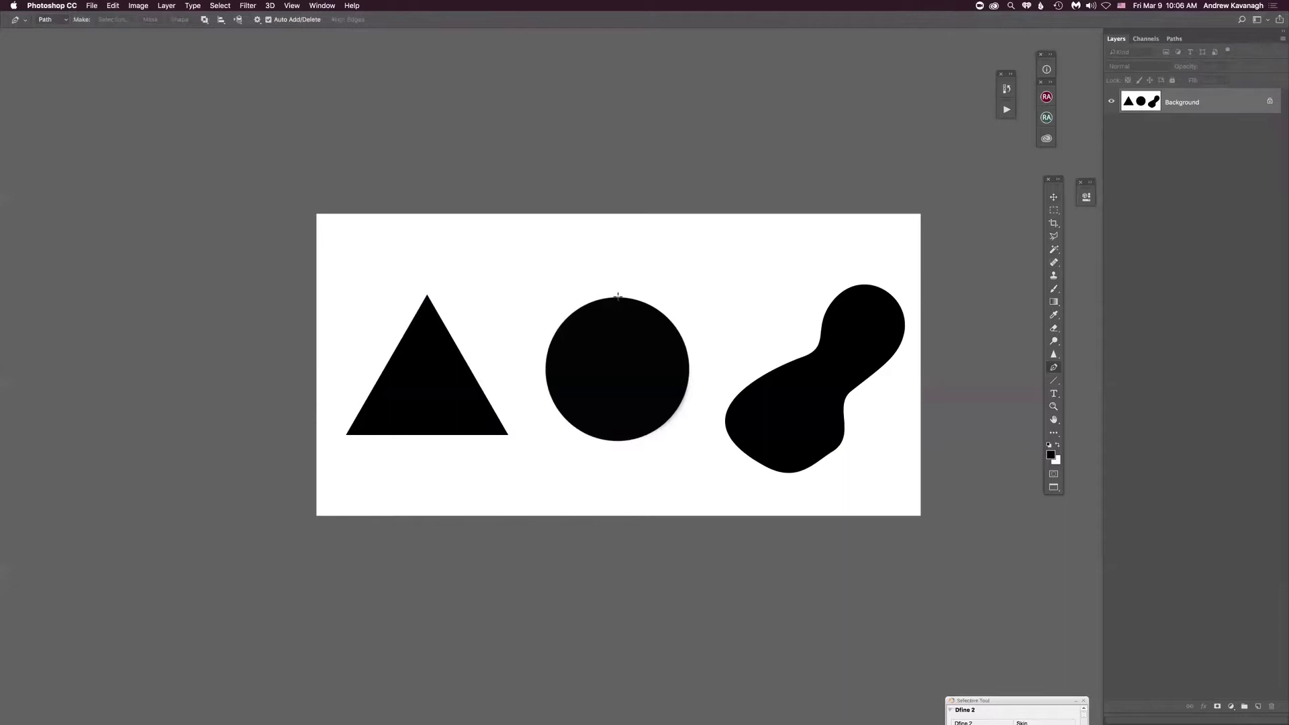
{"action": "left_click", "coordinate": [617, 295]}
{"action": "left_click", "coordinate": [546, 386]}
{"action": "left_click_drag", "start_coordinate": [546, 386], "coordinate": [551, 478]}
{"action": "left_click", "coordinate": [618, 442]}
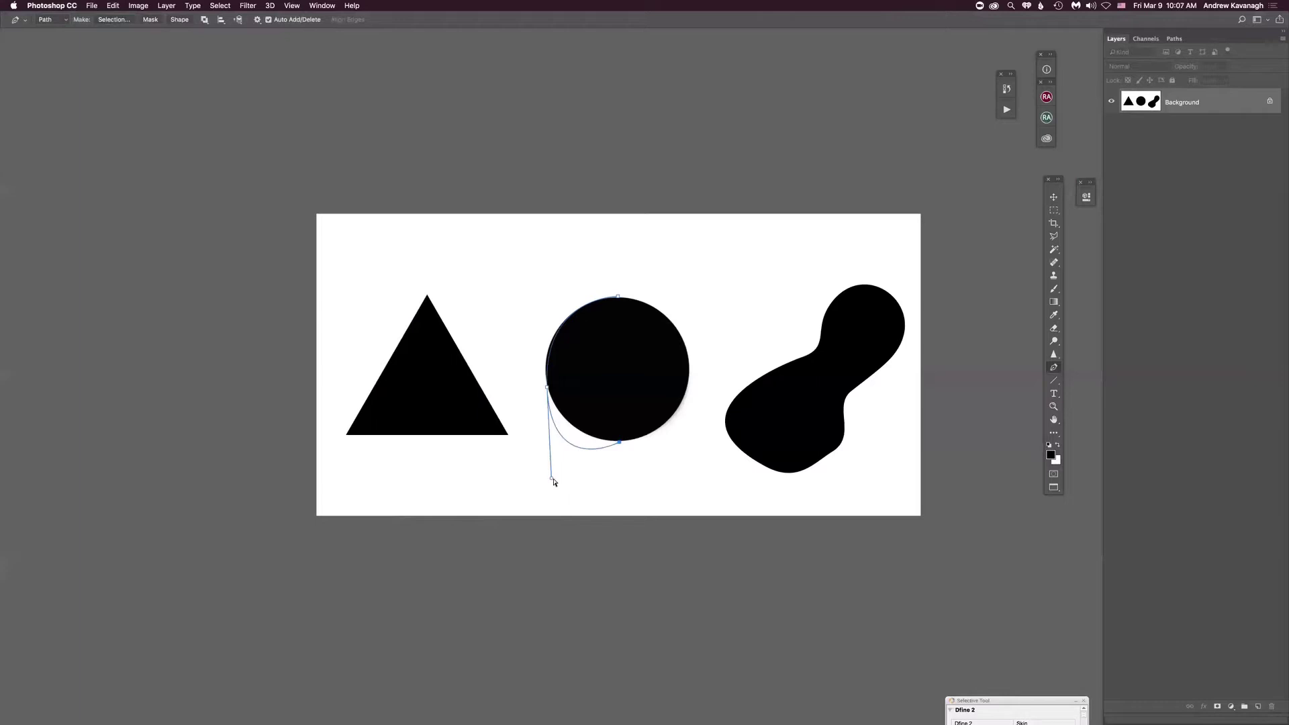
- Adjust the left anchor and its two direction handles so the path follows the left half of the circle
{"action": "left_click_drag", "start_coordinate": [552, 479], "coordinate": [572, 451]}
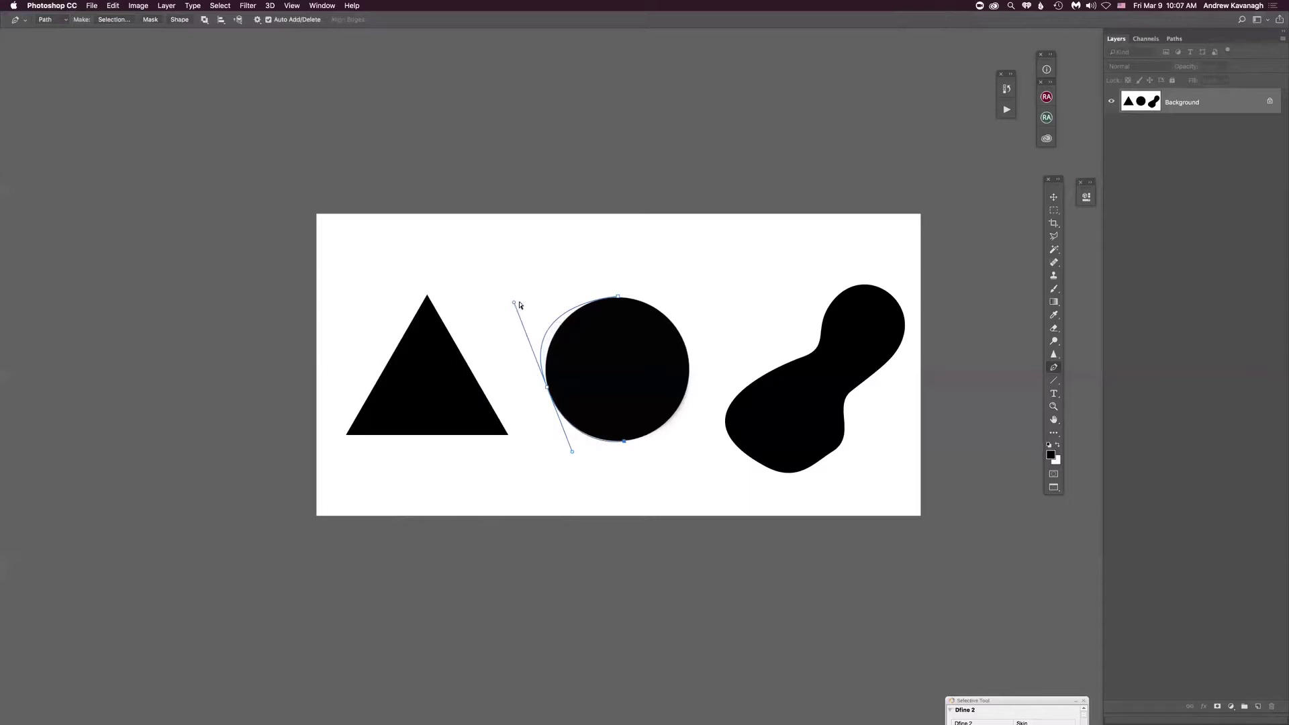
{"action": "left_click_drag", "start_coordinate": [514, 303], "coordinate": [537, 304]}
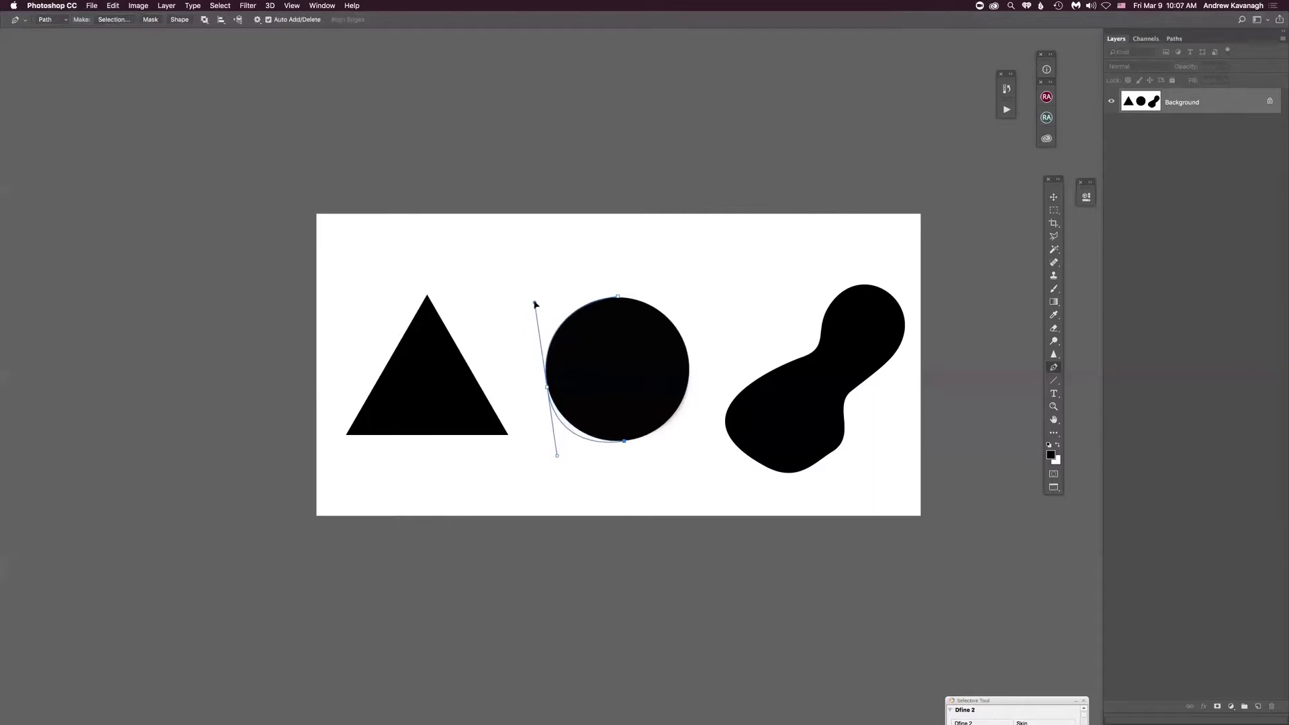
{"action": "left_click", "coordinate": [556, 456], "text": "super"}
{"action": "left_click_drag", "start_coordinate": [557, 455], "coordinate": [566, 448]}
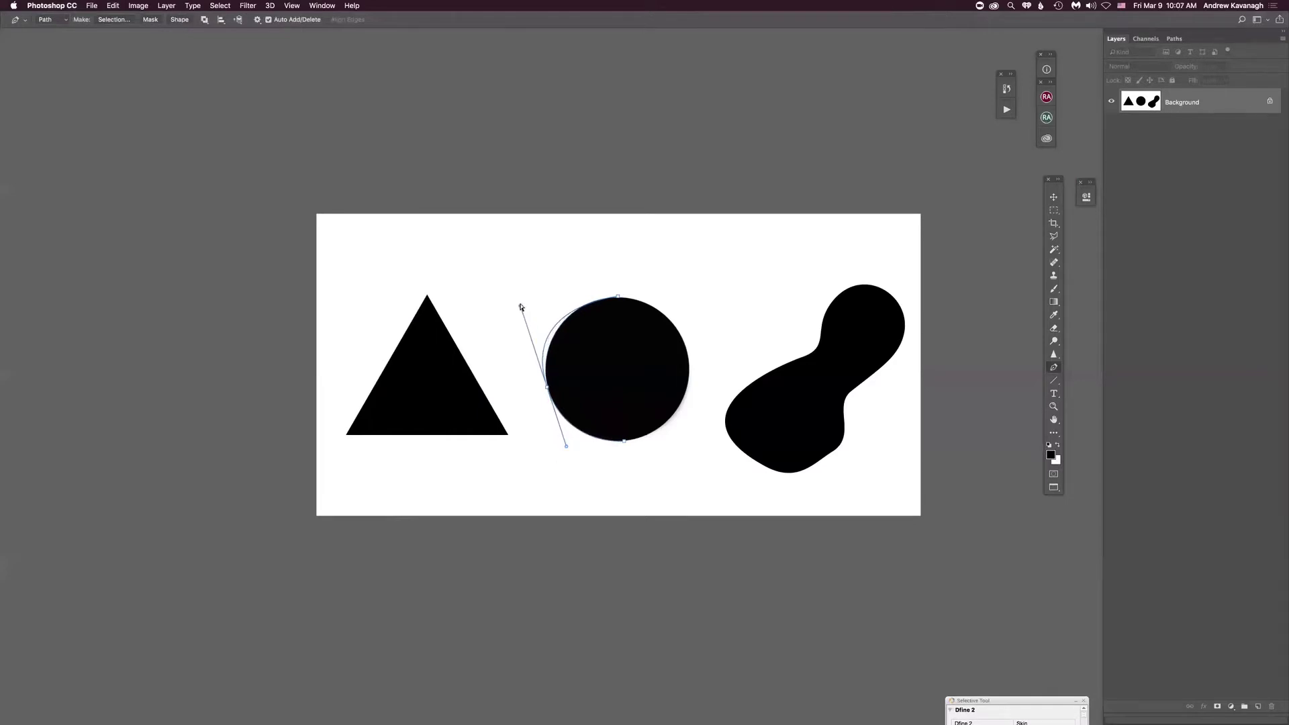
{"action": "left_click_drag", "start_coordinate": [521, 306], "coordinate": [527, 307]}
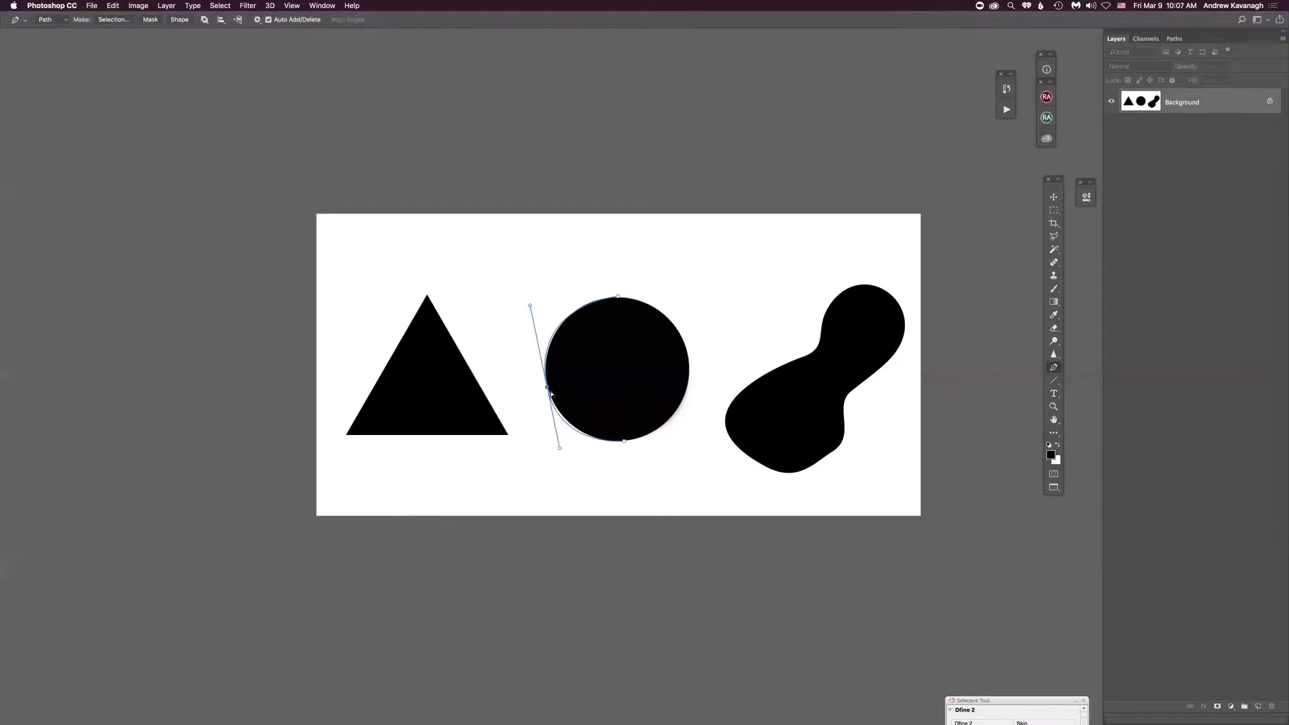
{"action": "left_click_drag", "start_coordinate": [547, 387], "coordinate": [549, 384]}
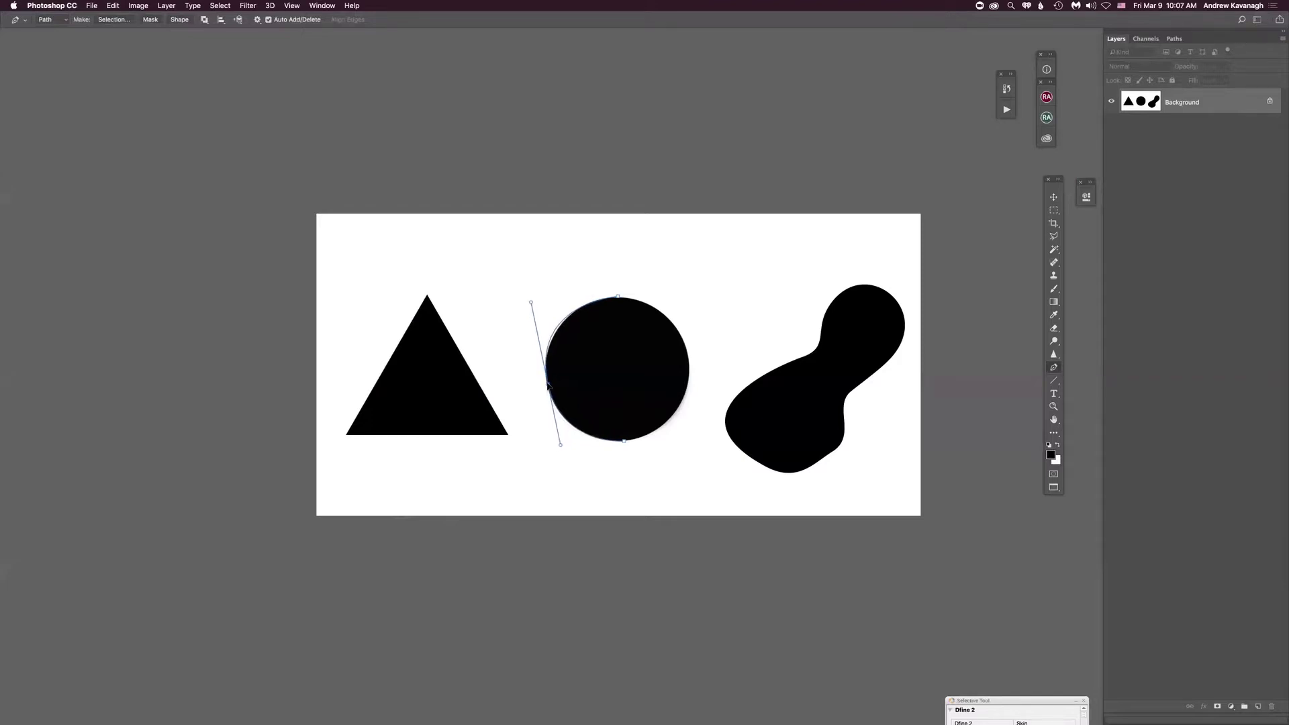
{"action": "left_click_drag", "start_coordinate": [531, 303], "coordinate": [534, 304]}
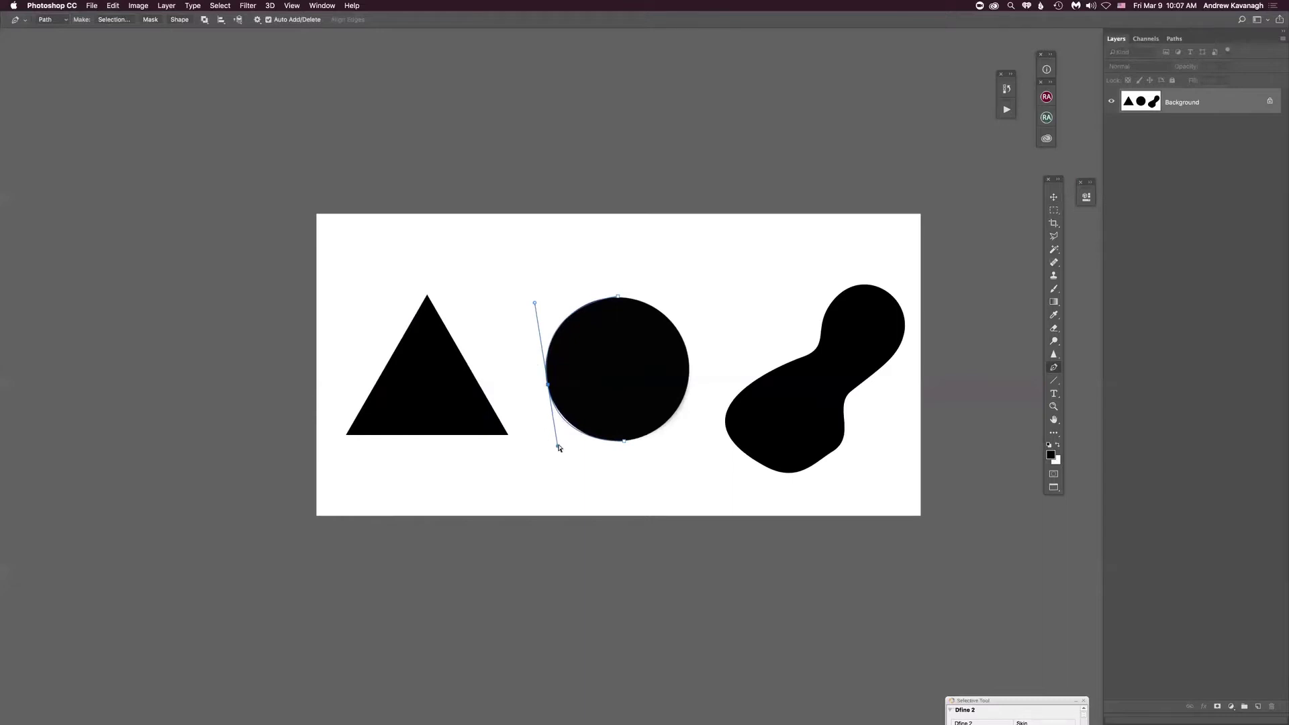
{"action": "left_click_drag", "start_coordinate": [557, 448], "coordinate": [559, 443]}
{"action": "left_click_drag", "start_coordinate": [532, 304], "coordinate": [535, 304]}
- Pull a direction handle out of the bottom anchor and extend the path in a curve to the circle's right edge
{"action": "left_click", "coordinate": [691, 369]}
{"action": "key", "text": "super+z"}
{"action": "left_click_drag", "start_coordinate": [624, 441], "coordinate": [722, 426]}
{"action": "left_click", "coordinate": [689, 371]}
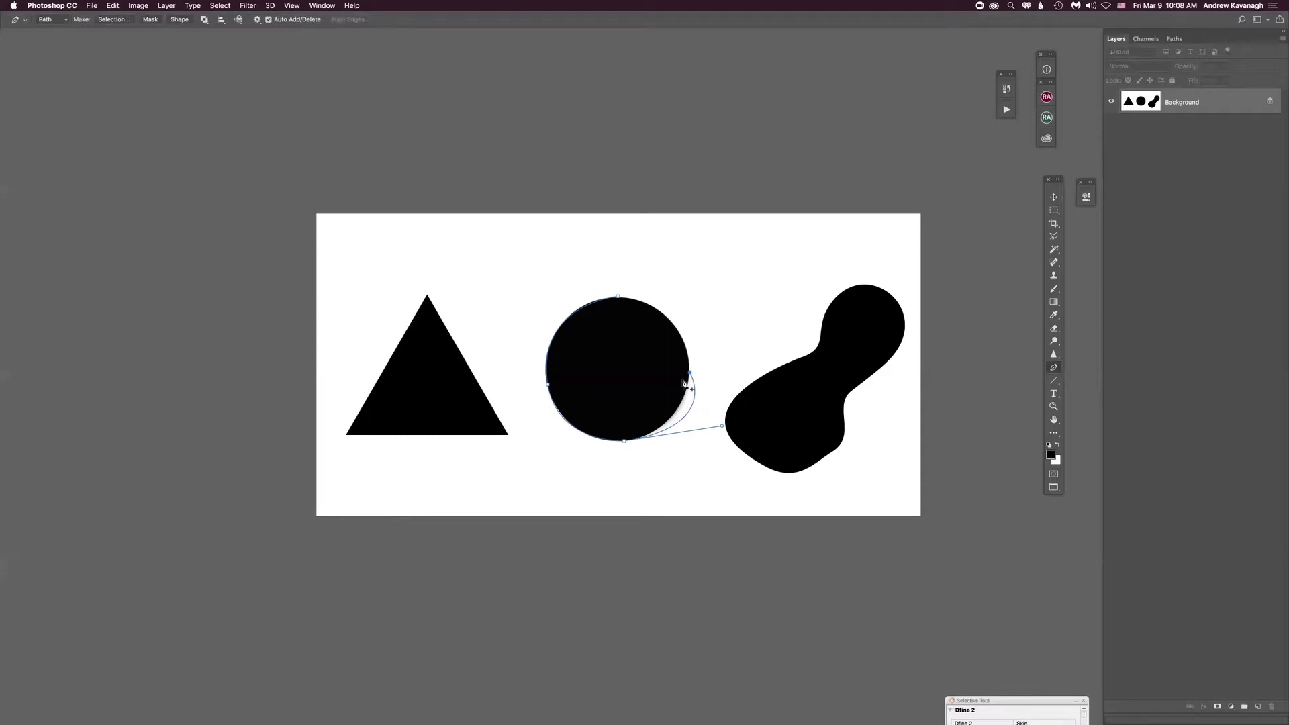
{"action": "key", "text": "BackSpace"}
{"action": "left_click_drag", "start_coordinate": [720, 428], "coordinate": [694, 427]}
{"action": "left_click", "coordinate": [688, 374]}
- Try closing the circle path with a straight segment and reshaping it, and undo those changes
{"action": "left_click", "coordinate": [618, 297]}
{"action": "left_click_drag", "start_coordinate": [661, 344], "coordinate": [662, 338]}
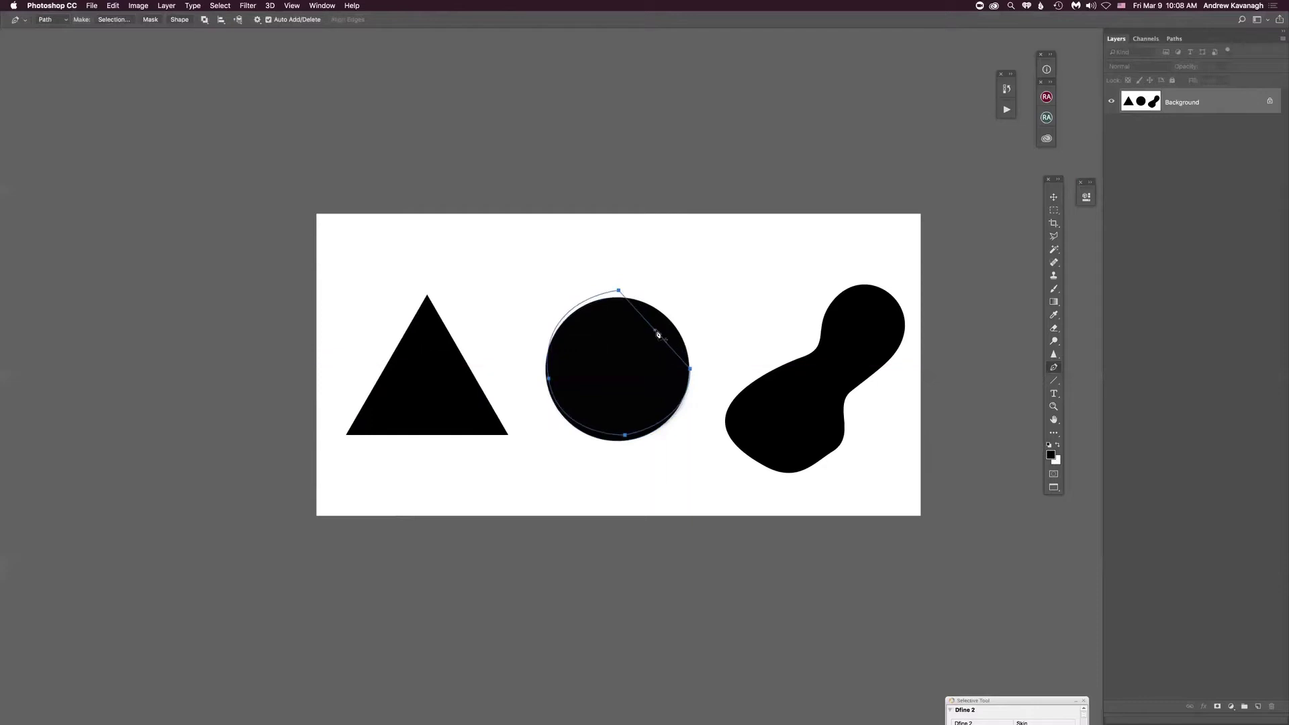
{"action": "key", "text": "super+z"}
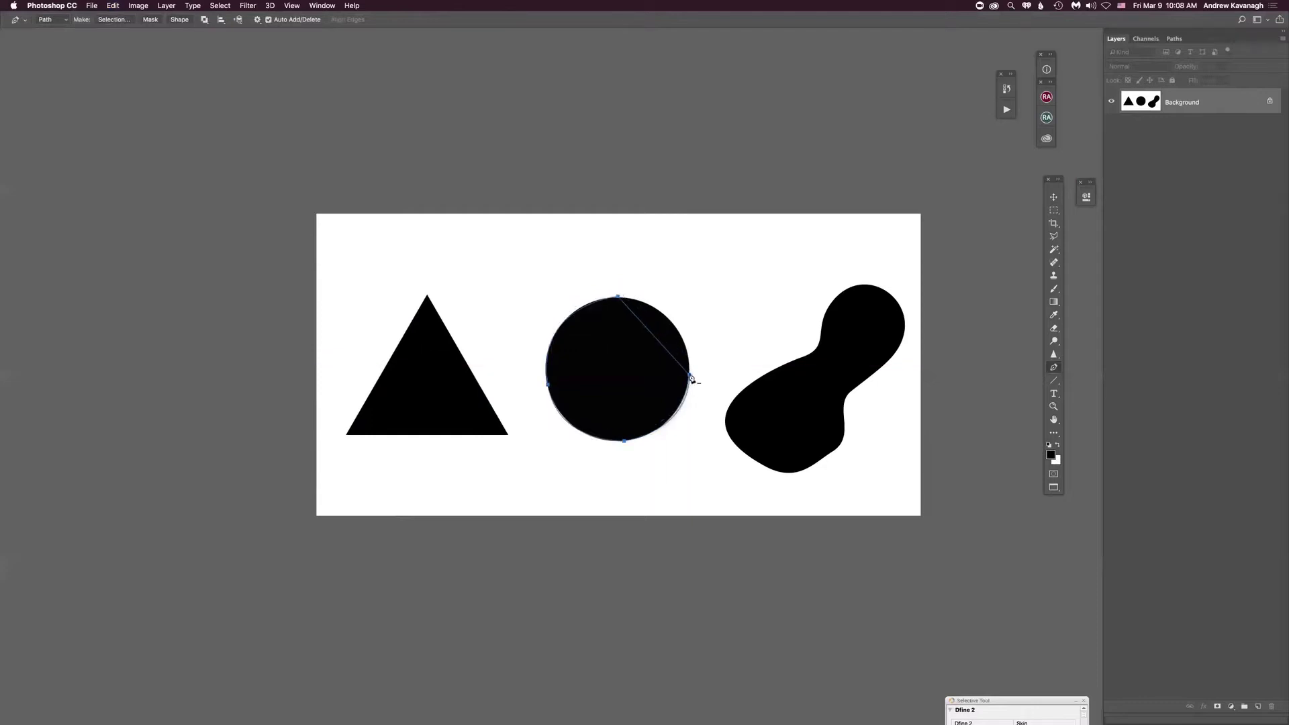
{"action": "key", "text": "super+z"}
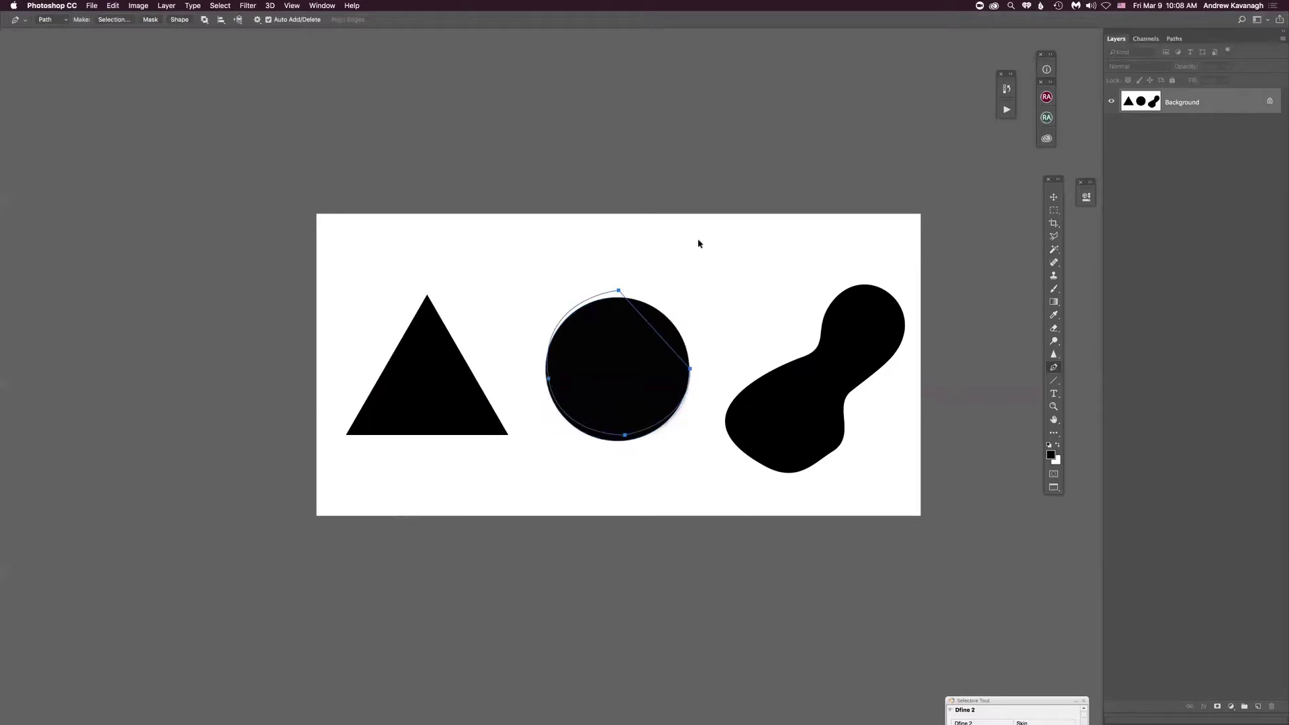
{"action": "key", "text": "super+z"}
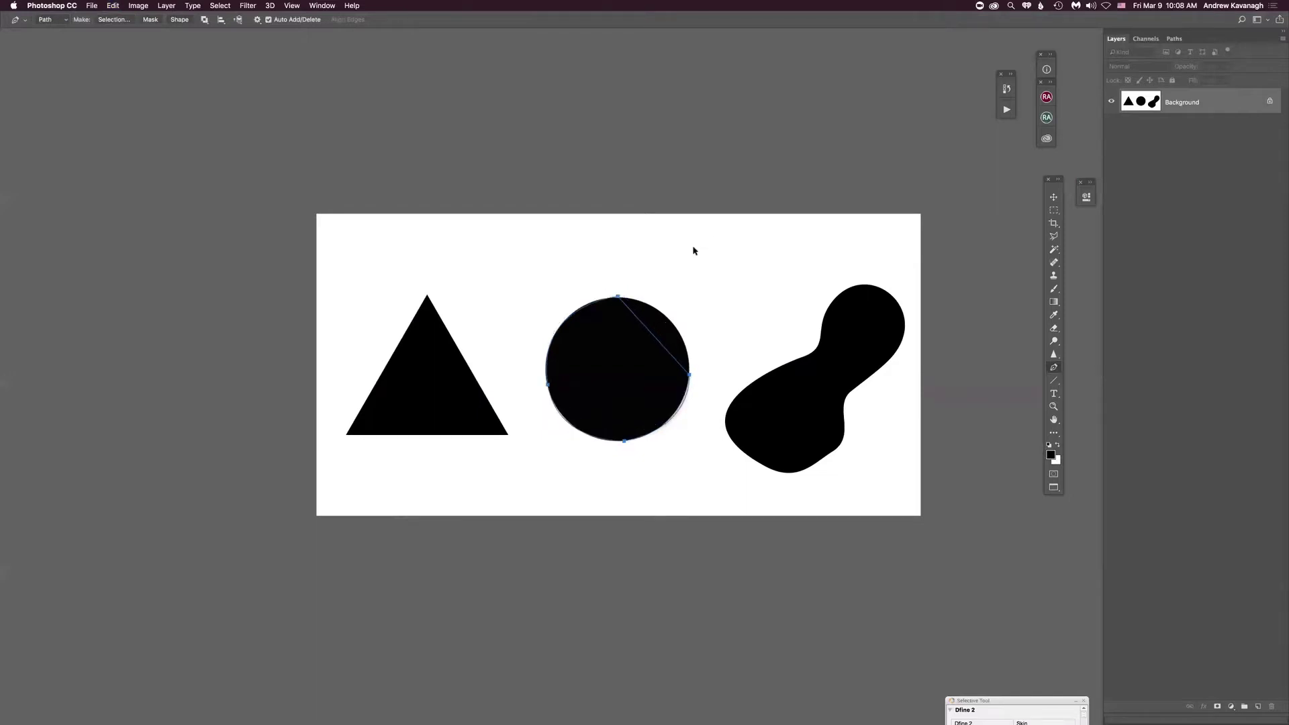
{"action": "key", "text": "super+z"}
- Pull an upward handle from the right anchor, close the circle path at the top, and refine the handles to fit the edge
{"action": "left_click_drag", "start_coordinate": [690, 375], "coordinate": [682, 316]}
{"action": "left_click", "coordinate": [617, 297]}
{"action": "left_click_drag", "start_coordinate": [690, 376], "coordinate": [688, 301]}
{"action": "left_click", "coordinate": [689, 376], "text": "super"}
{"action": "left_click_drag", "start_coordinate": [694, 421], "coordinate": [690, 423]}
- Finish the circle path and start a new curved path at the top of the blob, following its left side down
{"action": "key", "text": "super+plus"}
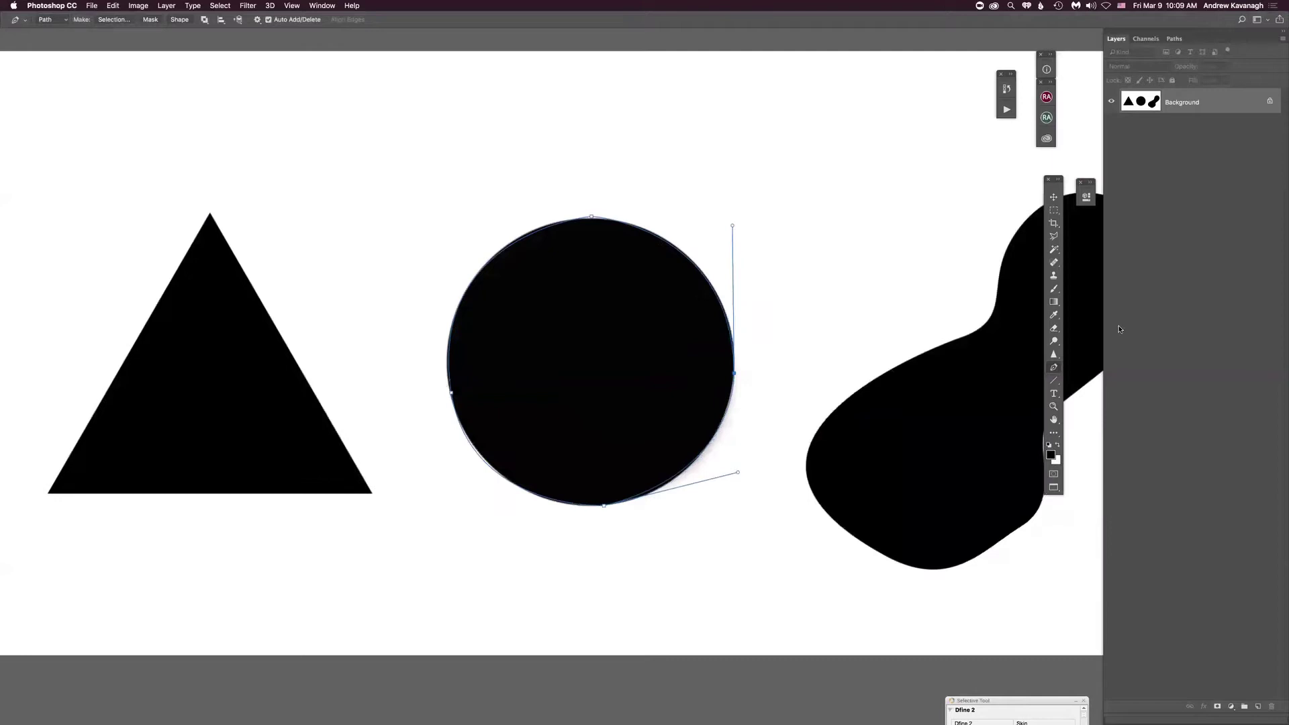
{"action": "left_click_drag", "start_coordinate": [822, 416], "coordinate": [531, 395]}
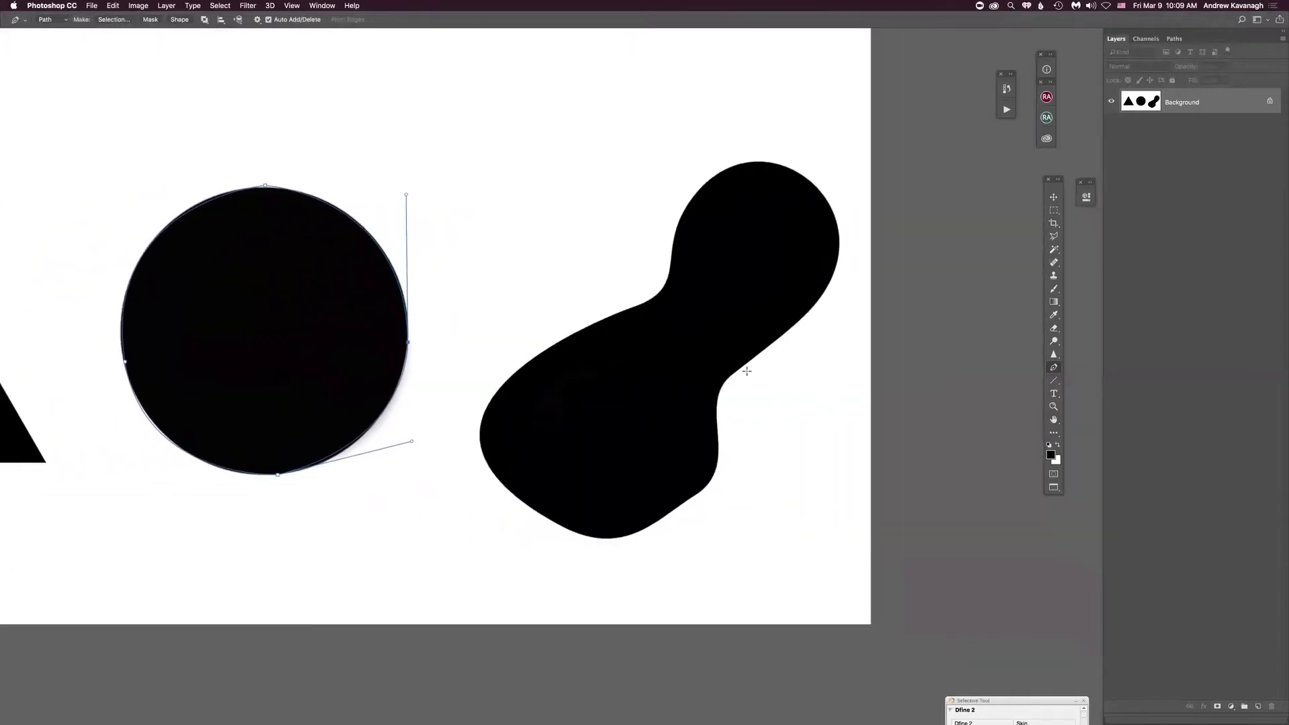
{"action": "key", "text": "Escape"}
{"action": "left_click_drag", "start_coordinate": [755, 161], "coordinate": [680, 169]}
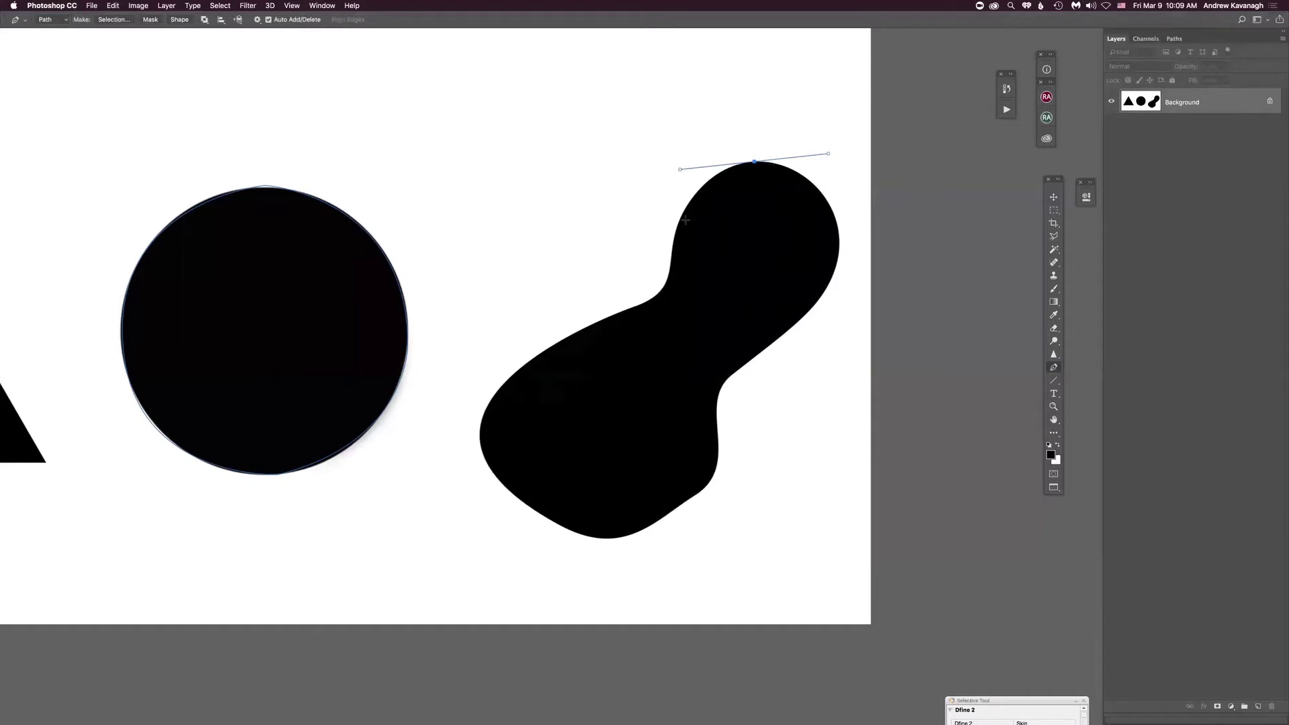
{"action": "left_click_drag", "start_coordinate": [671, 253], "coordinate": [669, 263]}
{"action": "left_click_drag", "start_coordinate": [643, 303], "coordinate": [619, 312]}
{"action": "left_click_drag", "start_coordinate": [481, 419], "coordinate": [468, 483]}
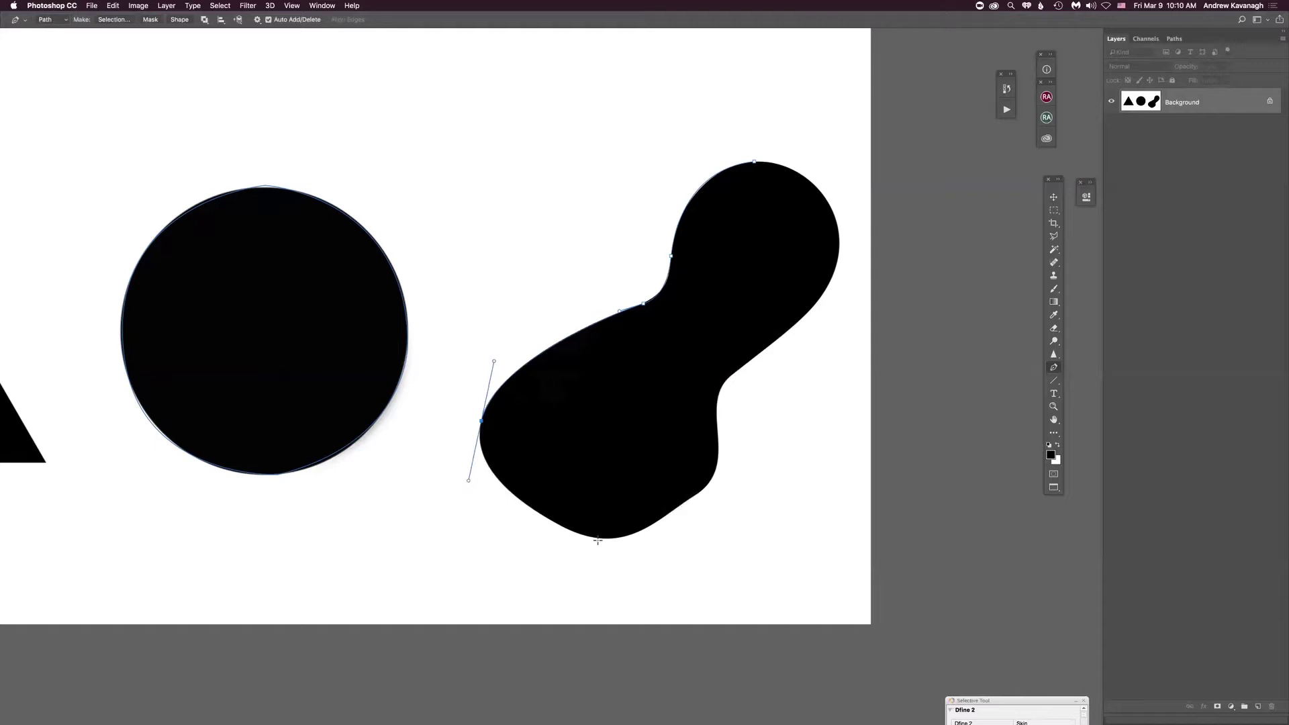
- Continue the blob path with a curved anchor at its lowest point and another at the lower-right bend, adjusting the new handle to the edge
{"action": "left_click_drag", "start_coordinate": [607, 539], "coordinate": [648, 537]}
{"action": "left_click", "coordinate": [714, 474]}
{"action": "left_click_drag", "start_coordinate": [716, 469], "coordinate": [716, 467]}
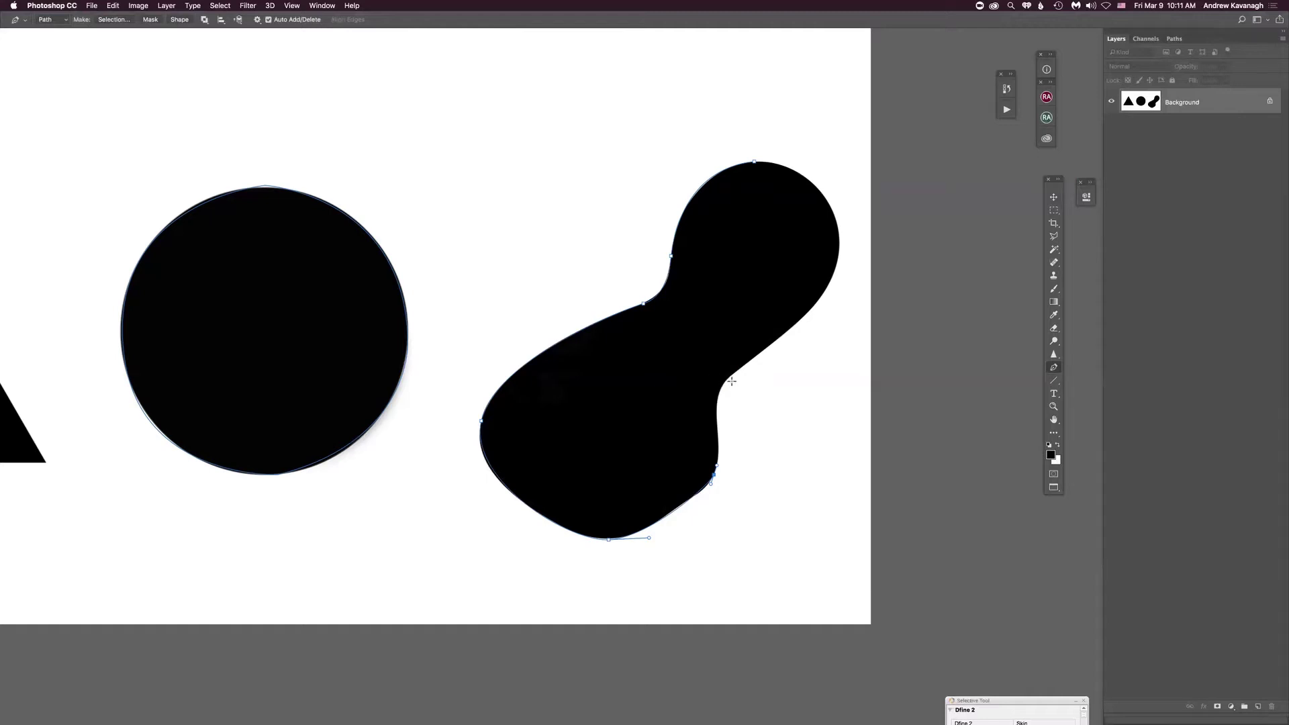
{"action": "left_click", "coordinate": [718, 393]}
{"action": "left_click", "coordinate": [718, 393]}
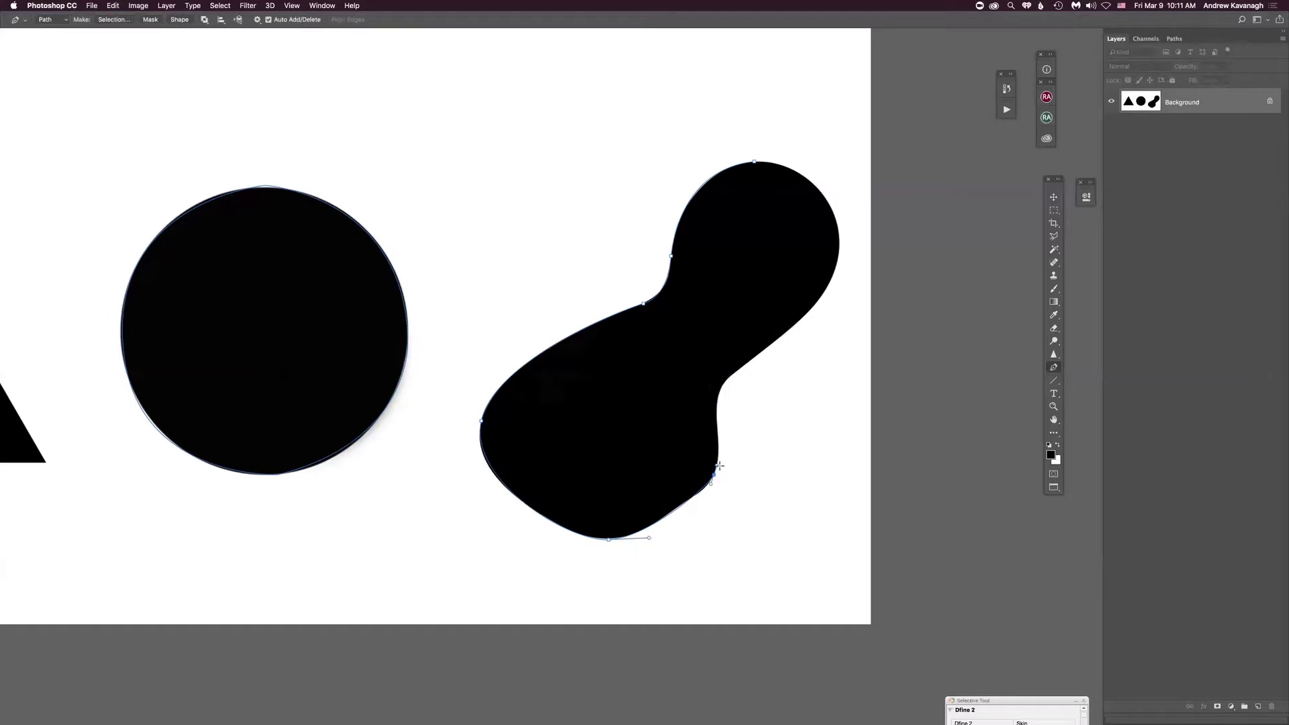
{"action": "left_click", "coordinate": [718, 392]}
{"action": "left_click", "coordinate": [714, 380]}
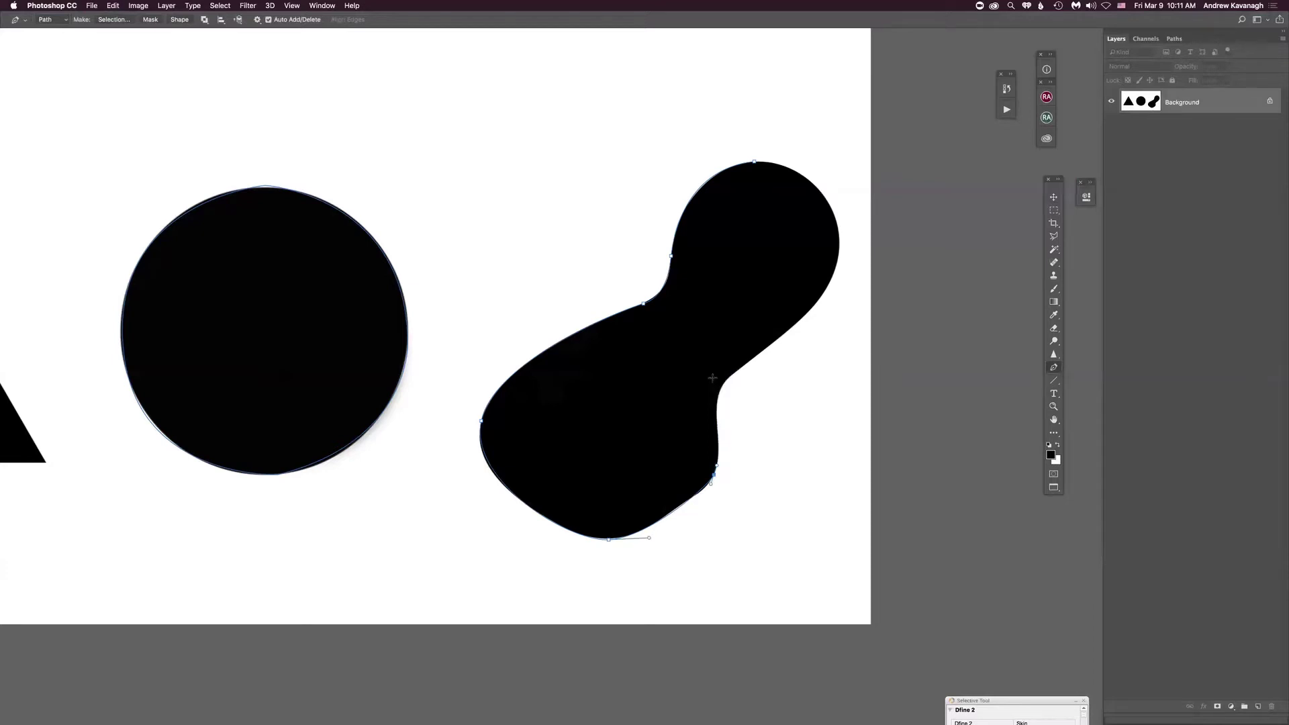
- Extend the blob path up the right side through the neck and around the head with curved anchors, refining the handles to the edge
{"action": "left_click", "coordinate": [717, 434]}
{"action": "left_click_drag", "start_coordinate": [722, 381], "coordinate": [732, 375]}
{"action": "left_click_drag", "start_coordinate": [830, 275], "coordinate": [840, 244]}
{"action": "left_click_drag", "start_coordinate": [817, 188], "coordinate": [796, 168]}
{"action": "left_click", "coordinate": [839, 212], "text": "super"}
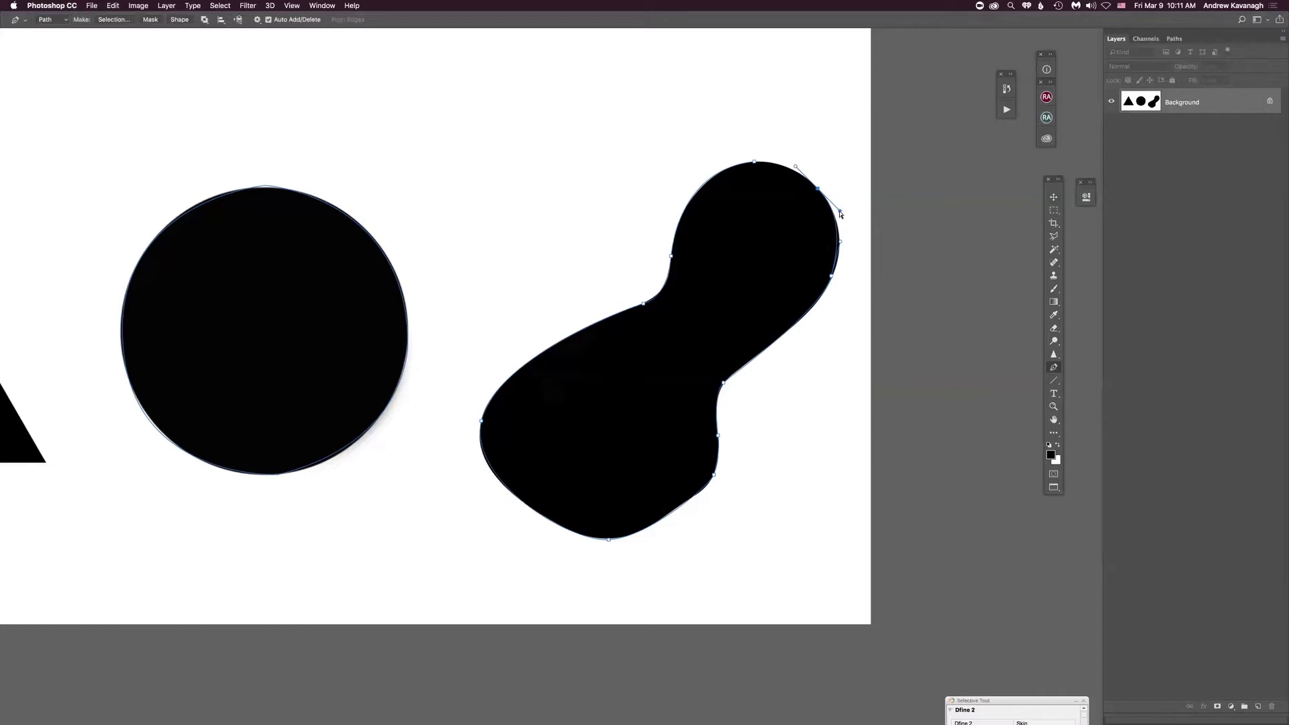
{"action": "left_click_drag", "start_coordinate": [839, 213], "coordinate": [830, 283]}
- Try closing the blob path at its top anchor and reshaping the final segment, and undo those attempts
{"action": "left_click", "coordinate": [753, 162]}
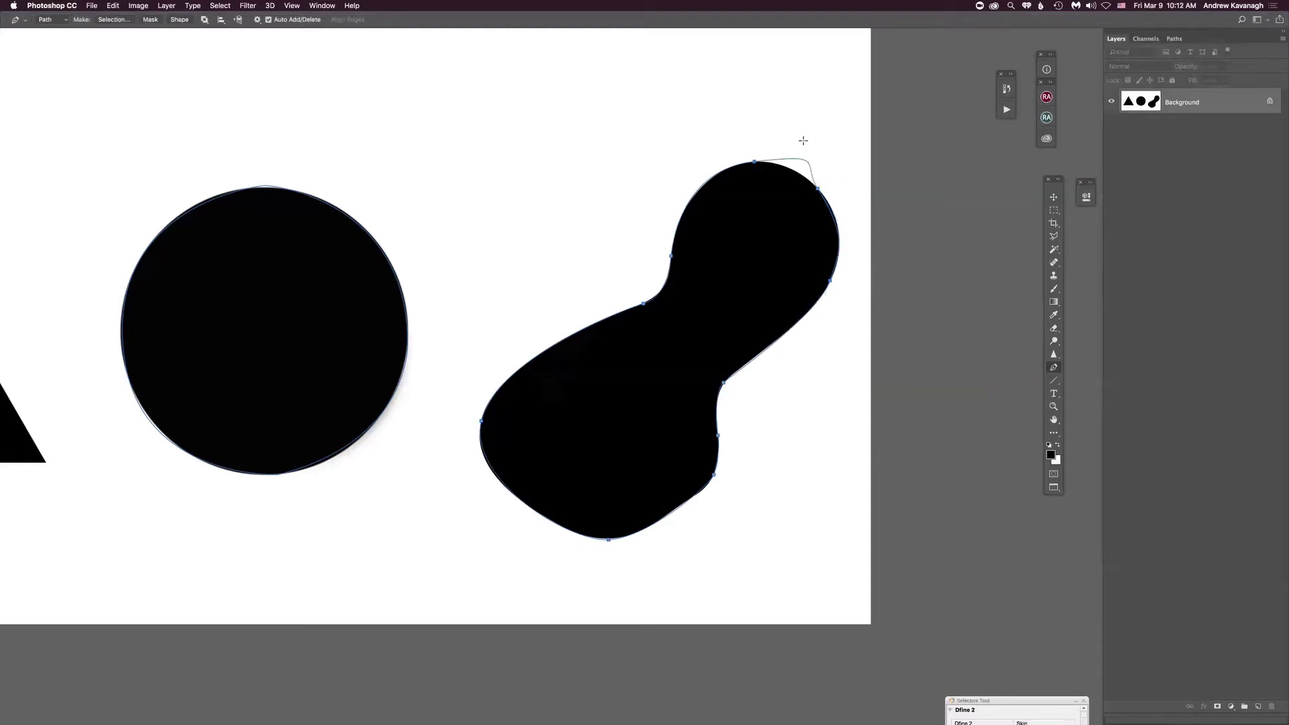
{"action": "key", "text": "super+z"}
{"action": "left_click", "coordinate": [817, 189]}
{"action": "left_click", "coordinate": [754, 162]}
{"action": "left_click_drag", "start_coordinate": [818, 190], "coordinate": [803, 174]}
{"action": "key", "text": "super+z"}
{"action": "key", "text": "super+alt+z"}
{"action": "key", "text": "super+alt+z"}
{"action": "key", "text": "super+alt+z"}
- Remove the outgoing handle from the anchor at the head's upper right and close the blob path at its starting anchor
{"action": "left_click", "coordinate": [818, 189], "text": "super"}
{"action": "left_click", "coordinate": [817, 188], "text": "alt"}
{"action": "left_click", "coordinate": [754, 161]}
- Delete the head's upper-right anchor, fit the remaining handles to the edge, and add an anchor on the straight edge just above the neck bend
{"action": "left_click", "coordinate": [818, 191]}
{"action": "left_click_drag", "start_coordinate": [857, 200], "coordinate": [862, 204]}
{"action": "left_click_drag", "start_coordinate": [816, 314], "coordinate": [815, 316]}
{"action": "left_click", "coordinate": [755, 360]}
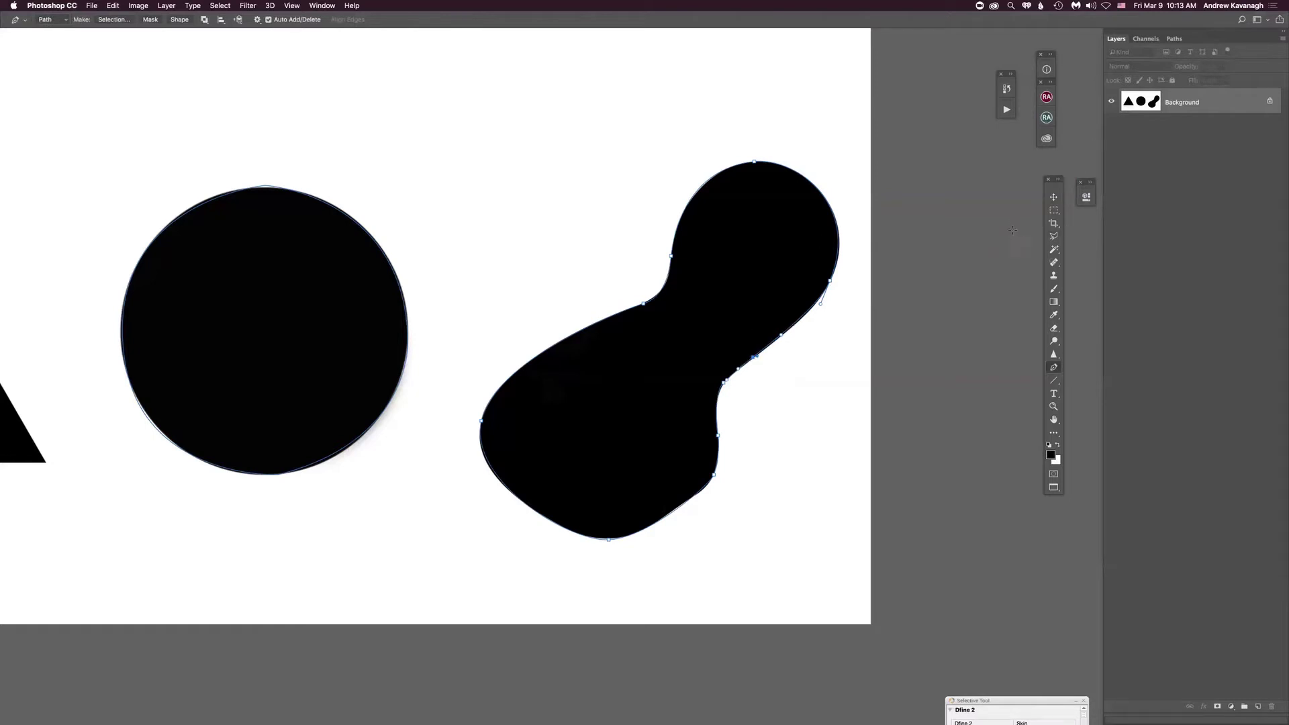
- Bring up the list of the document's paths and check the Paths entry among the available panels
{"action": "left_click", "coordinate": [1176, 42]}
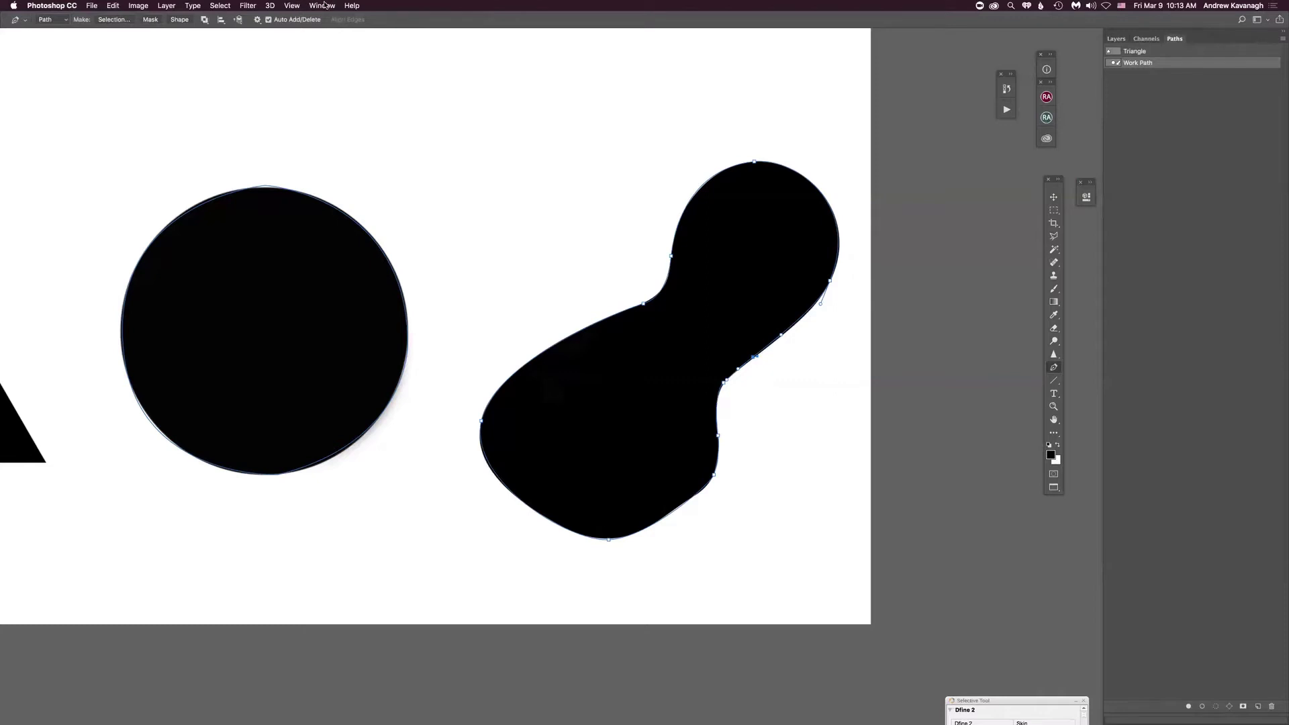
{"action": "left_click", "coordinate": [320, 6]}
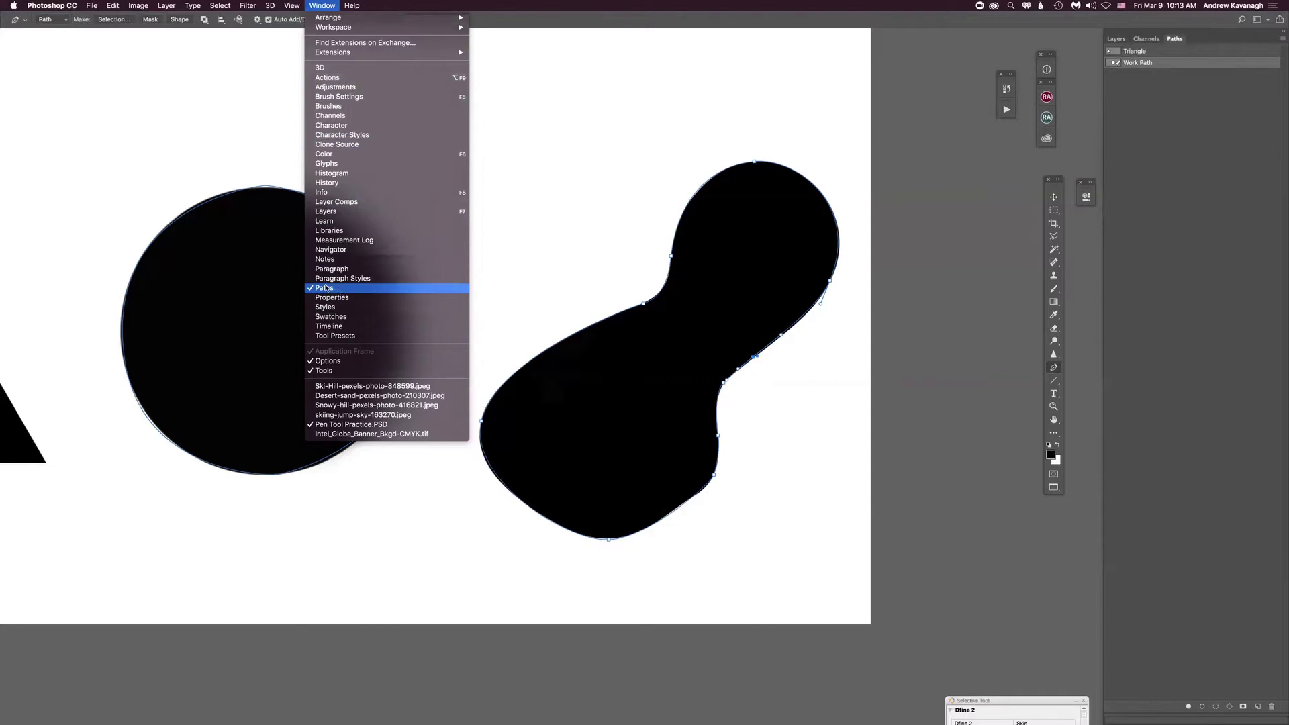
{"action": "left_click", "coordinate": [910, 306]}
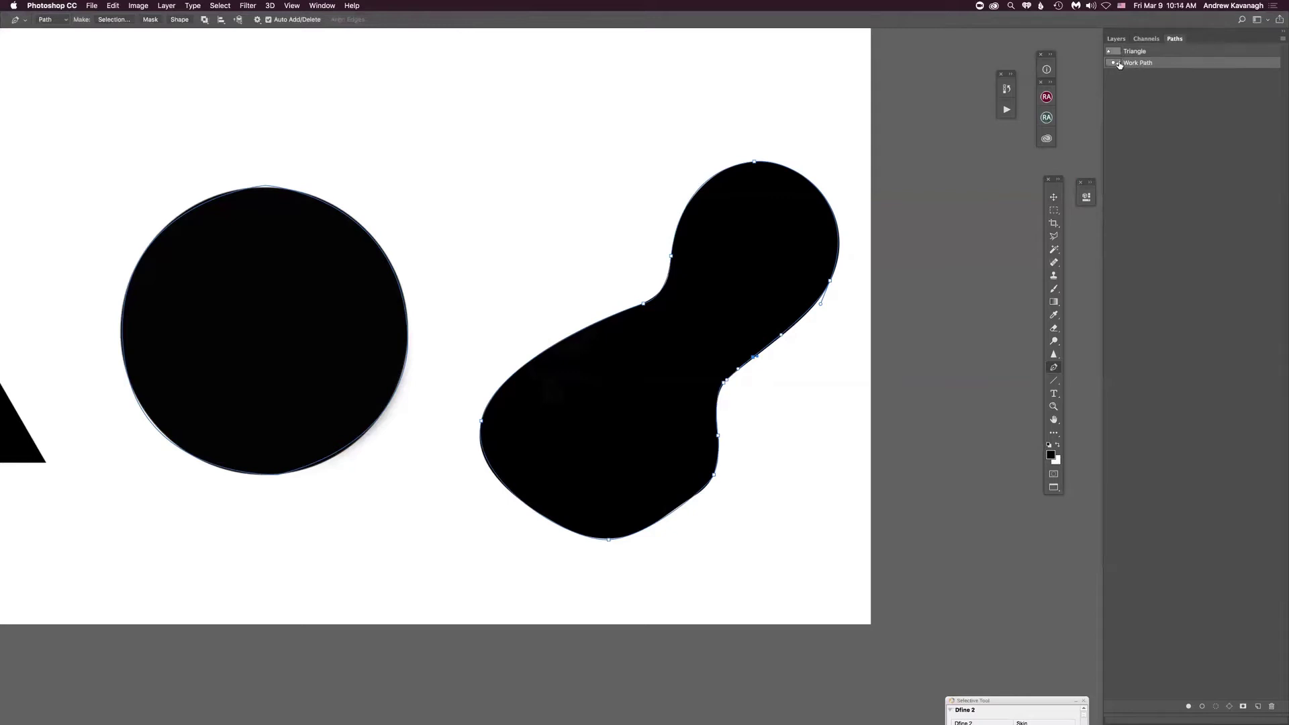
- Load the Work Path as a selection, clear that selection, and make the Work Path active again
{"action": "left_click", "coordinate": [1116, 63], "text": "super"}
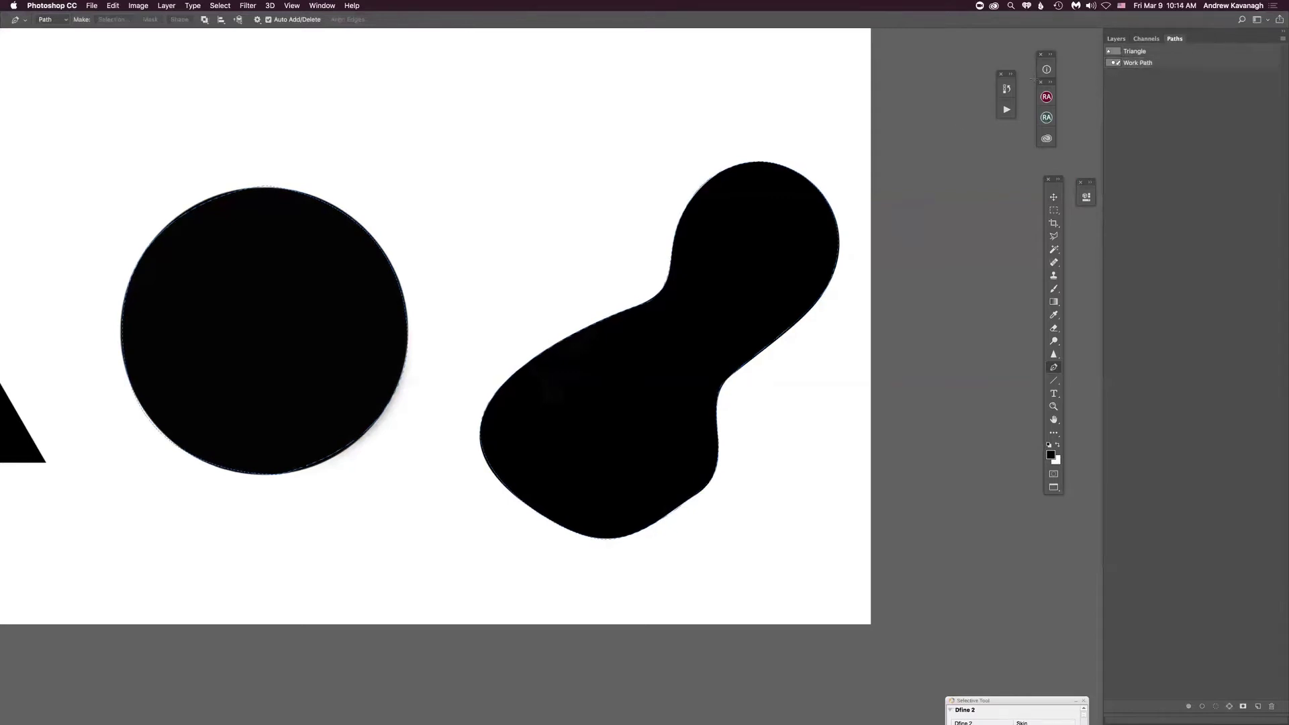
{"action": "key", "text": "m"}
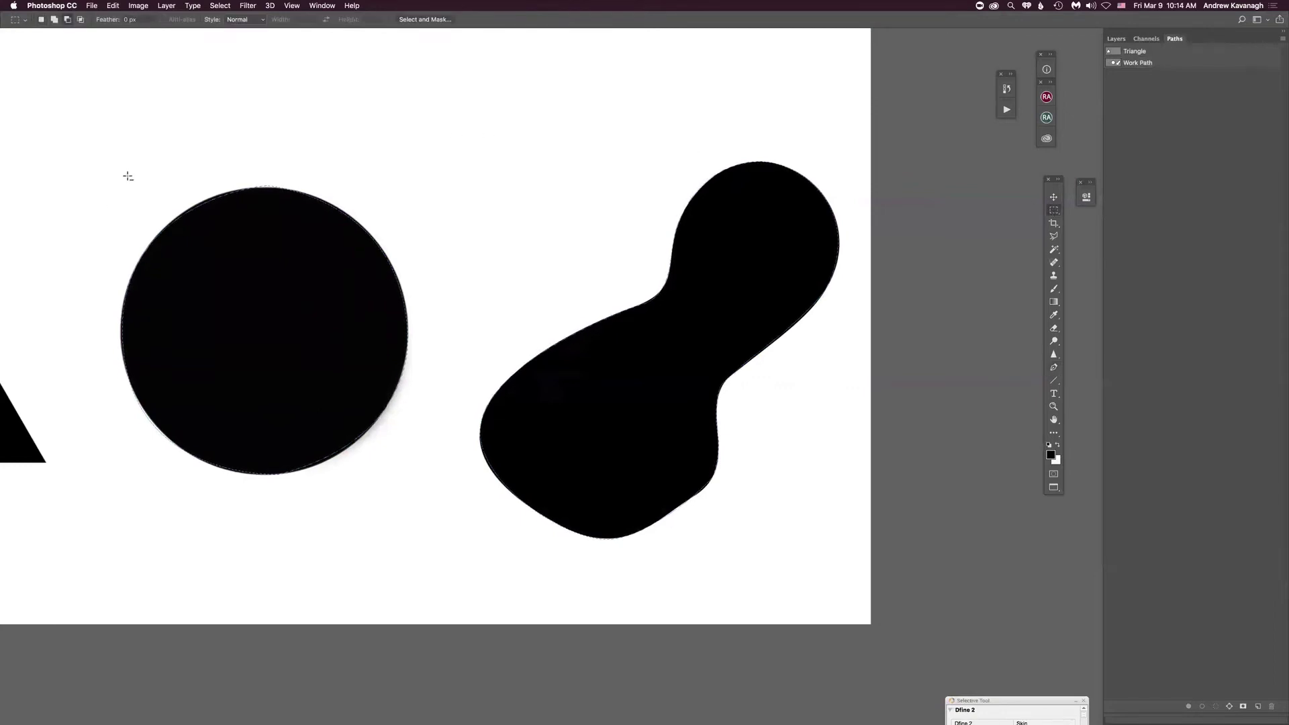
{"action": "left_click_drag", "start_coordinate": [88, 151], "coordinate": [219, 208]}
{"action": "left_click_drag", "start_coordinate": [304, 248], "coordinate": [428, 512]}
{"action": "left_click", "coordinate": [405, 498]}
{"action": "left_click", "coordinate": [1137, 64]}
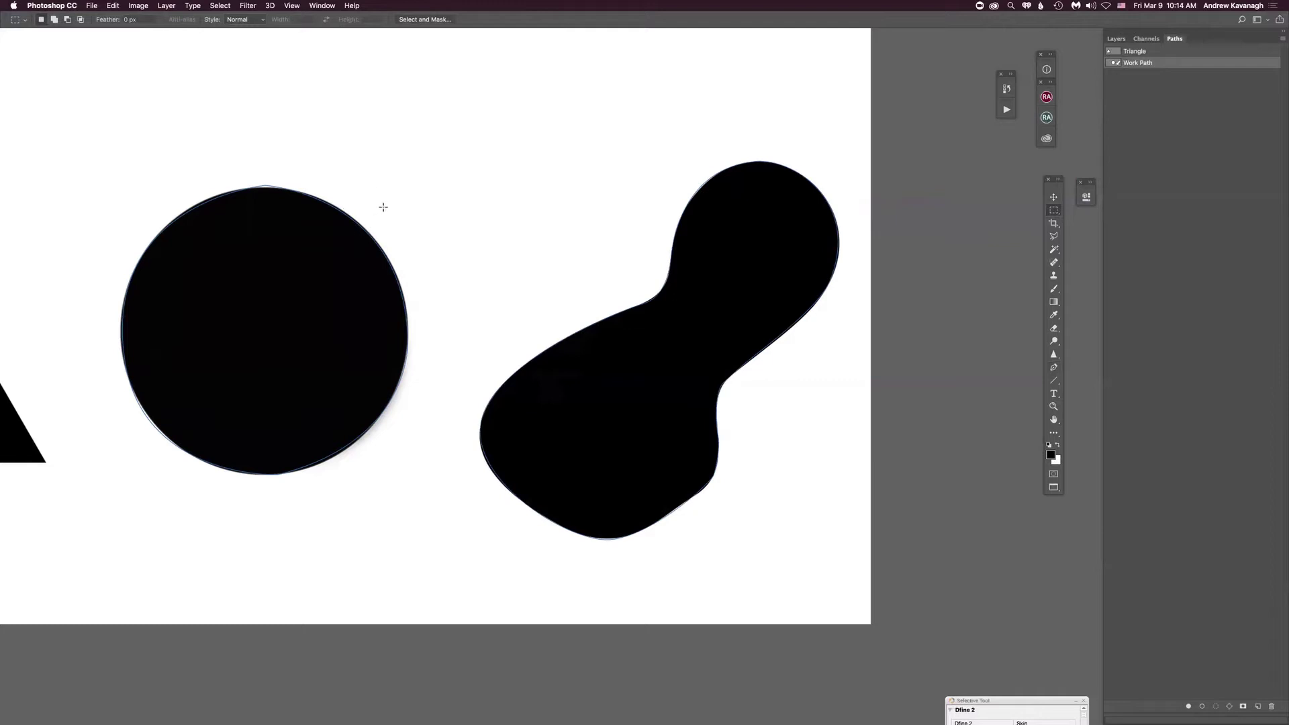
- Delete the circle's outline from the Work Path and remove the saved Triangle path
{"action": "key", "text": "p"}
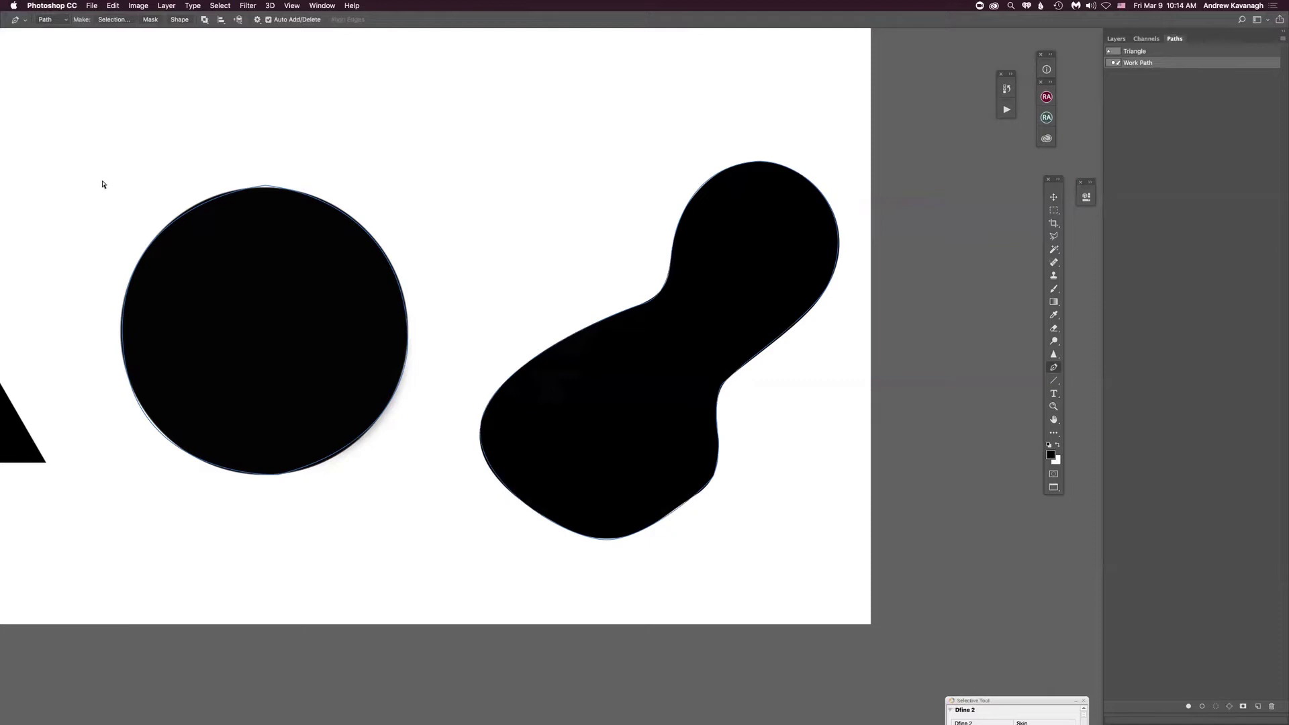
{"action": "left_click_drag", "start_coordinate": [99, 177], "coordinate": [422, 486]}
{"action": "key", "text": "Delete"}
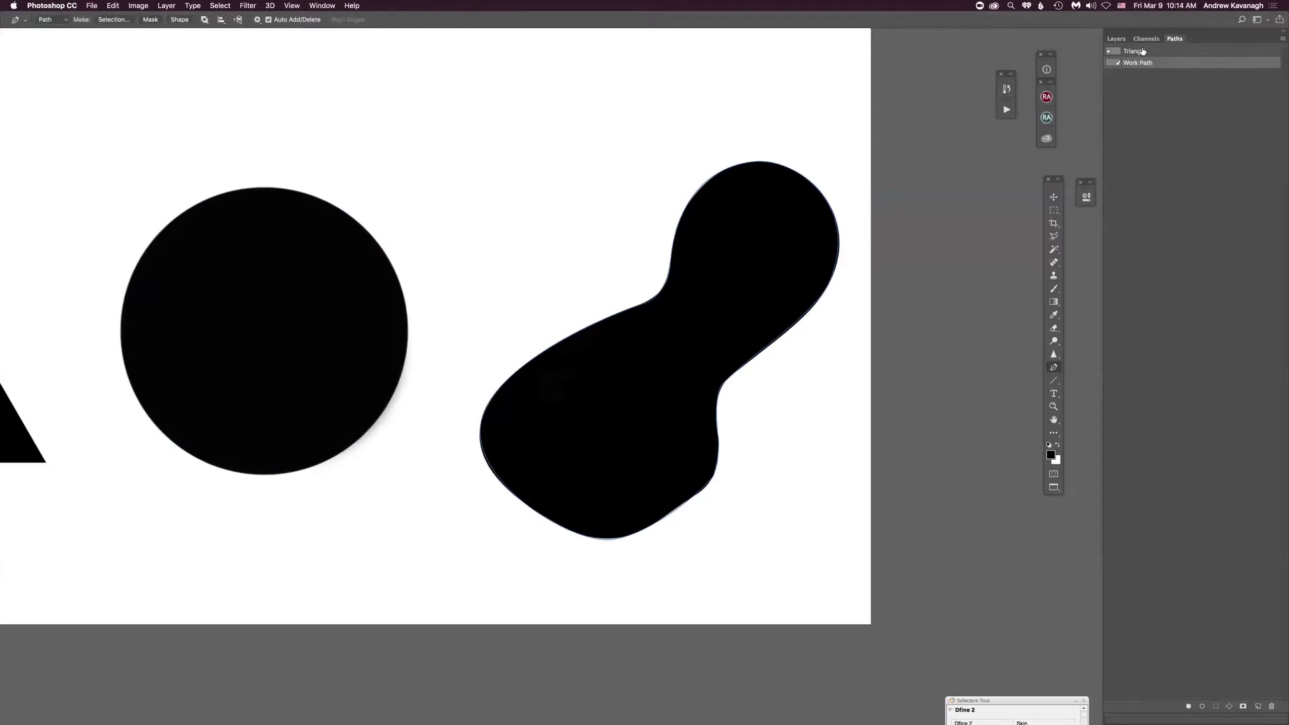
{"action": "left_click_drag", "start_coordinate": [1141, 52], "coordinate": [1273, 705]}
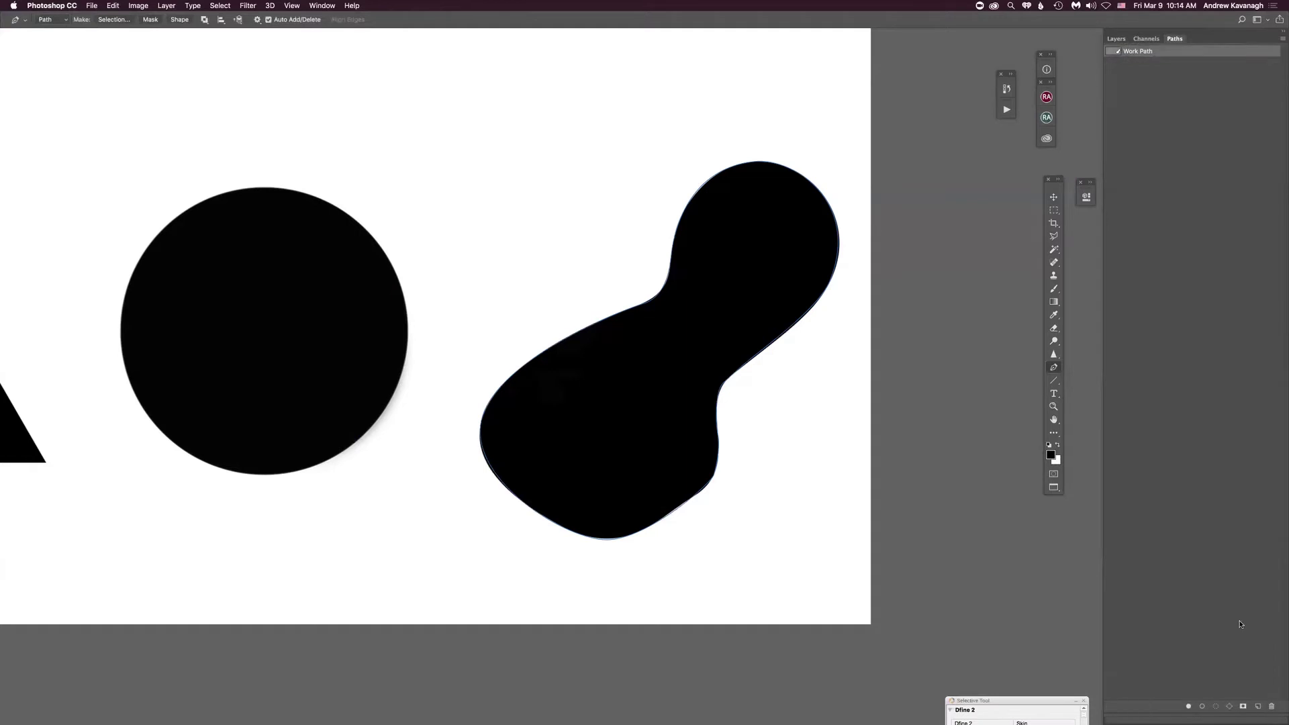
- Save the Work Path under the name "Abstract Shape" and collapse the floating Selective Tool window
{"action": "double_click", "coordinate": [1139, 51]}
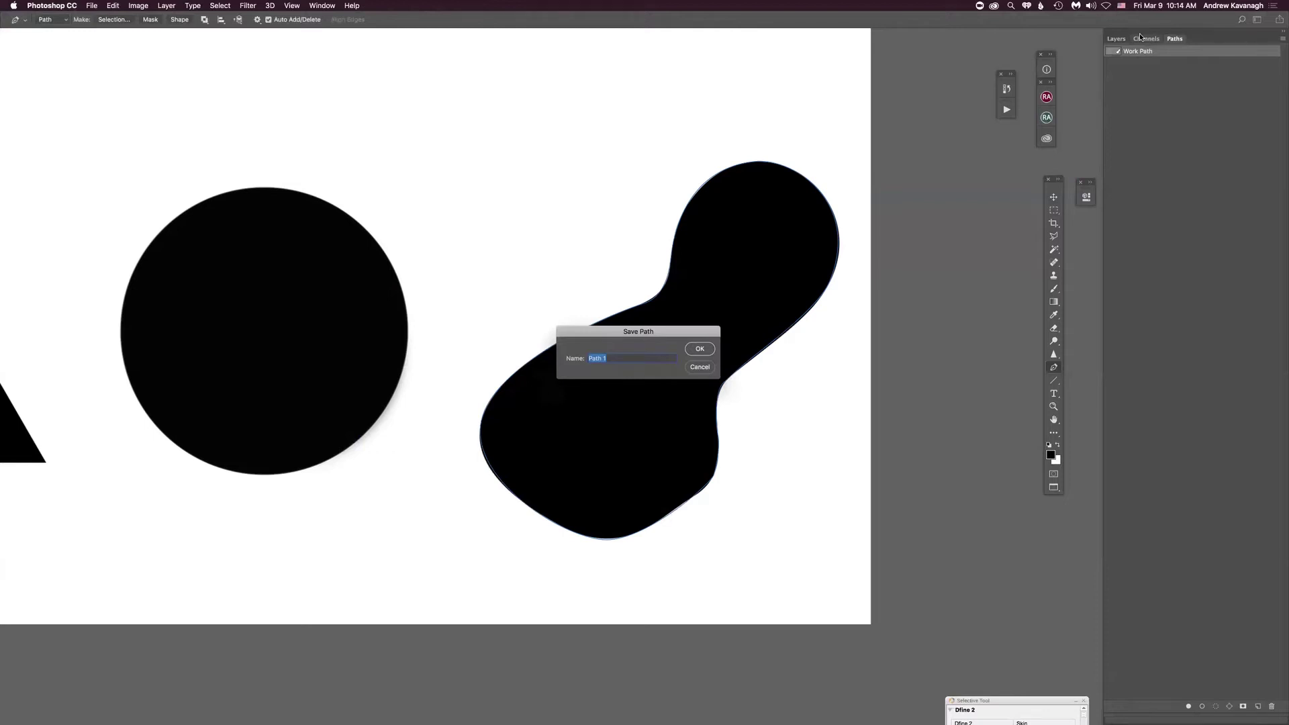
{"action": "type", "text": "Abstract Shape"}
{"action": "key", "text": "Return"}
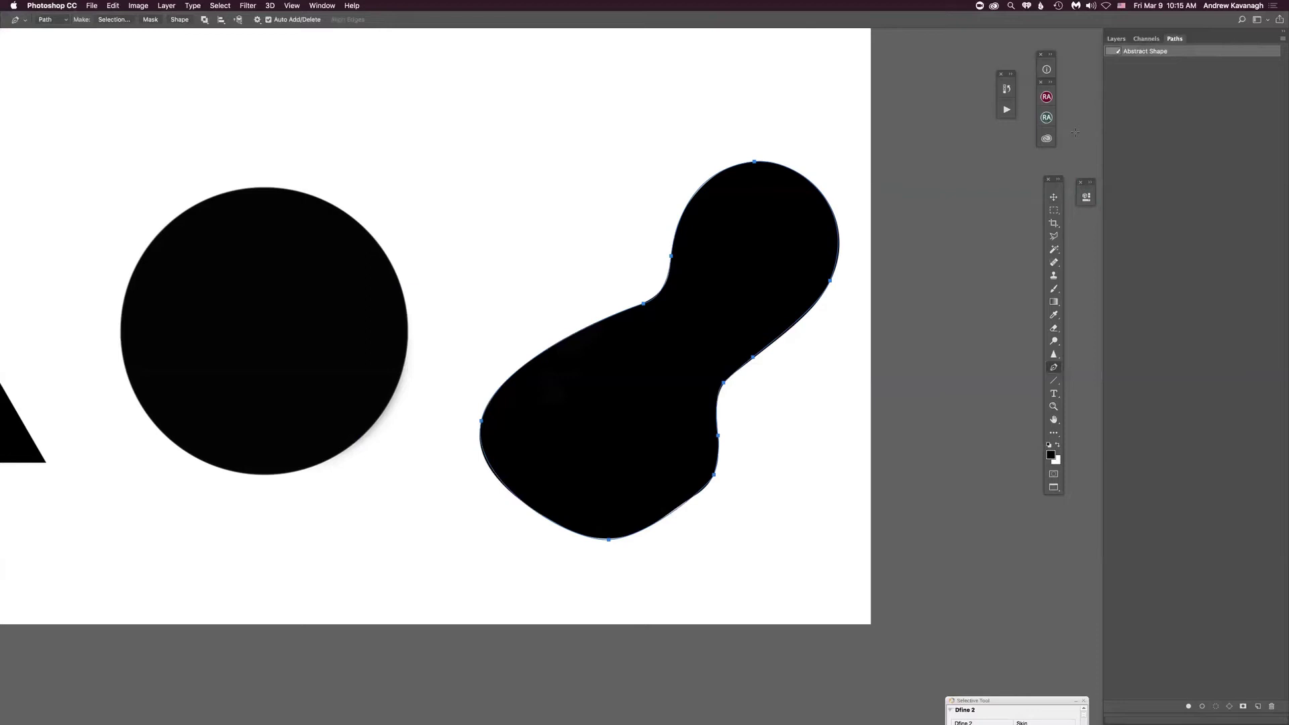
{"action": "left_click", "coordinate": [1075, 700]}
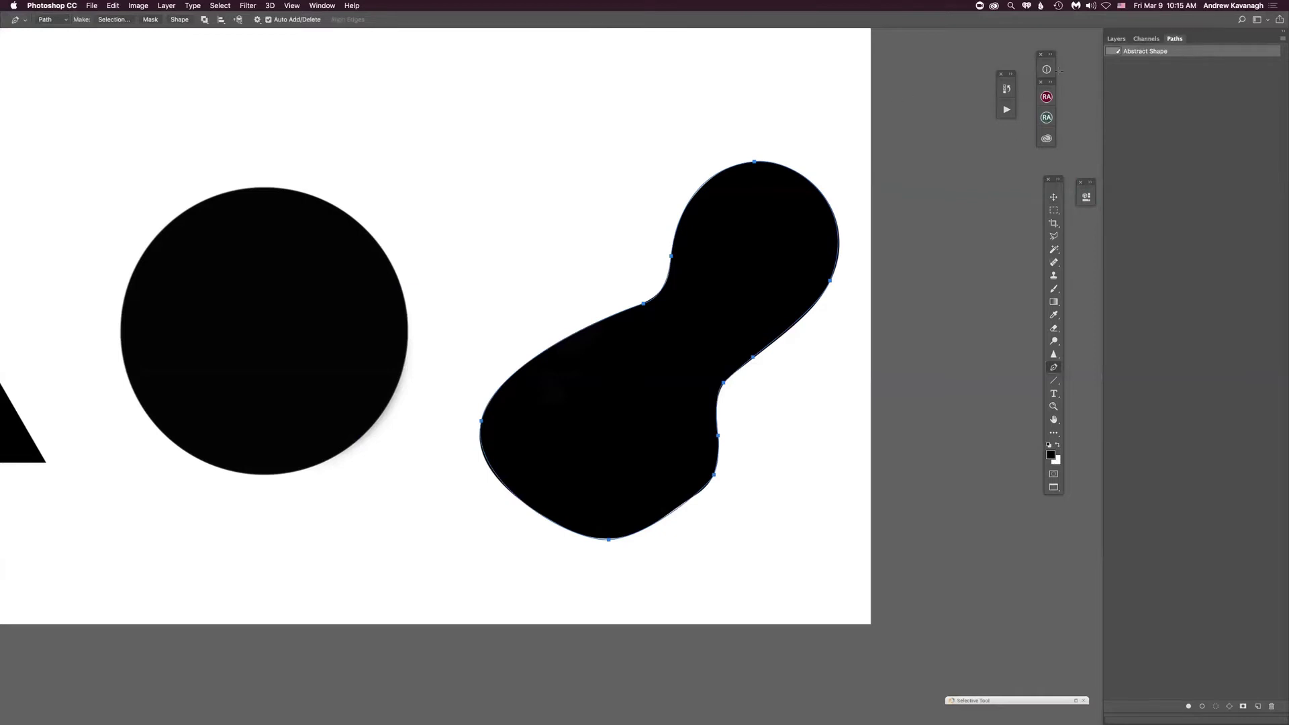
- Load the Abstract Shape path as a selection and feather it by 1 pixel
{"action": "left_click", "coordinate": [1118, 60]}
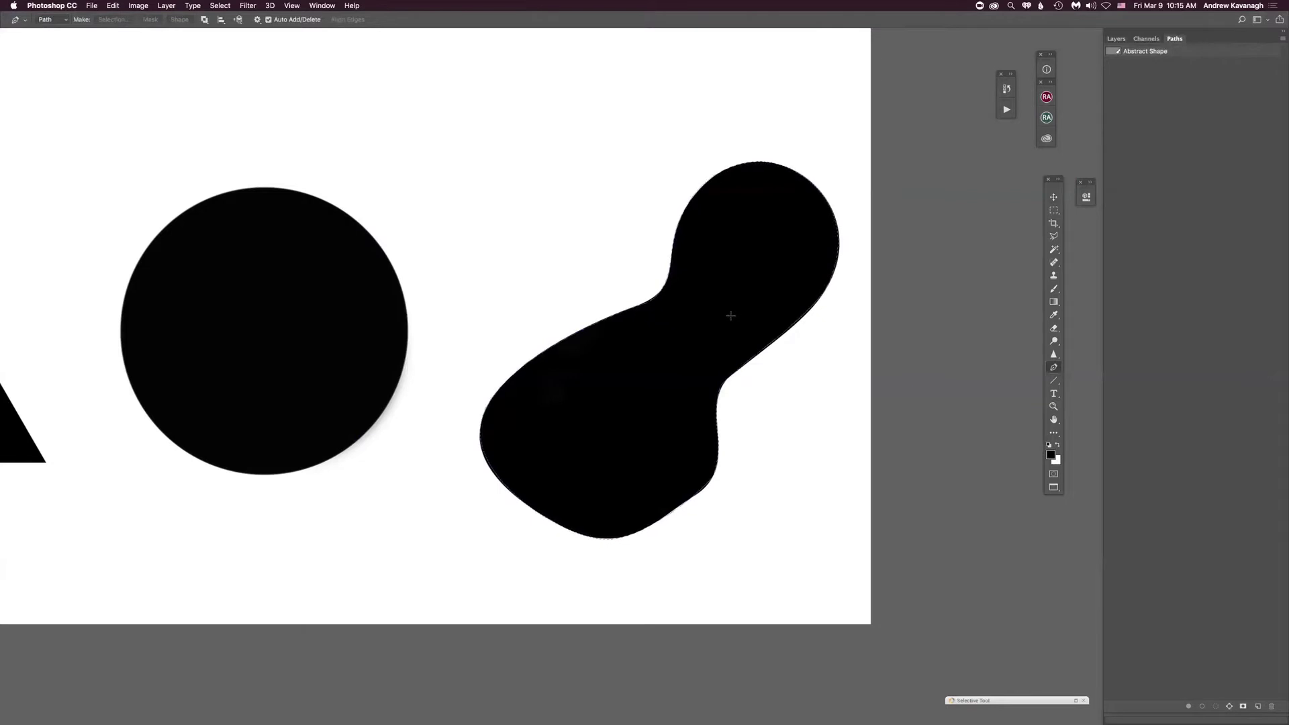
{"action": "left_click", "coordinate": [1052, 210]}
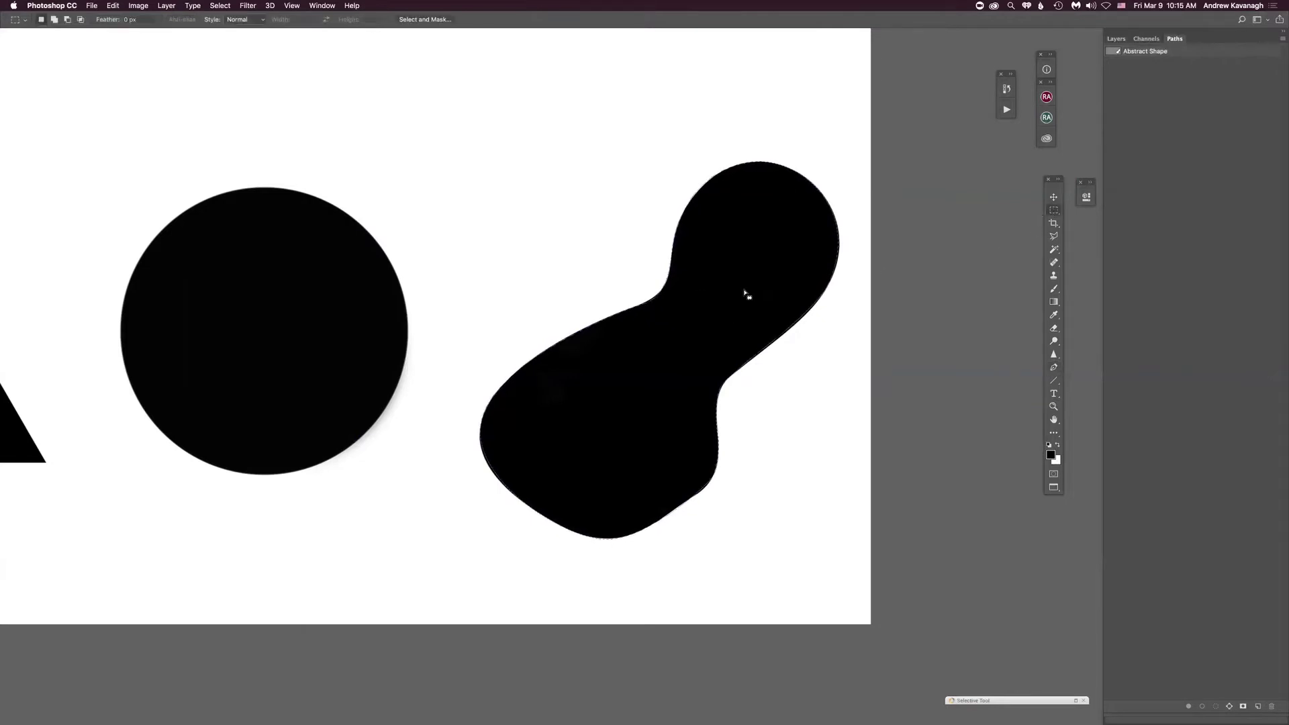
{"action": "right_click", "coordinate": [729, 279]}
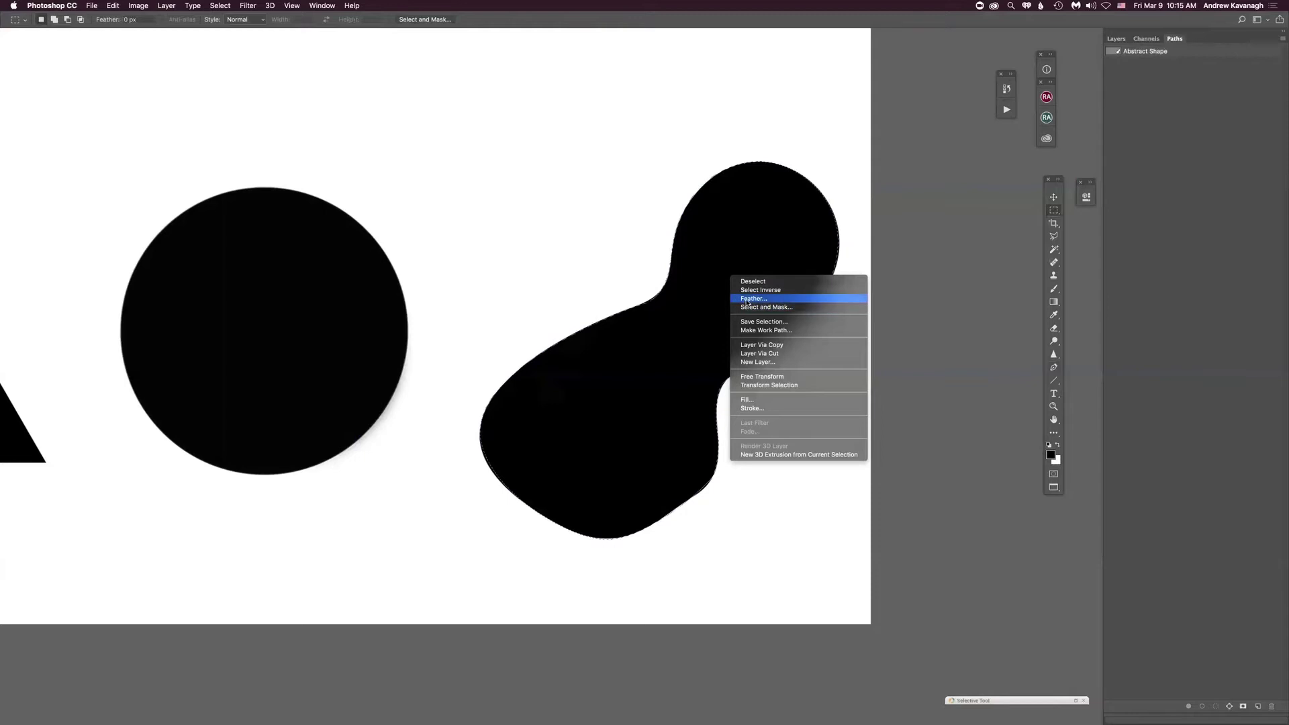
{"action": "left_click", "coordinate": [749, 299]}
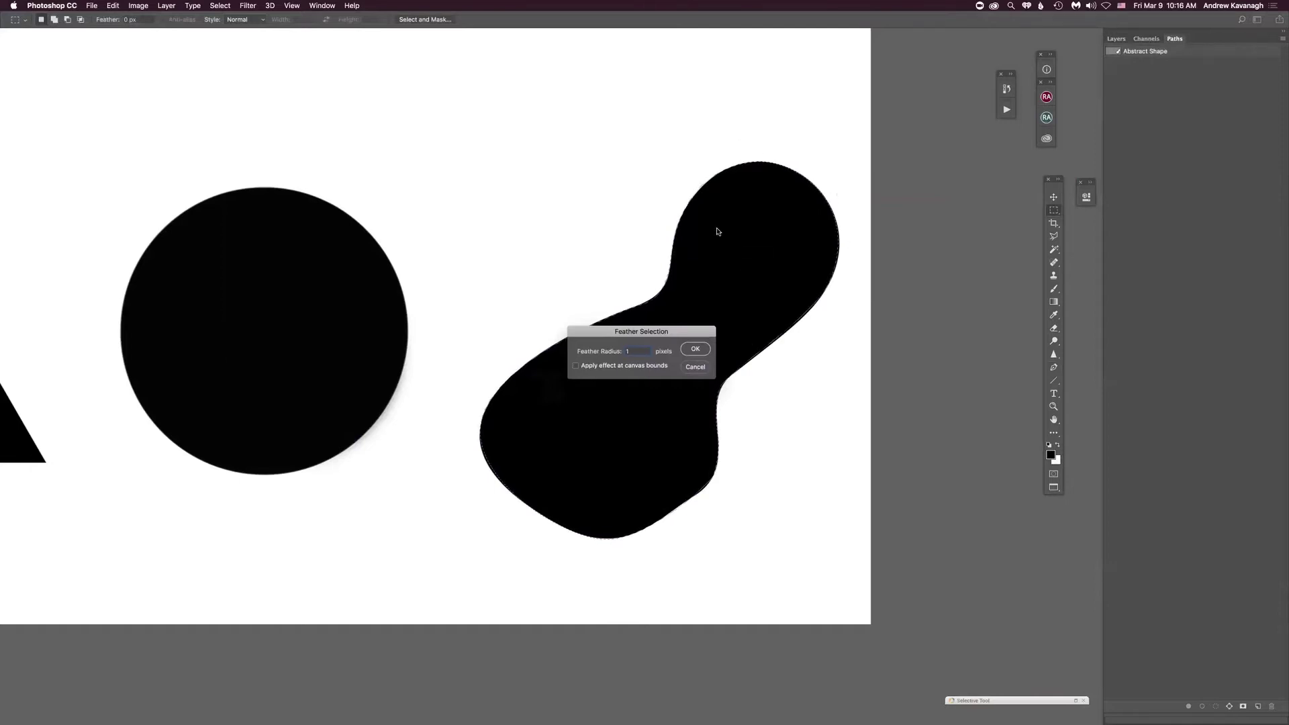
{"action": "left_click", "coordinate": [695, 350]}
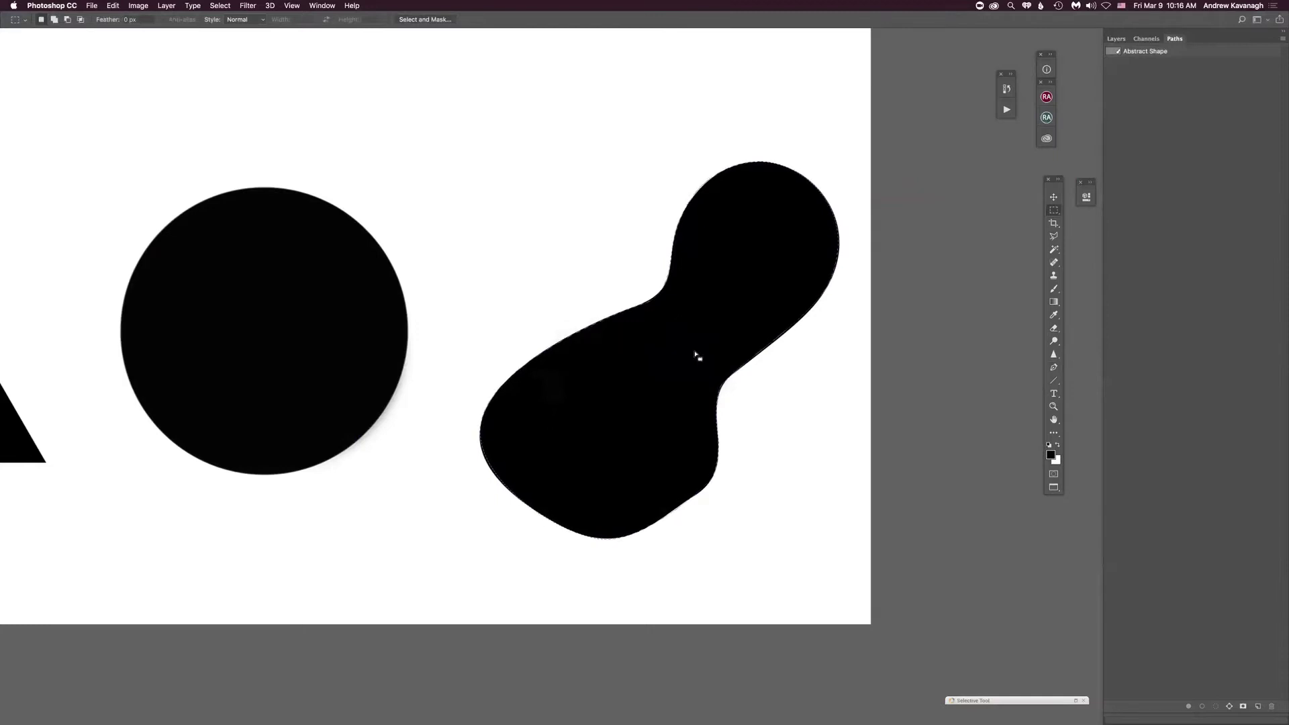
- Create a new layer named "Shape", fill the blob selection on it with black, and deselect
{"action": "left_click", "coordinate": [1113, 39]}
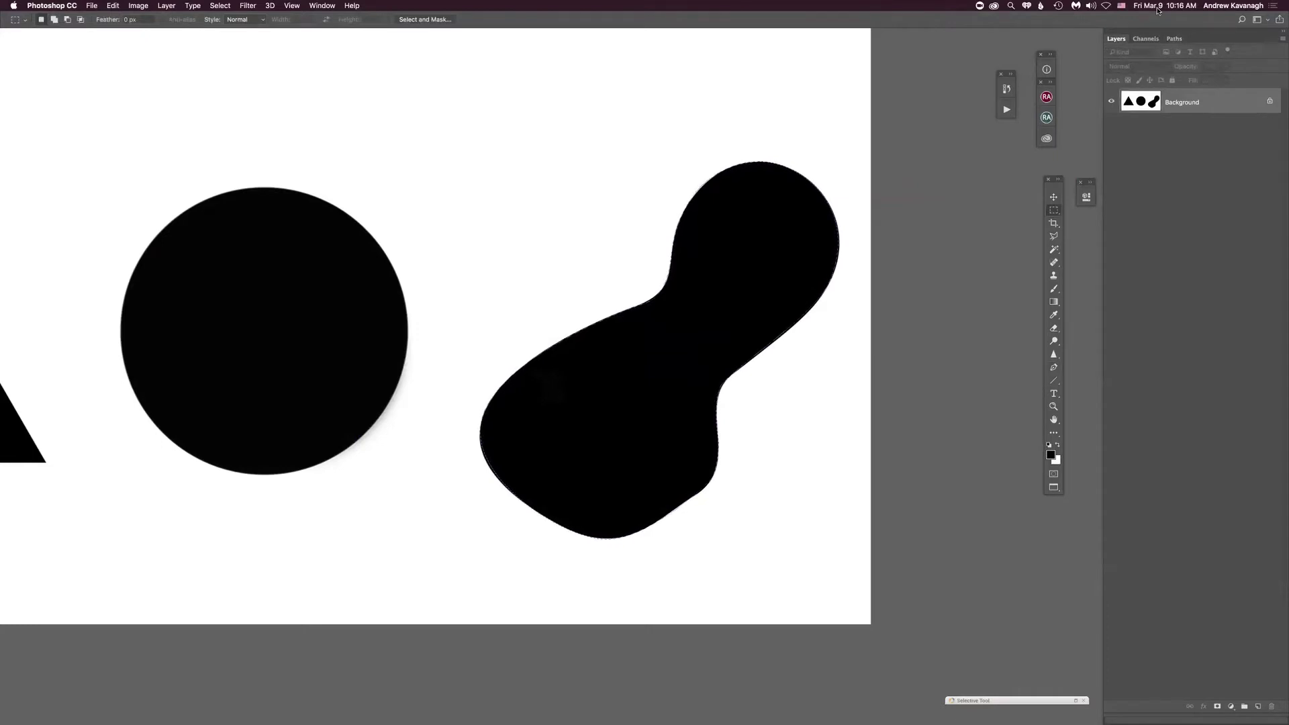
{"action": "key", "text": "super+shift+n"}
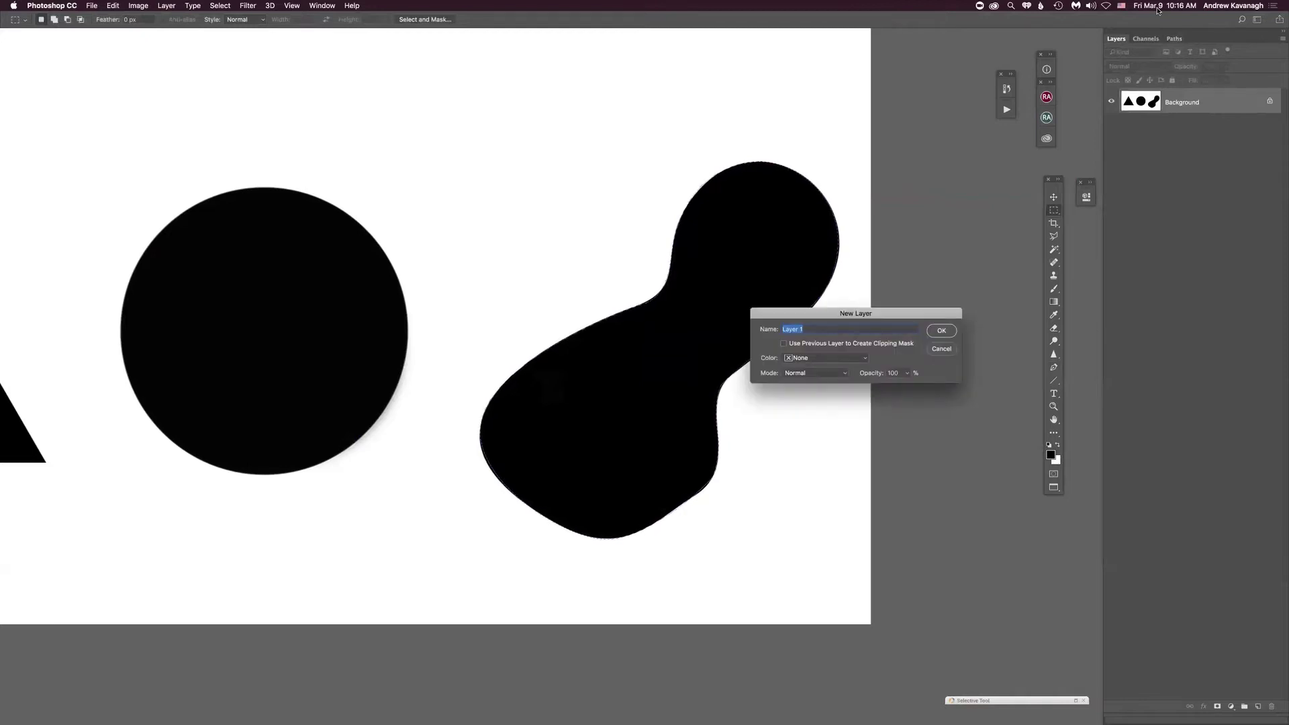
{"action": "type", "text": "Shape"}
{"action": "key", "text": "Return"}
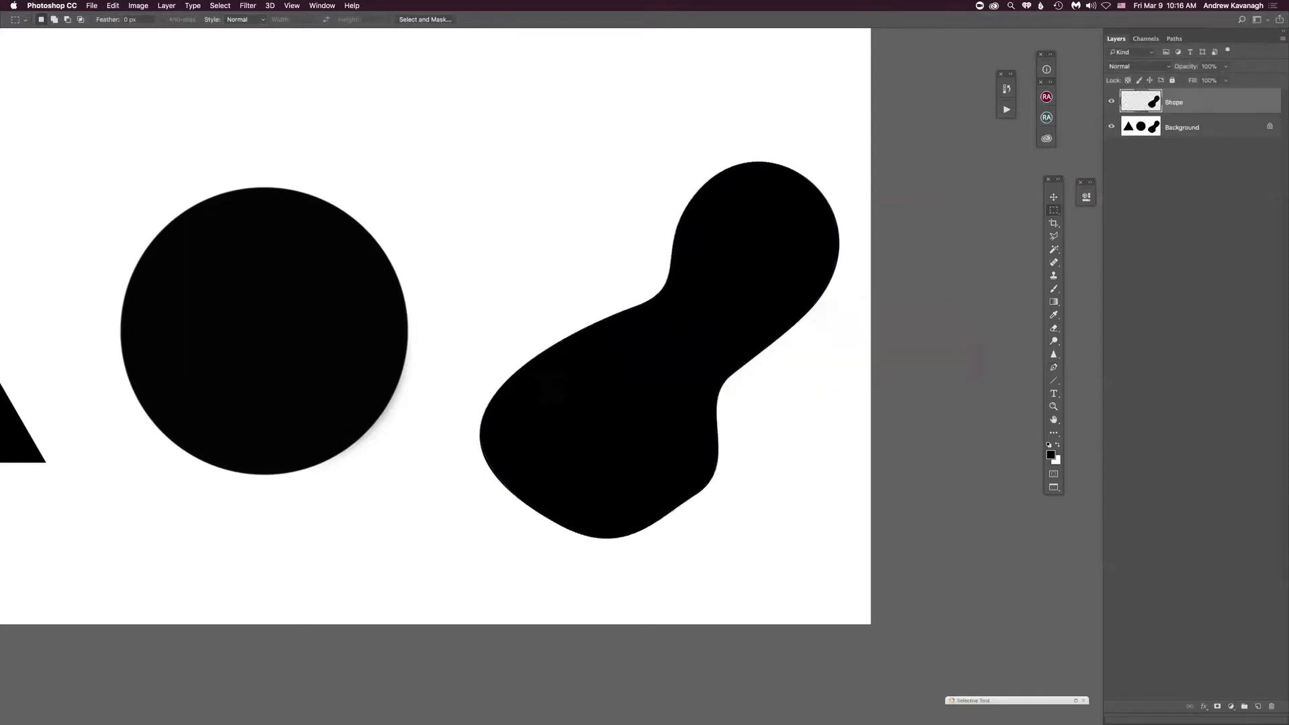
- Hide the Background layer and move the blob on the Shape layer to the middle of the canvas
{"action": "left_click", "coordinate": [1111, 127]}
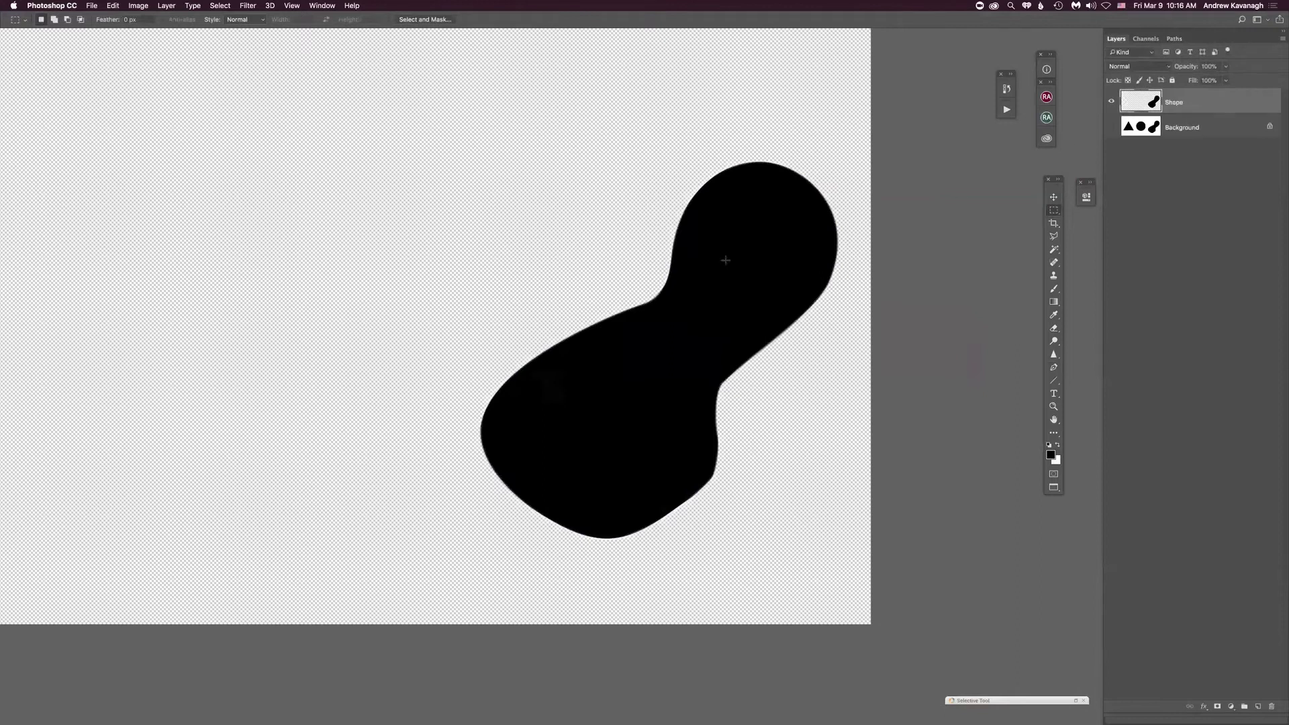
{"action": "key", "text": "v"}
{"action": "left_click_drag", "start_coordinate": [666, 378], "coordinate": [515, 322]}
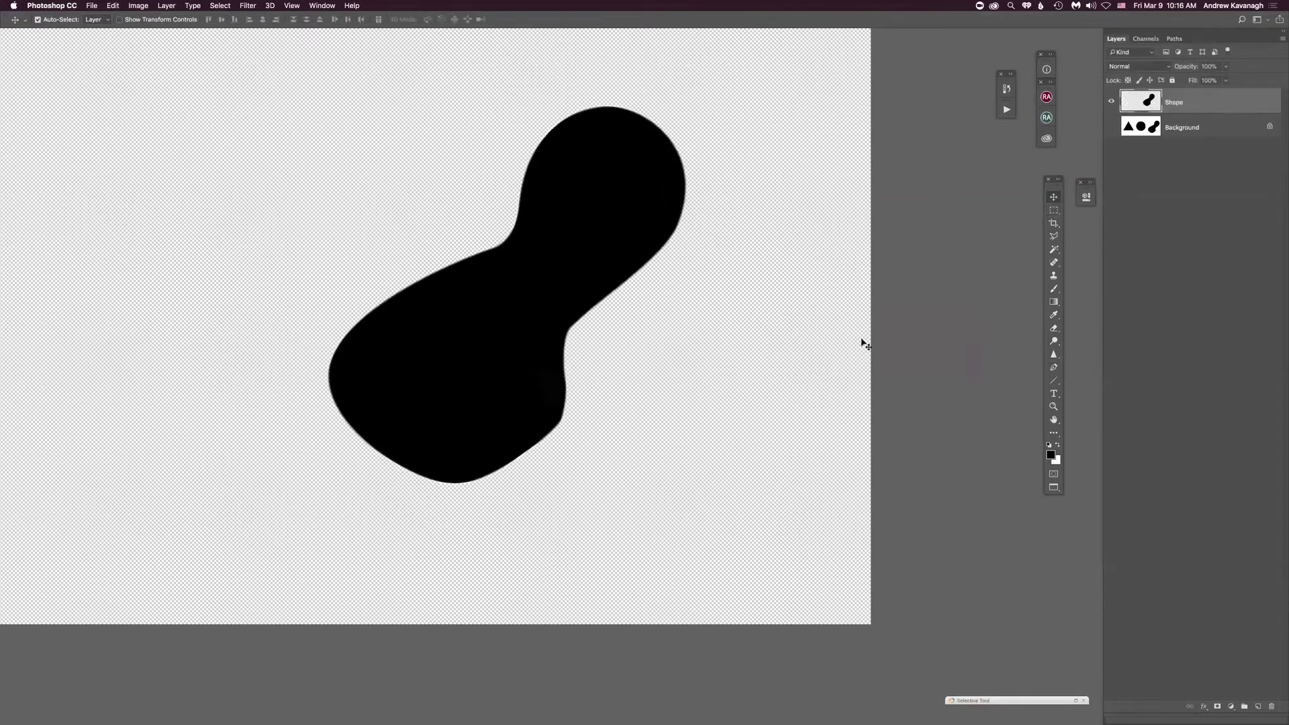
{"action": "key", "text": "super+minus"}
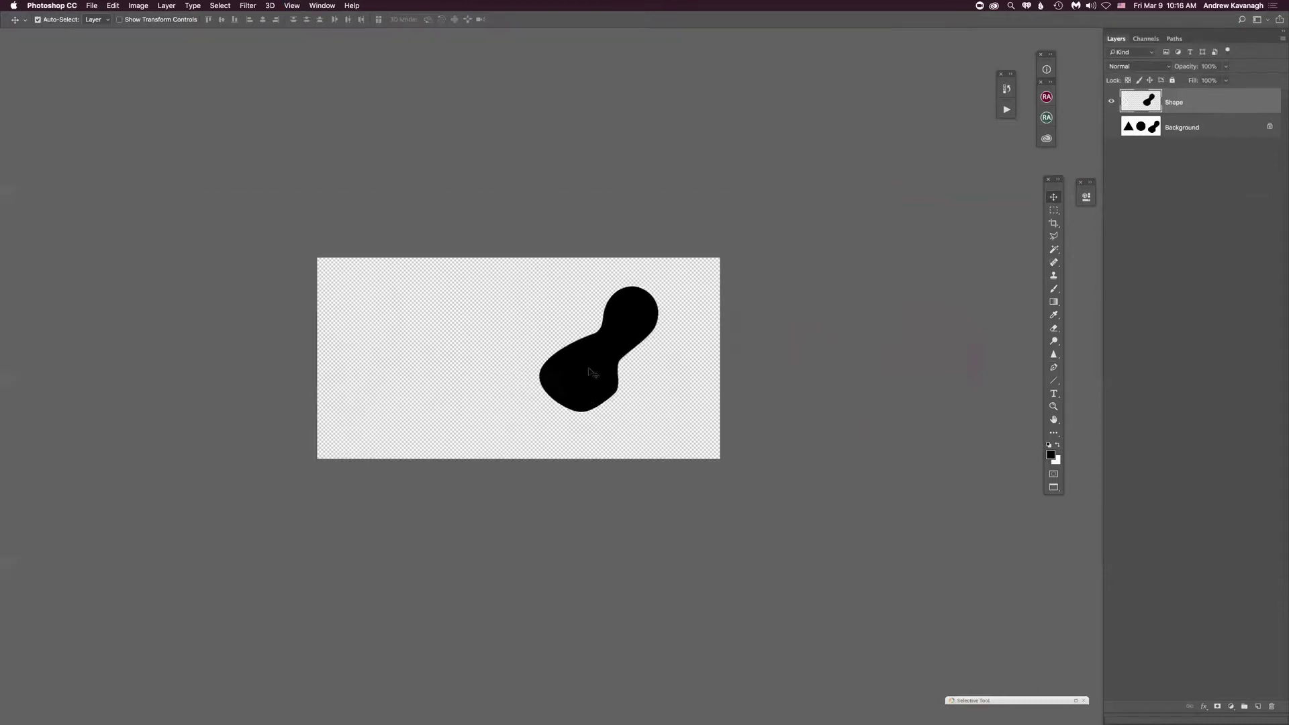
{"action": "left_click_drag", "start_coordinate": [510, 386], "coordinate": [500, 415]}
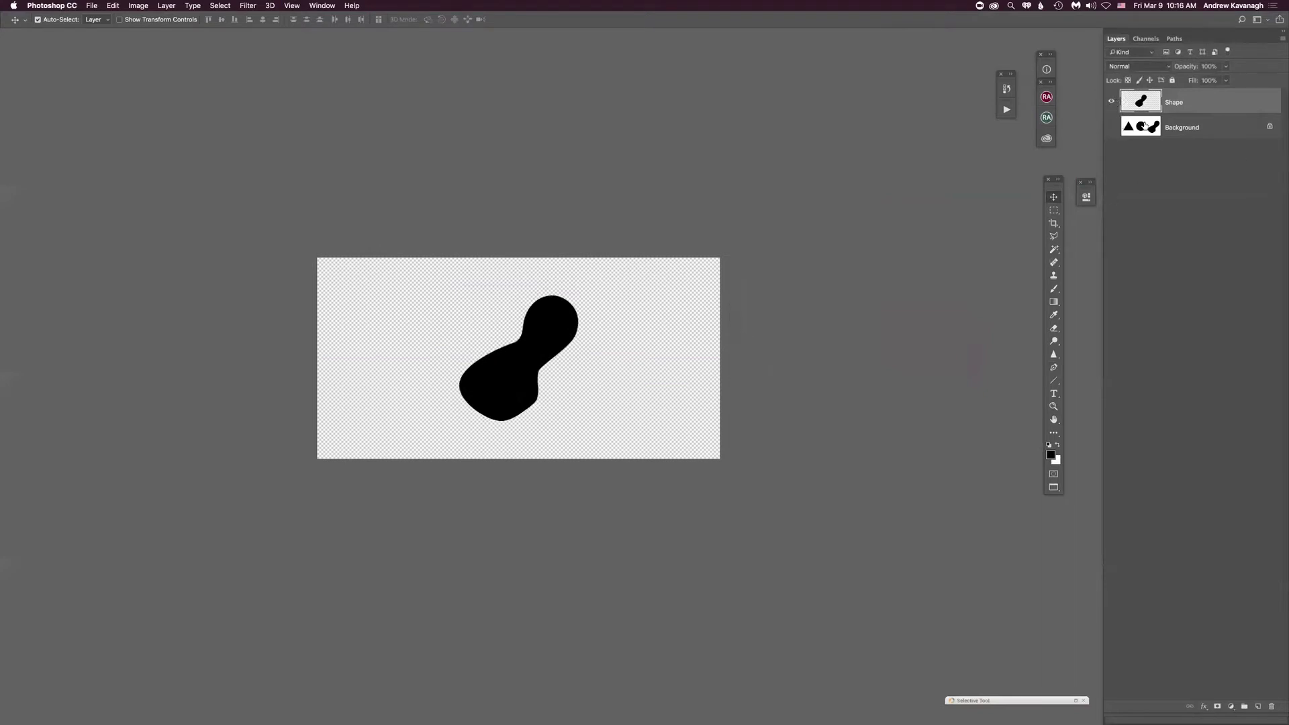
- Show the Background layer and move the blob on the Shape layer back over the original blob
{"action": "left_click", "coordinate": [1111, 126]}
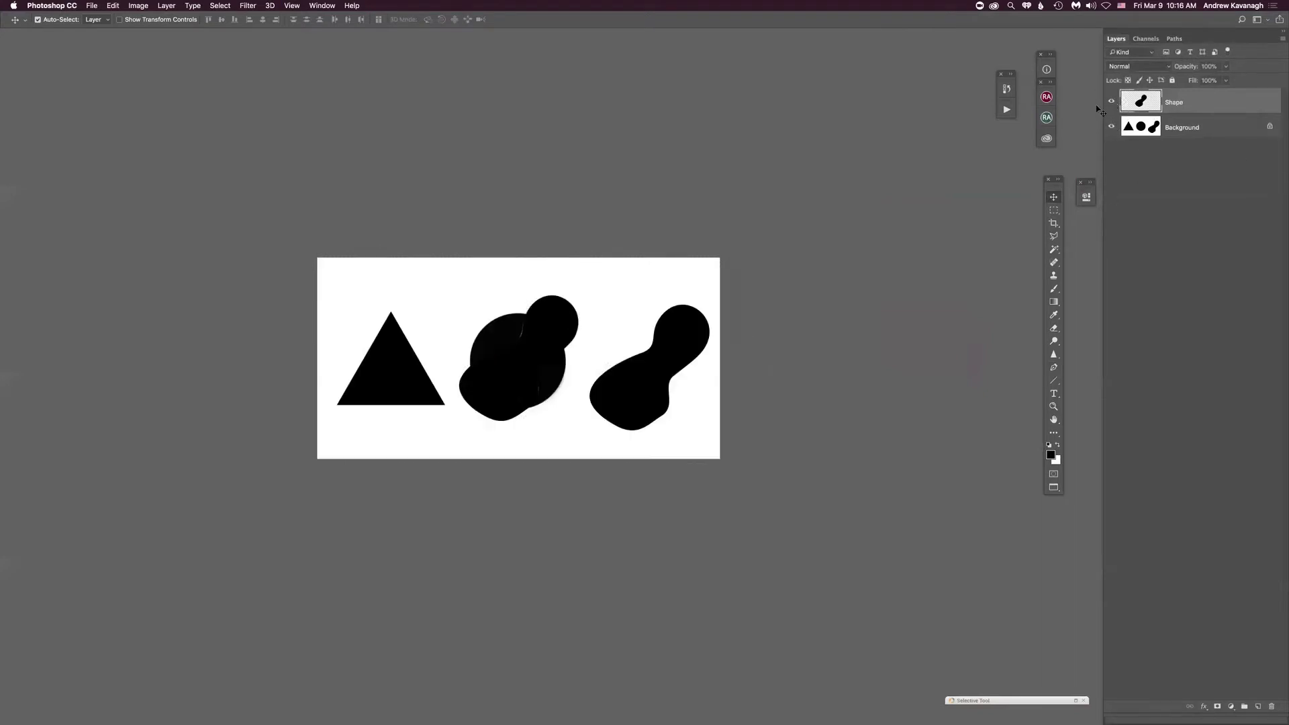
{"action": "left_click_drag", "start_coordinate": [508, 372], "coordinate": [638, 385]}
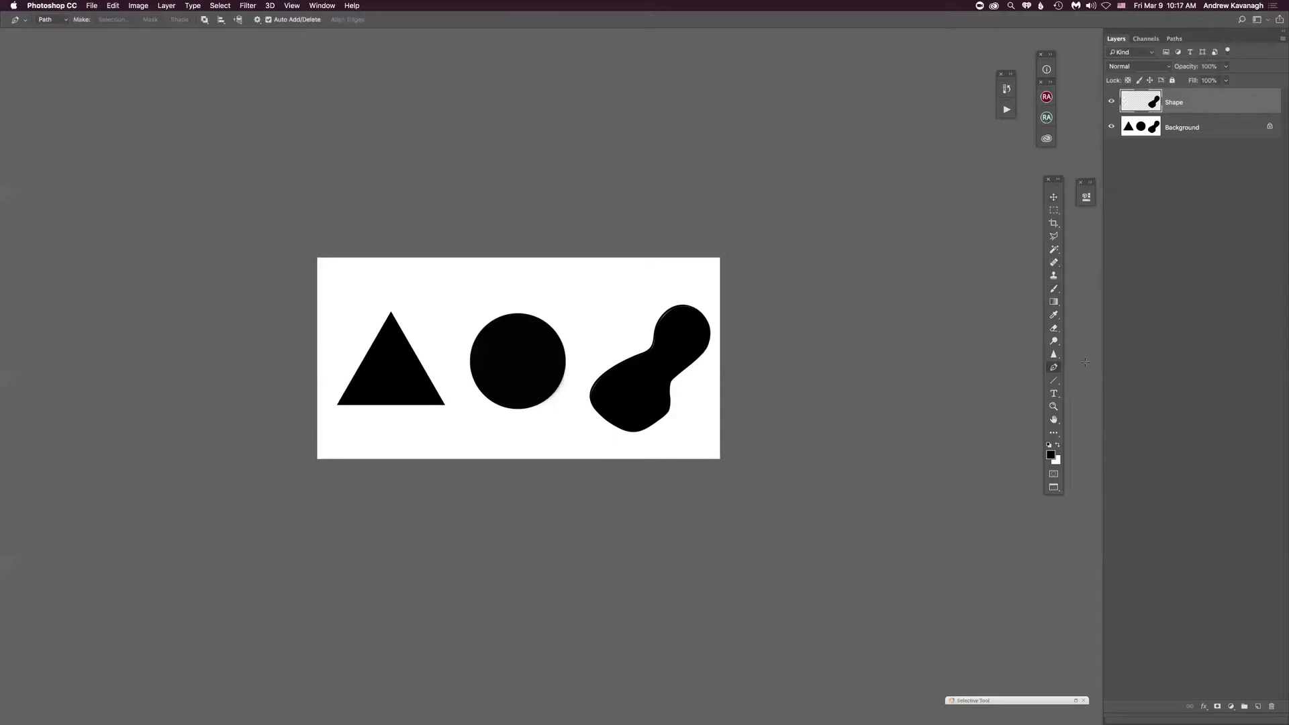
- Choose the Ellipse Tool from the shape tools and hide the Shape layer
{"action": "left_click", "coordinate": [1056, 382]}
{"action": "left_click", "coordinate": [1056, 381]}
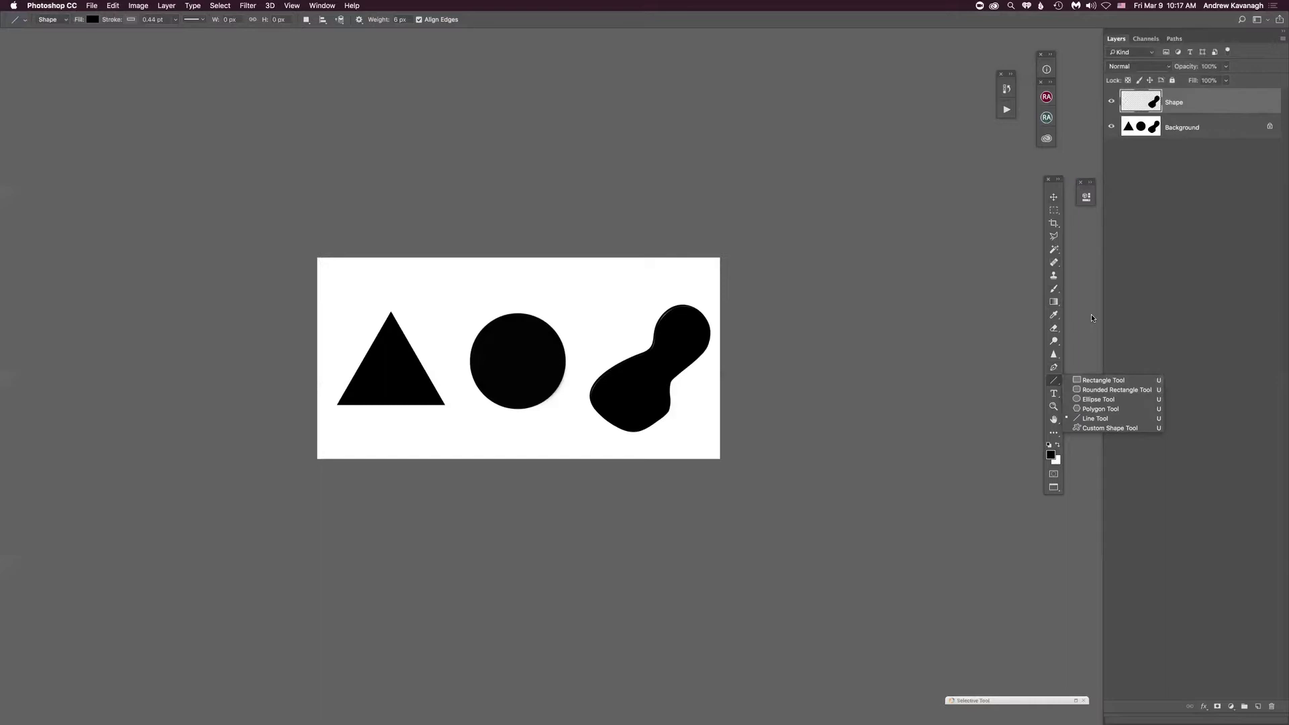
{"action": "left_click", "coordinate": [1096, 401]}
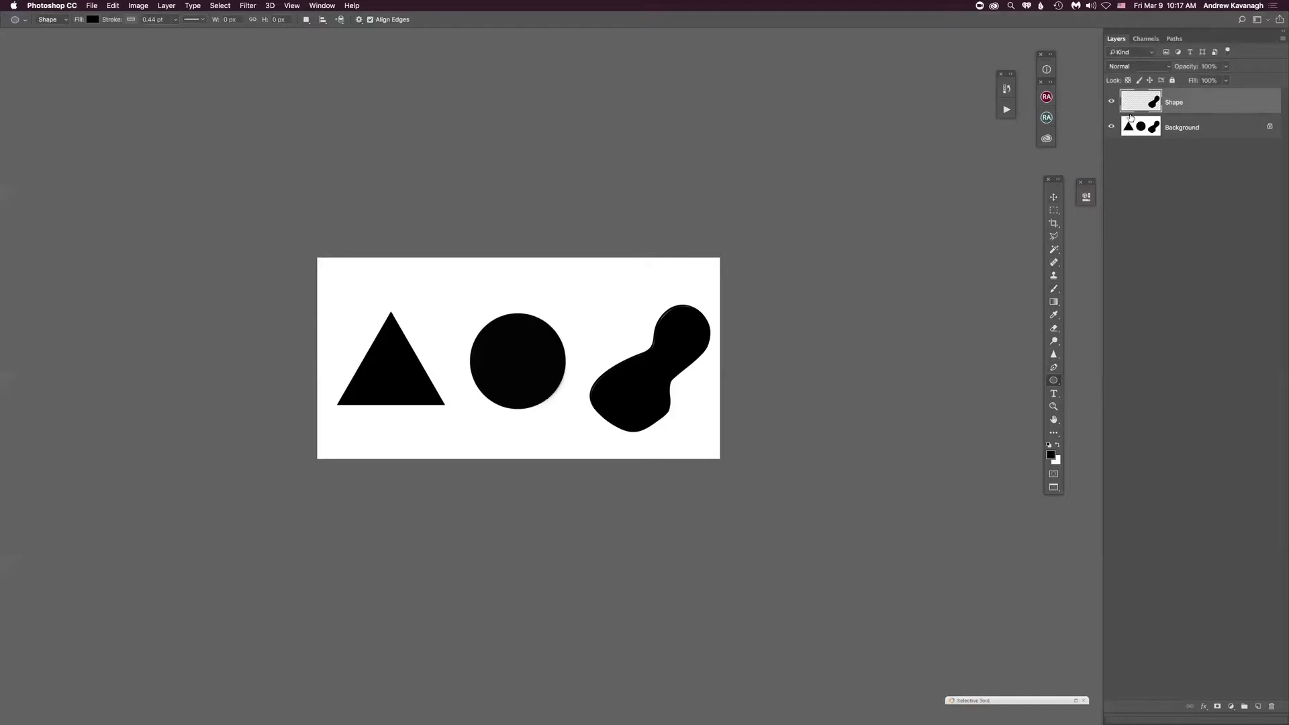
{"action": "left_click", "coordinate": [1110, 102]}
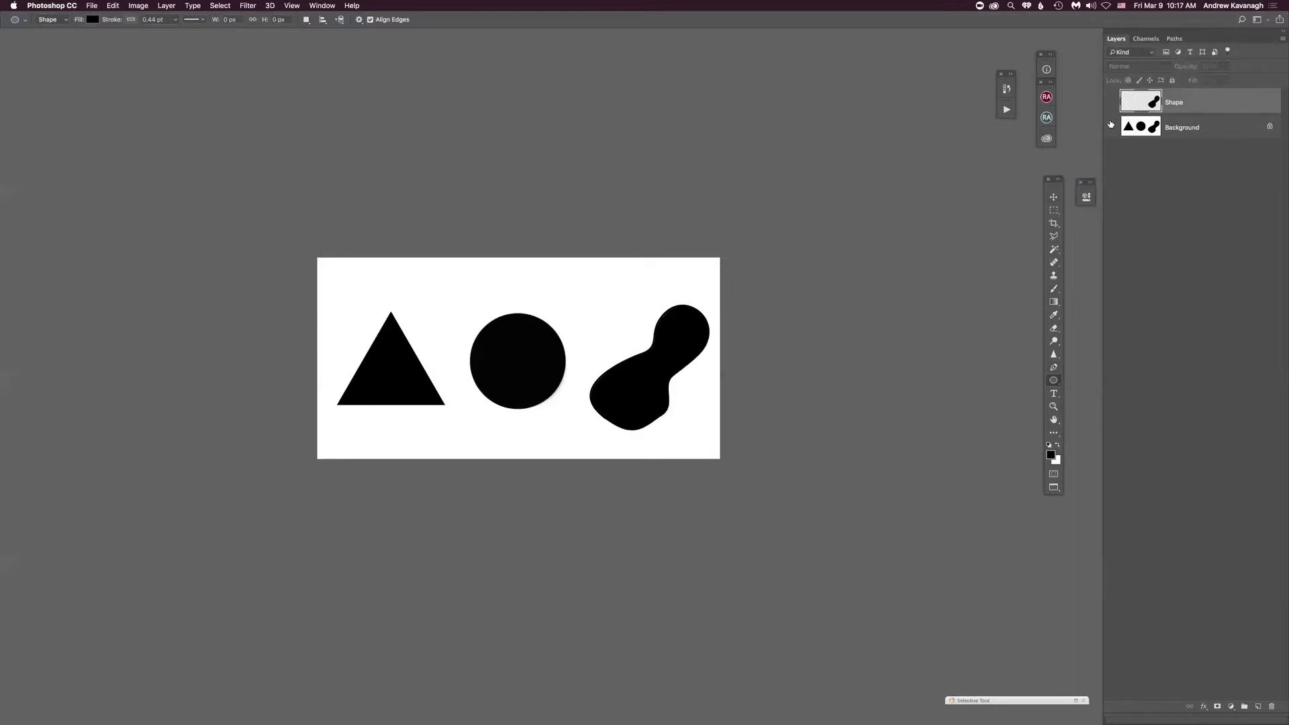
- Draw a black circle about 565 px wide with the Ellipse Tool over the original circle and move it into alignment
{"action": "key", "text": "super+plus"}
{"action": "key", "text": "super+plus"}
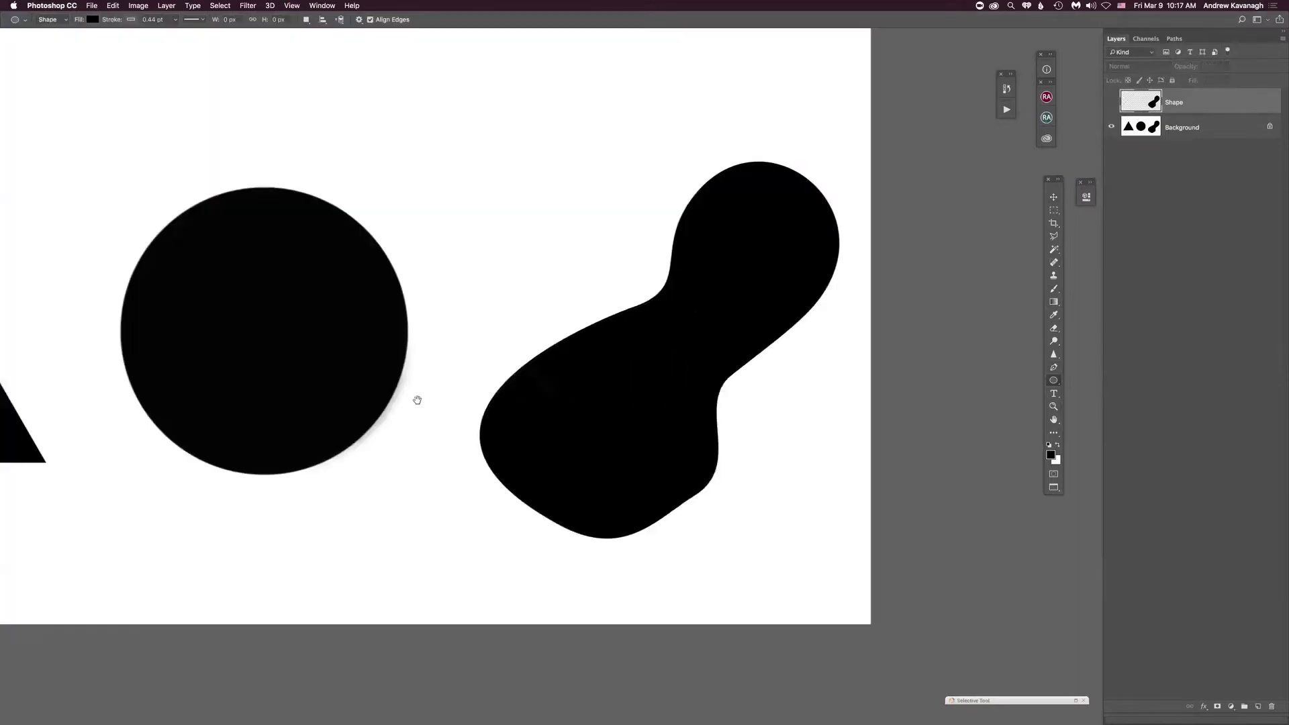
{"action": "left_click_drag", "start_coordinate": [307, 351], "coordinate": [665, 408]}
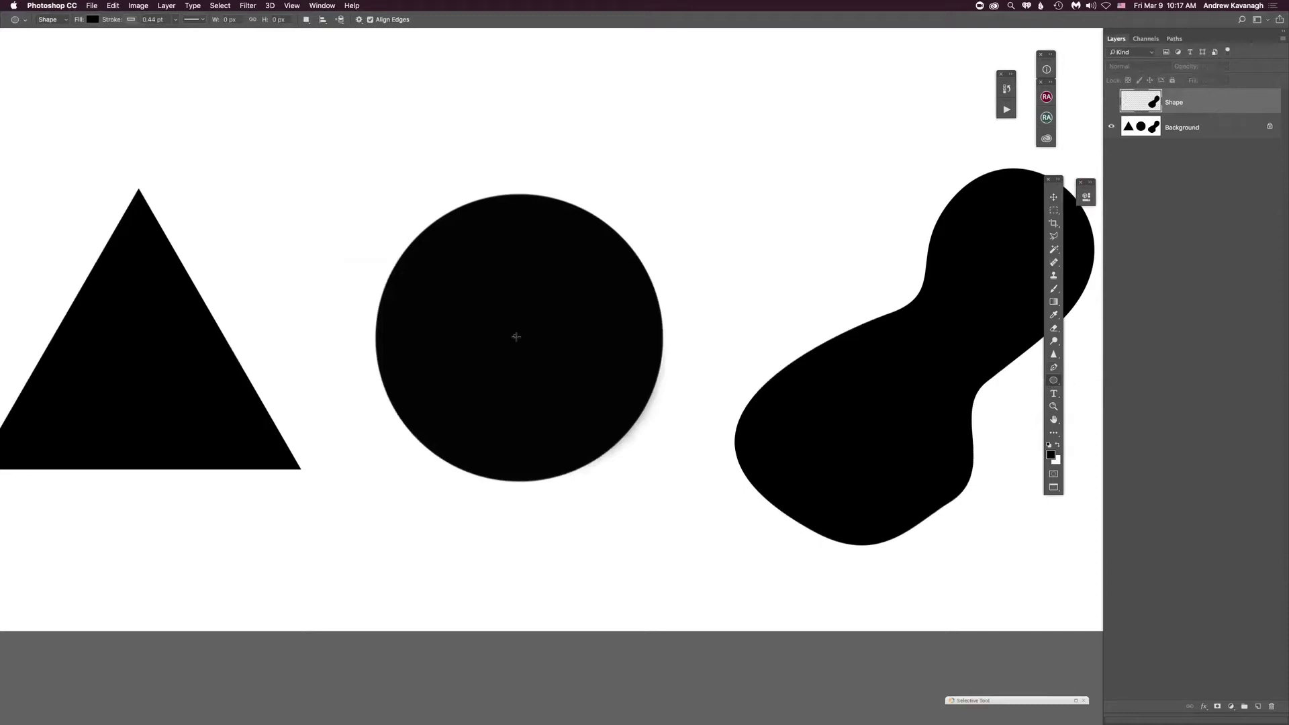
{"action": "left_click_drag", "start_coordinate": [515, 335], "coordinate": [753, 472]}
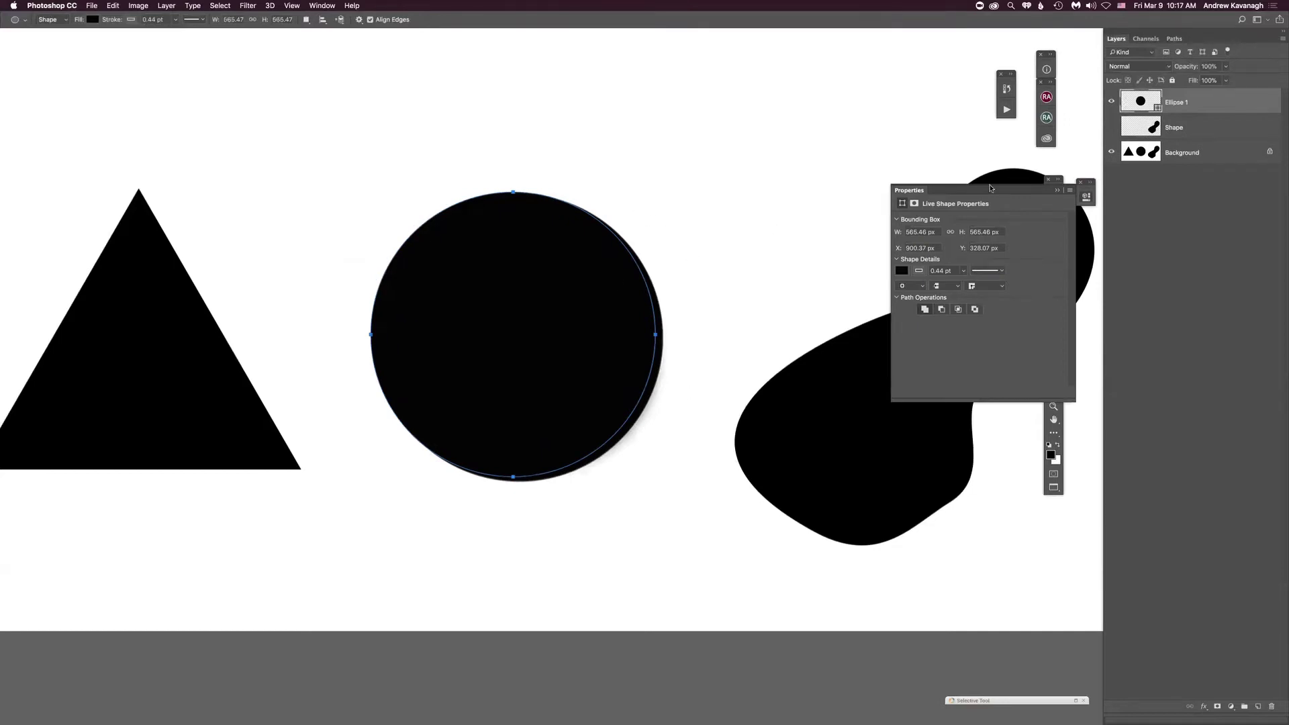
{"action": "left_click", "coordinate": [1058, 190]}
{"action": "left_click", "coordinate": [1053, 196]}
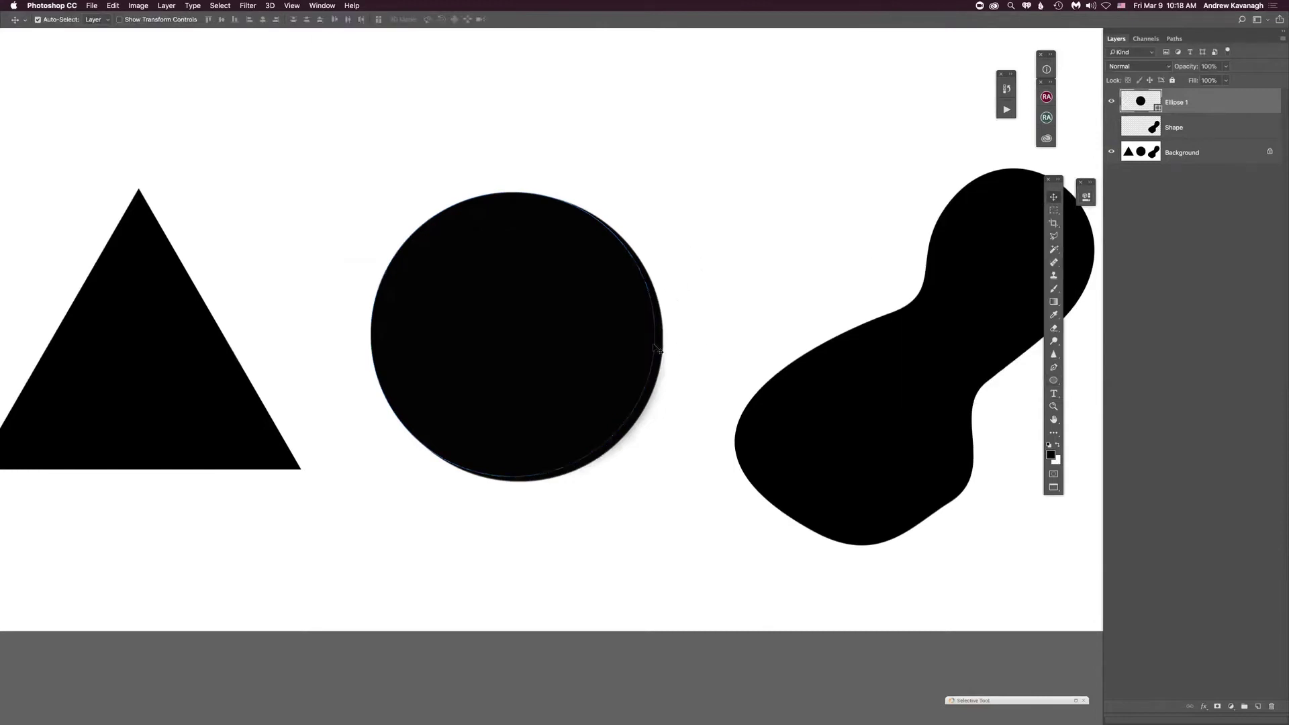
{"action": "left_click_drag", "start_coordinate": [655, 349], "coordinate": [633, 348]}
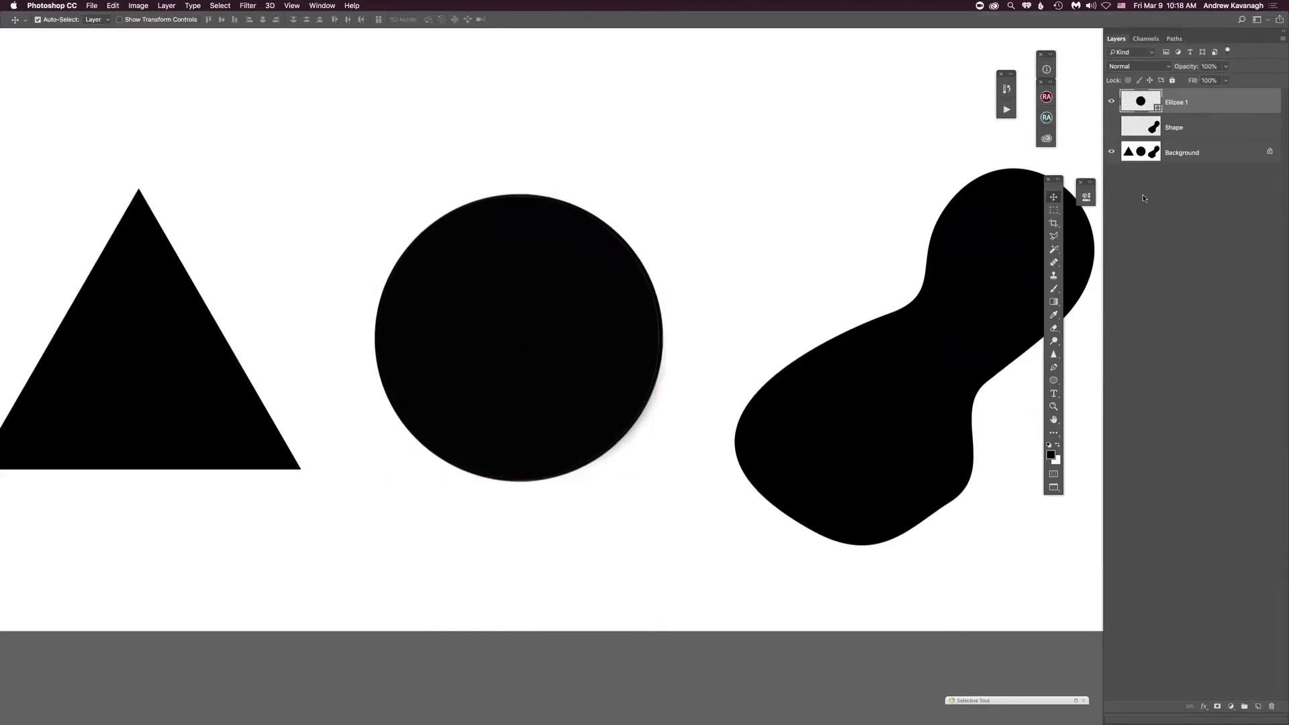
- Hide the Background layer and move the Ellipse 1 circle slightly right and up on the canvas
{"action": "left_click", "coordinate": [1111, 154]}
{"action": "left_click_drag", "start_coordinate": [546, 374], "coordinate": [559, 351]}
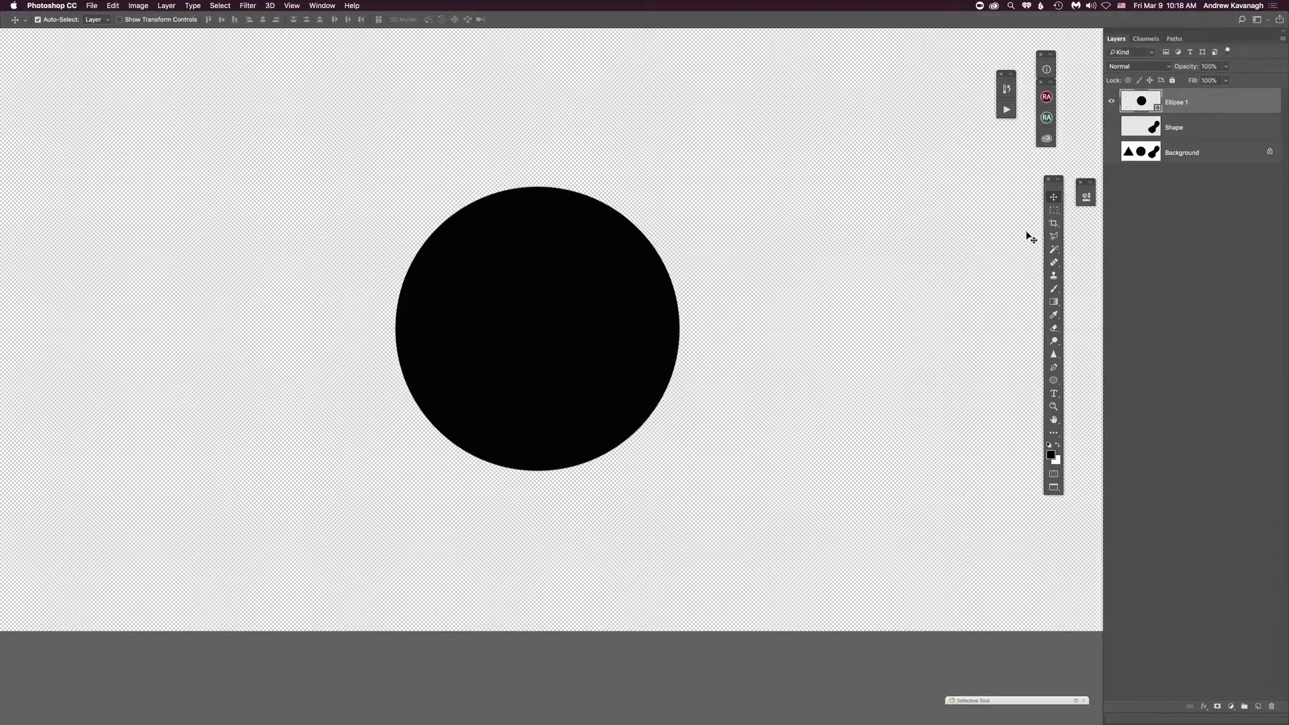
{"action": "left_click", "coordinate": [1110, 101]}
{"action": "left_click", "coordinate": [1111, 101]}
- Switch to the Custom Shape Tool with its drawing mode set to Shape
{"action": "left_click", "coordinate": [1059, 379]}
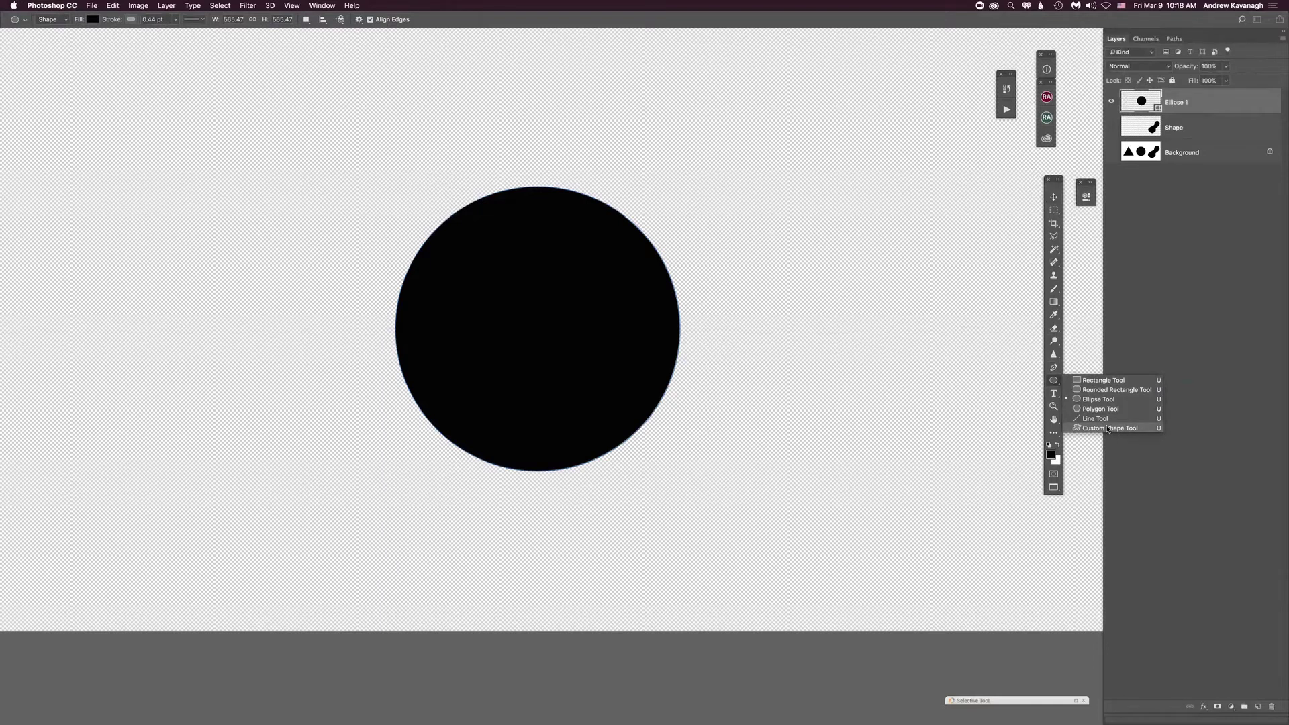
{"action": "left_click", "coordinate": [1106, 428]}
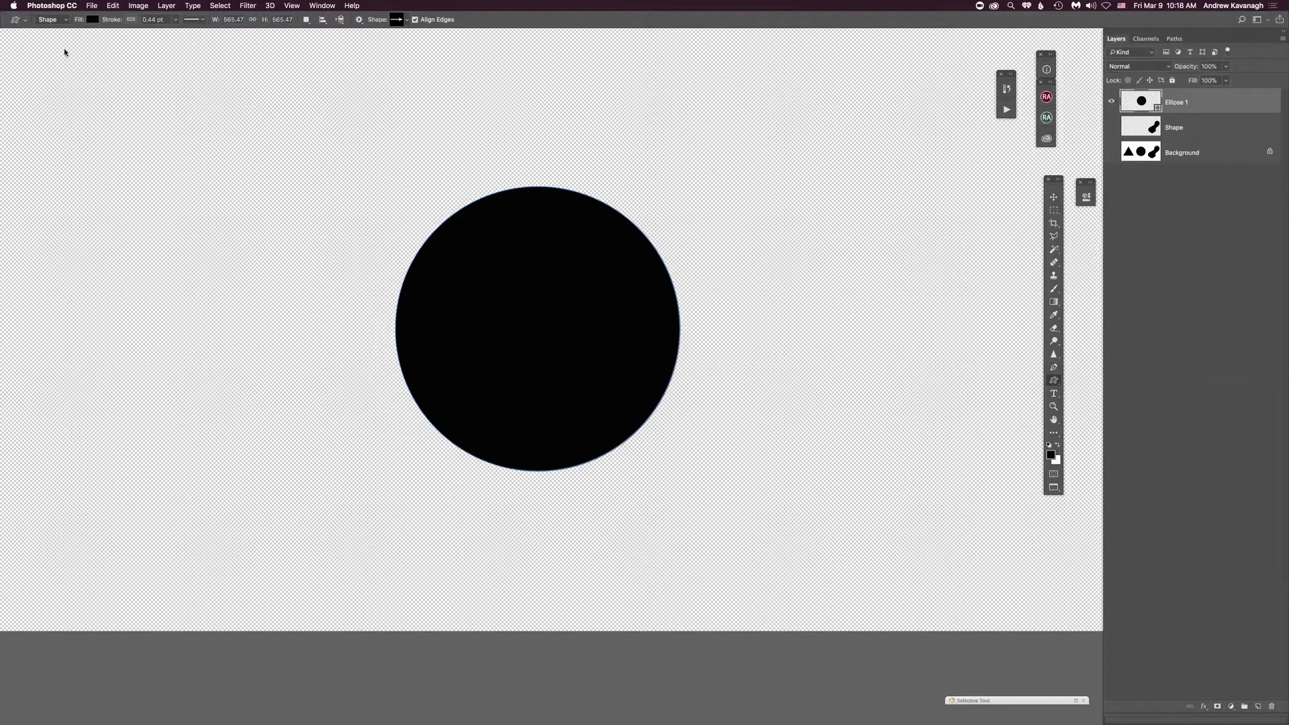
{"action": "left_click", "coordinate": [65, 20]}
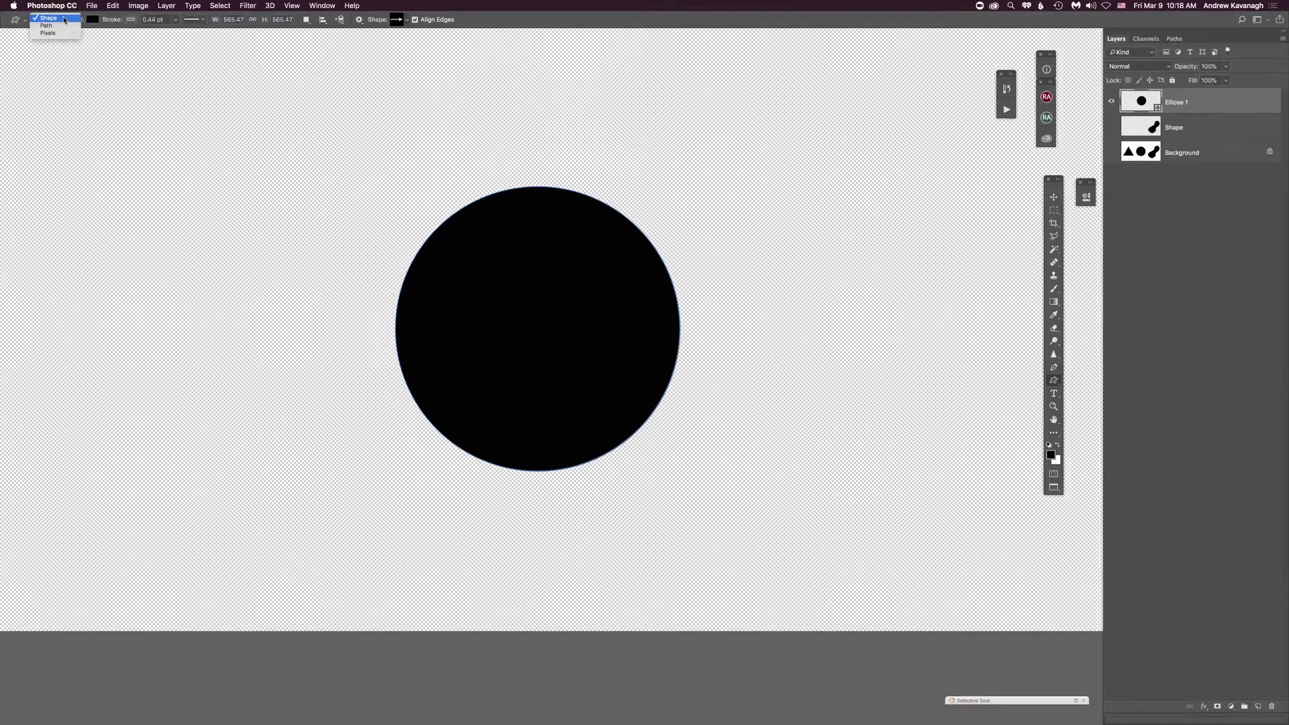
{"action": "left_click", "coordinate": [65, 20]}
- Examine the Custom Shape Tool's presets, the preset options and the drawing mode choices
{"action": "left_click", "coordinate": [19, 22]}
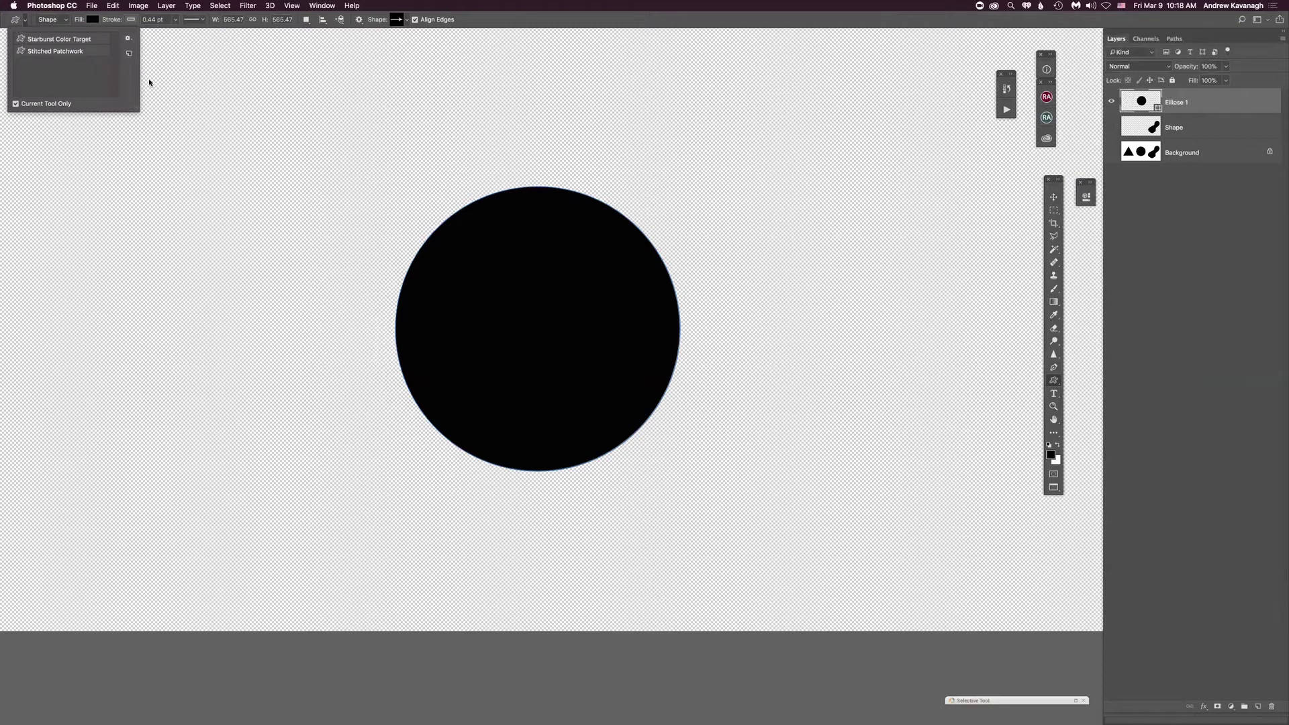
{"action": "left_click", "coordinate": [127, 38]}
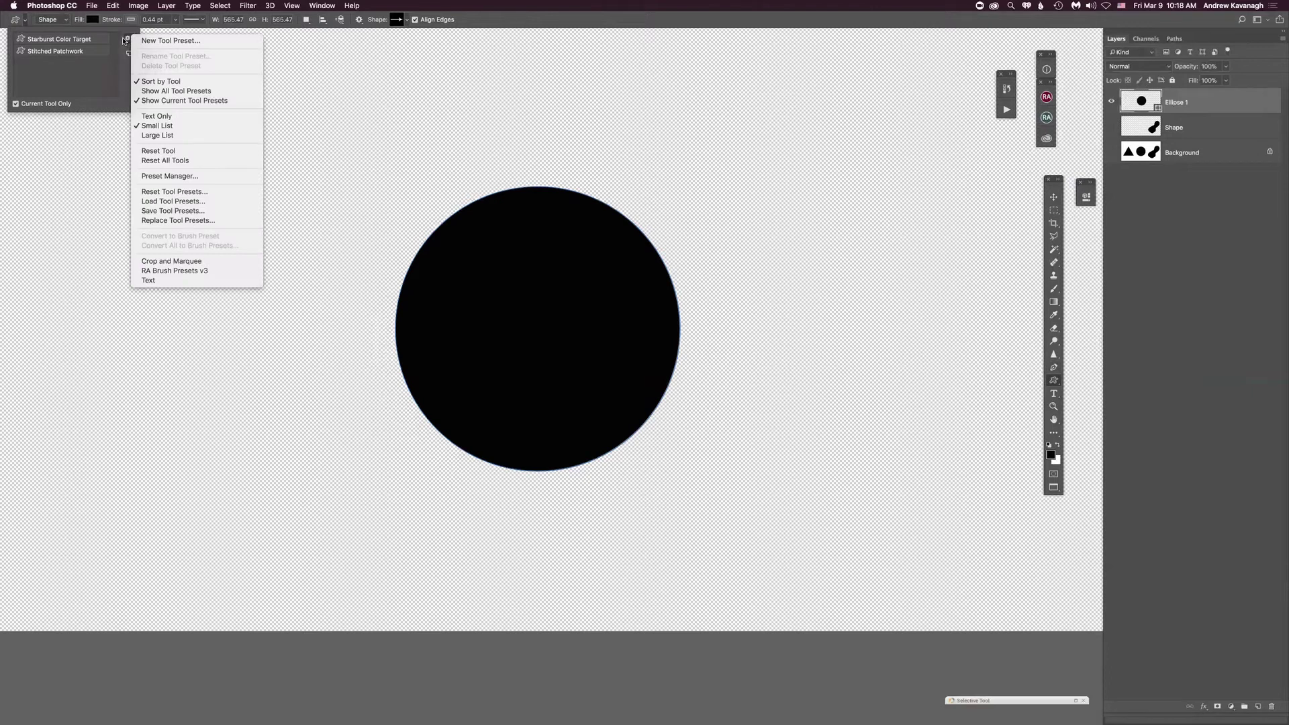
{"action": "left_click", "coordinate": [67, 74]}
{"action": "left_click", "coordinate": [22, 20]}
{"action": "left_click", "coordinate": [22, 20]}
{"action": "left_click", "coordinate": [61, 22]}
{"action": "left_click", "coordinate": [62, 22]}
{"action": "left_click", "coordinate": [62, 20]}
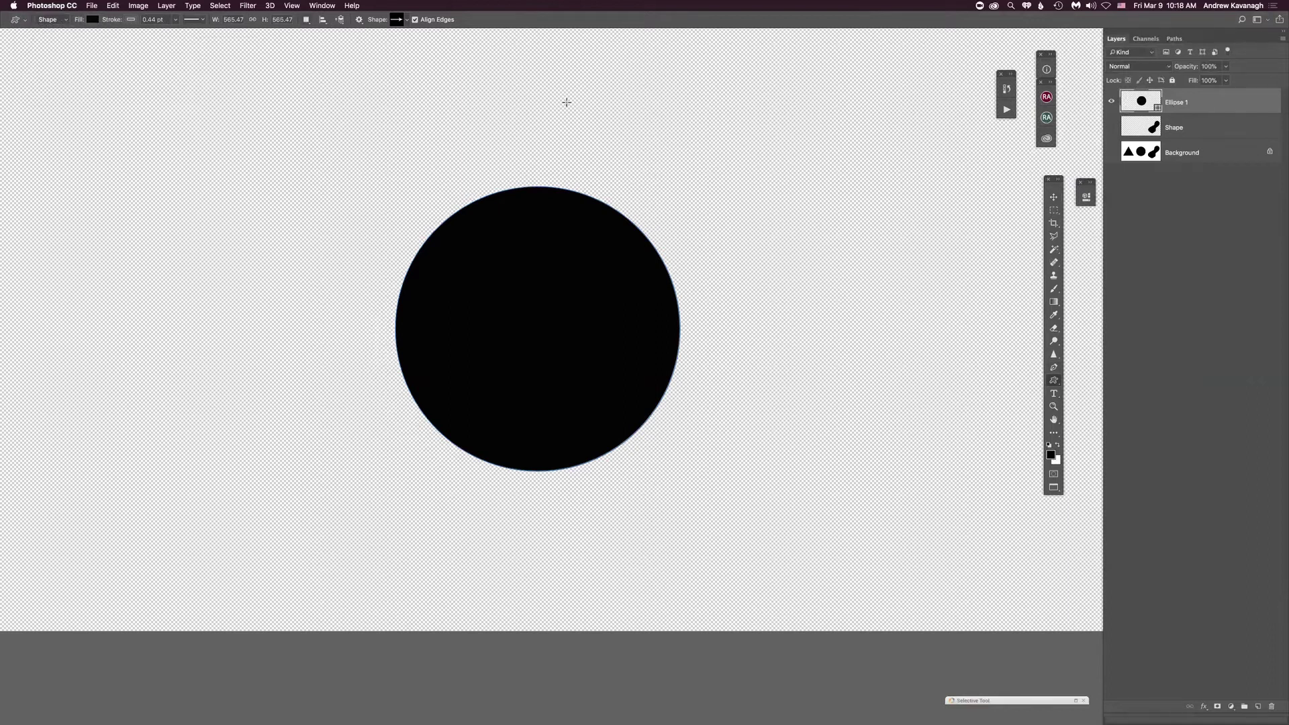
- Enlarge the custom shape picker until all loaded shapes fit in it, and close it
{"action": "left_click", "coordinate": [405, 21]}
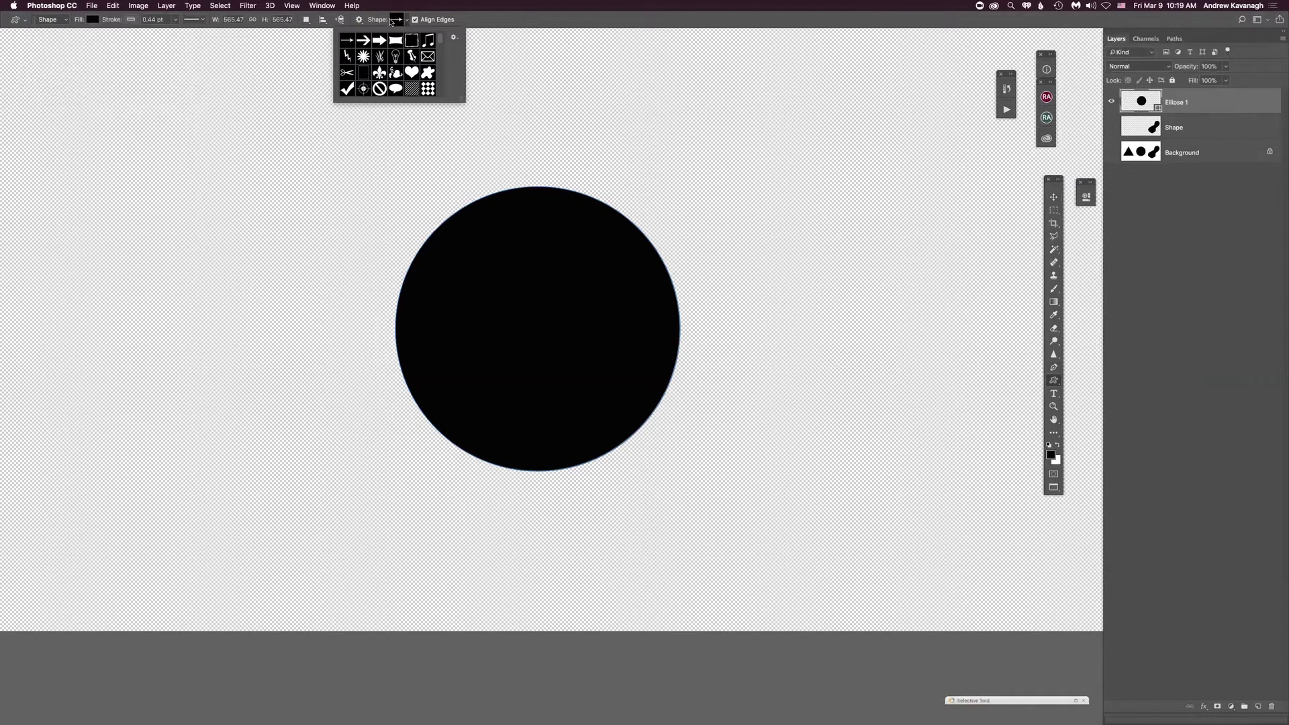
{"action": "left_click", "coordinate": [407, 21]}
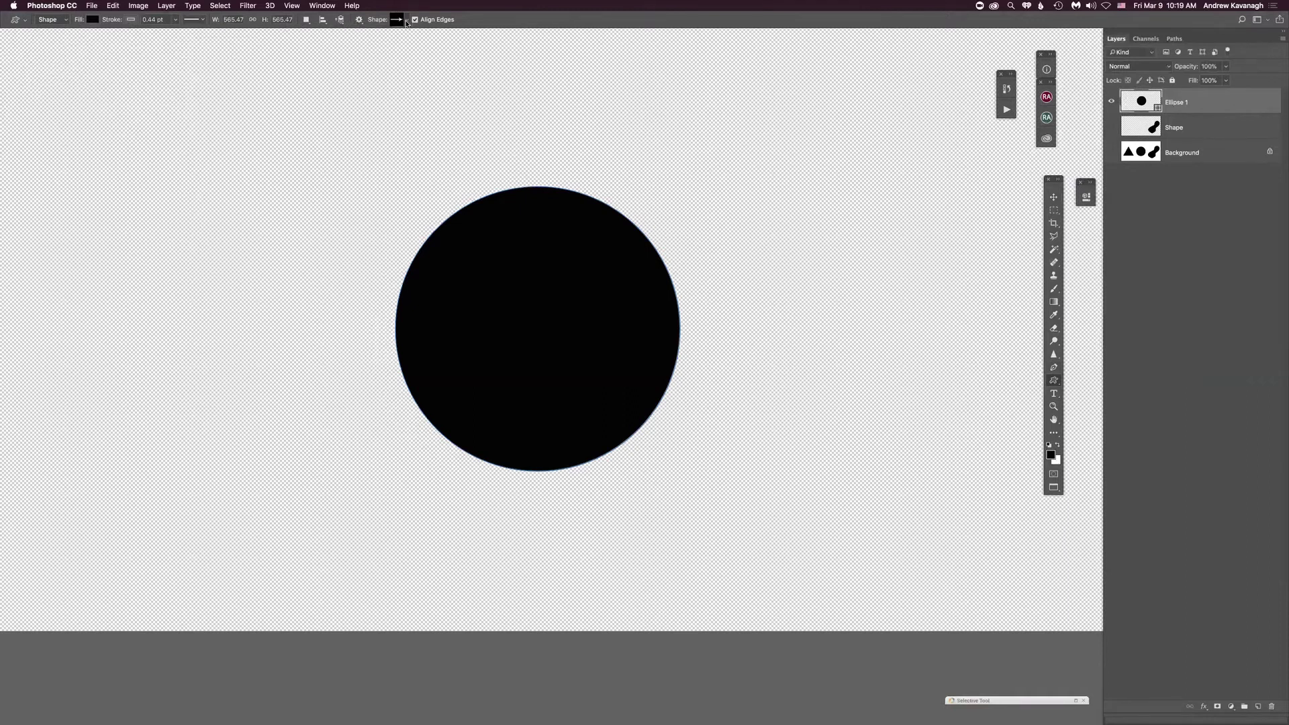
{"action": "left_click", "coordinate": [406, 21]}
{"action": "left_click_drag", "start_coordinate": [461, 101], "coordinate": [550, 589]}
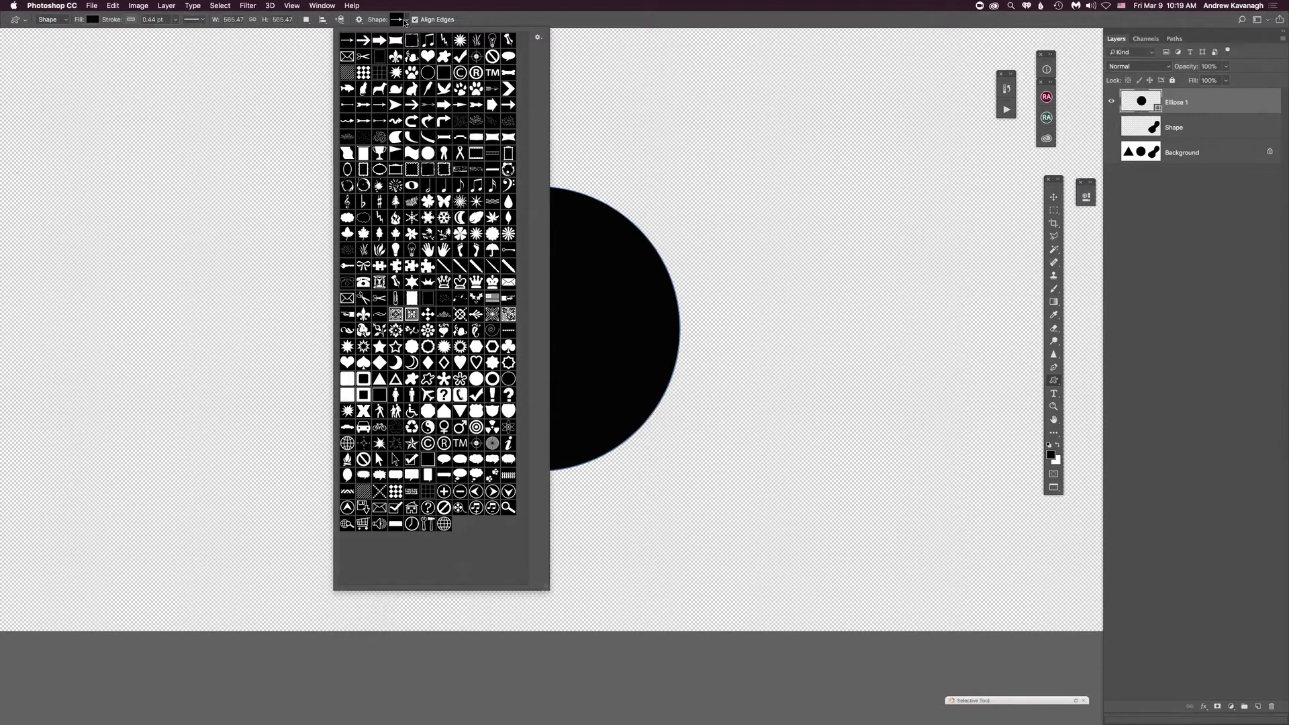
{"action": "left_click", "coordinate": [407, 19]}
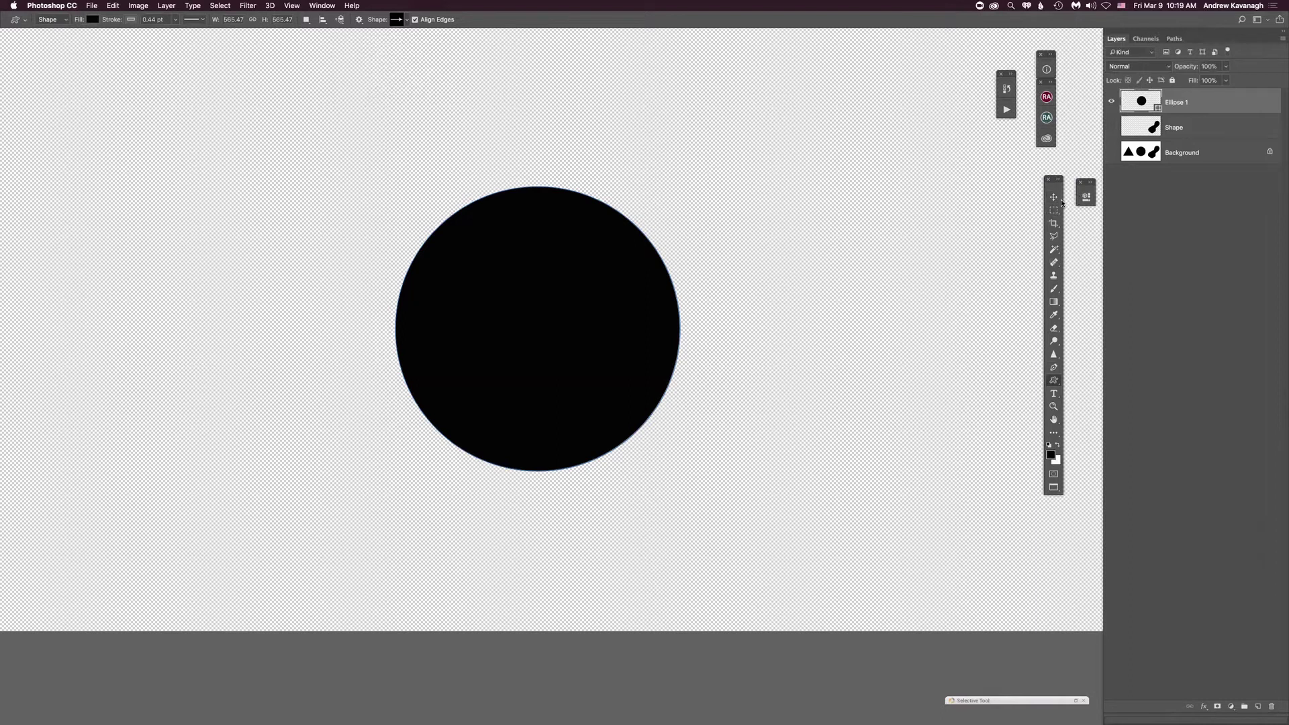
- Show the Background layer and hide the Ellipse 1 layer
{"action": "left_click", "coordinate": [1111, 153]}
{"action": "left_click", "coordinate": [1112, 103]}
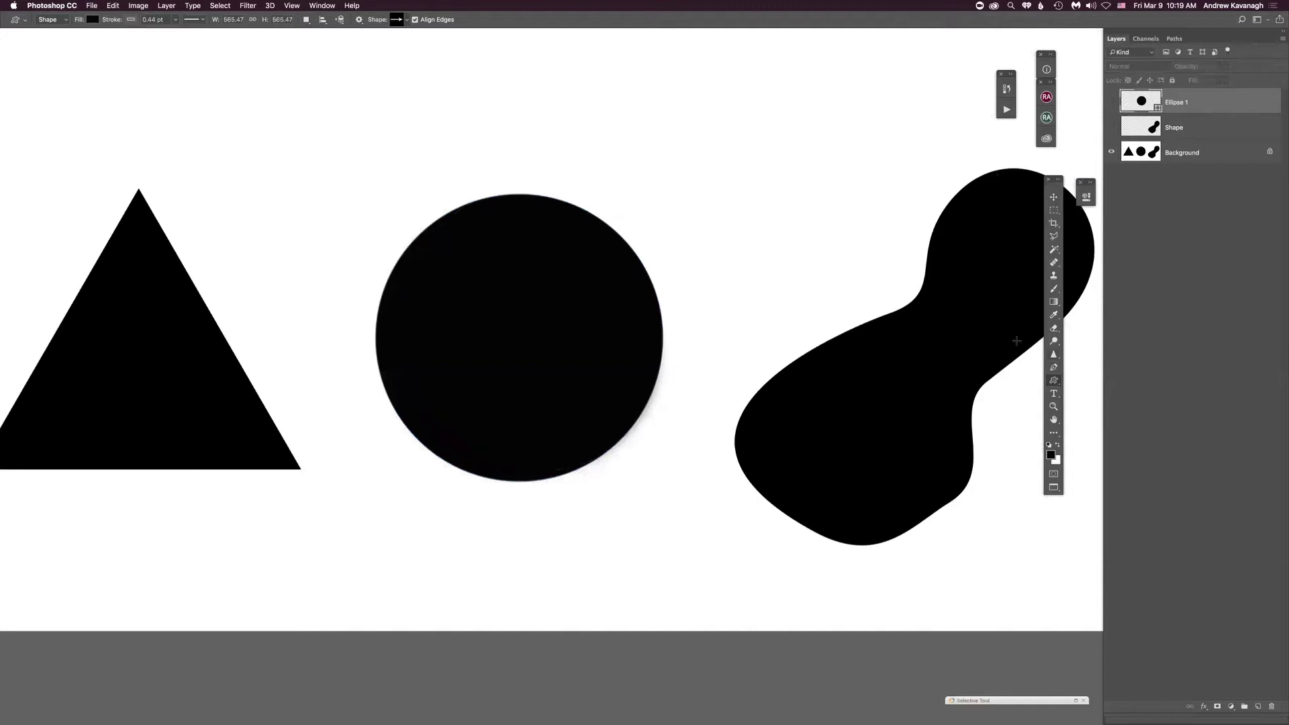
- Examine the custom shape library and its list of loadable shape sets, and return to the Move Tool
{"action": "left_click", "coordinate": [405, 20]}
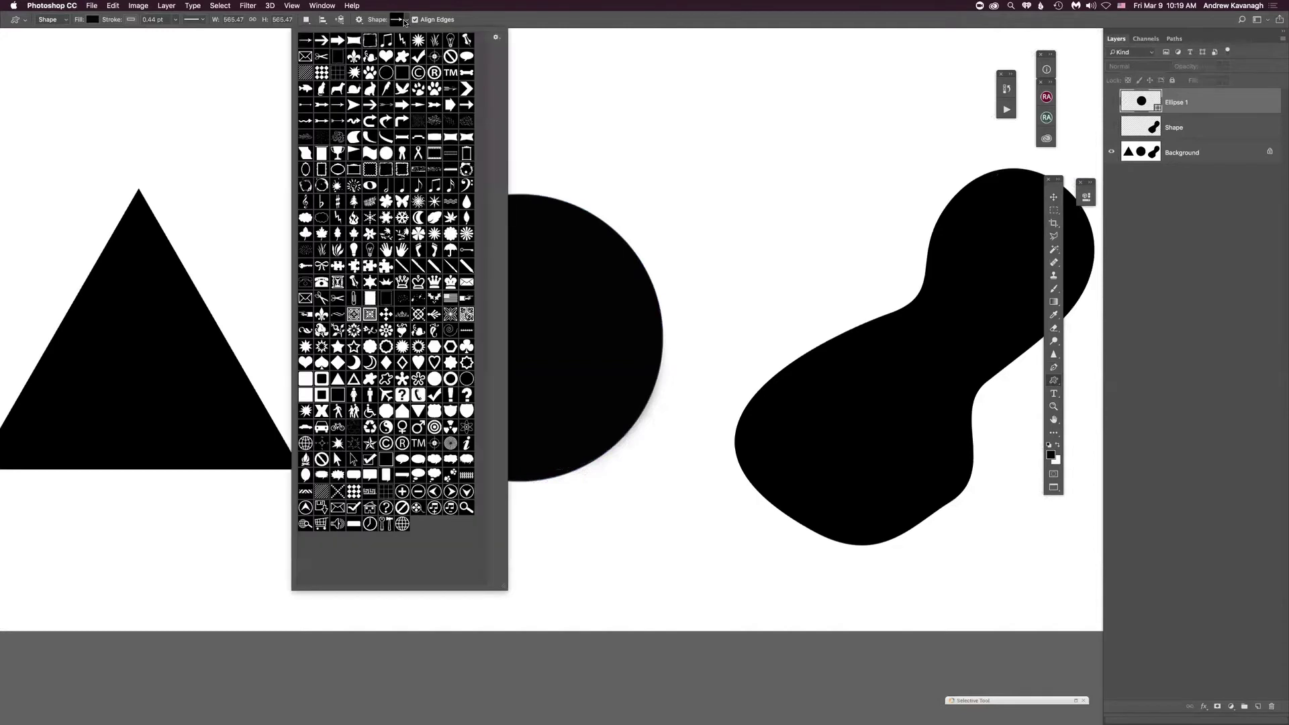
{"action": "left_click", "coordinate": [496, 39]}
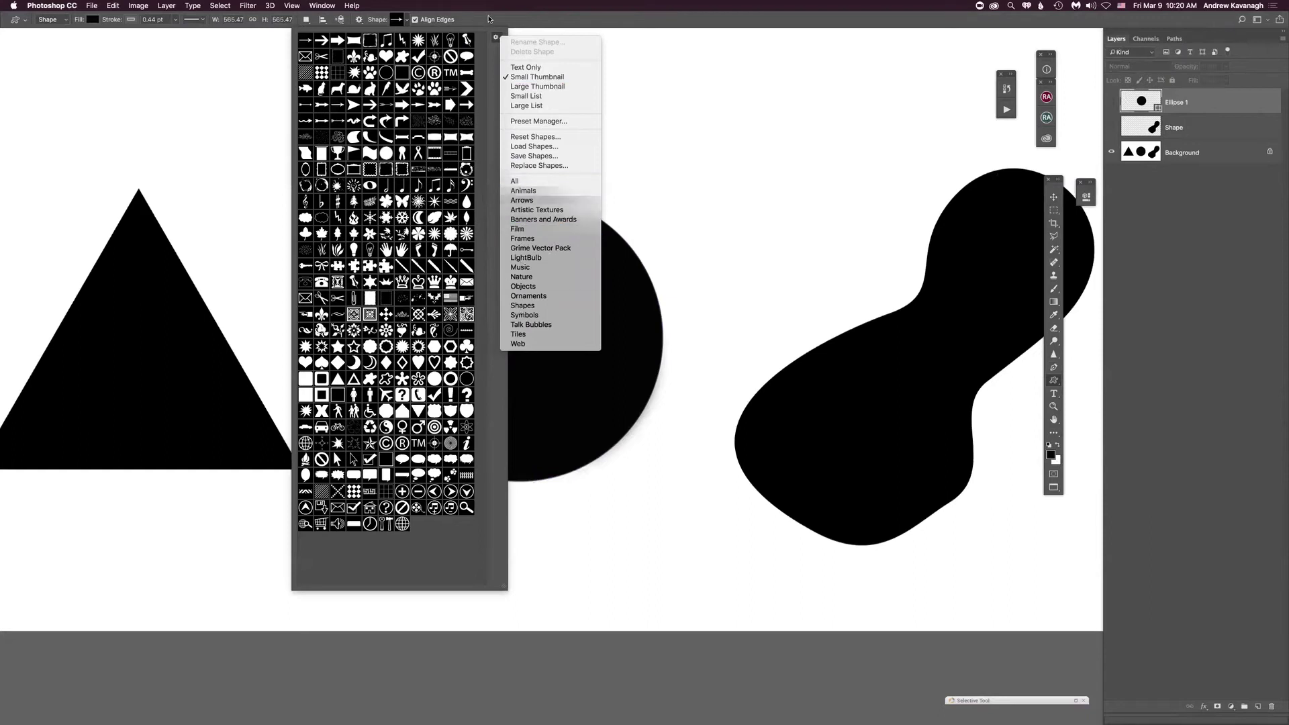
{"action": "left_click", "coordinate": [488, 22]}
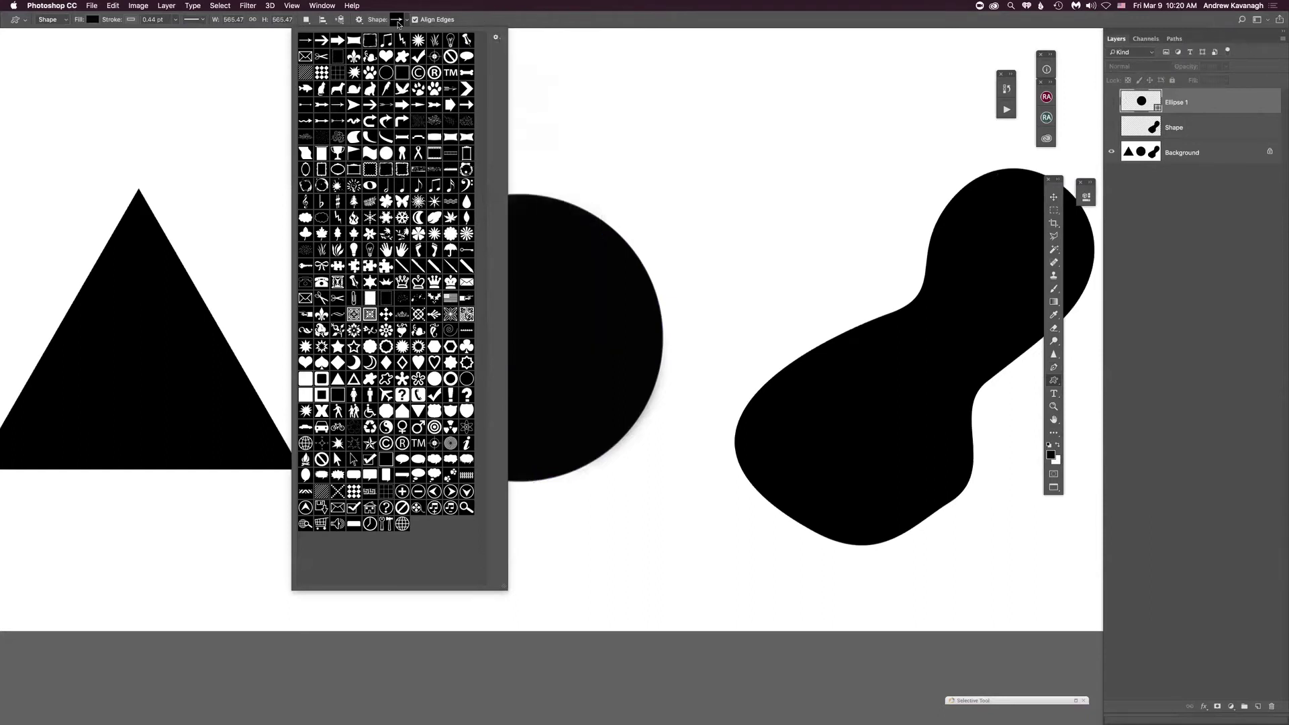
{"action": "left_click", "coordinate": [407, 20]}
{"action": "left_click", "coordinate": [406, 21]}
{"action": "left_click", "coordinate": [496, 39]}
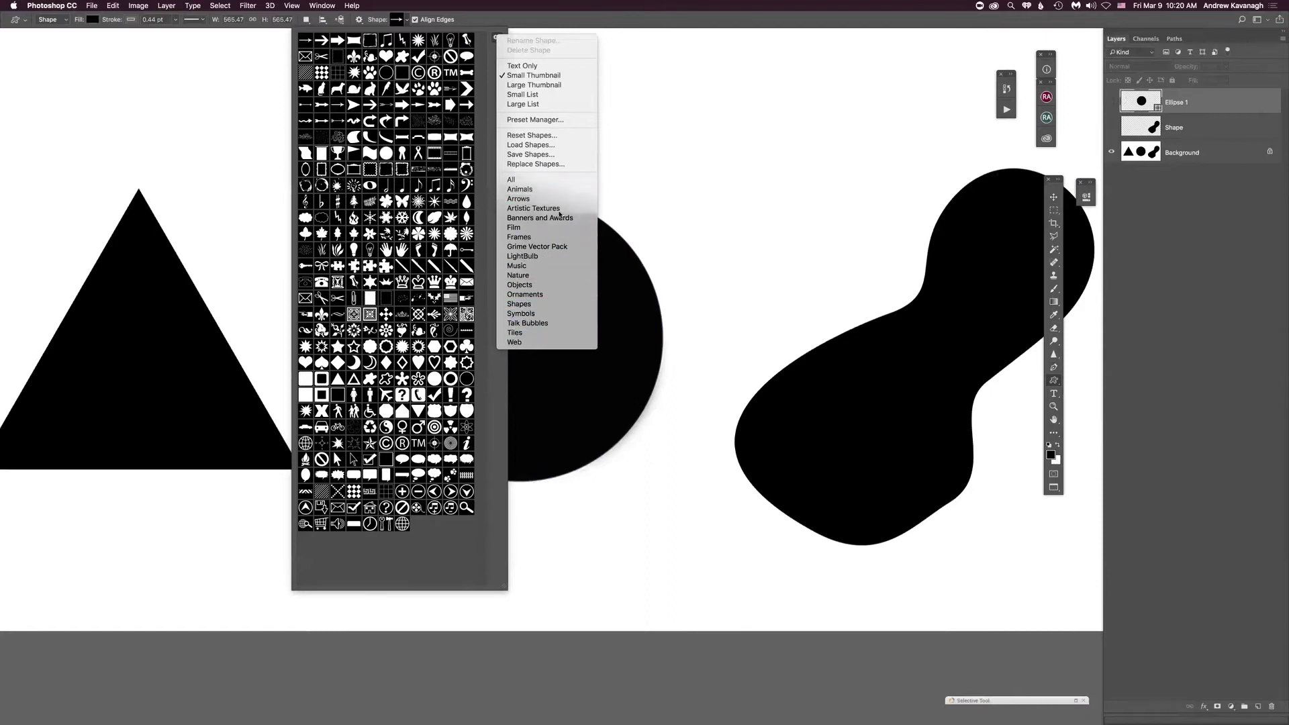
{"action": "left_click", "coordinate": [571, 6]}
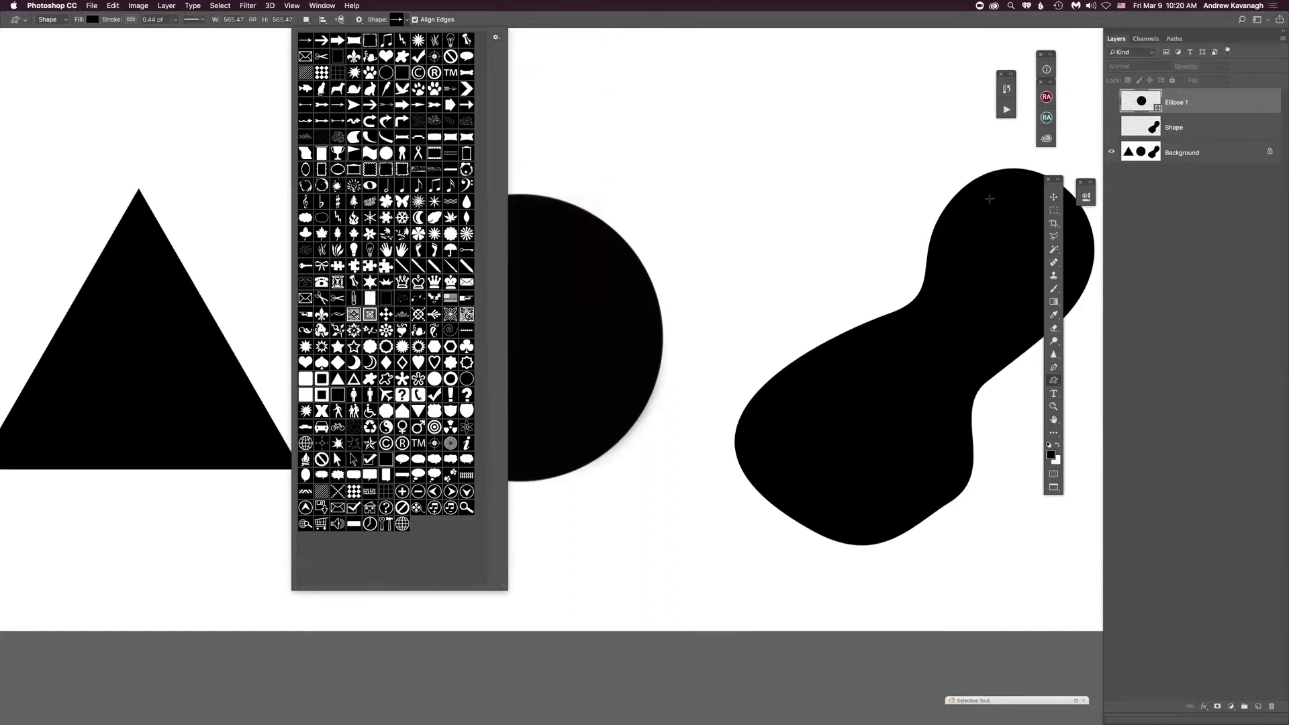
{"action": "left_click", "coordinate": [1053, 198]}
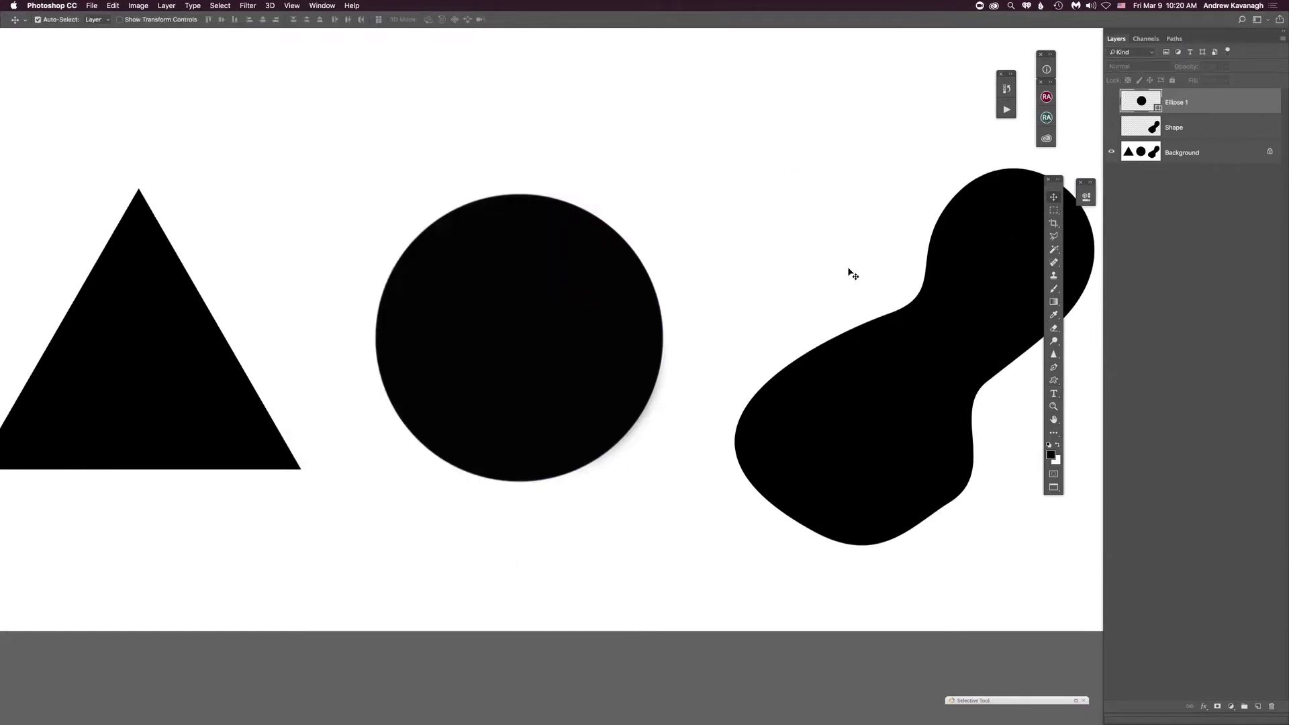
- Switch to the Intel_Globe_Banner_Bkgd-CMYK.tif document and examine the woman and the globe bubbles up close
{"action": "key", "text": "super"}
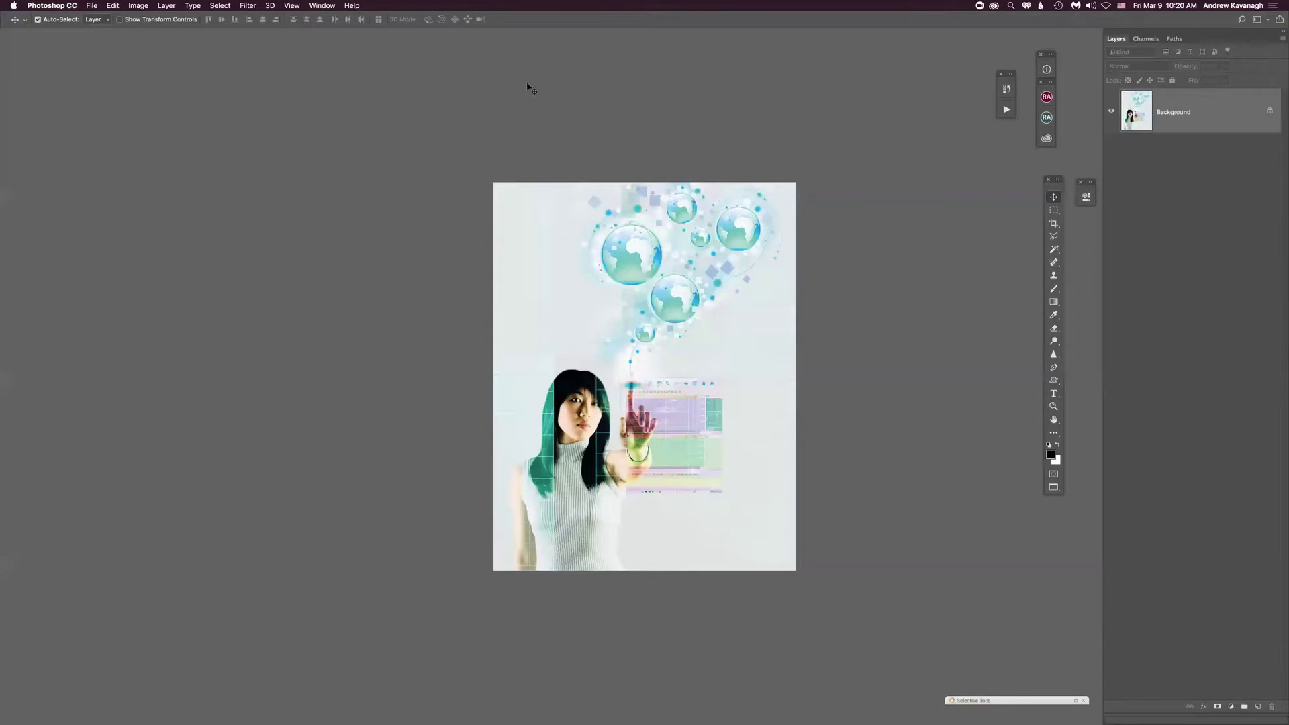
{"action": "left_click", "coordinate": [322, 6]}
{"action": "left_click", "coordinate": [322, 6]}
{"action": "key", "text": "super+equal"}
{"action": "key", "text": "super+minus"}
{"action": "key", "text": "super+equal"}
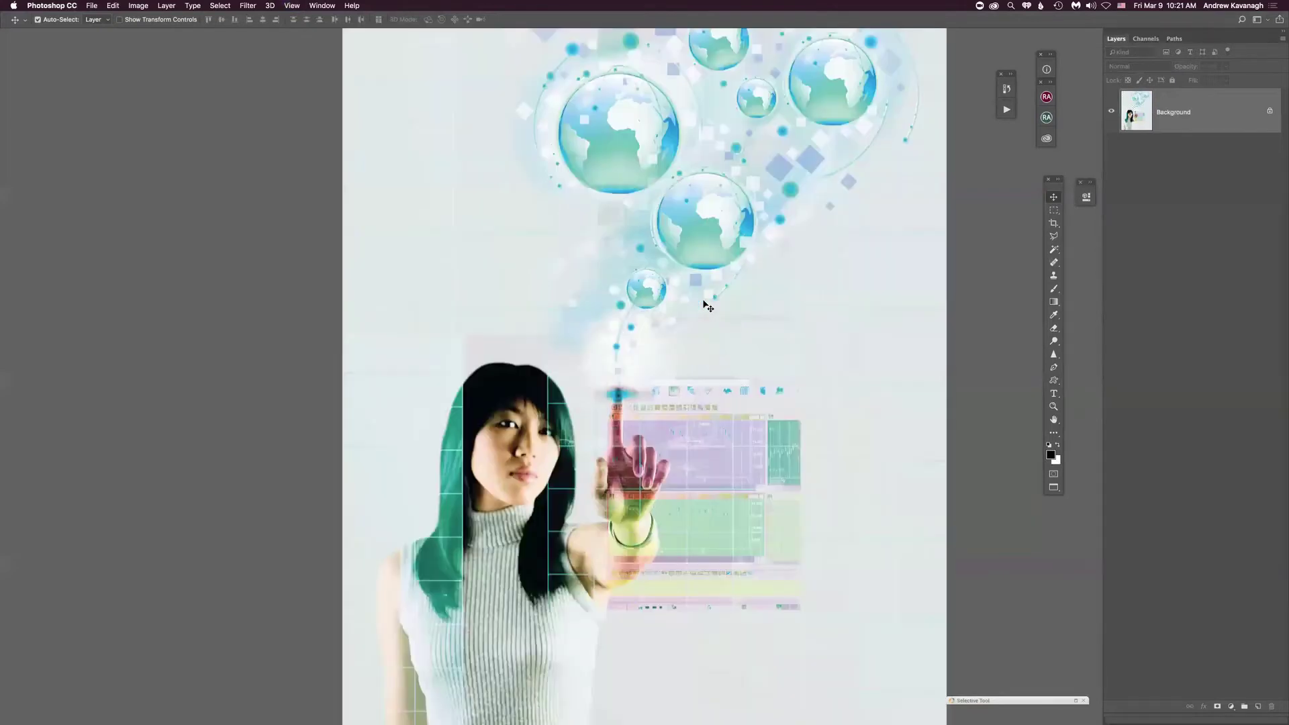
{"action": "key", "text": "super+equal"}
{"action": "key", "text": "super+minus"}
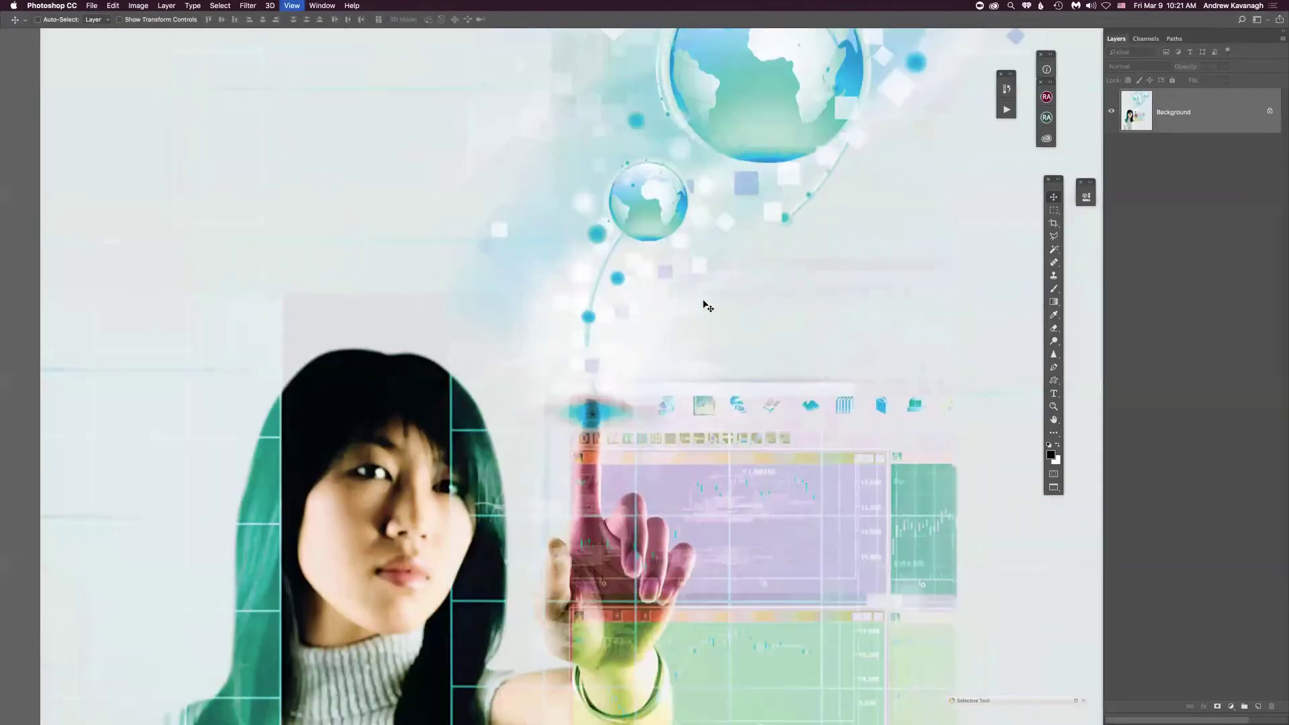
{"action": "key", "text": "super+minus"}
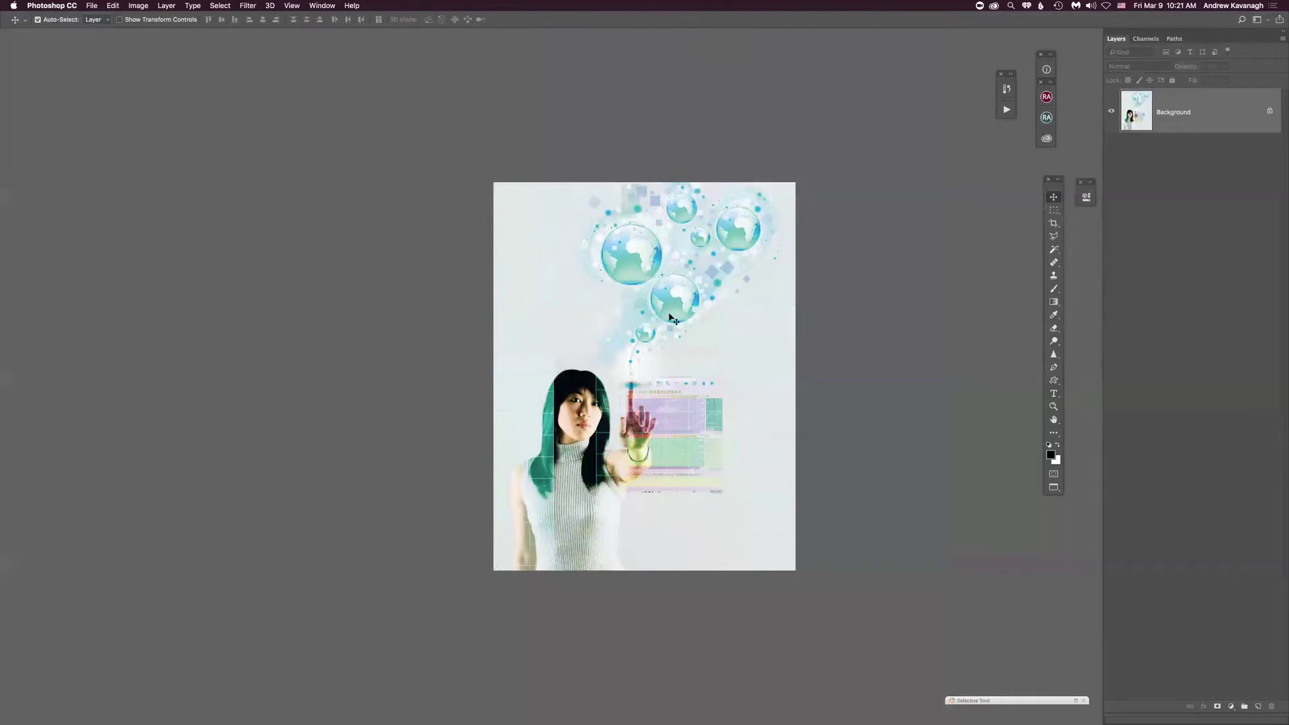
- Bring the skiing-jump-sky-163270.jpeg document to the front and show it in full screen mode
{"action": "left_click", "coordinate": [319, 5]}
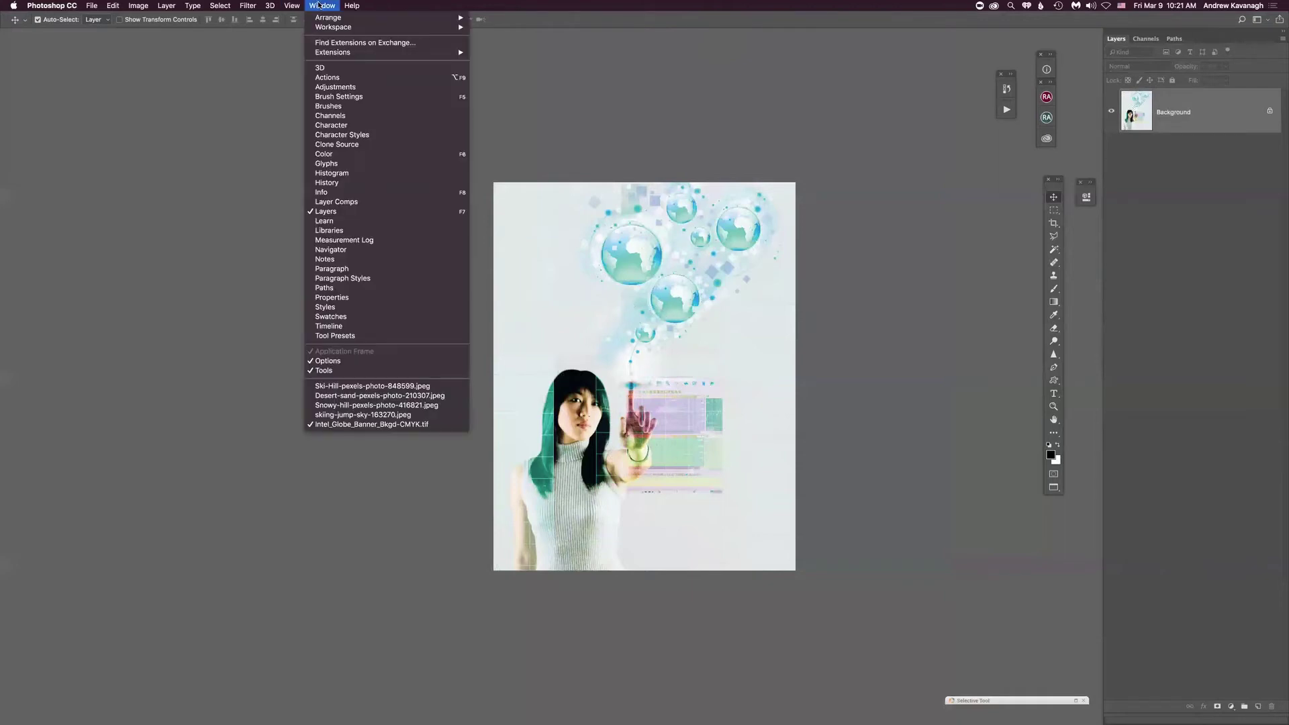
{"action": "left_click", "coordinate": [322, 6]}
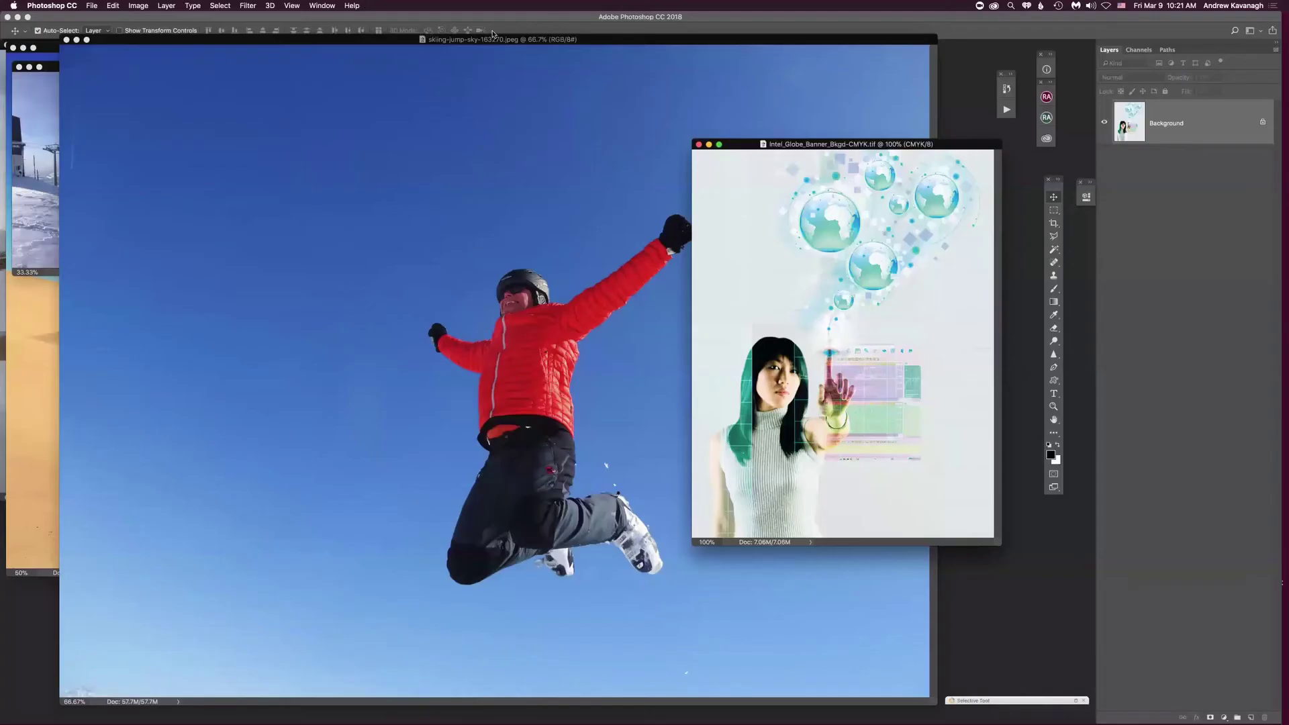
{"action": "left_click_drag", "start_coordinate": [623, 45], "coordinate": [625, 53]}
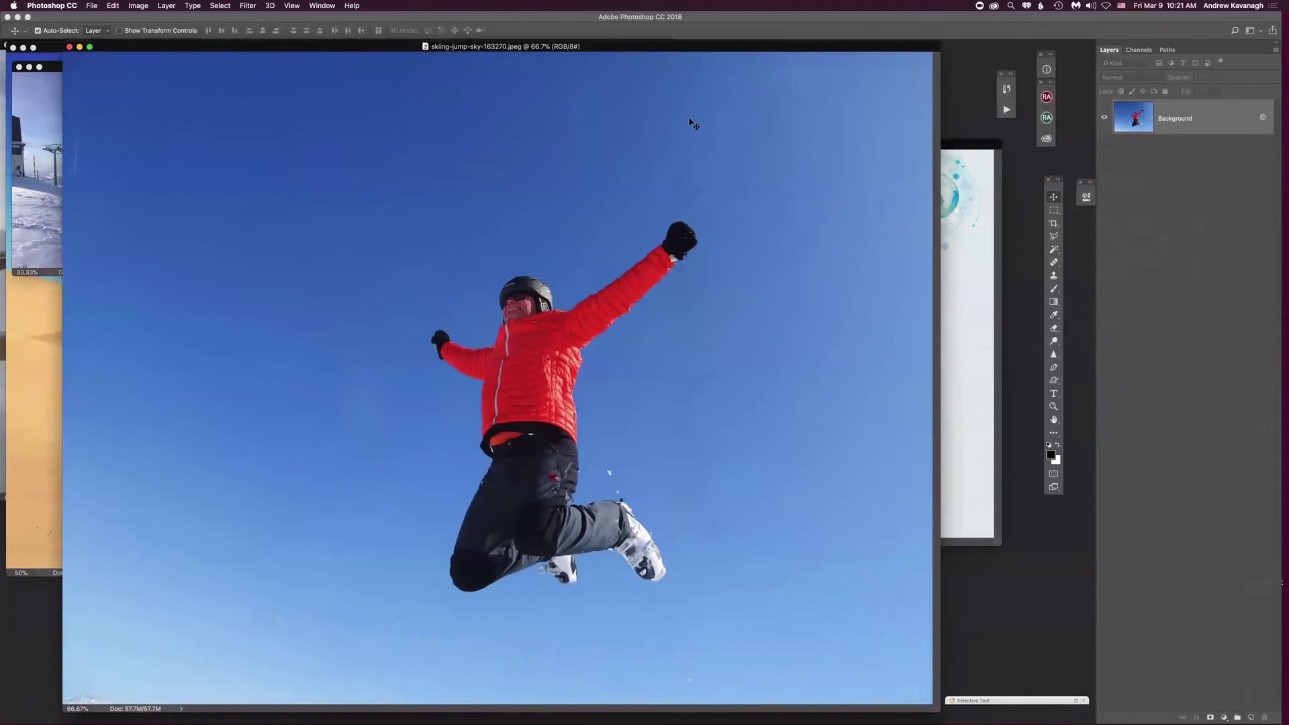
{"action": "key", "text": "f"}
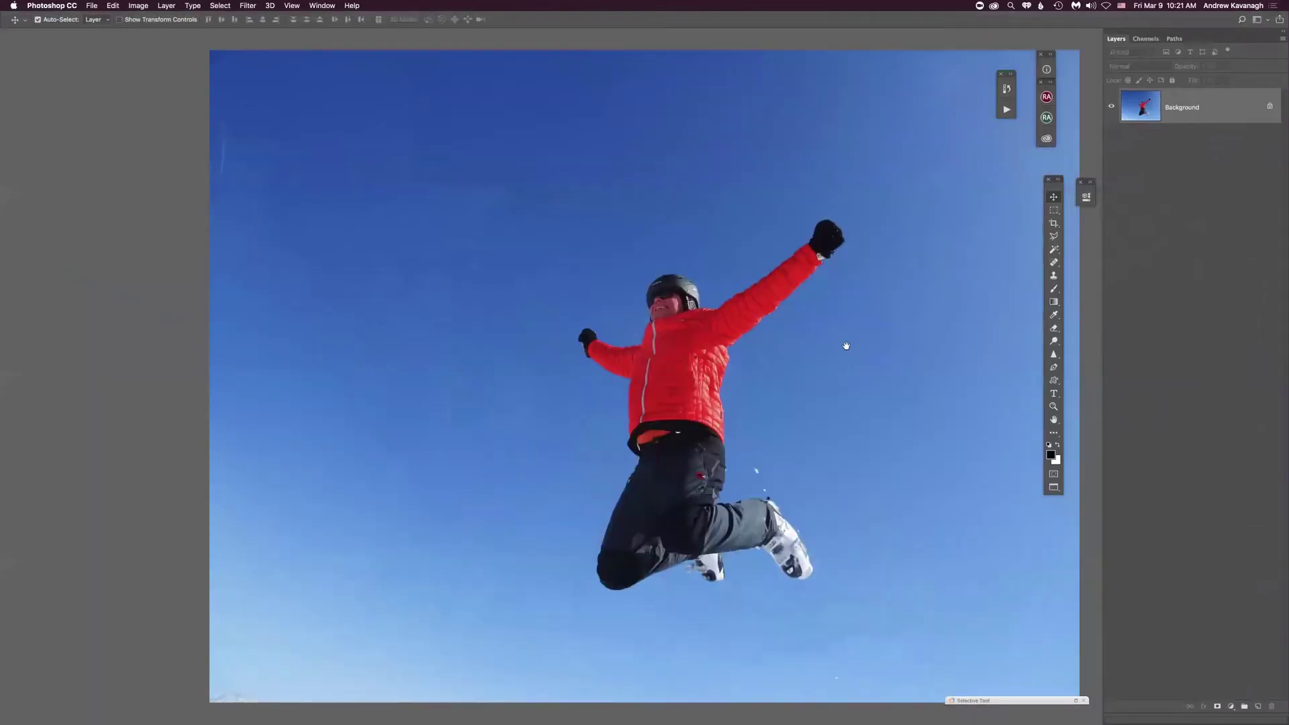
{"action": "left_click_drag", "start_coordinate": [843, 345], "coordinate": [756, 325]}
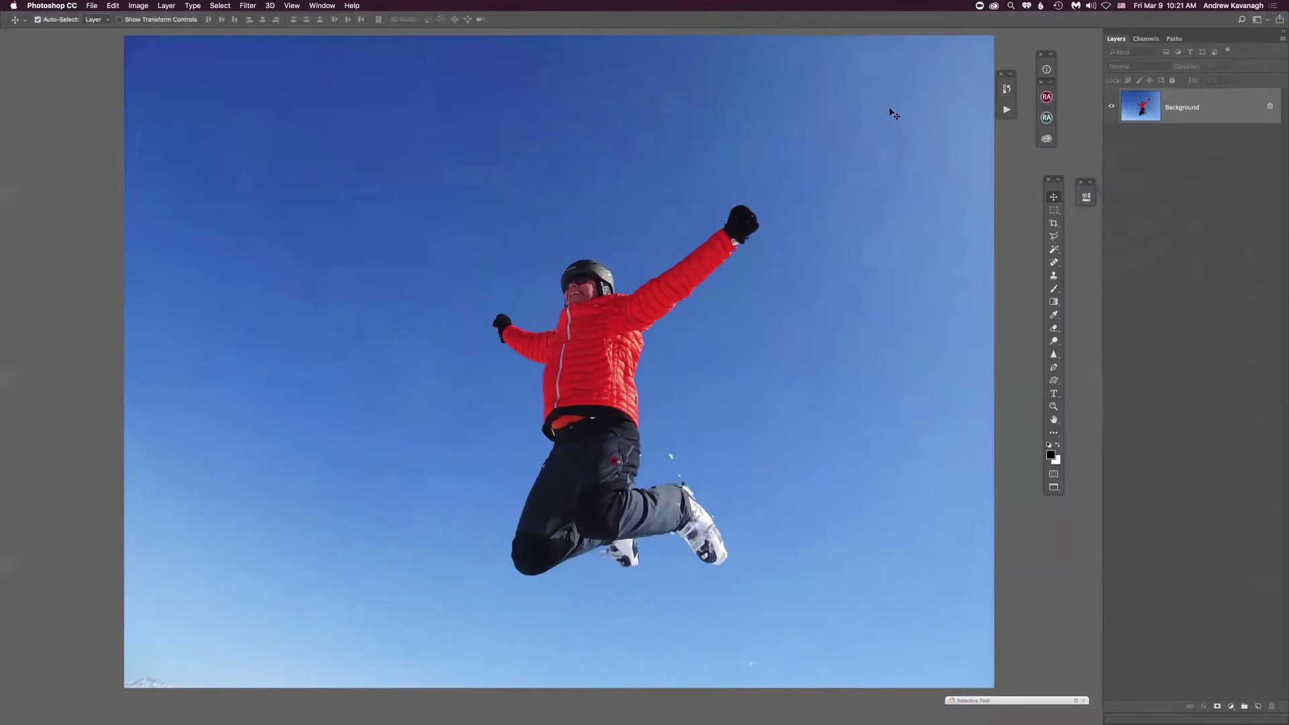
- Select the blue sky around the jumping skier with the Quick Selection Tool and display the selection in Quick Mask mode
{"action": "left_click", "coordinate": [1055, 249]}
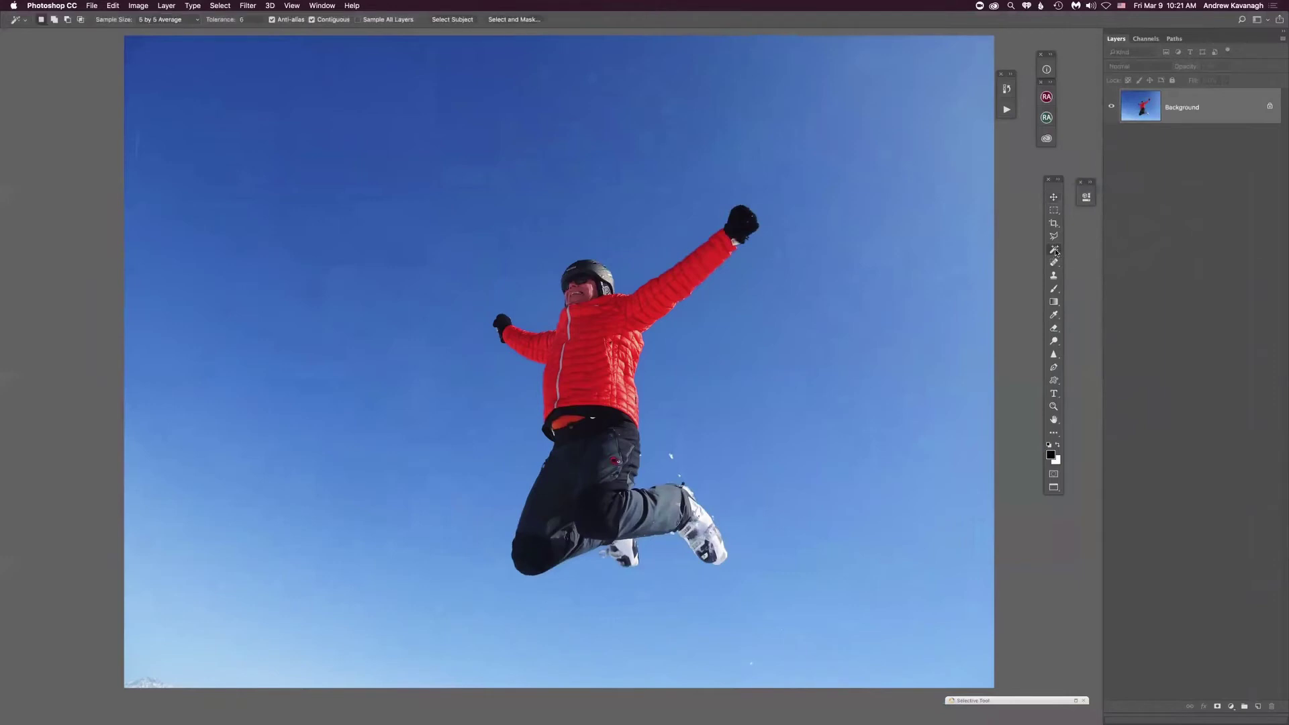
{"action": "left_click", "coordinate": [1092, 250]}
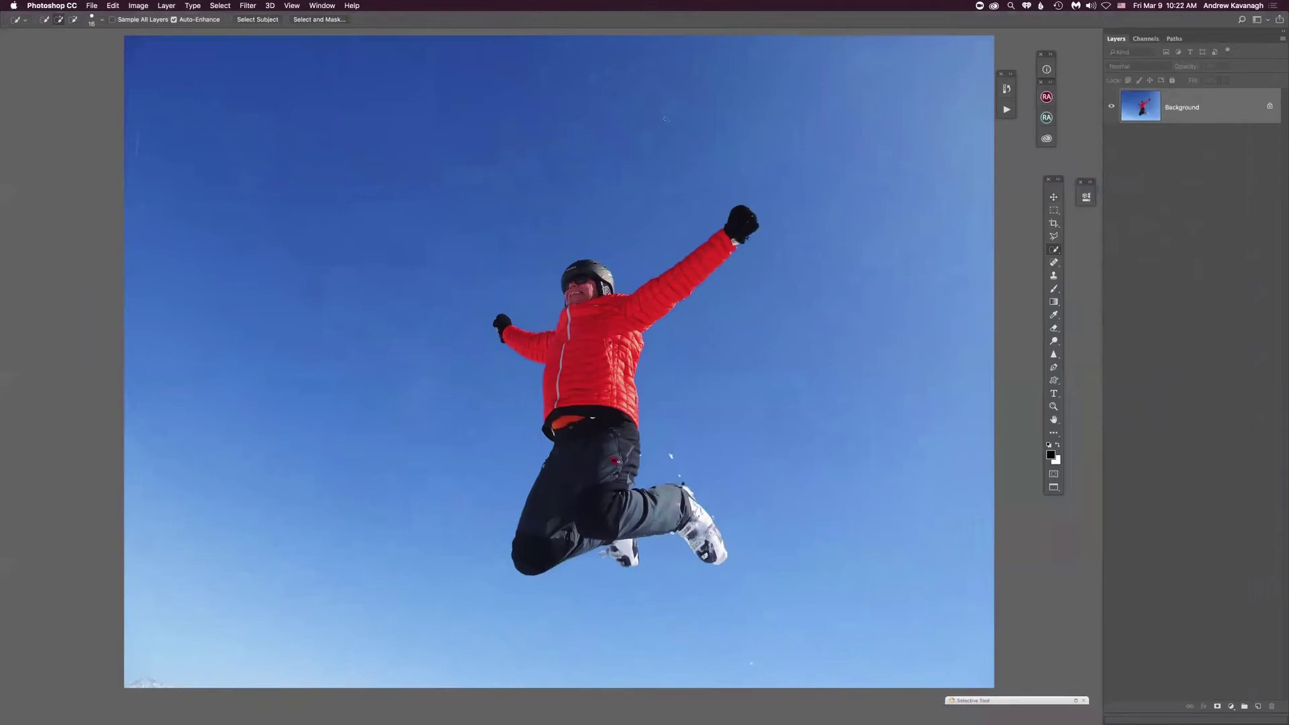
{"action": "mouse_move", "coordinate": [577, 182]}
{"action": "left_mouse_down"}
{"action": "mouse_move", "coordinate": [497, 222]}
{"action": "mouse_move", "coordinate": [468, 515]}
{"action": "mouse_move", "coordinate": [526, 441]}
{"action": "left_mouse_up"}
{"action": "key", "text": "q"}
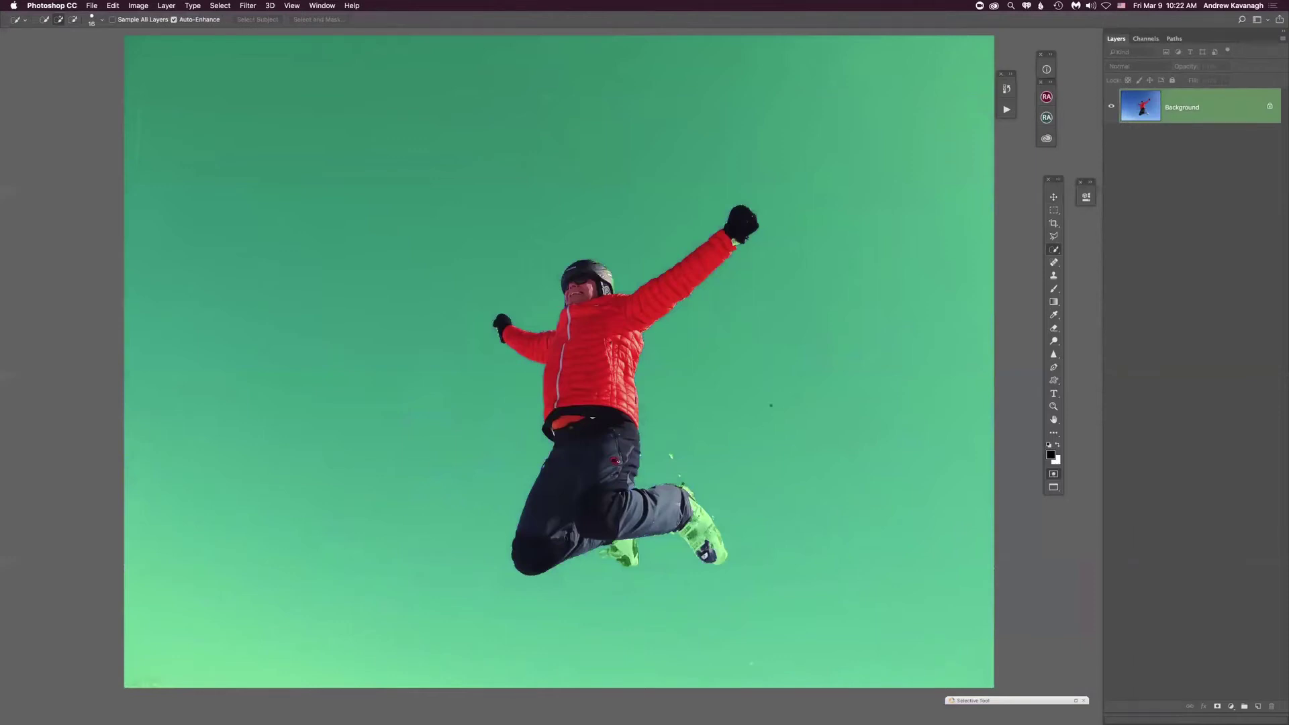
- Subtract the white ski boots from the sky selection and check the result in Quick Mask mode
{"action": "key", "text": "q"}
{"action": "key", "text": "alt"}
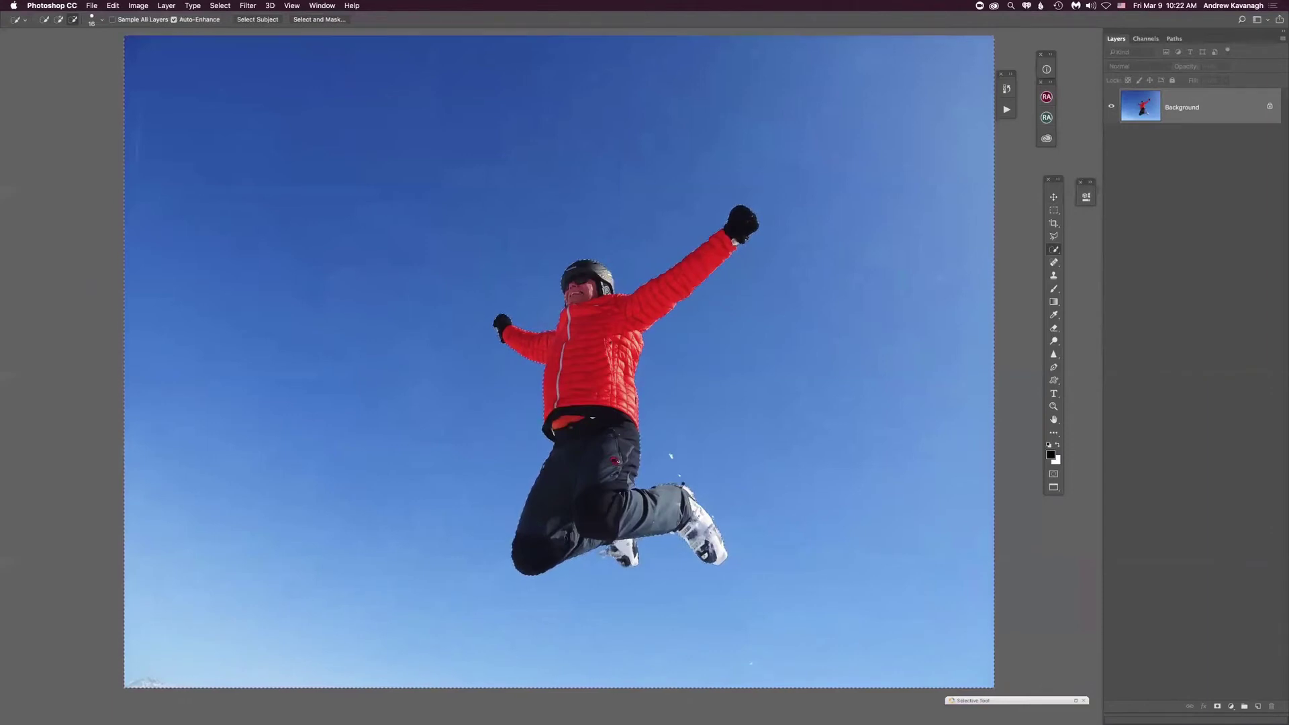
{"action": "key", "text": "q"}
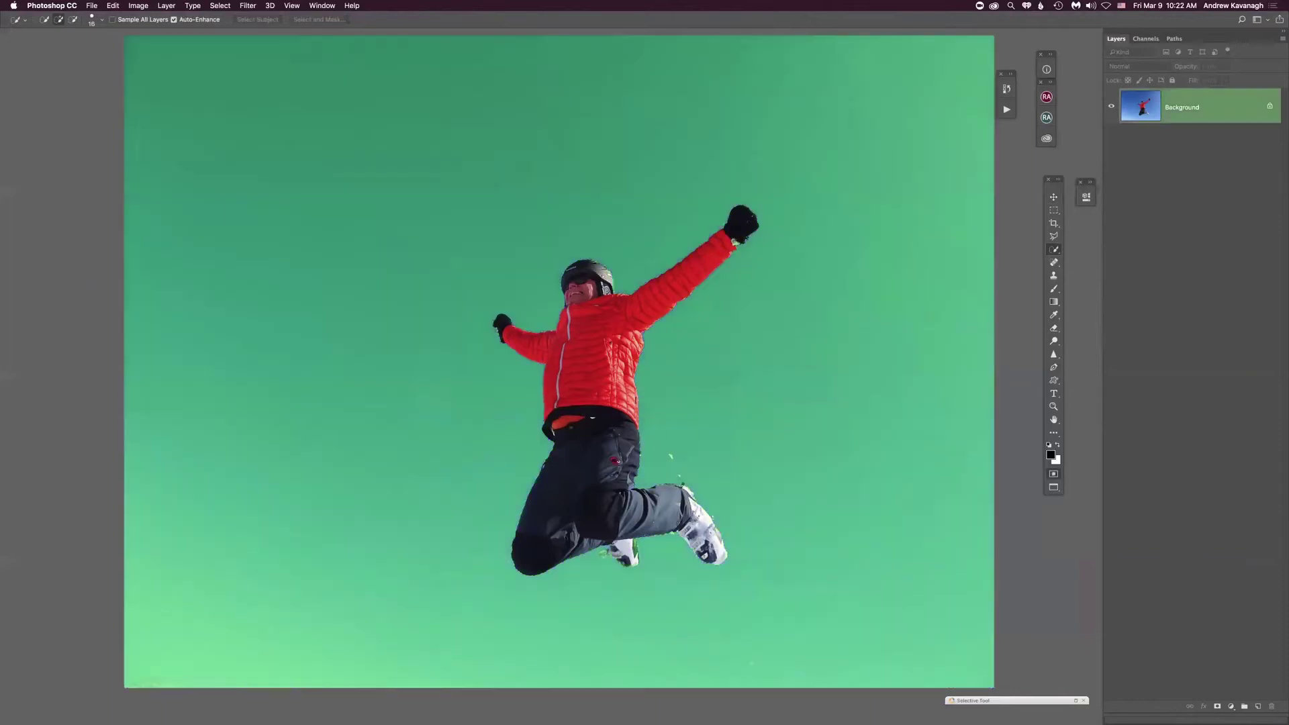
{"action": "key", "text": "q"}
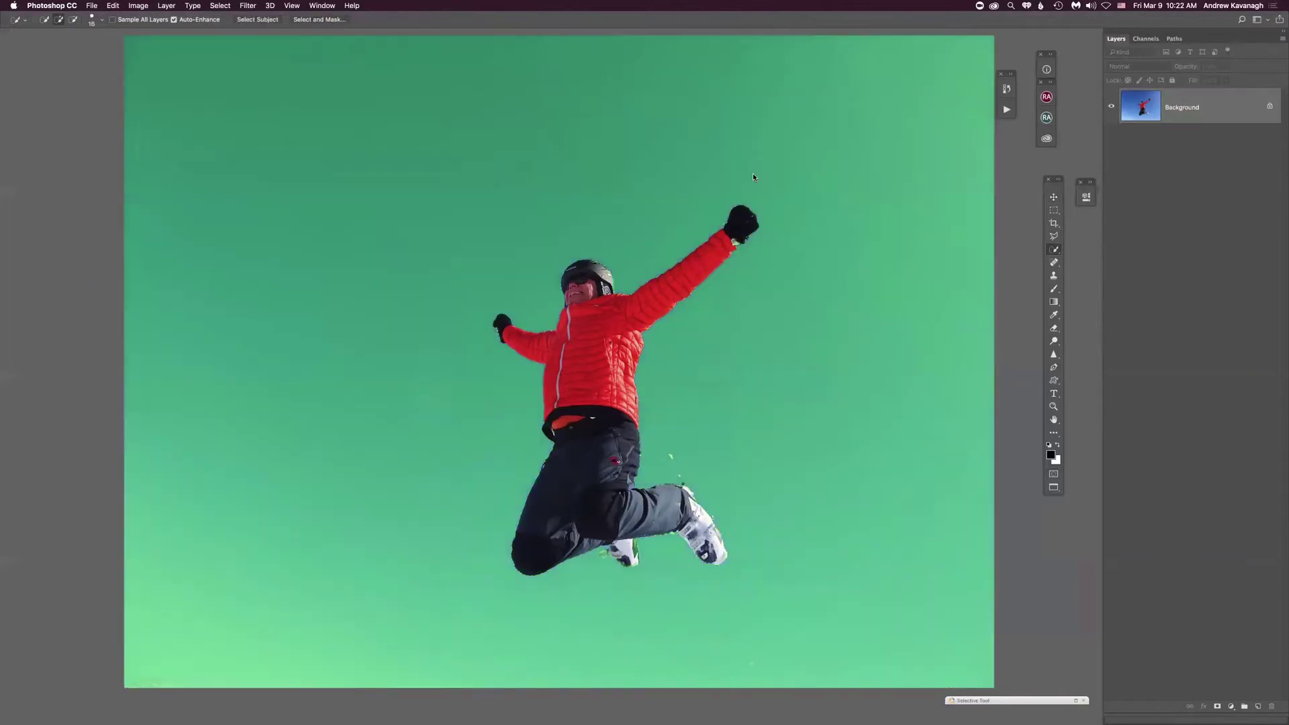
- Clear the selection and start a Pen path at the ear side of the helmet, tracing up and over its top
{"action": "key", "text": "super+d"}
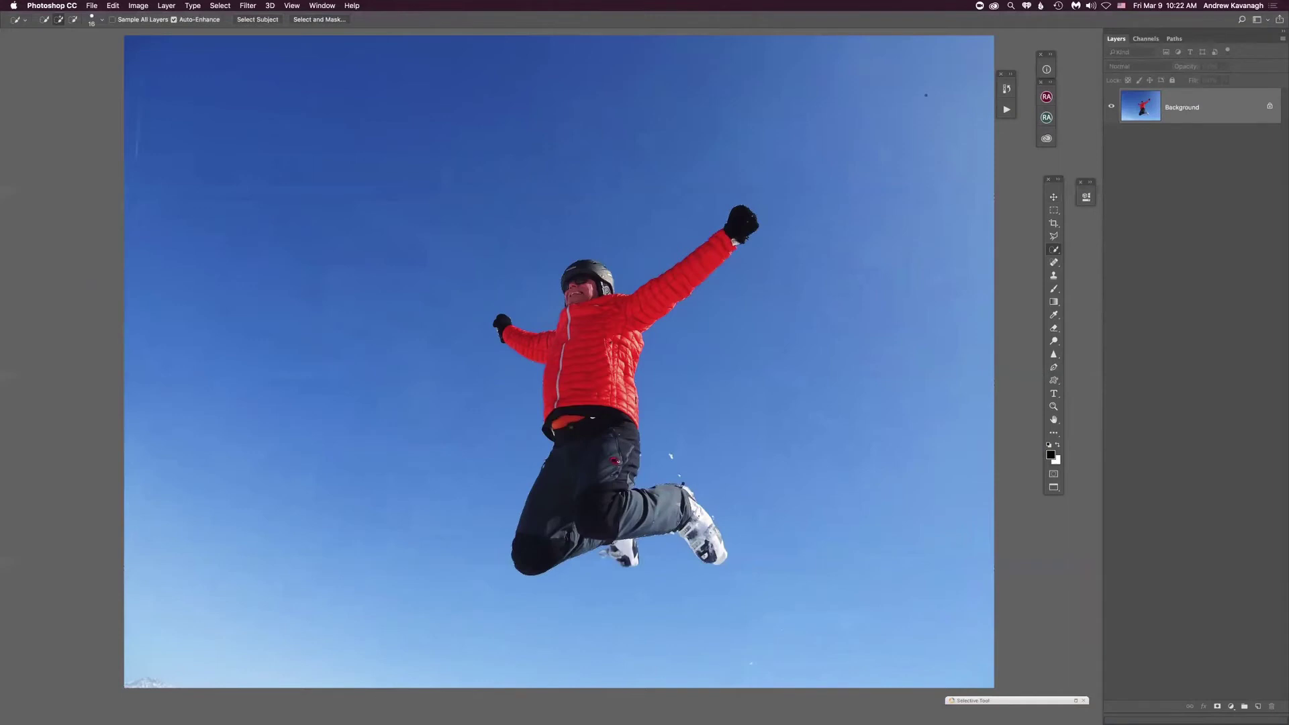
{"action": "key", "text": "p"}
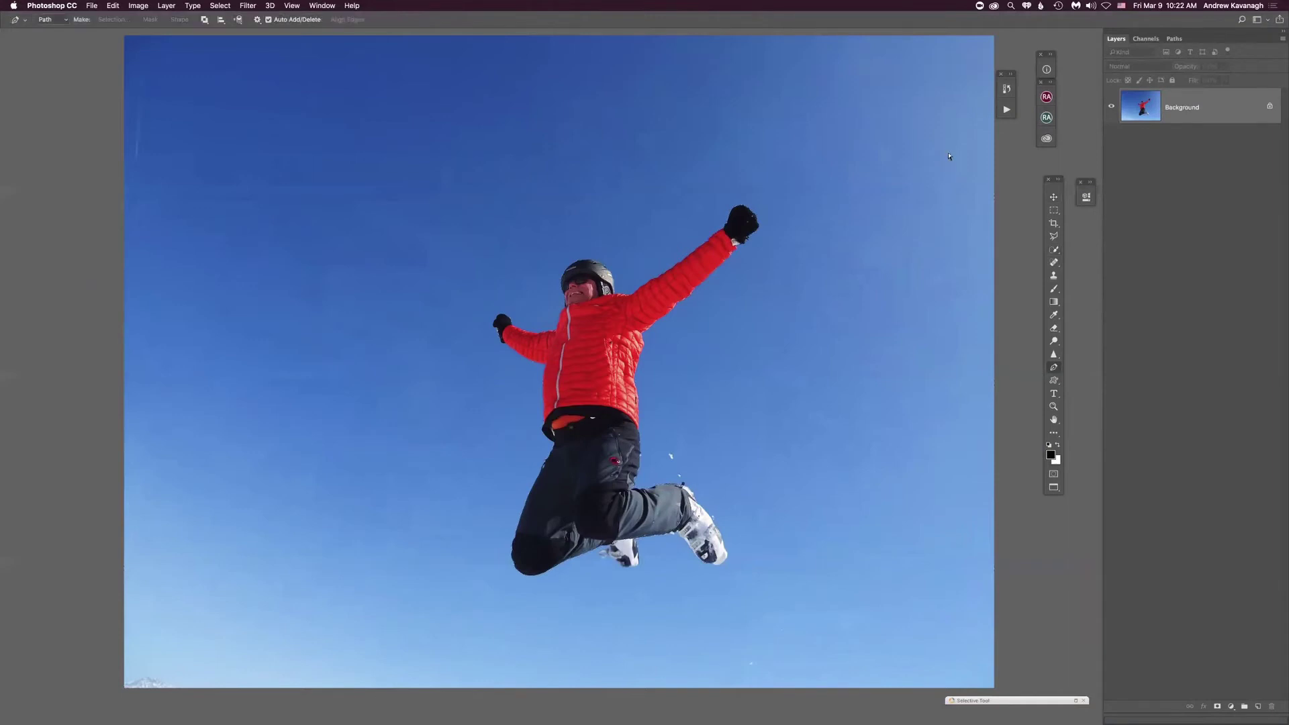
{"action": "key", "text": "super+equal"}
{"action": "key", "text": "super+equal"}
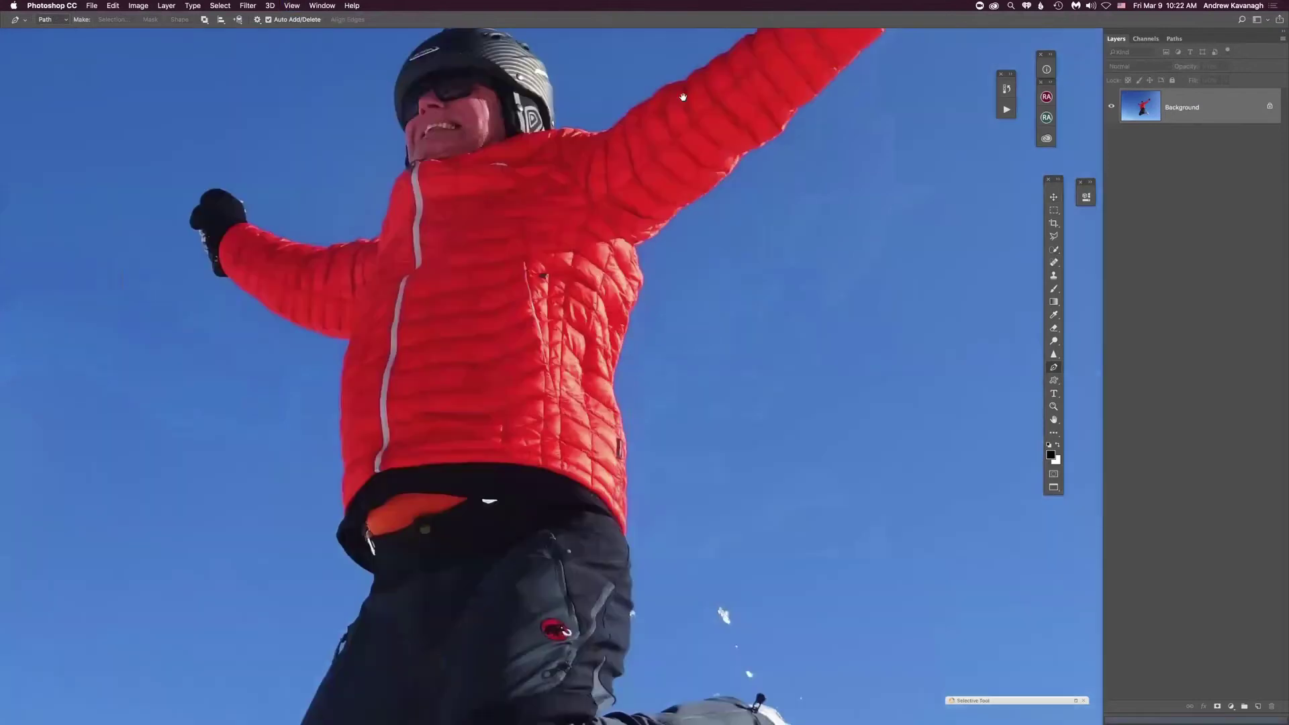
{"action": "left_click_drag", "start_coordinate": [682, 97], "coordinate": [639, 276]}
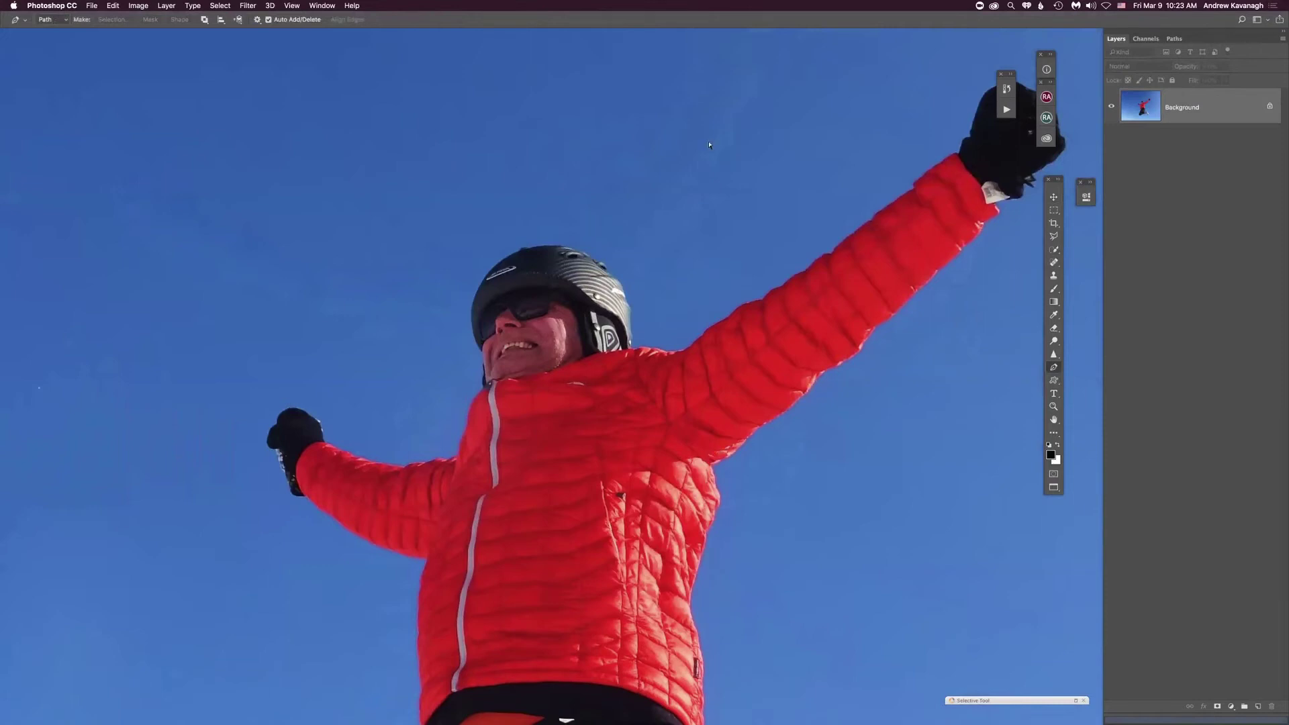
{"action": "key", "text": "super+equal"}
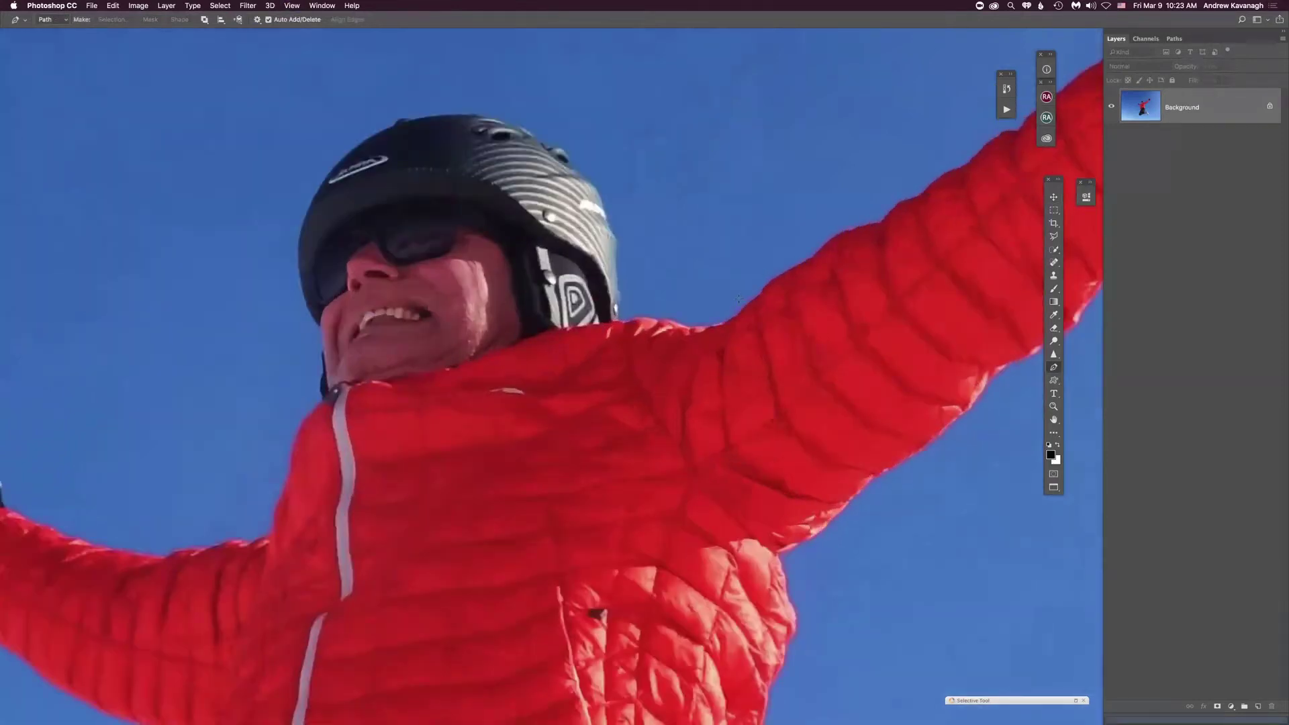
{"action": "left_click", "coordinate": [617, 315]}
{"action": "left_click", "coordinate": [597, 193]}
{"action": "left_click", "coordinate": [562, 150]}
{"action": "left_click_drag", "start_coordinate": [512, 125], "coordinate": [483, 117]}
{"action": "left_click_drag", "start_coordinate": [401, 125], "coordinate": [426, 115]}
- Continue the Pen path down the front of the helmet and along the face to the jacket collar
{"action": "left_click", "coordinate": [320, 165]}
{"action": "left_click", "coordinate": [297, 244]}
{"action": "left_click", "coordinate": [294, 273]}
{"action": "left_click", "coordinate": [308, 311]}
{"action": "left_click", "coordinate": [319, 327]}
- Continue the path over the shoulder and along the upper edge of the lowered arm's sleeve to the glove
{"action": "left_click_drag", "start_coordinate": [437, 445], "coordinate": [736, 288]}
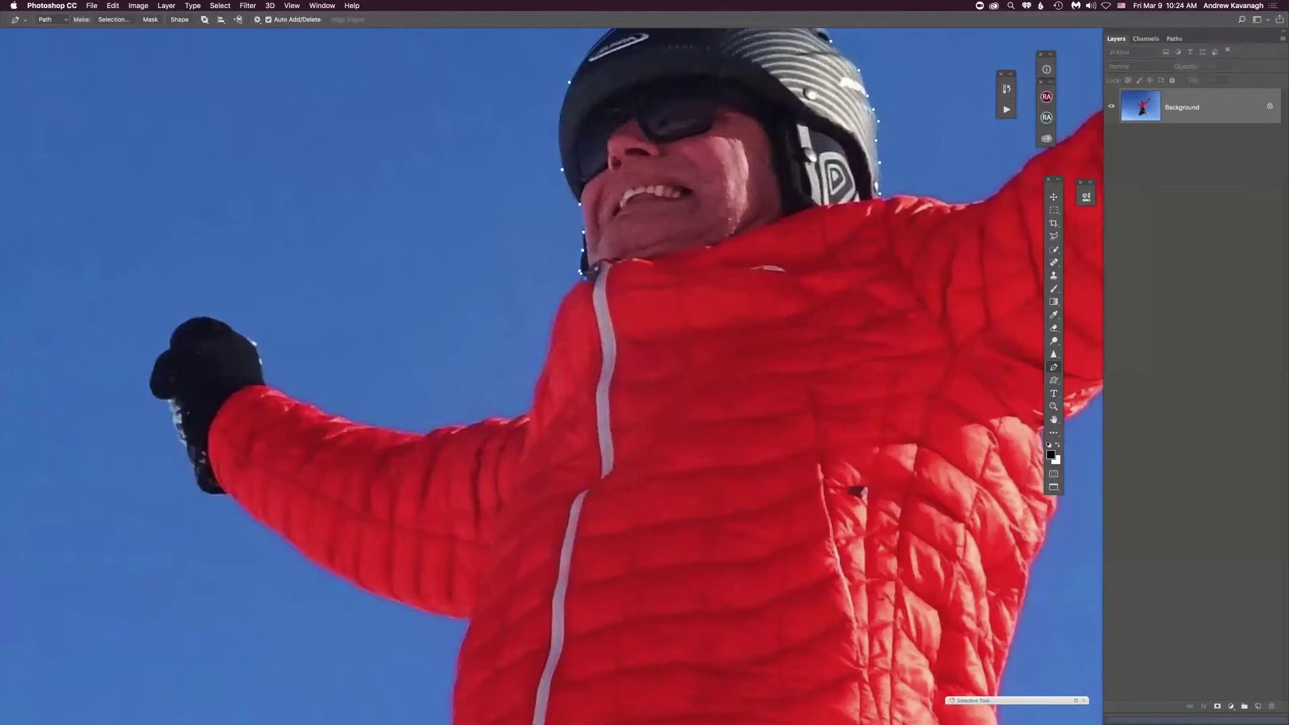
{"action": "left_click_drag", "start_coordinate": [605, 341], "coordinate": [667, 333]}
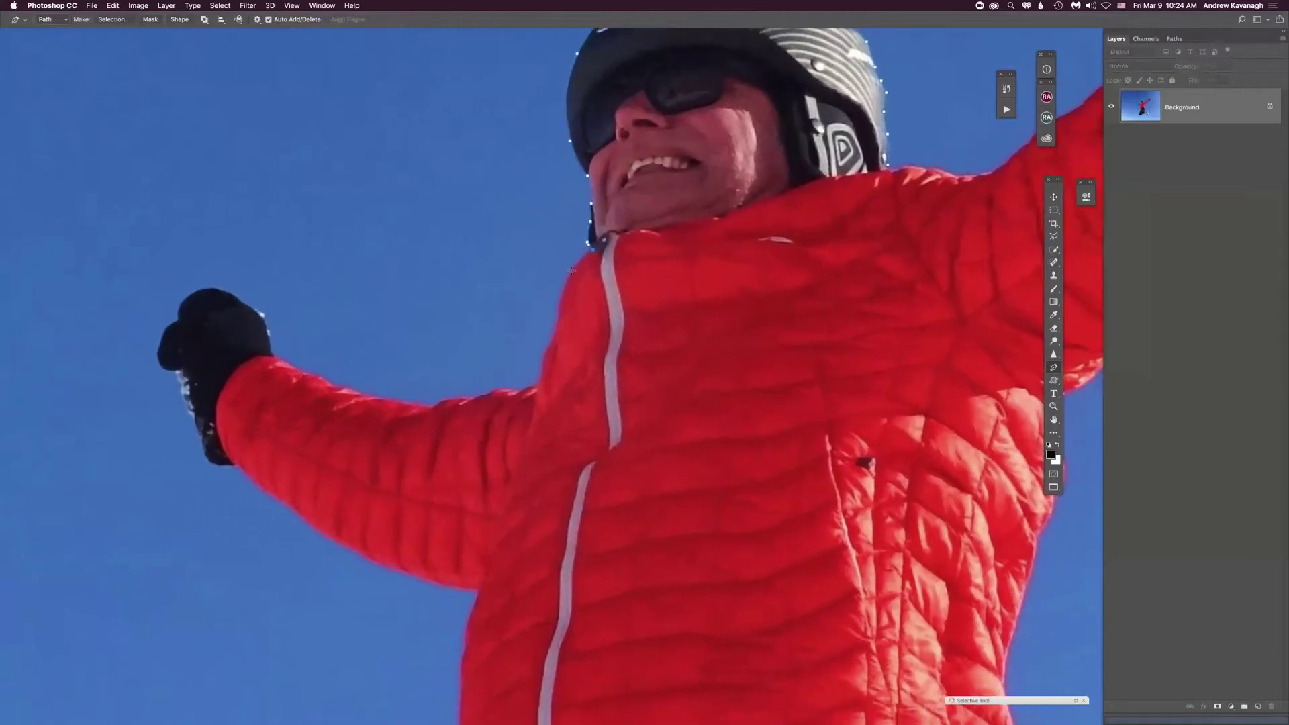
{"action": "left_click_drag", "start_coordinate": [566, 277], "coordinate": [563, 287]}
{"action": "left_click", "coordinate": [542, 360]}
{"action": "left_click", "coordinate": [528, 388]}
{"action": "left_click_drag", "start_coordinate": [496, 389], "coordinate": [483, 396]}
{"action": "left_click_drag", "start_coordinate": [344, 384], "coordinate": [340, 385]}
- Trace the path around the lowered hand's black glove
{"action": "left_click_drag", "start_coordinate": [369, 443], "coordinate": [724, 490]}
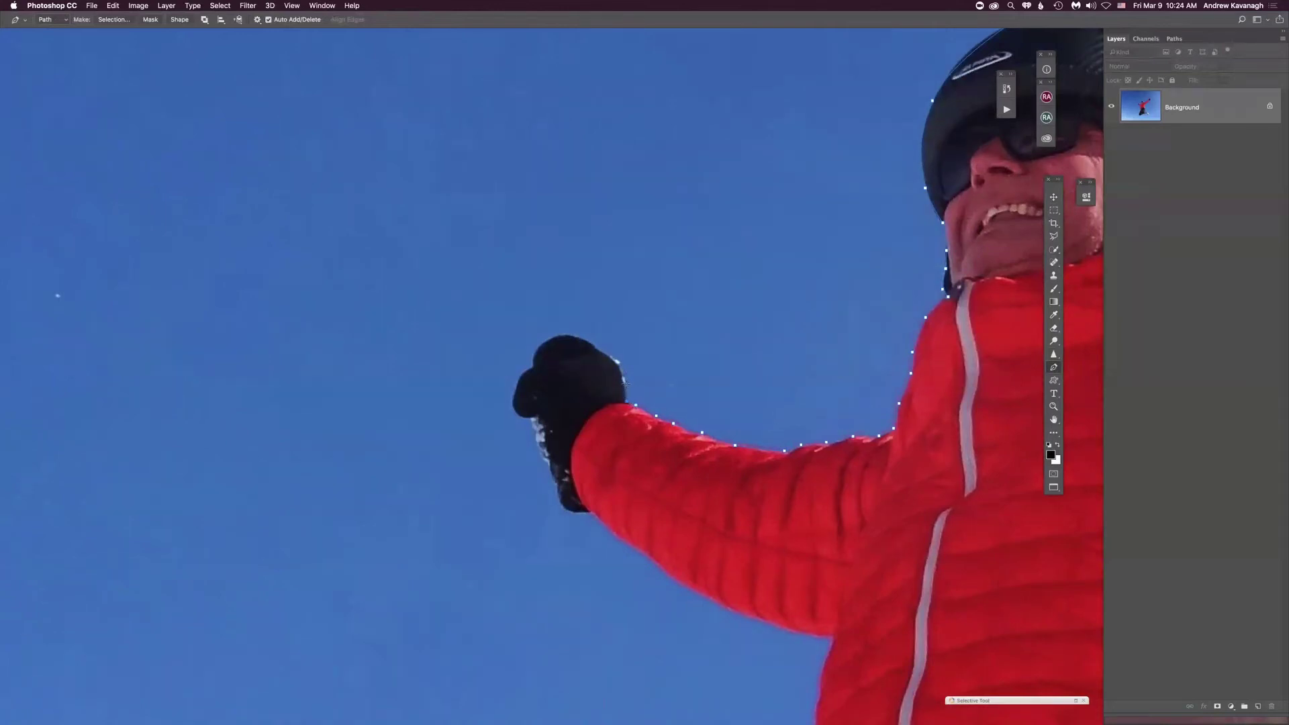
{"action": "left_click", "coordinate": [588, 341]}
{"action": "left_click", "coordinate": [575, 334]}
{"action": "left_click", "coordinate": [564, 335]}
{"action": "left_click", "coordinate": [551, 337]}
{"action": "left_click", "coordinate": [536, 349]}
{"action": "left_click", "coordinate": [530, 366]}
{"action": "left_click", "coordinate": [518, 370]}
{"action": "left_click_drag", "start_coordinate": [529, 416], "coordinate": [534, 416]}
- Continue the path along the underside of the lowered arm's sleeve to where it meets the jacket body
{"action": "left_click_drag", "start_coordinate": [698, 525], "coordinate": [429, 471]}
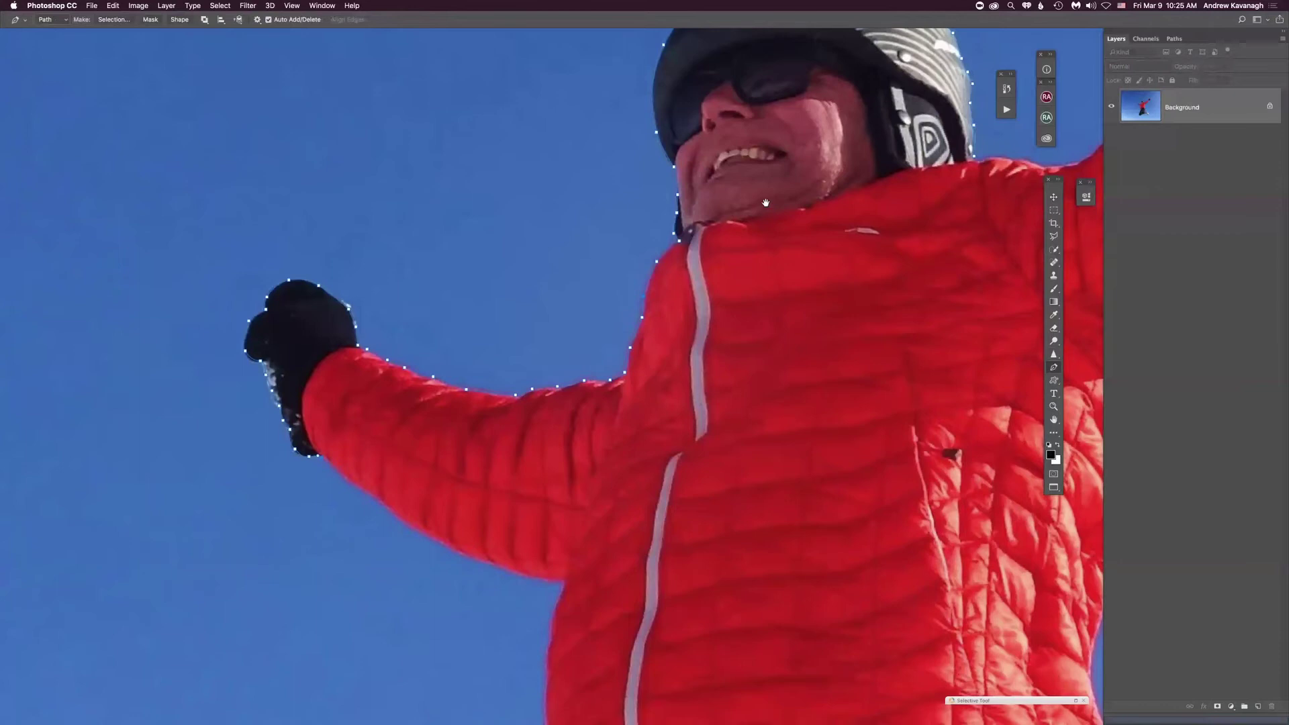
{"action": "scroll", "coordinate": [777, 165], "scroll_direction": "up", "scroll_amount": 5}
{"action": "scroll", "coordinate": [777, 166], "scroll_direction": "right", "scroll_amount": 2}
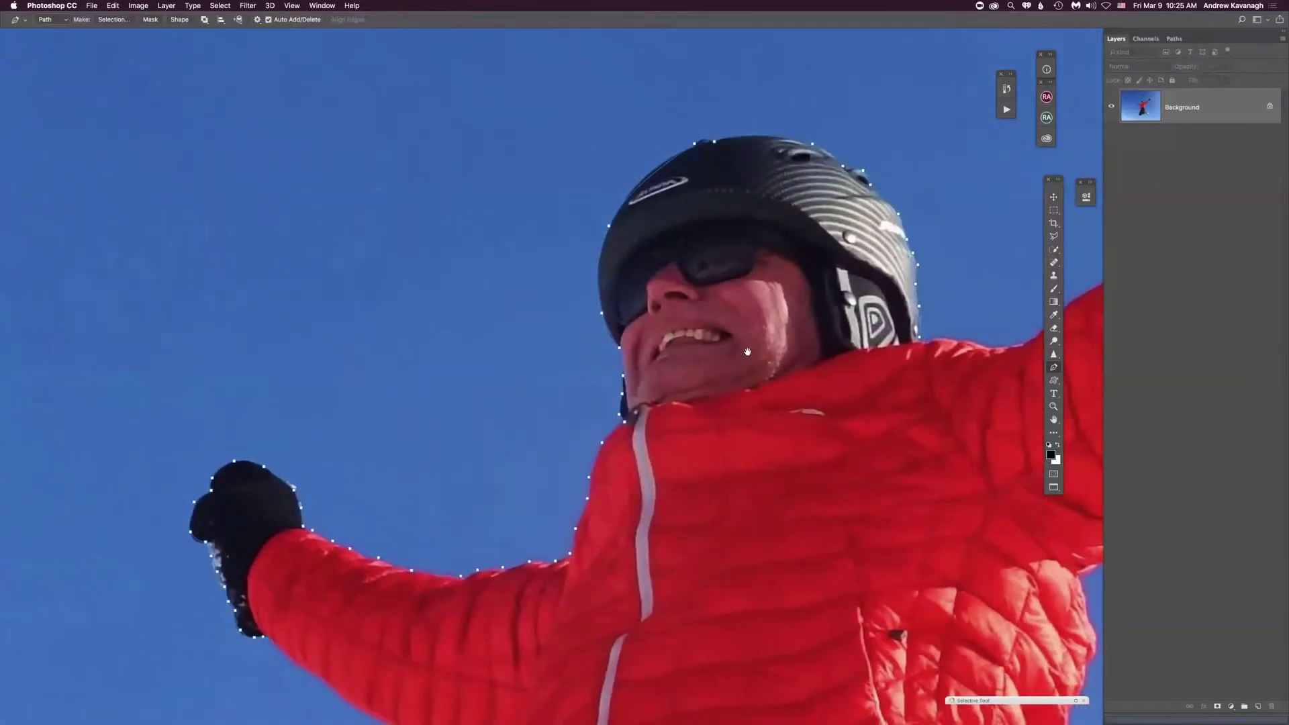
{"action": "scroll", "coordinate": [670, 366], "scroll_direction": "down", "scroll_amount": 5}
{"action": "scroll", "coordinate": [670, 366], "scroll_direction": "left", "scroll_amount": 4}
{"action": "scroll", "coordinate": [503, 483], "scroll_direction": "down", "scroll_amount": 2}
{"action": "scroll", "coordinate": [469, 275], "scroll_direction": "down", "scroll_amount": 4}
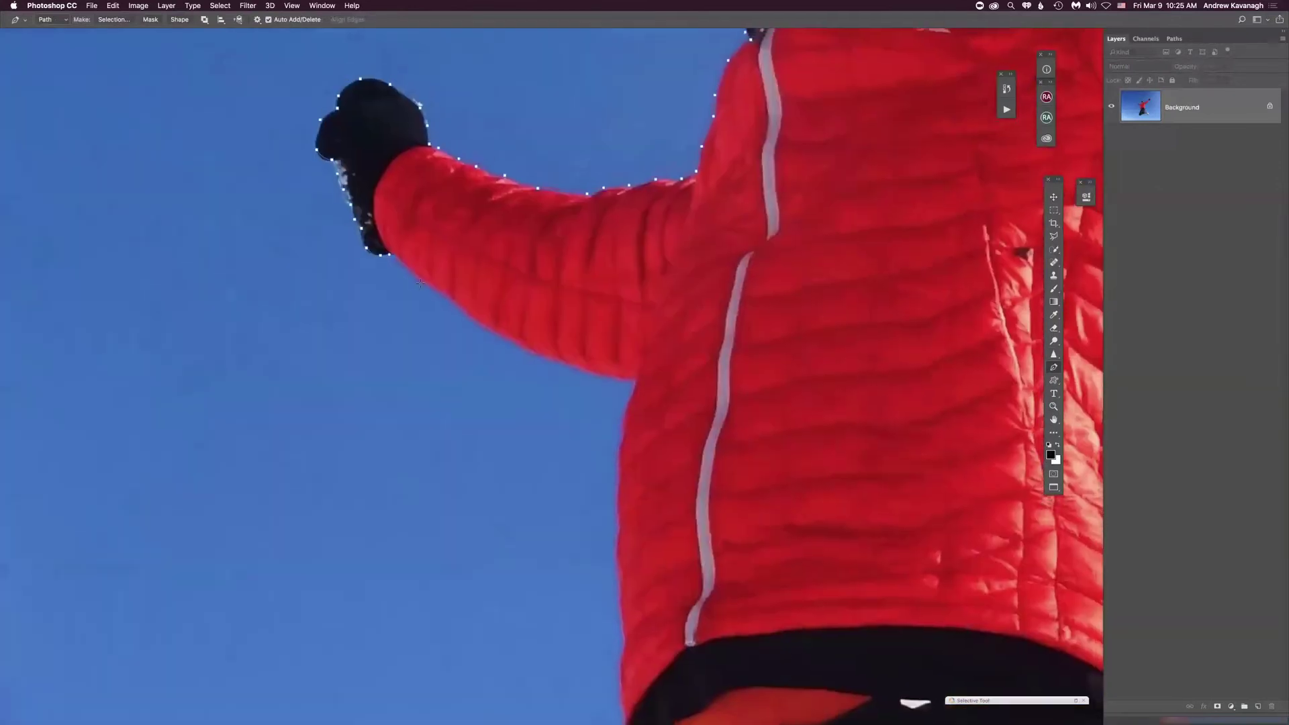
{"action": "left_click_drag", "start_coordinate": [411, 273], "coordinate": [427, 286]}
{"action": "left_click", "coordinate": [475, 316]}
{"action": "left_click", "coordinate": [476, 327]}
{"action": "left_click", "coordinate": [513, 343]}
{"action": "left_click_drag", "start_coordinate": [562, 364], "coordinate": [616, 377]}
- Continue the path down the zipper-side edge of the jacket body to its lower corner
{"action": "left_click", "coordinate": [620, 423]}
{"action": "left_click", "coordinate": [616, 526]}
{"action": "left_click_drag", "start_coordinate": [652, 561], "coordinate": [493, 259]}
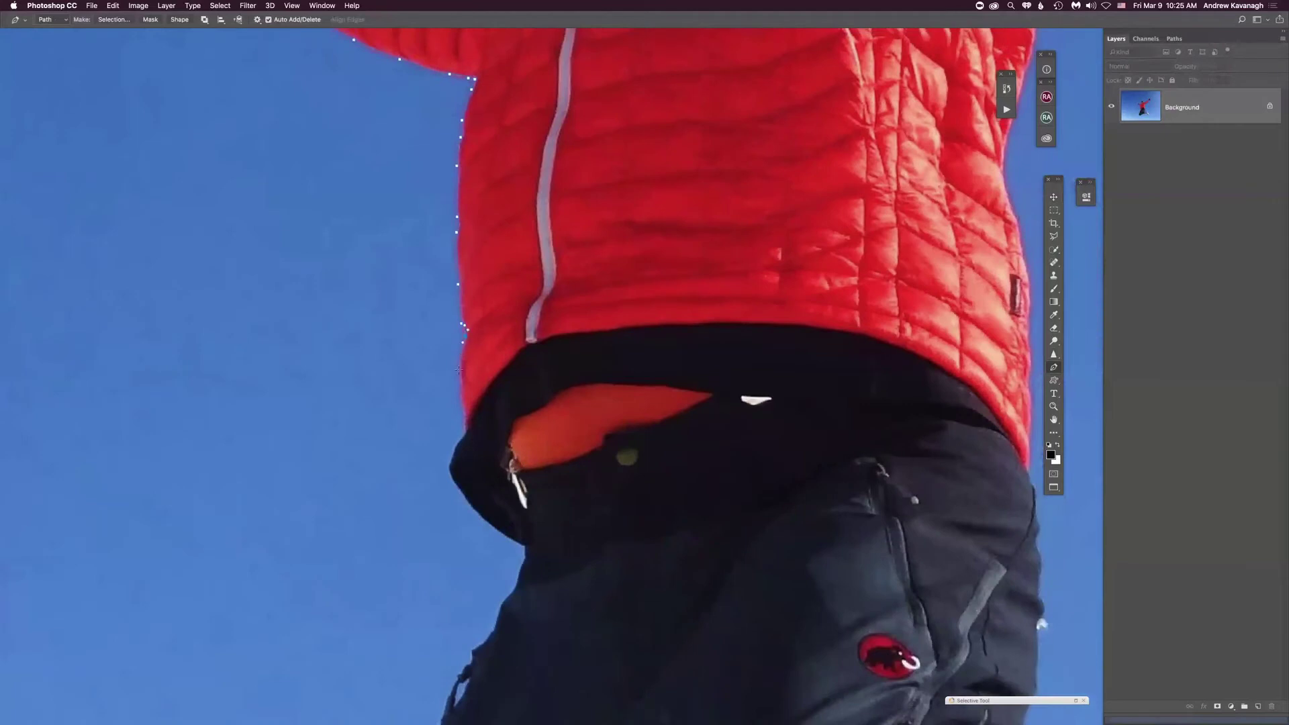
{"action": "left_click", "coordinate": [459, 361]}
- Trace the path along the jacket's bottom hem from its lower corner to just past the zipper
{"action": "mouse_move", "coordinate": [696, 564]}
{"action": "left_mouse_down"}
{"action": "mouse_move", "coordinate": [702, 590]}
{"action": "mouse_move", "coordinate": [605, 575]}
{"action": "mouse_move", "coordinate": [676, 537]}
{"action": "mouse_move", "coordinate": [698, 543]}
{"action": "left_mouse_up"}
{"action": "key", "text": "super+minus"}
{"action": "key", "text": "super+minus"}
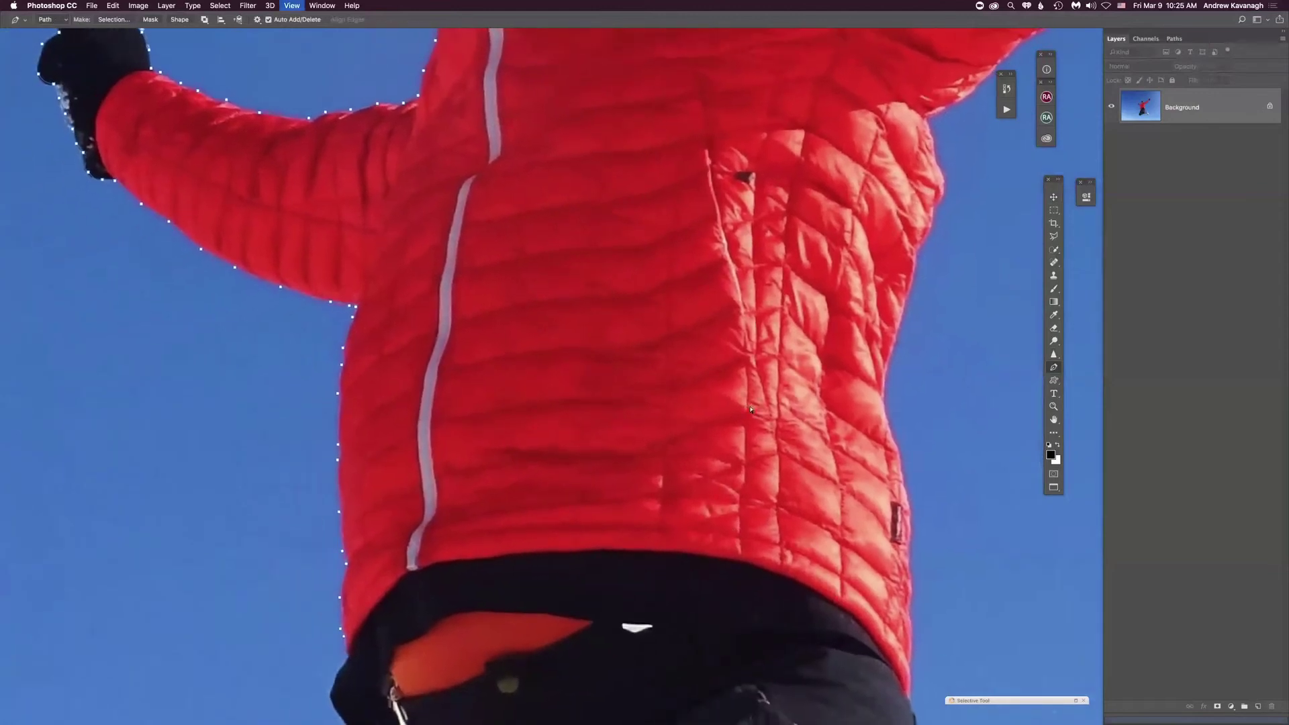
{"action": "left_click_drag", "start_coordinate": [683, 259], "coordinate": [616, 402]}
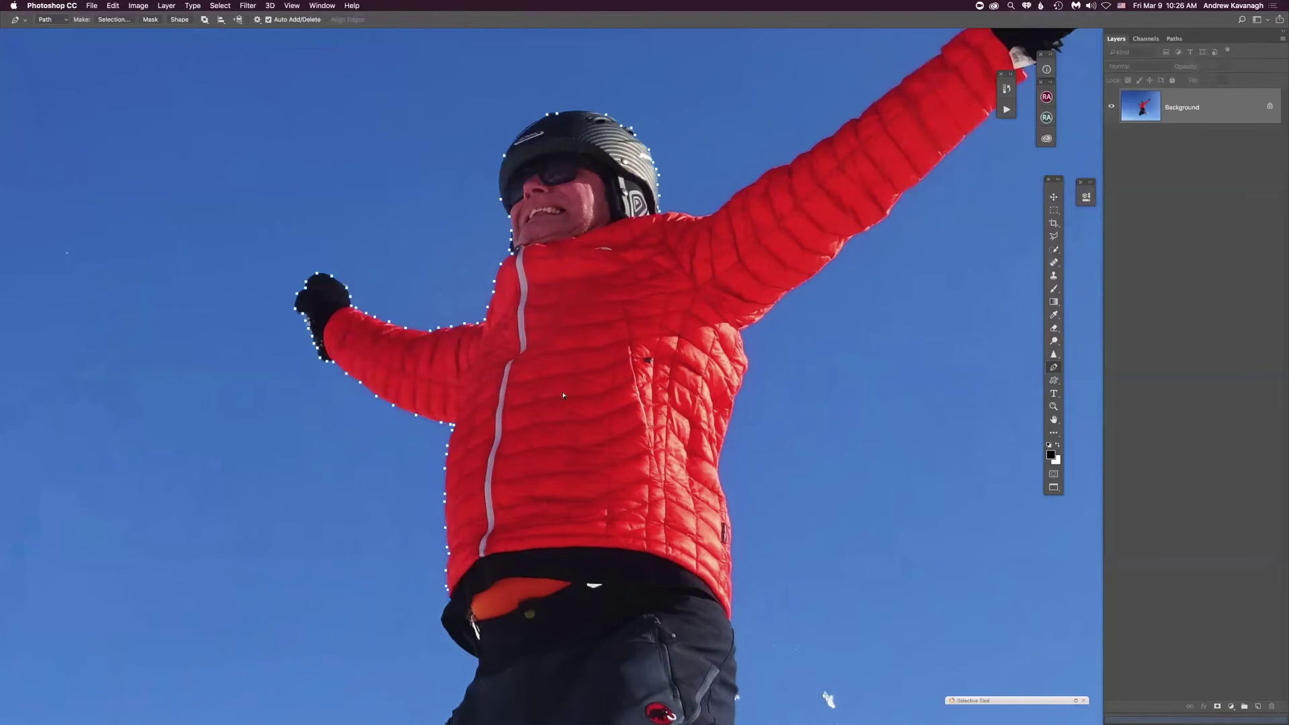
{"action": "scroll", "coordinate": [564, 396], "scroll_direction": "up", "scroll_amount": 5}
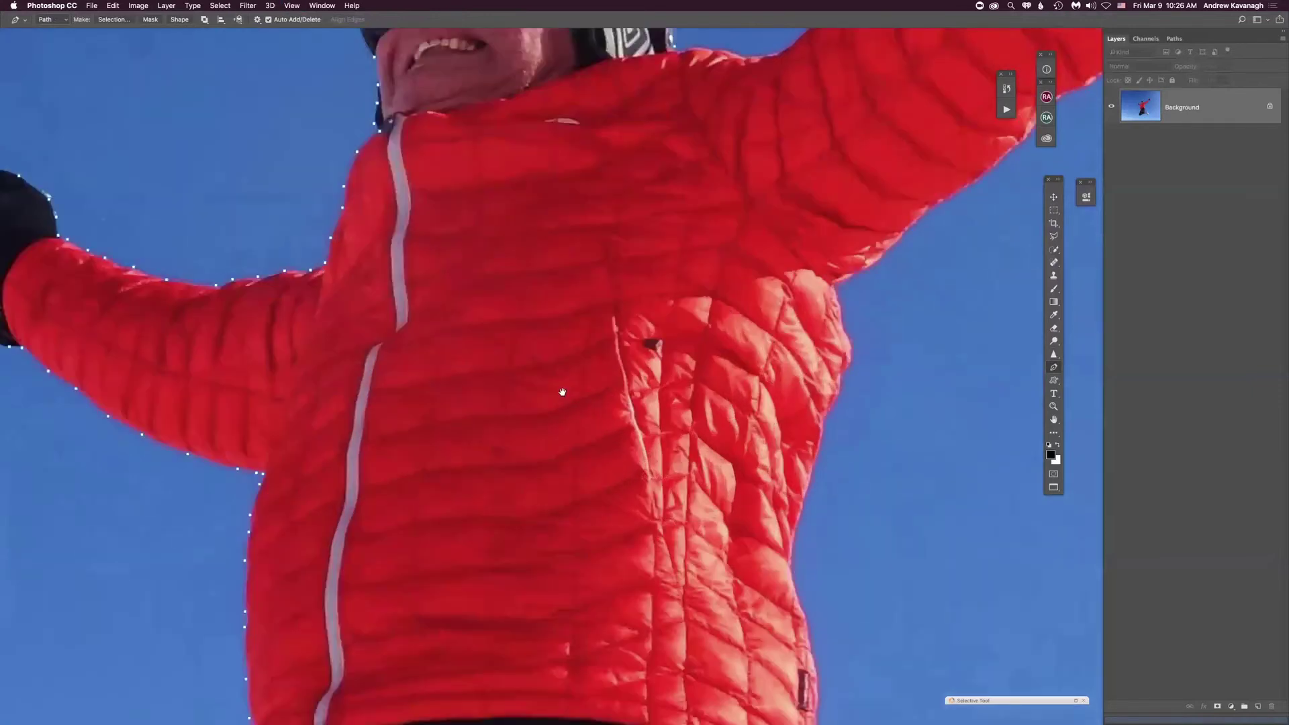
{"action": "left_click_drag", "start_coordinate": [613, 548], "coordinate": [687, 235]}
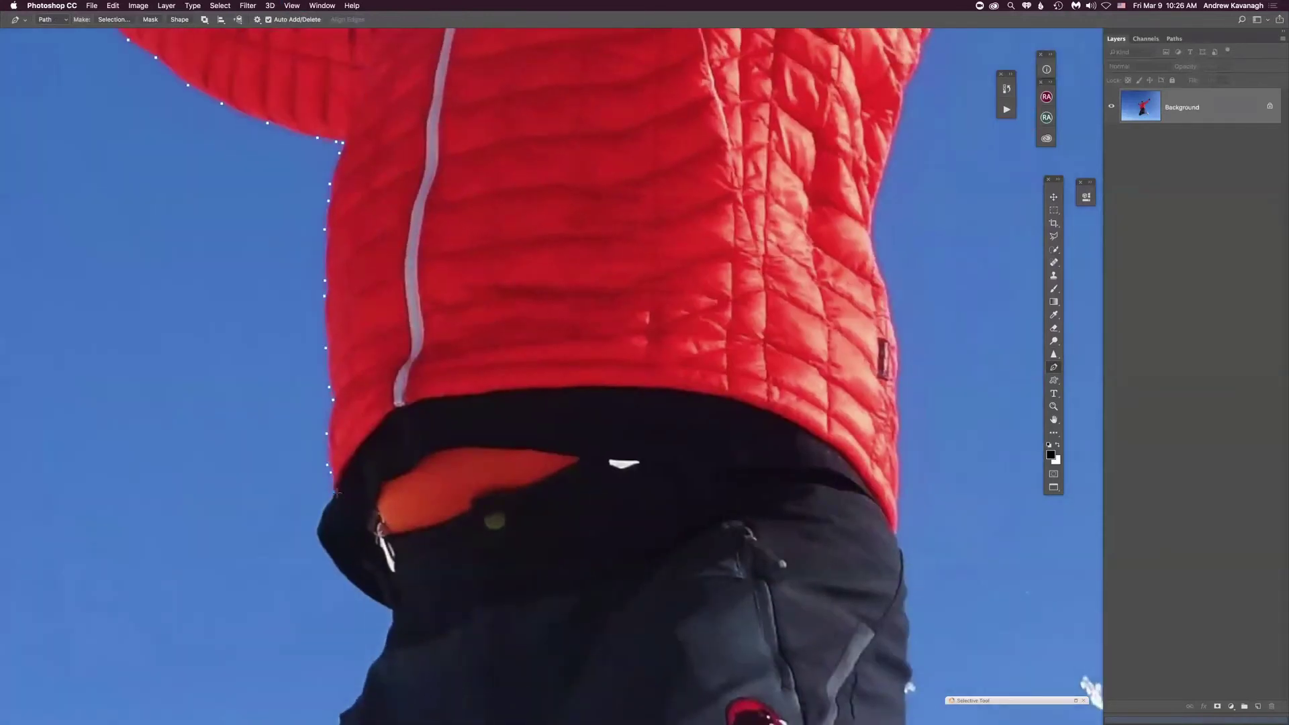
{"action": "left_click", "coordinate": [344, 463]}
{"action": "left_click", "coordinate": [355, 449]}
{"action": "left_click", "coordinate": [391, 410]}
{"action": "left_click", "coordinate": [399, 406]}
{"action": "left_click", "coordinate": [448, 396]}
- Continue the path across the rest of the jacket's hem toward the opposite corner
{"action": "left_click", "coordinate": [470, 394]}
{"action": "left_click", "coordinate": [479, 396]}
{"action": "left_click", "coordinate": [488, 391]}
{"action": "left_click", "coordinate": [514, 389]}
{"action": "left_click", "coordinate": [542, 389]}
{"action": "left_click", "coordinate": [558, 388]}
{"action": "left_click", "coordinate": [613, 386]}
{"action": "left_click", "coordinate": [629, 387]}
{"action": "left_click", "coordinate": [670, 388]}
{"action": "left_click", "coordinate": [694, 391]}
{"action": "left_click_drag", "start_coordinate": [758, 405], "coordinate": [847, 459]}
- Continue the path up the quilted far side of the jacket toward the raised arm's armpit
{"action": "left_click", "coordinate": [898, 455]}
{"action": "left_click", "coordinate": [896, 427]}
{"action": "left_click_drag", "start_coordinate": [899, 421], "coordinate": [899, 423]}
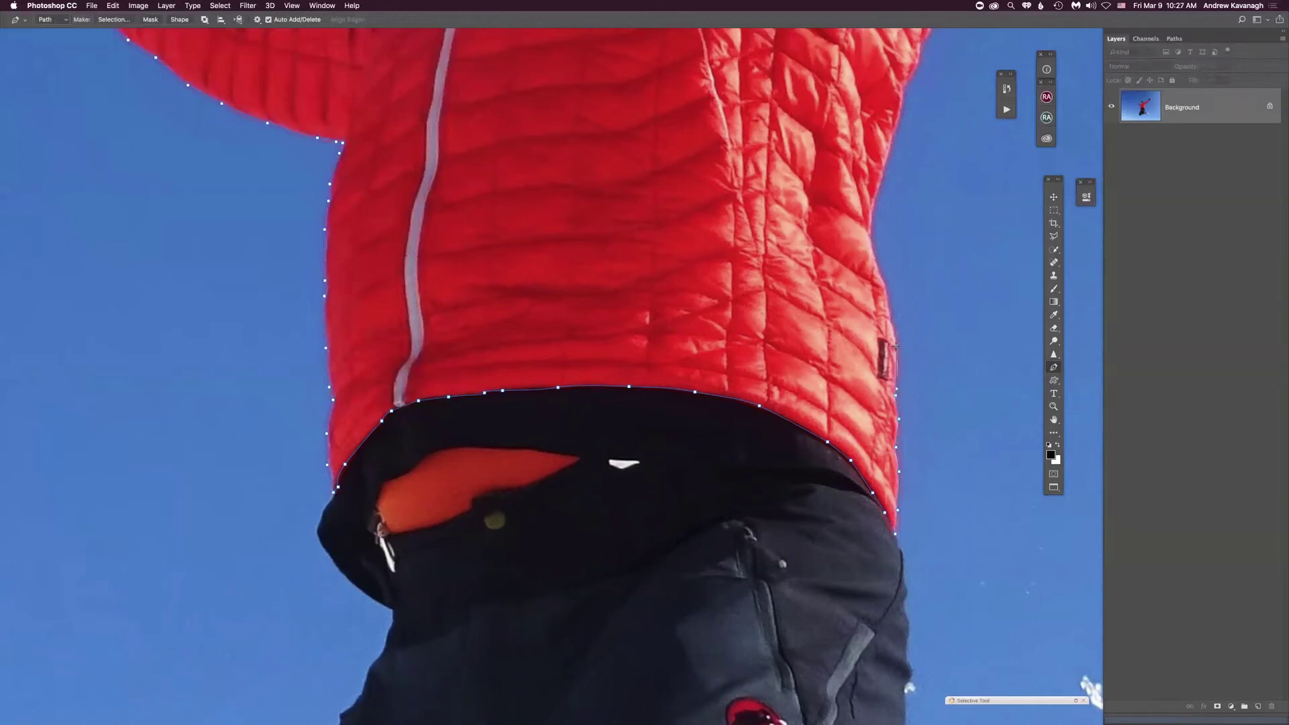
{"action": "left_click_drag", "start_coordinate": [893, 326], "coordinate": [891, 305]}
{"action": "left_click_drag", "start_coordinate": [875, 261], "coordinate": [865, 438]}
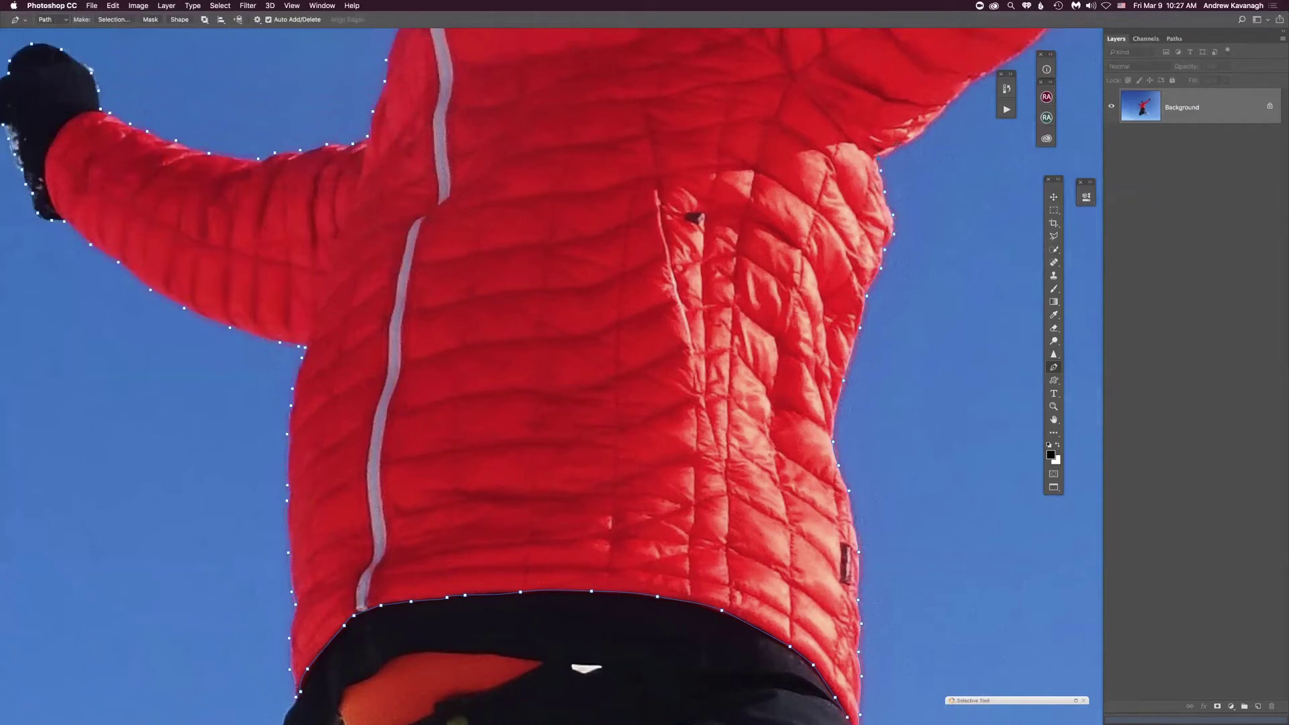
- Trace the path along the underside of the raised arm from the armpit to the cuff and glove
{"action": "scroll", "coordinate": [833, 349], "scroll_direction": "up", "scroll_amount": 8}
{"action": "scroll", "coordinate": [833, 349], "scroll_direction": "right", "scroll_amount": 5}
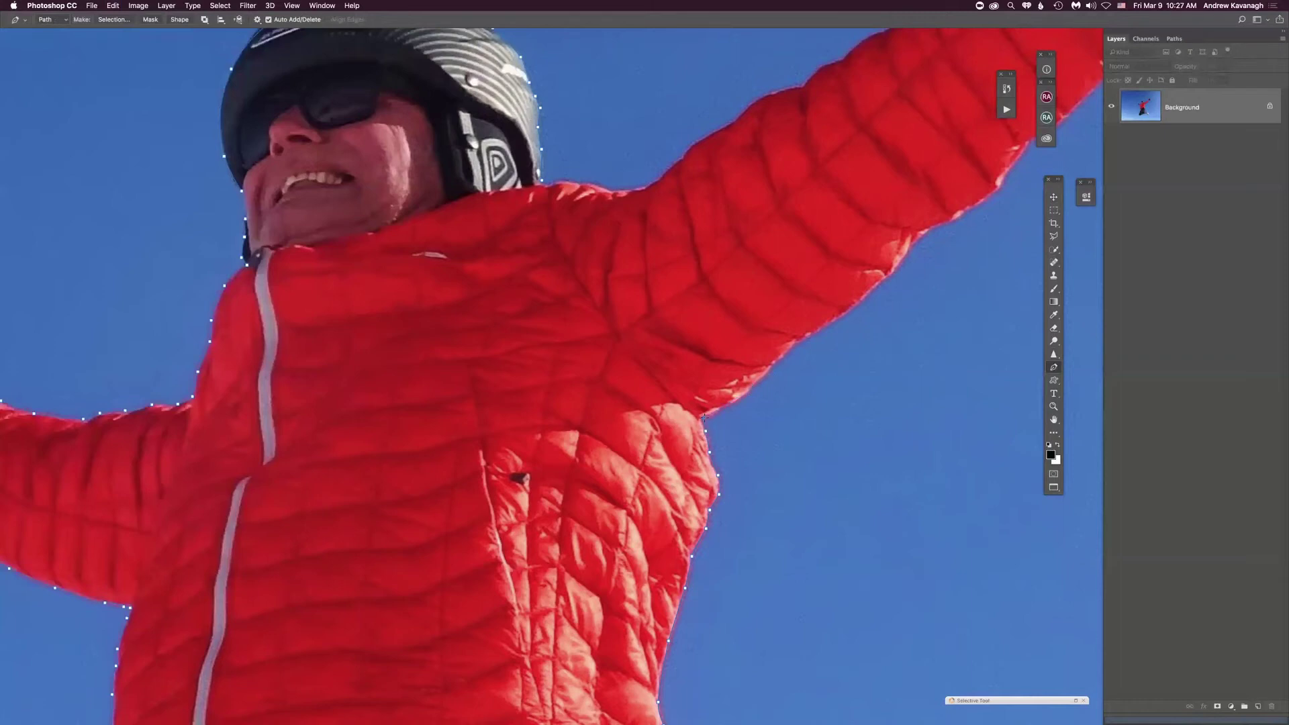
{"action": "left_click", "coordinate": [749, 388]}
{"action": "scroll", "coordinate": [820, 452], "scroll_direction": "up", "scroll_amount": 5}
{"action": "scroll", "coordinate": [819, 451], "scroll_direction": "right", "scroll_amount": 3}
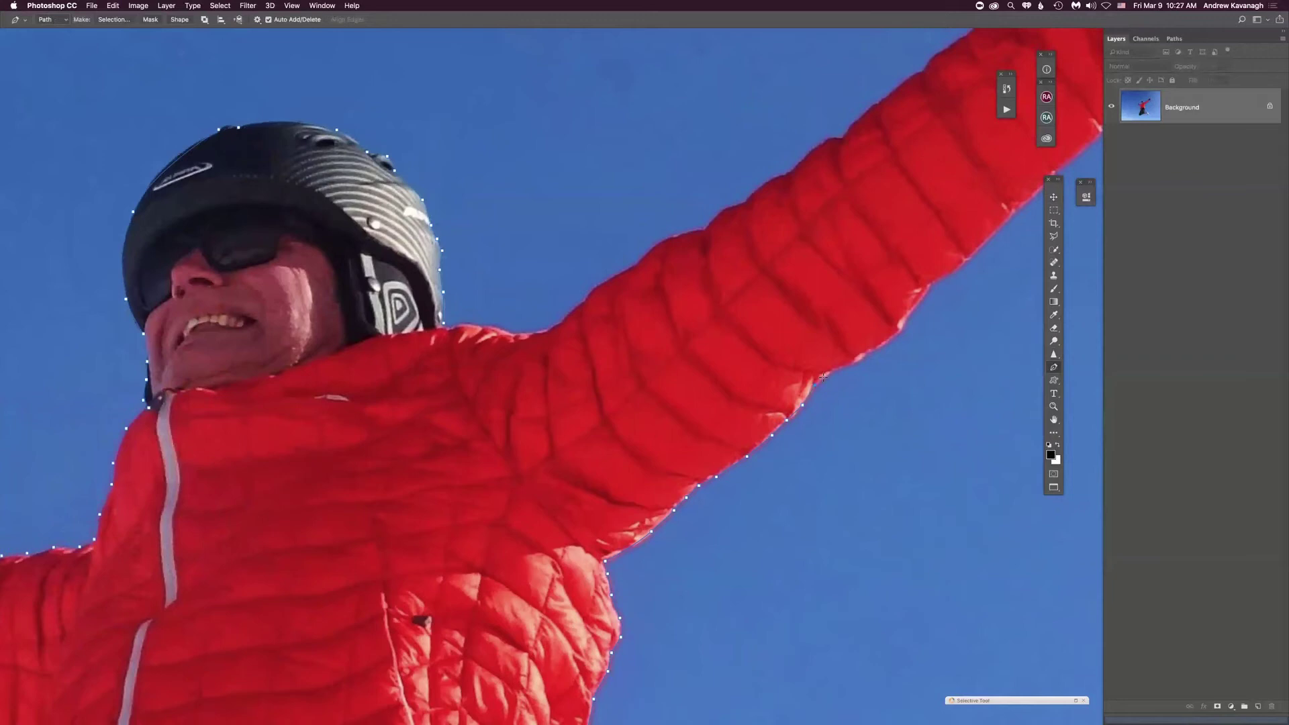
{"action": "left_click", "coordinate": [856, 363]}
{"action": "left_click", "coordinate": [900, 331]}
{"action": "scroll", "coordinate": [937, 351], "scroll_direction": "up", "scroll_amount": 3}
{"action": "scroll", "coordinate": [938, 351], "scroll_direction": "right", "scroll_amount": 4}
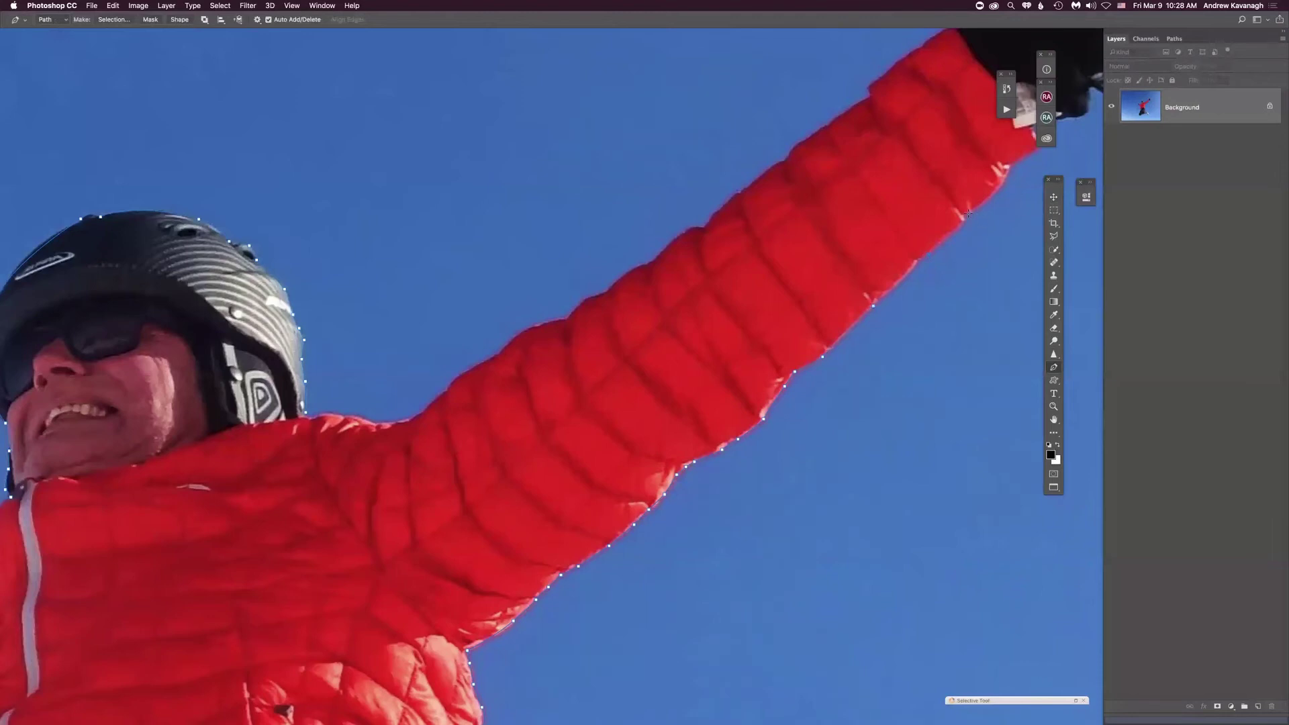
{"action": "scroll", "coordinate": [994, 187], "scroll_direction": "up", "scroll_amount": 3}
{"action": "scroll", "coordinate": [995, 187], "scroll_direction": "right", "scroll_amount": 2}
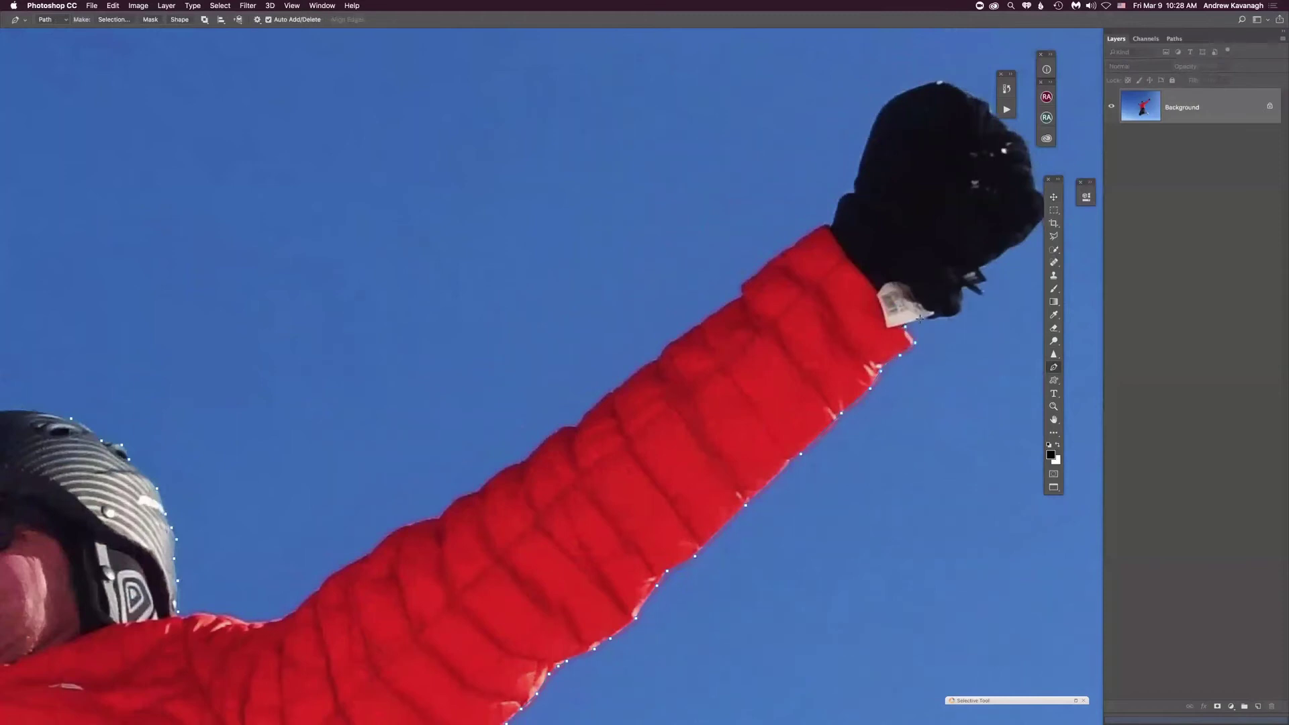
{"action": "left_click", "coordinate": [955, 312]}
- Close the Pen path with a rough curve running from the raised glove across the sleeve back to the helmet
{"action": "key", "text": "super+minus"}
{"action": "key", "text": "super+minus"}
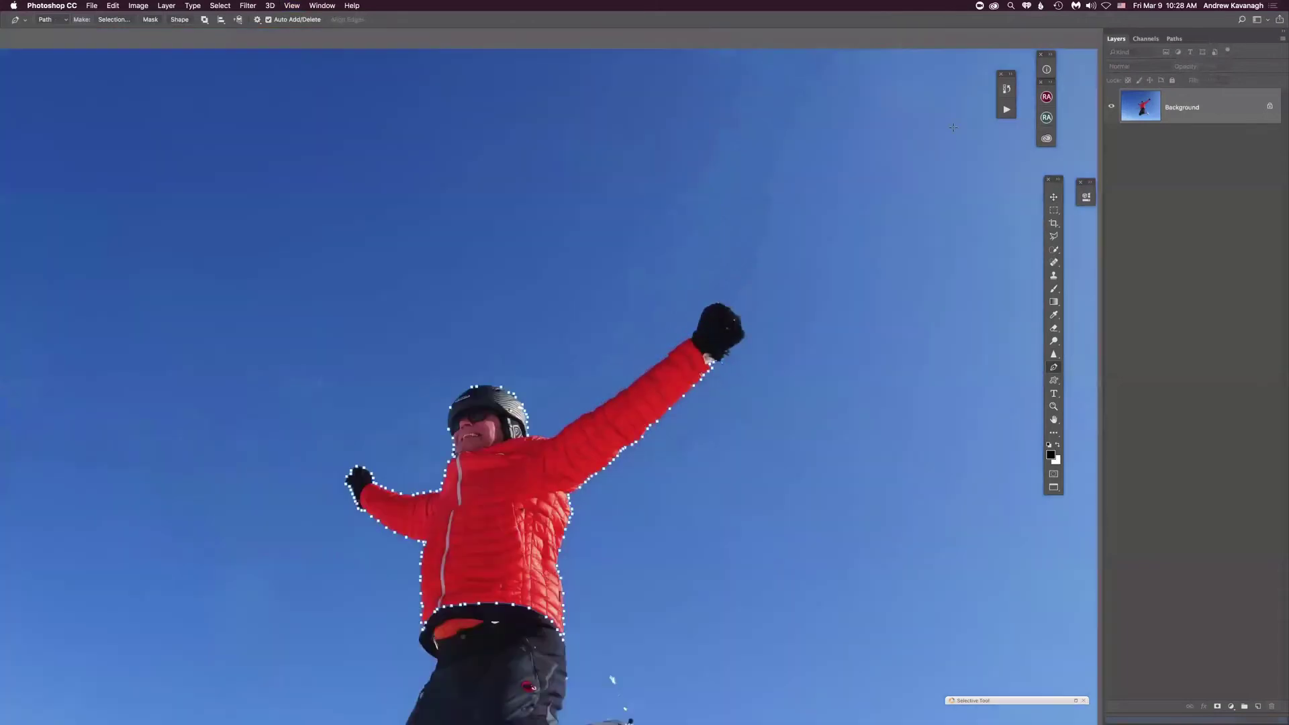
{"action": "left_click_drag", "start_coordinate": [549, 506], "coordinate": [651, 345]}
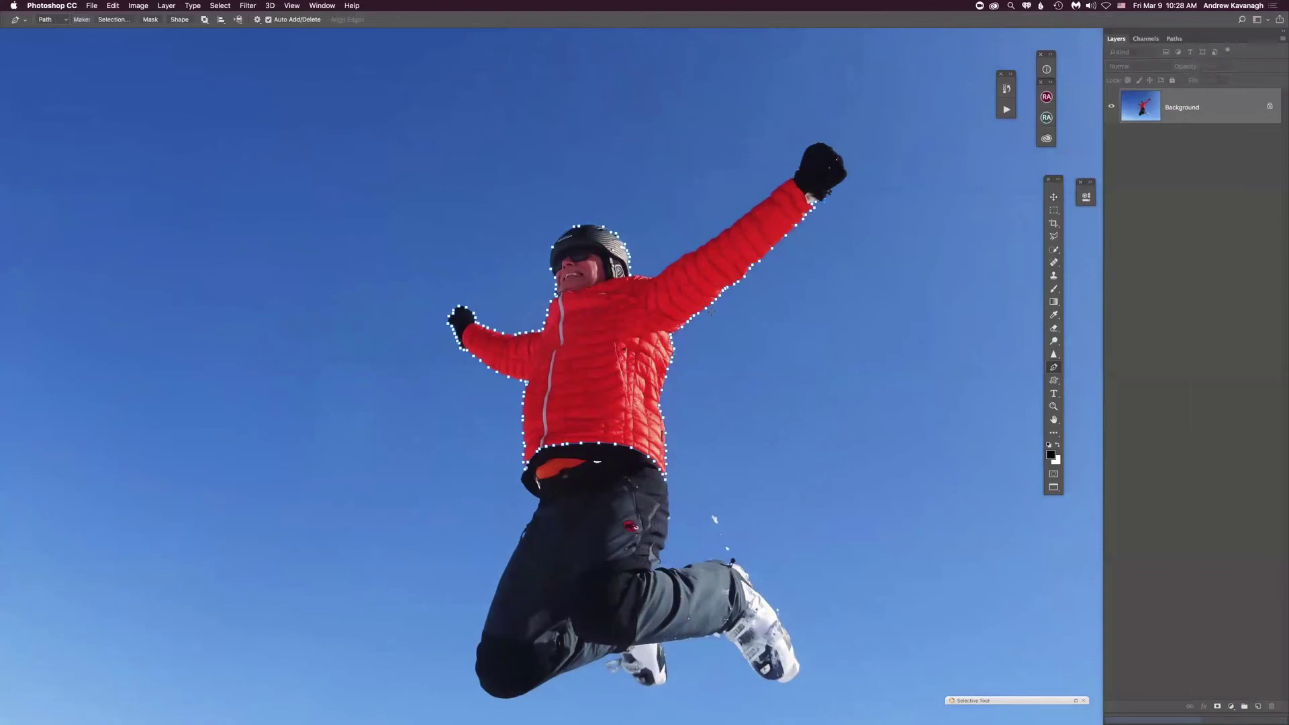
{"action": "key", "text": "super+equal"}
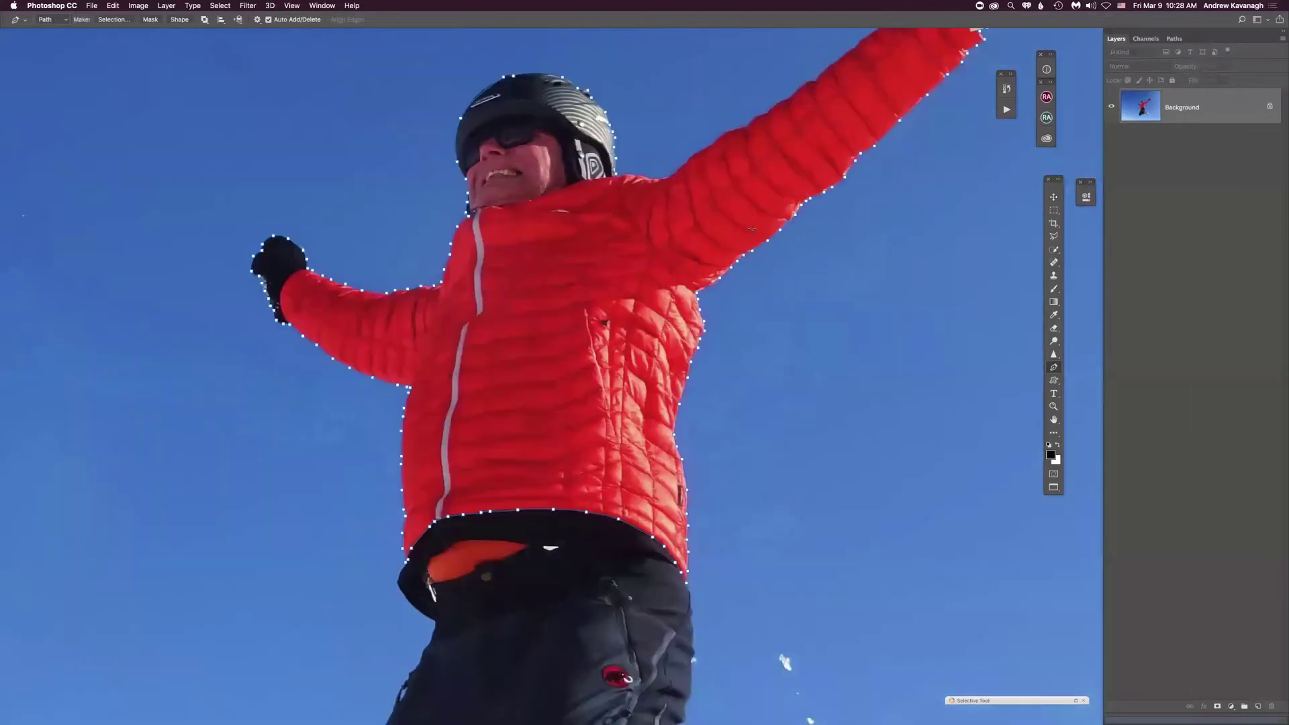
{"action": "key", "text": "b"}
{"action": "scroll", "coordinate": [862, 170], "scroll_direction": "up", "scroll_amount": 5}
{"action": "scroll", "coordinate": [863, 170], "scroll_direction": "right", "scroll_amount": 2}
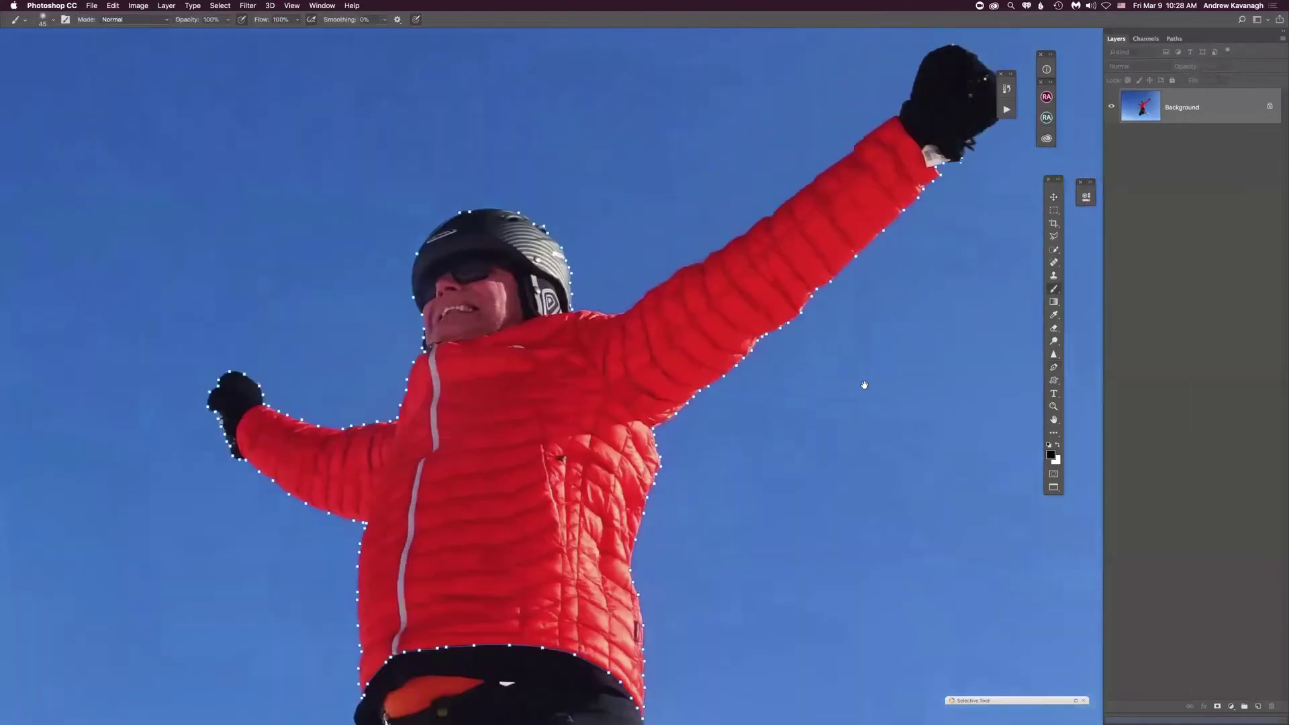
{"action": "key", "text": "p"}
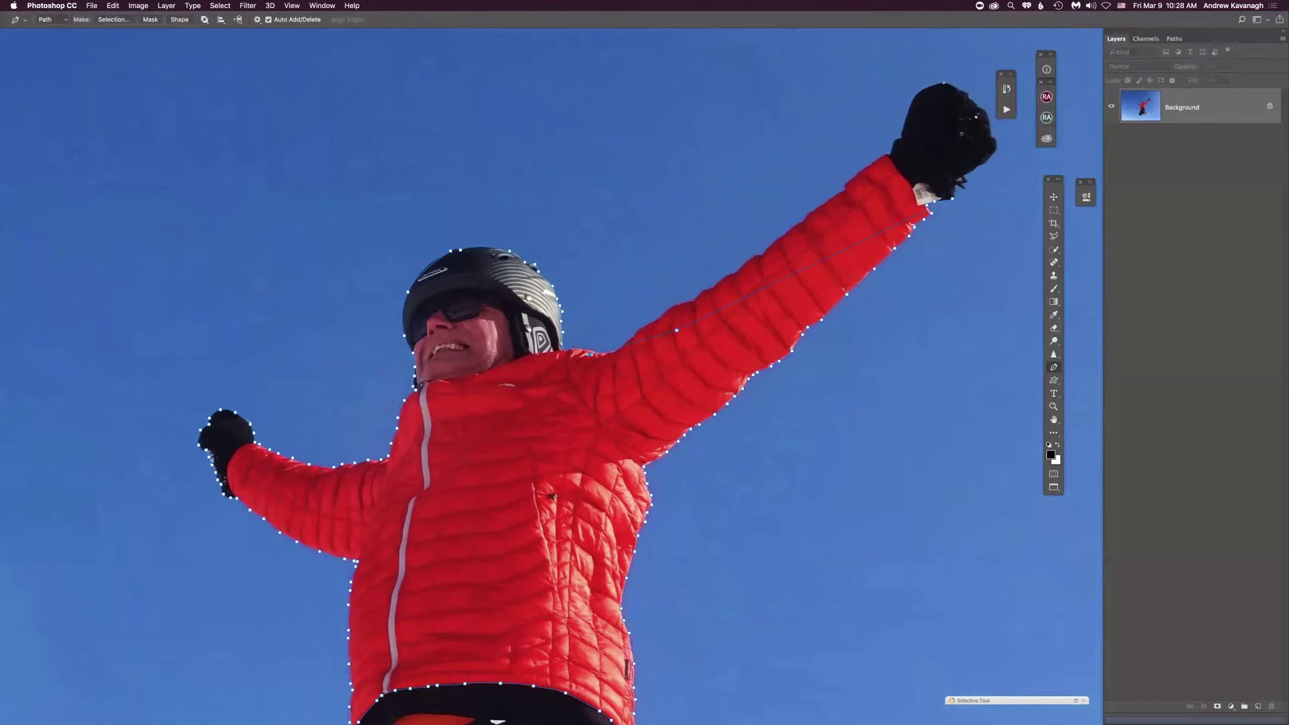
{"action": "left_click", "coordinate": [564, 351]}
- Save the work path as "Skiir" and load it as a selection, with the Rectangular Marquee Tool active
{"action": "left_click", "coordinate": [1174, 39]}
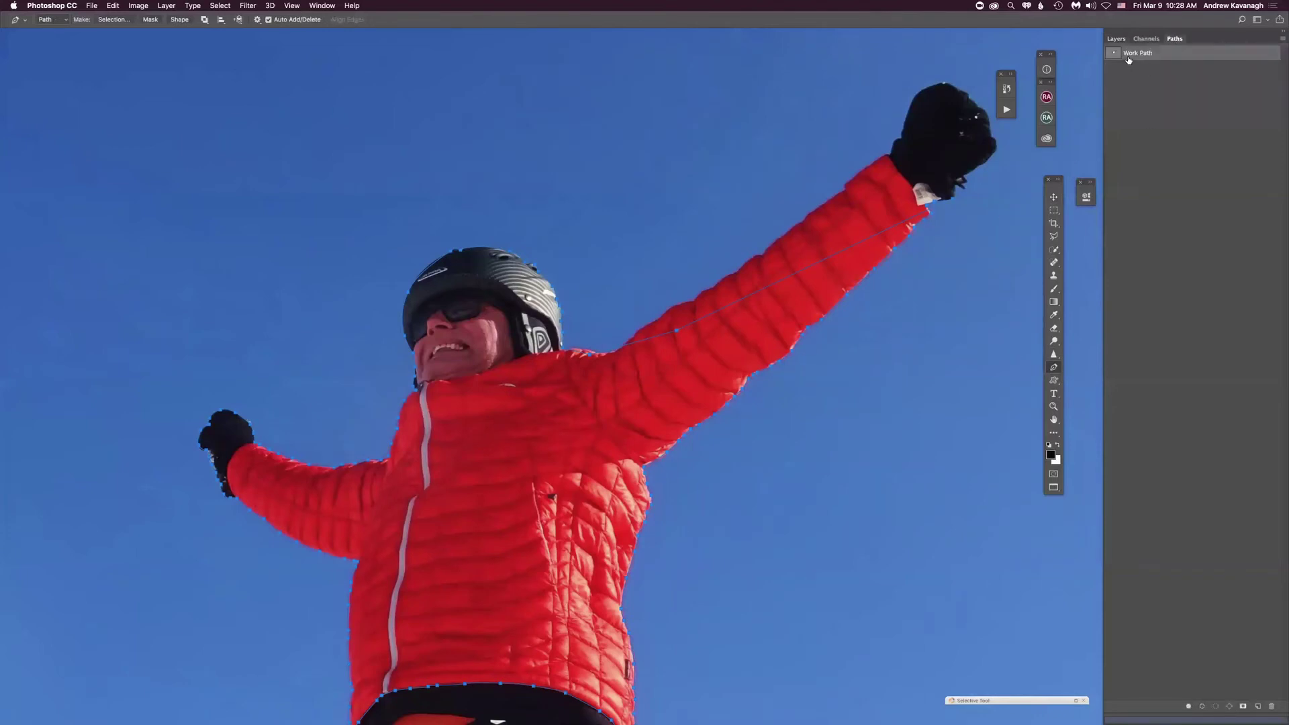
{"action": "double_click", "coordinate": [1134, 53]}
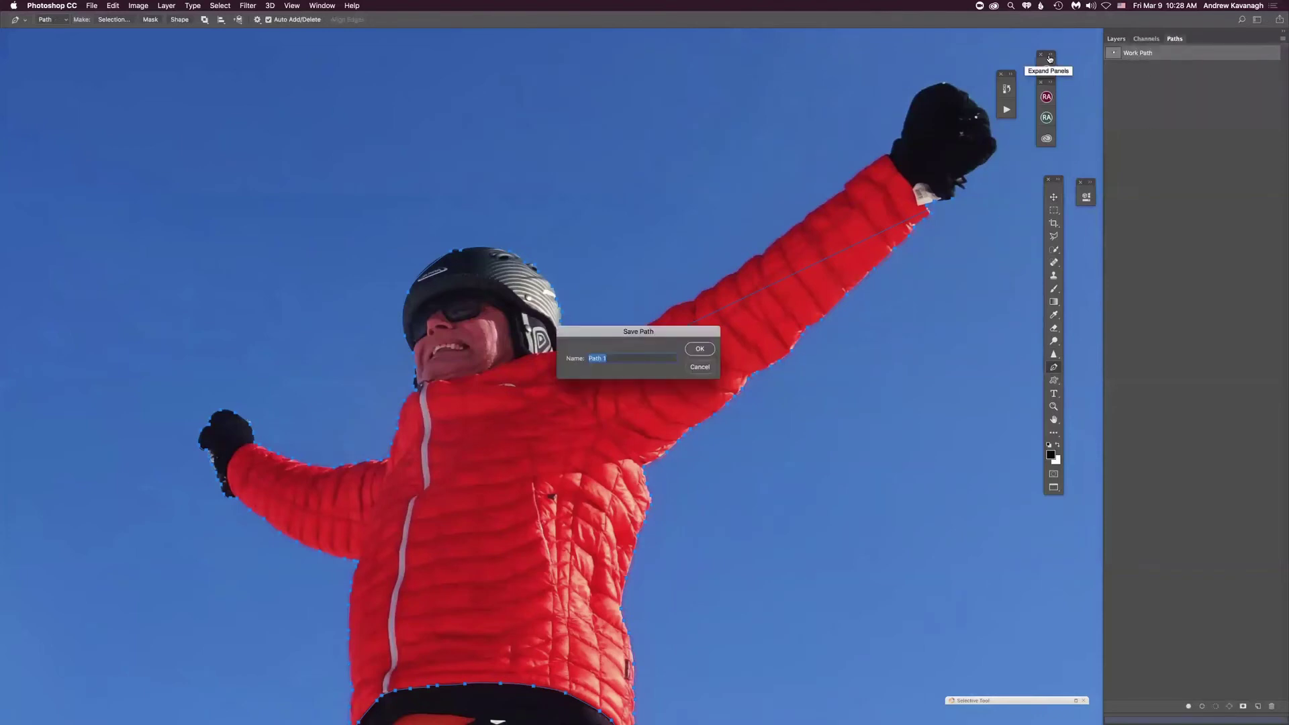
{"action": "type", "text": "Skiir"}
{"action": "key", "text": "Return"}
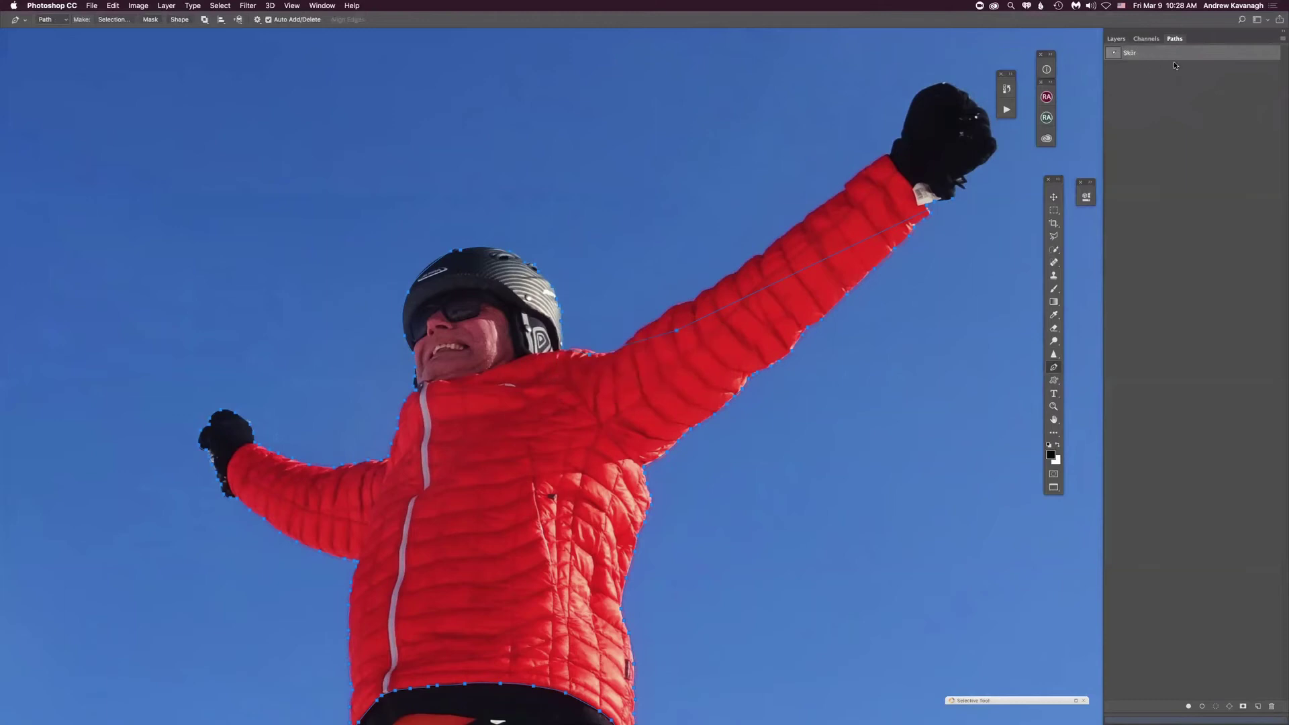
{"action": "left_click", "coordinate": [1112, 55], "text": "super"}
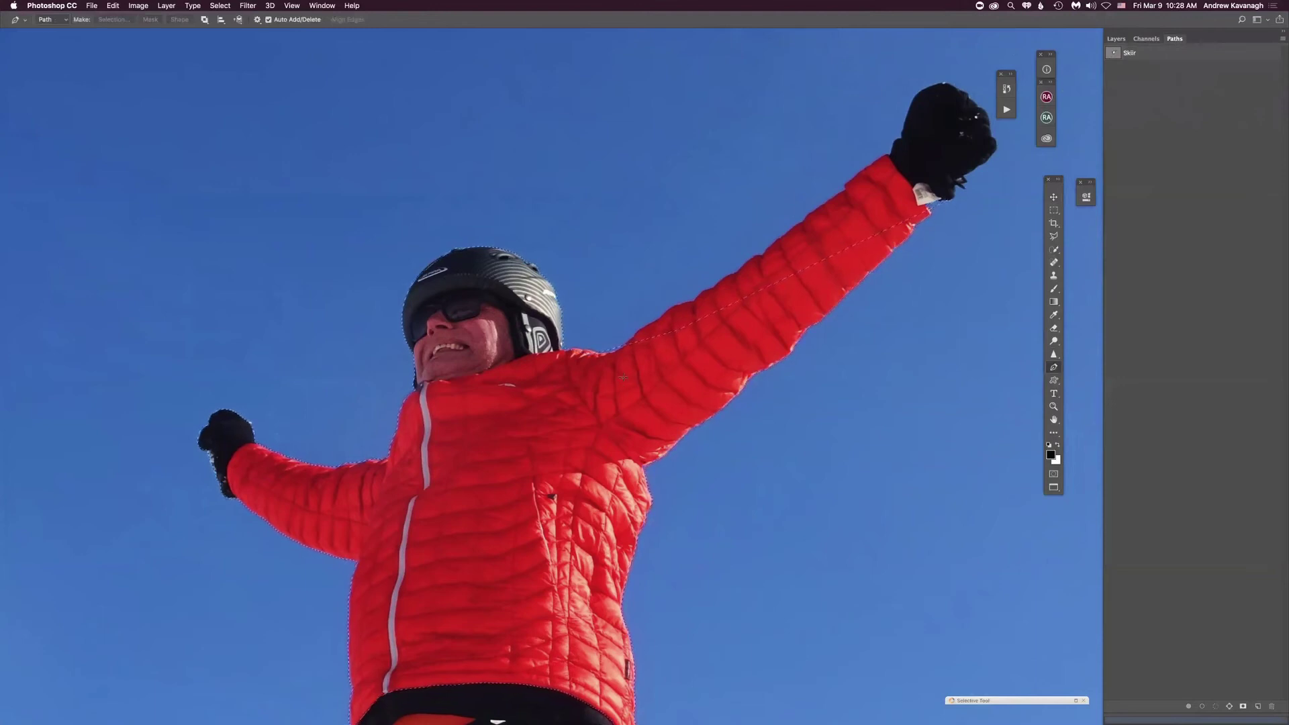
{"action": "key", "text": "m"}
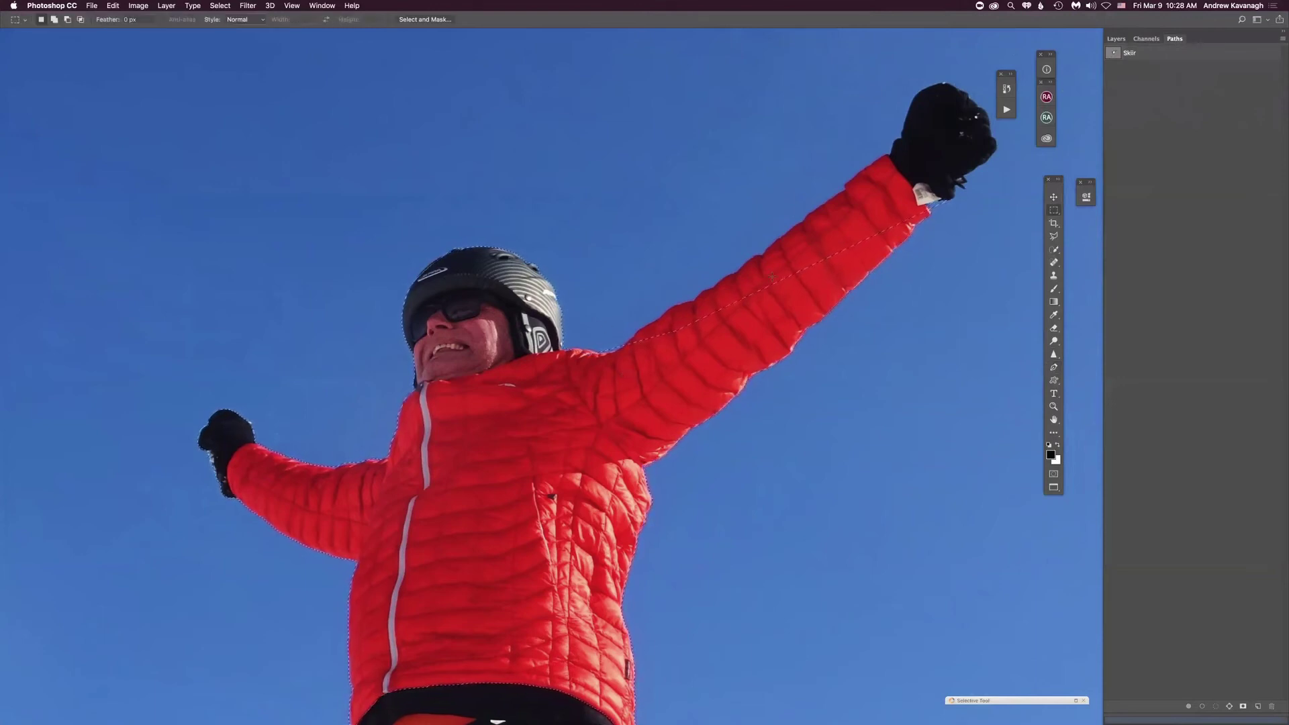
{"action": "right_click", "coordinate": [597, 396]}
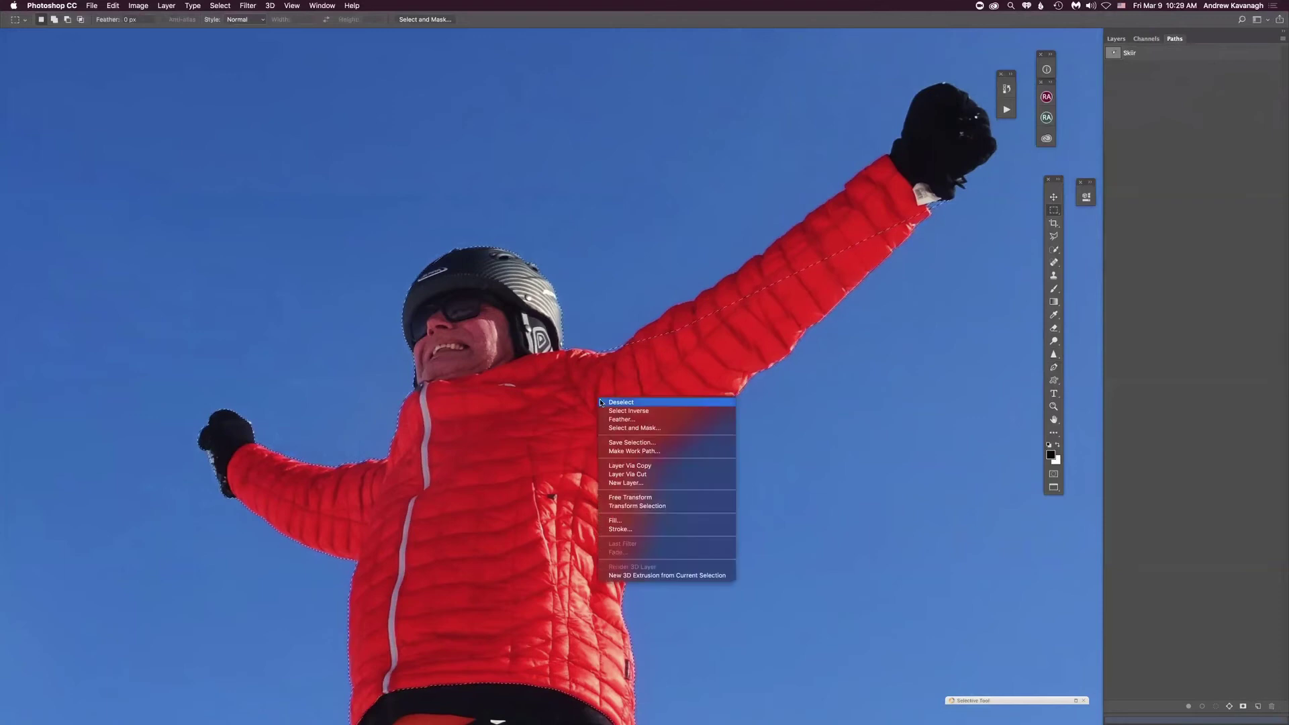
{"action": "left_click", "coordinate": [618, 419]}
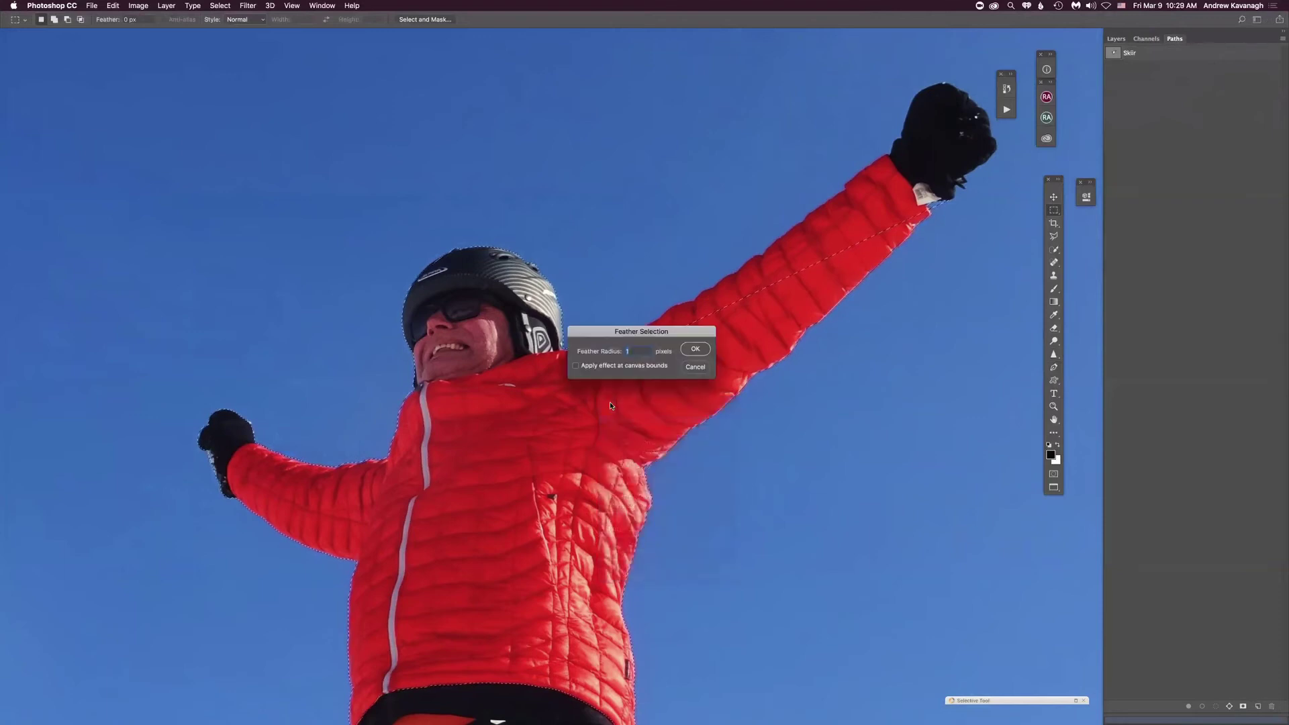
{"action": "left_click", "coordinate": [694, 368]}
{"action": "key", "text": "p"}
{"action": "right_click", "coordinate": [575, 406]}
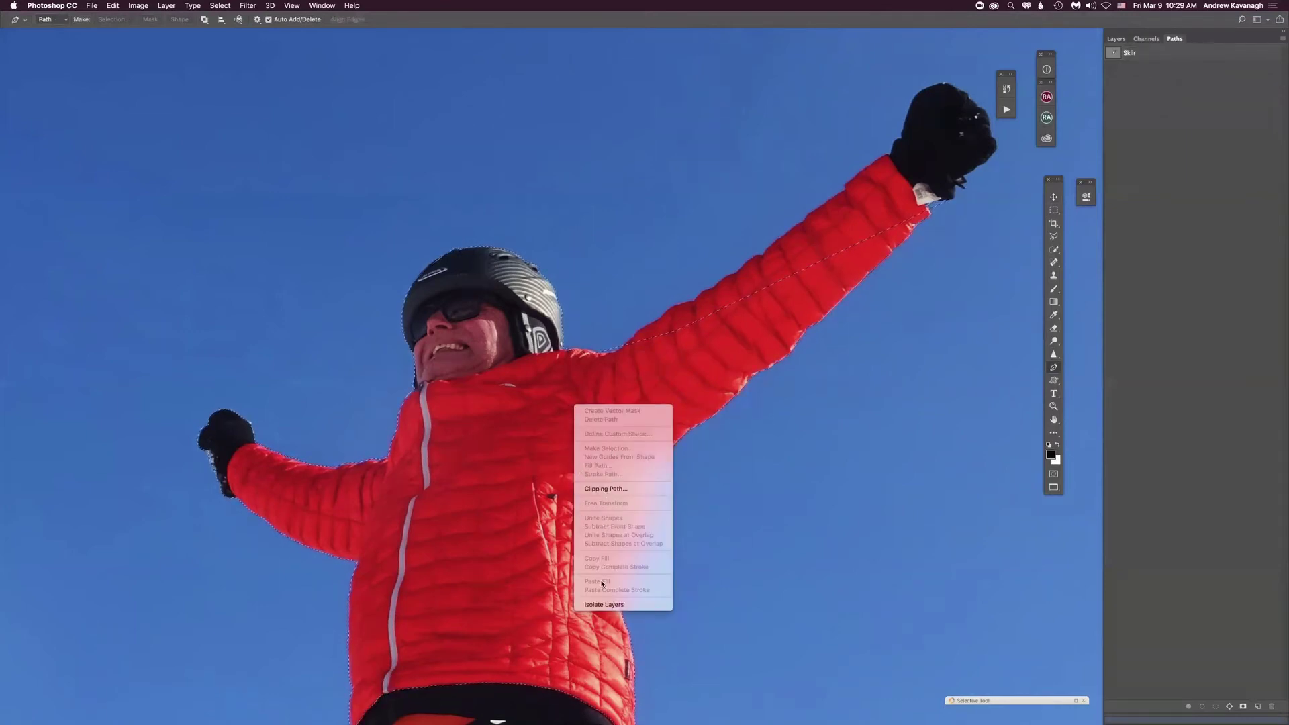
{"action": "left_click", "coordinate": [682, 350]}
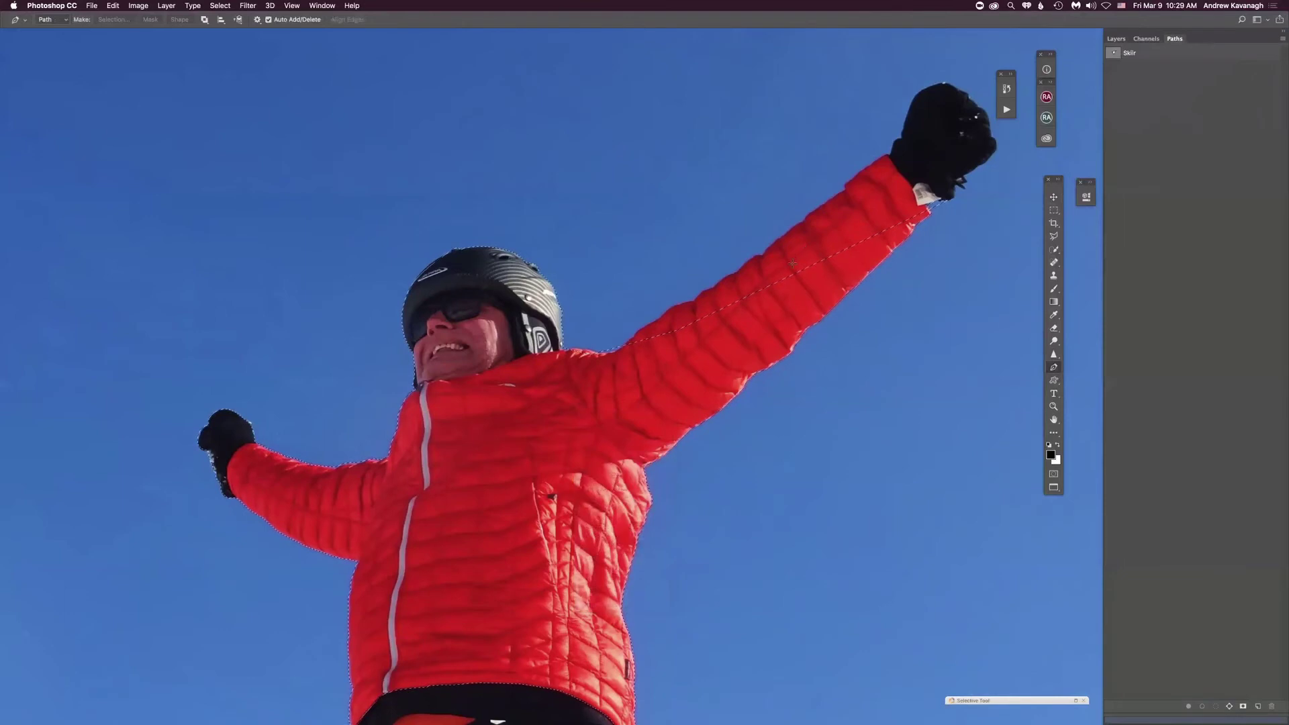
- Feather the skier selection with the Rectangular Marquee Tool active, accepting the preset radius
{"action": "left_click", "coordinate": [1053, 211]}
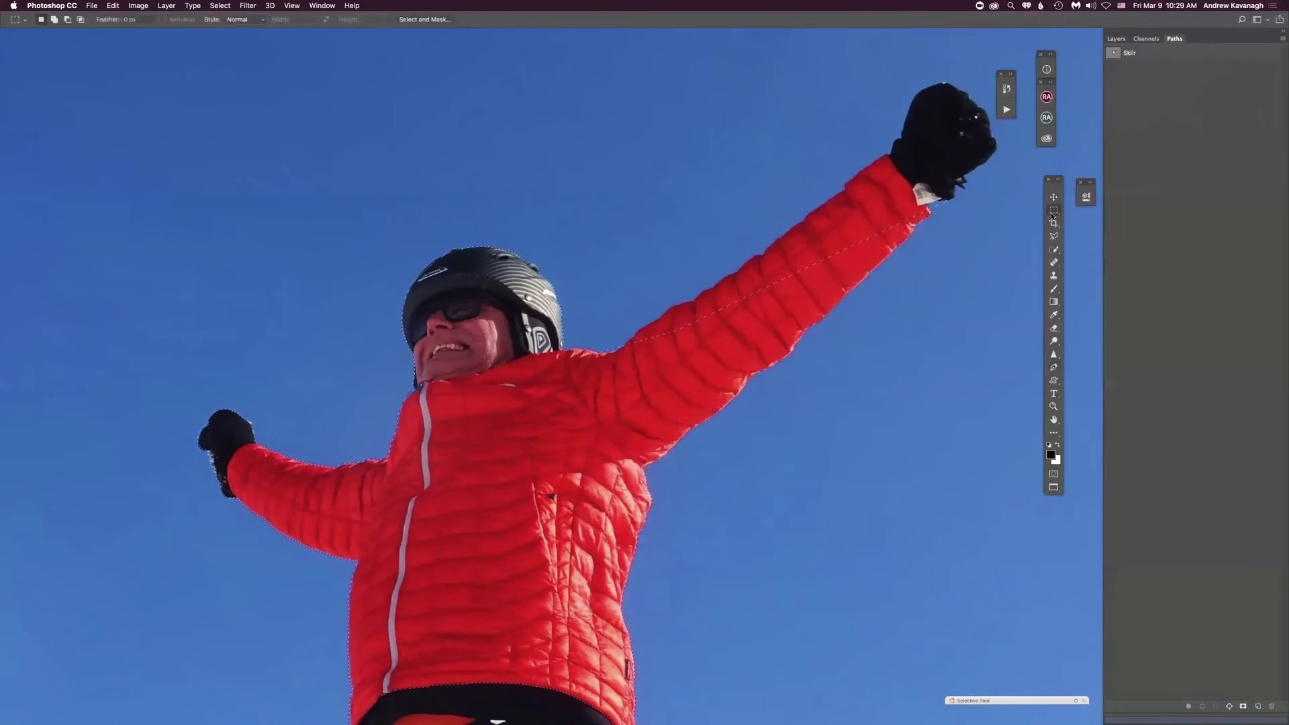
{"action": "right_click", "coordinate": [611, 401]}
{"action": "left_click", "coordinate": [630, 424]}
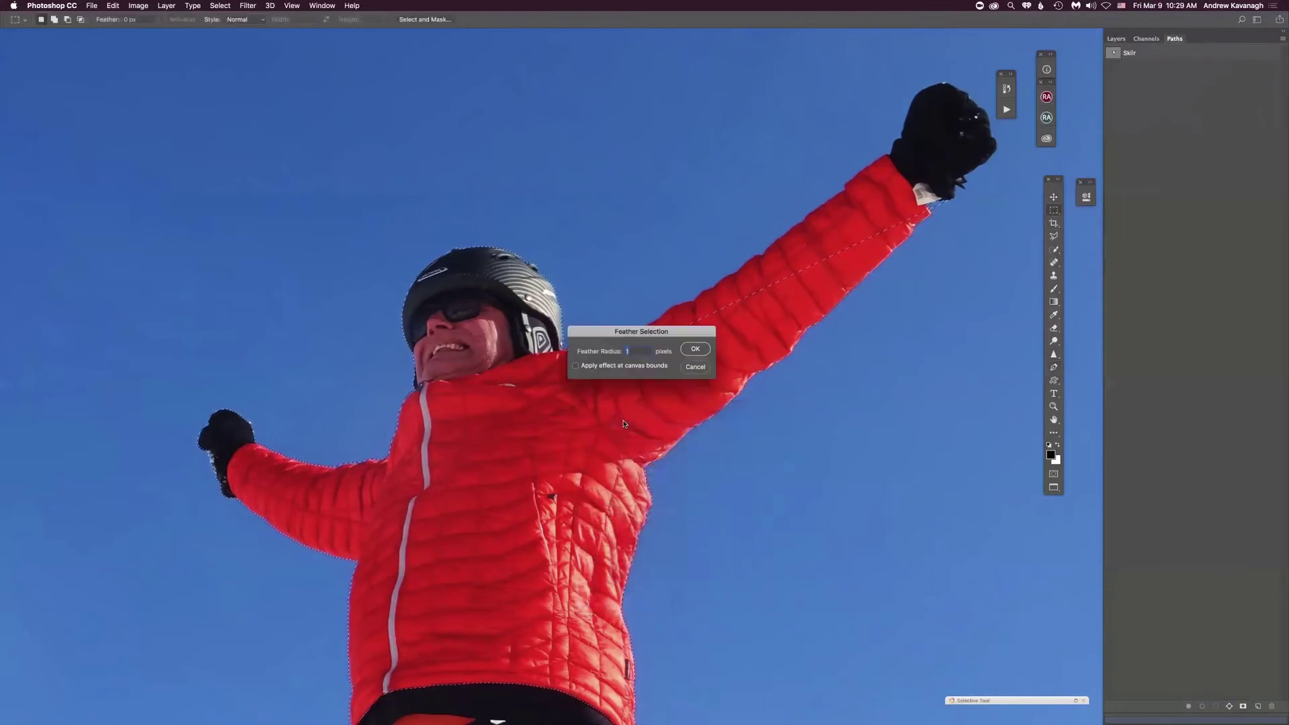
{"action": "left_click", "coordinate": [694, 349]}
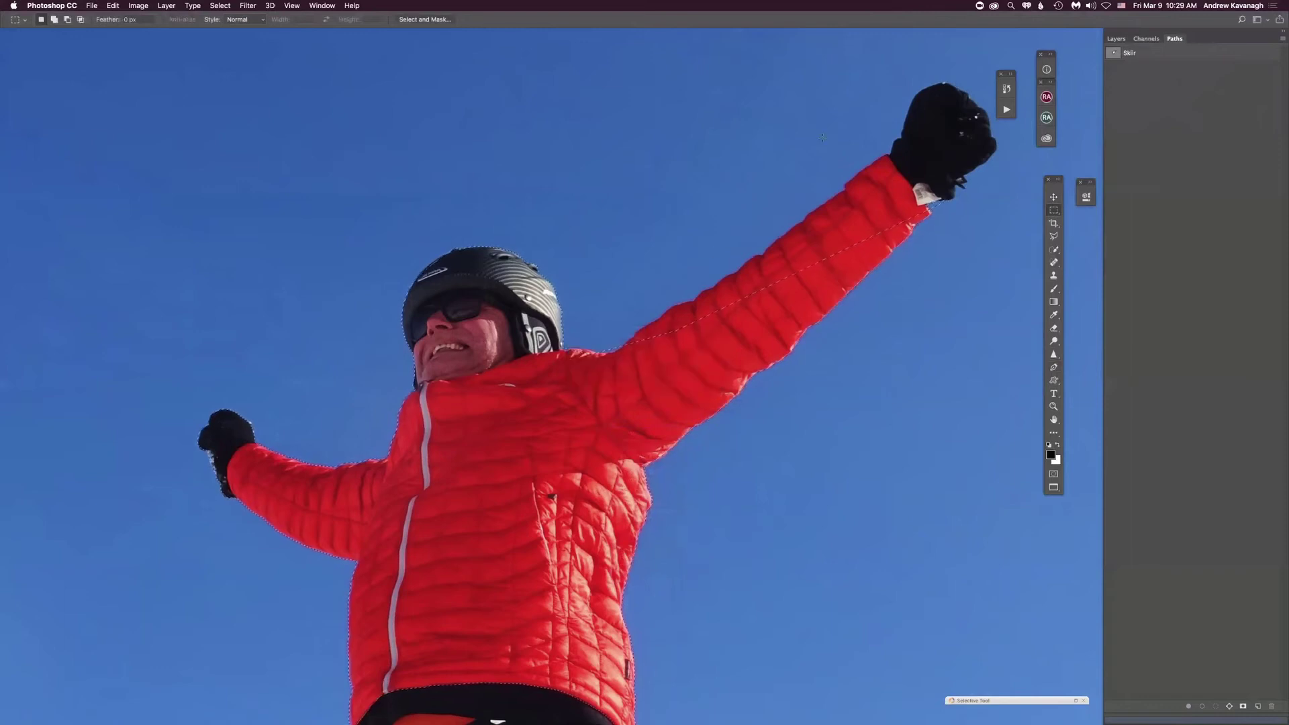
- Copy the selected skier area from the Background to a new layer and hide the Background layer
{"action": "left_click", "coordinate": [1116, 40]}
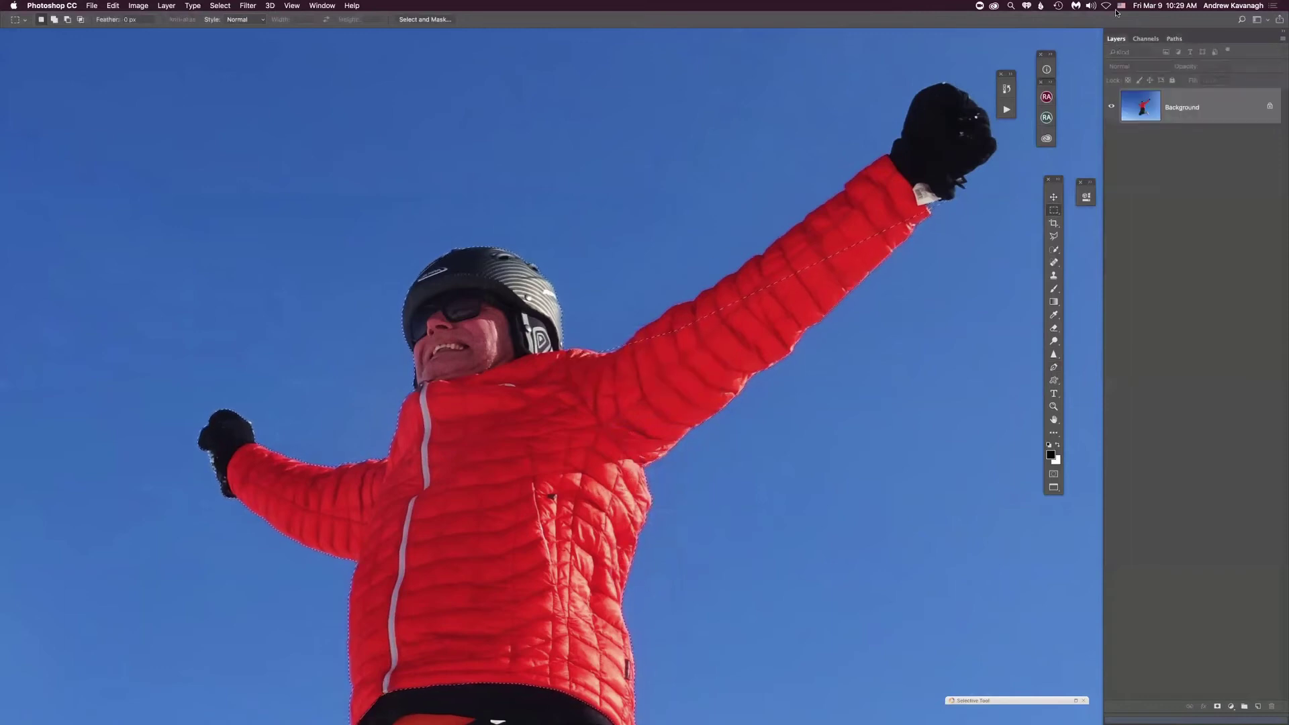
{"action": "key", "text": "super+j"}
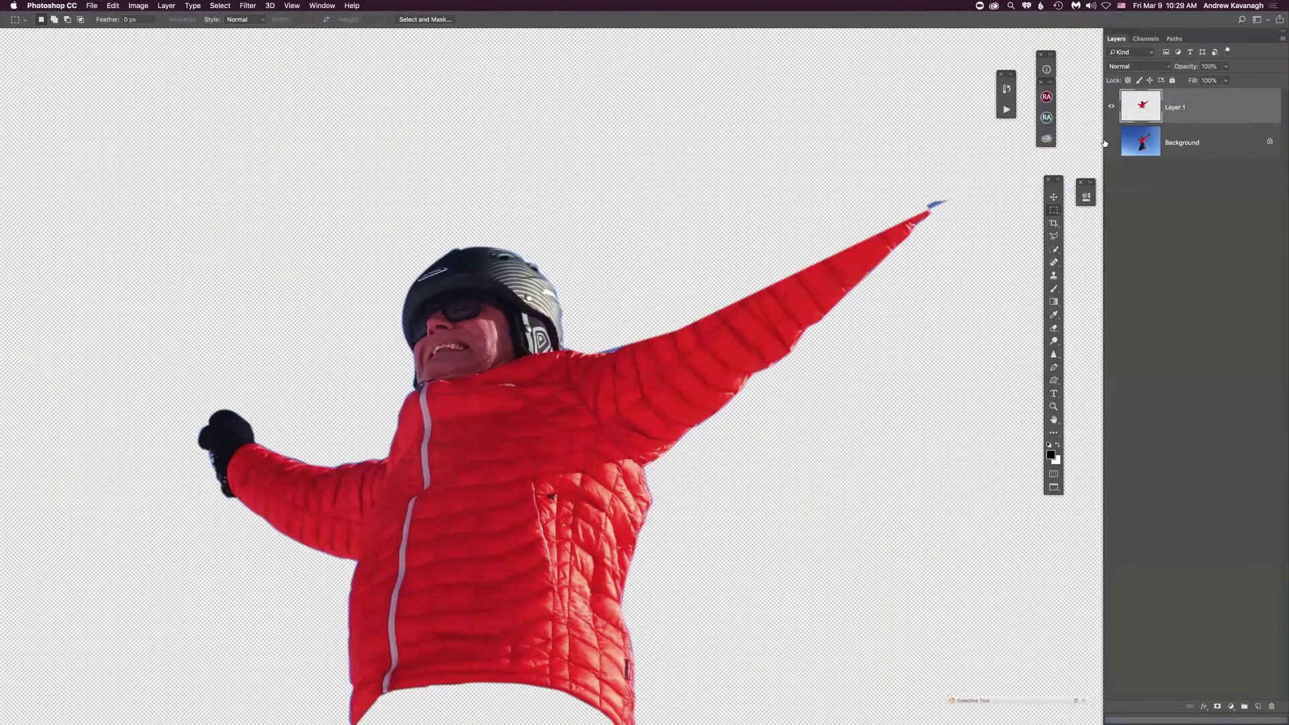
{"action": "left_click", "coordinate": [1111, 141]}
{"action": "key", "text": "super+minus"}
{"action": "key", "text": "super+minus"}
{"action": "key", "text": "super+minus"}
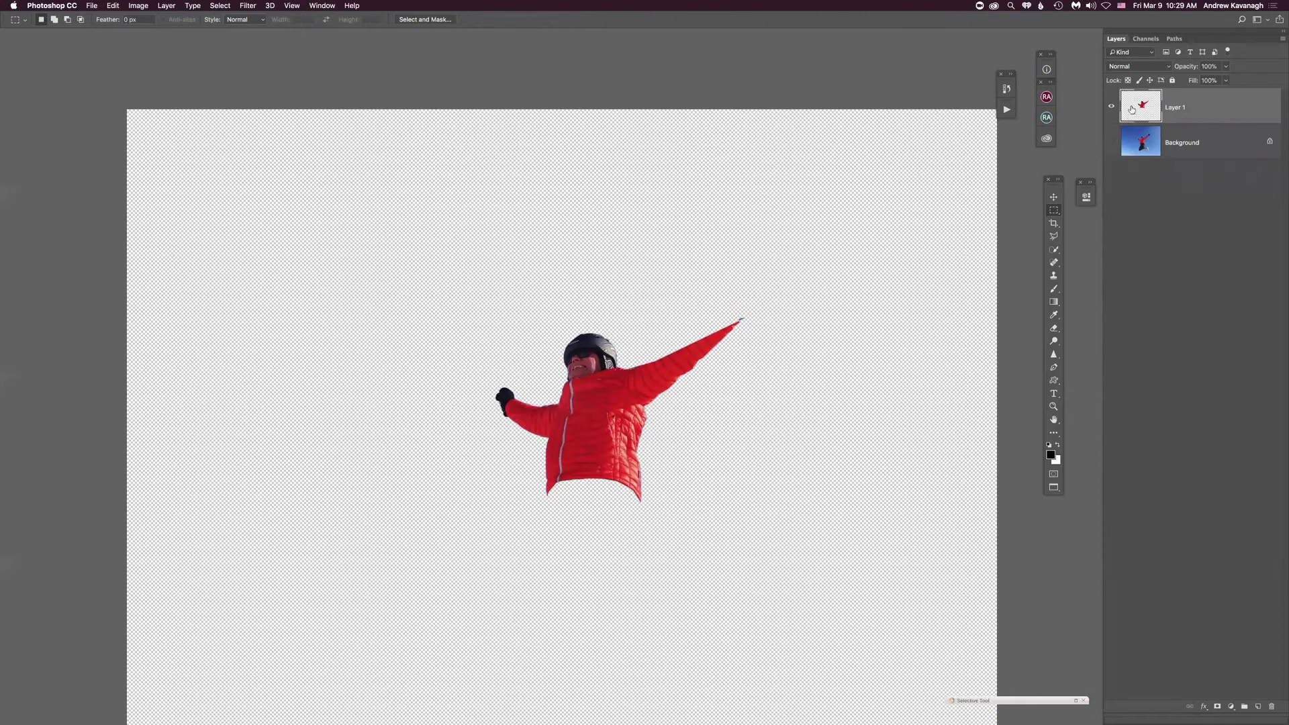
- Hide Layer 1, show the Background layer again and make it the active layer
{"action": "left_click", "coordinate": [1111, 107]}
{"action": "left_click", "coordinate": [1111, 142]}
{"action": "left_click", "coordinate": [1132, 143]}
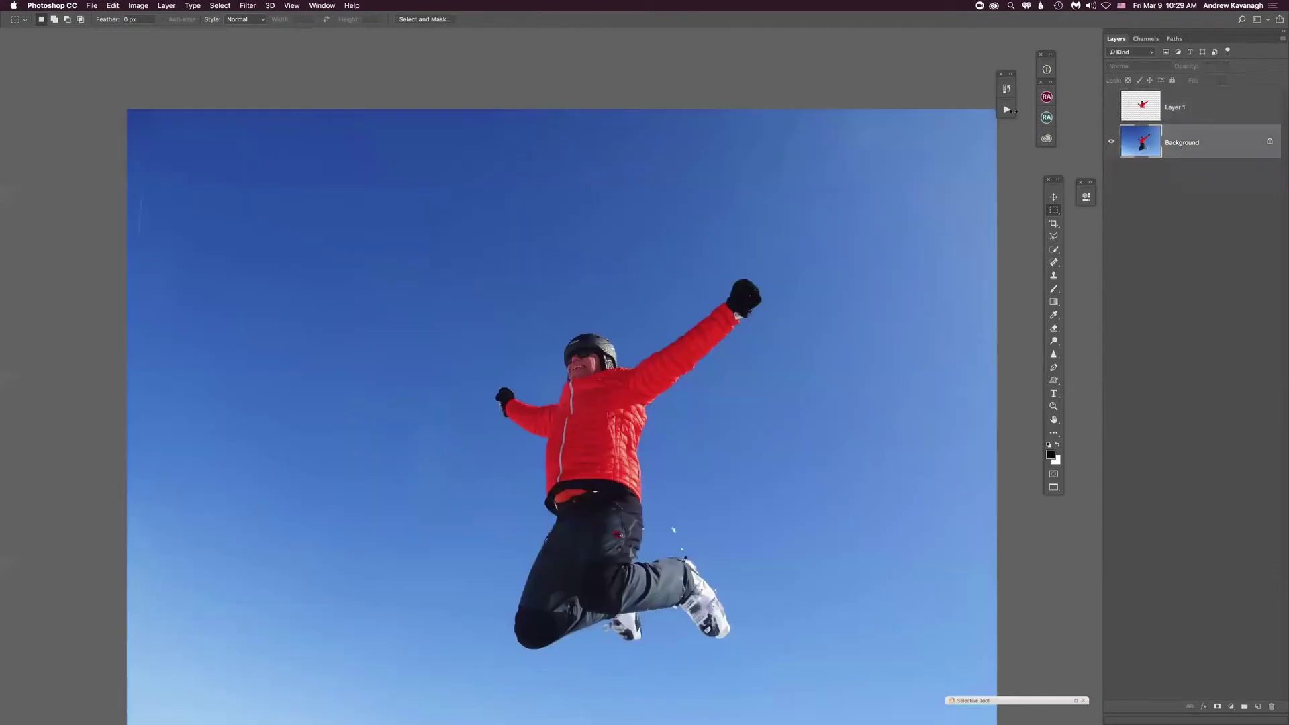
{"action": "key", "text": "super+minus"}
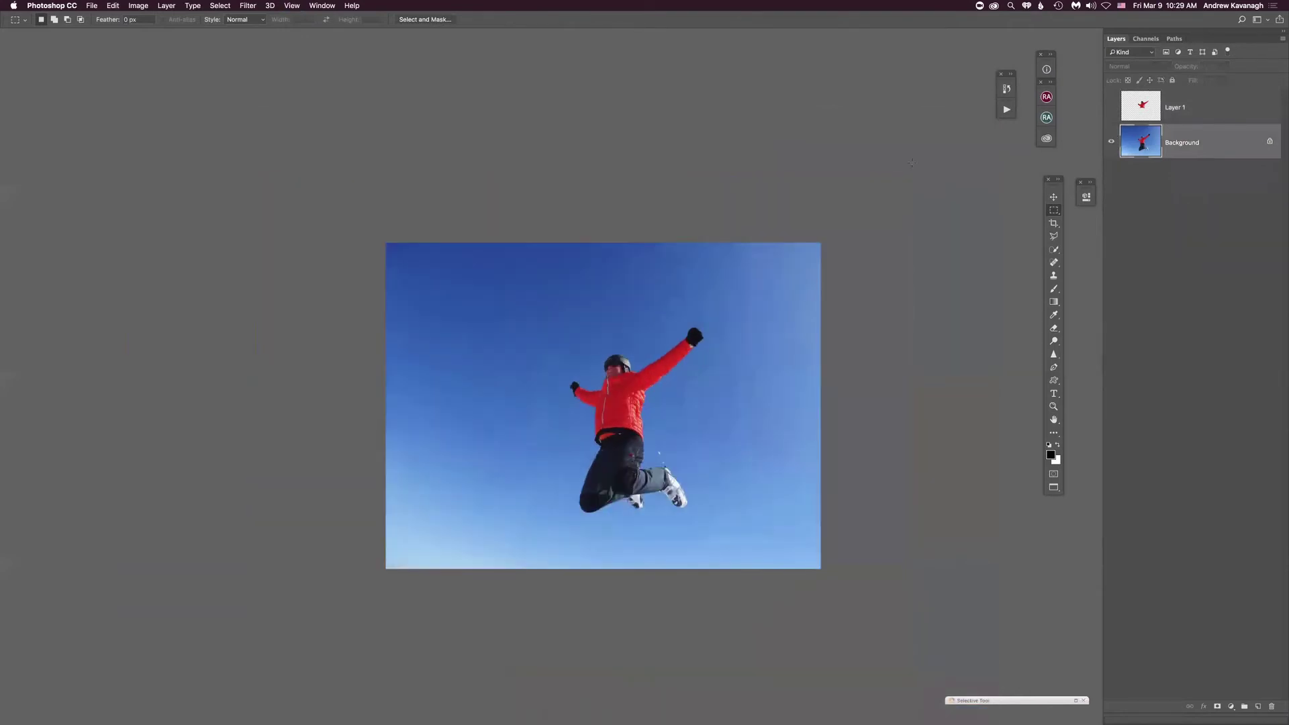
- Sample the sky above the skier with the Magic Wand Tool and raise the tolerance to 13
{"action": "key", "text": "w"}
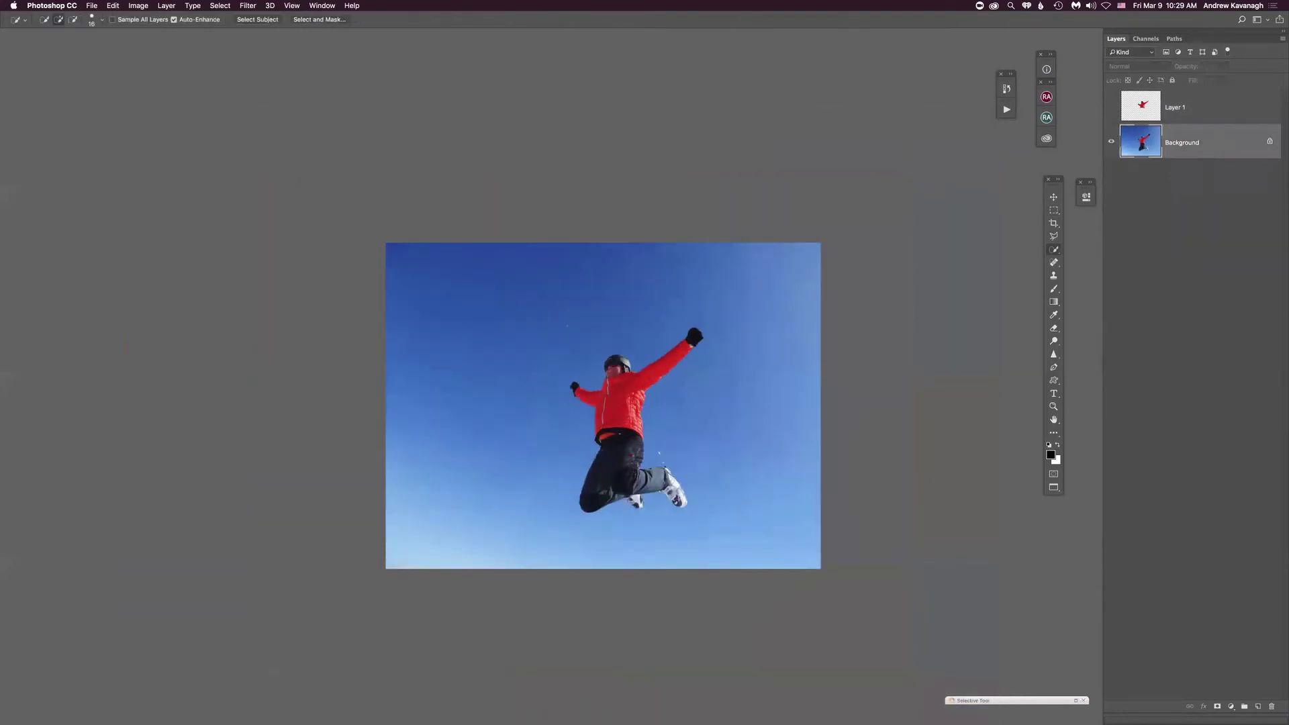
{"action": "left_click_drag", "start_coordinate": [1053, 249], "coordinate": [1093, 261]}
{"action": "left_click", "coordinate": [569, 329]}
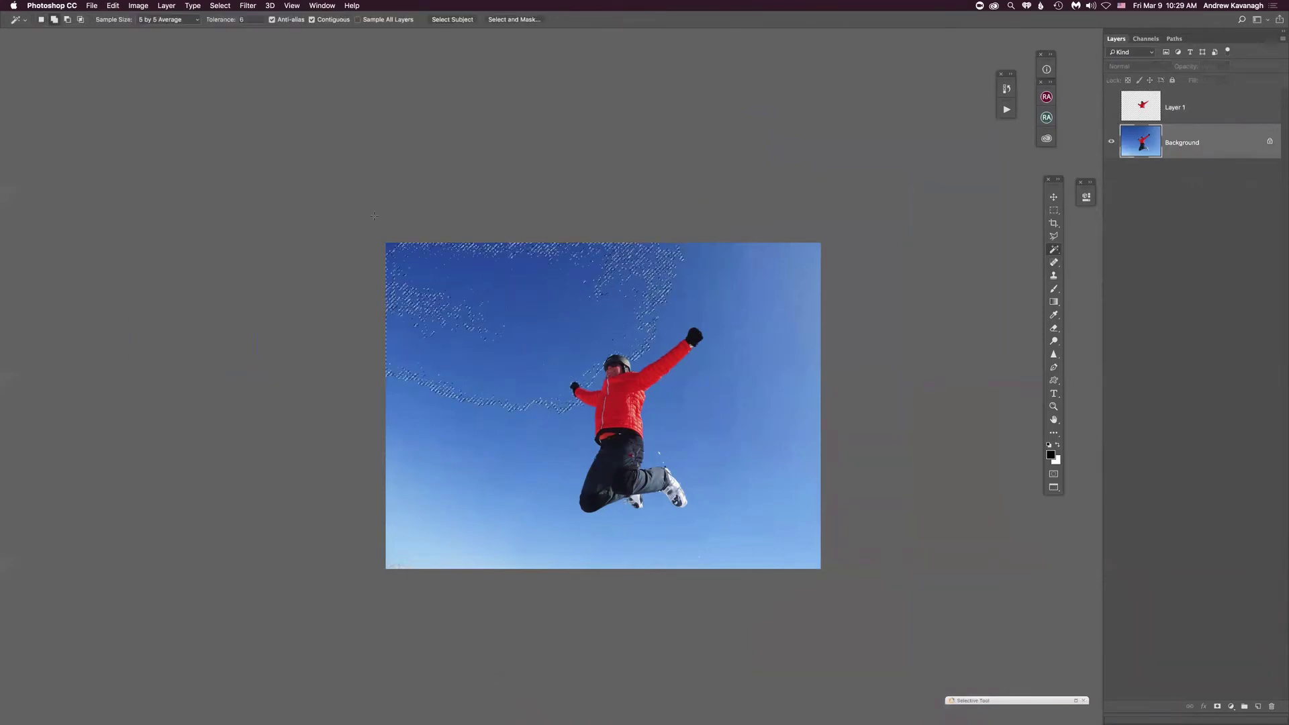
{"action": "left_click_drag", "start_coordinate": [219, 23], "coordinate": [226, 22]}
{"action": "left_click", "coordinate": [671, 302], "text": "shift"}
{"action": "left_click", "coordinate": [746, 352], "text": "shift"}
{"action": "left_click", "coordinate": [532, 428], "text": "shift"}
{"action": "key", "text": "super+d"}
- Select the whole sky with successive additive Magic Wand samples and check the coverage in Quick Mask mode
{"action": "left_click", "coordinate": [769, 317]}
{"action": "left_click", "coordinate": [806, 320], "text": "shift"}
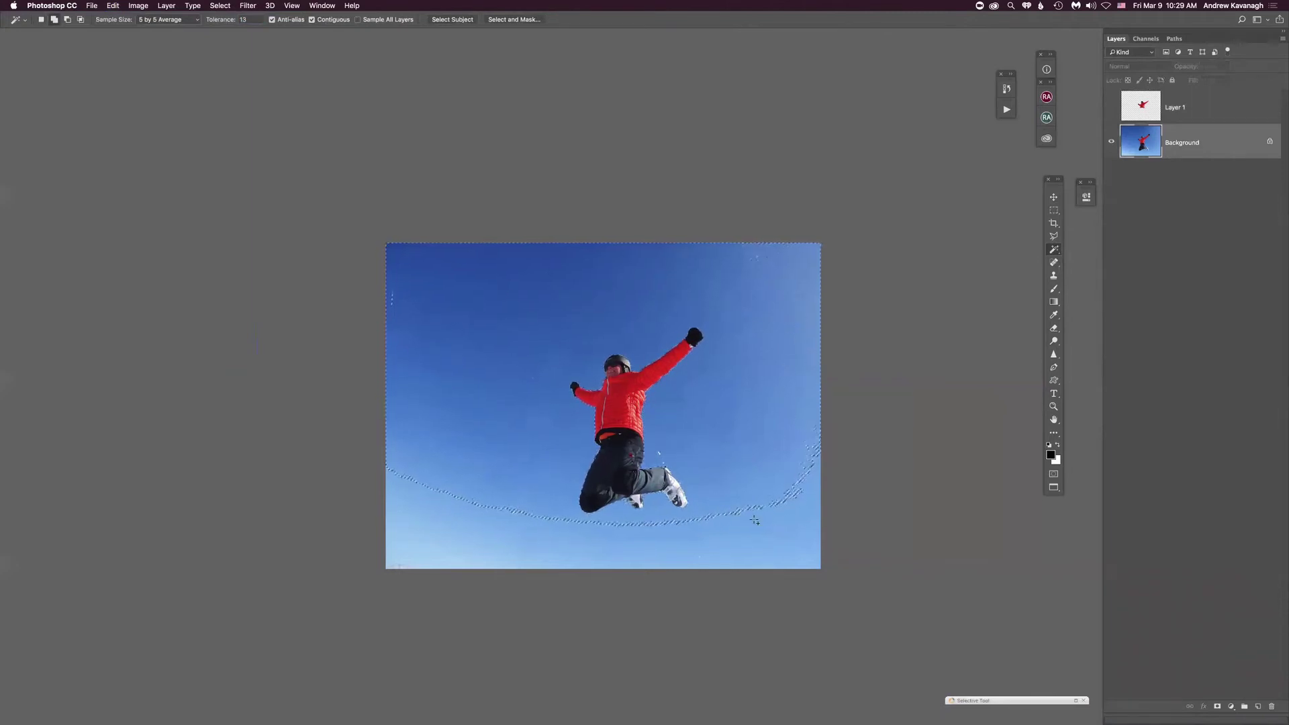
{"action": "left_click", "coordinate": [486, 557], "text": "shift"}
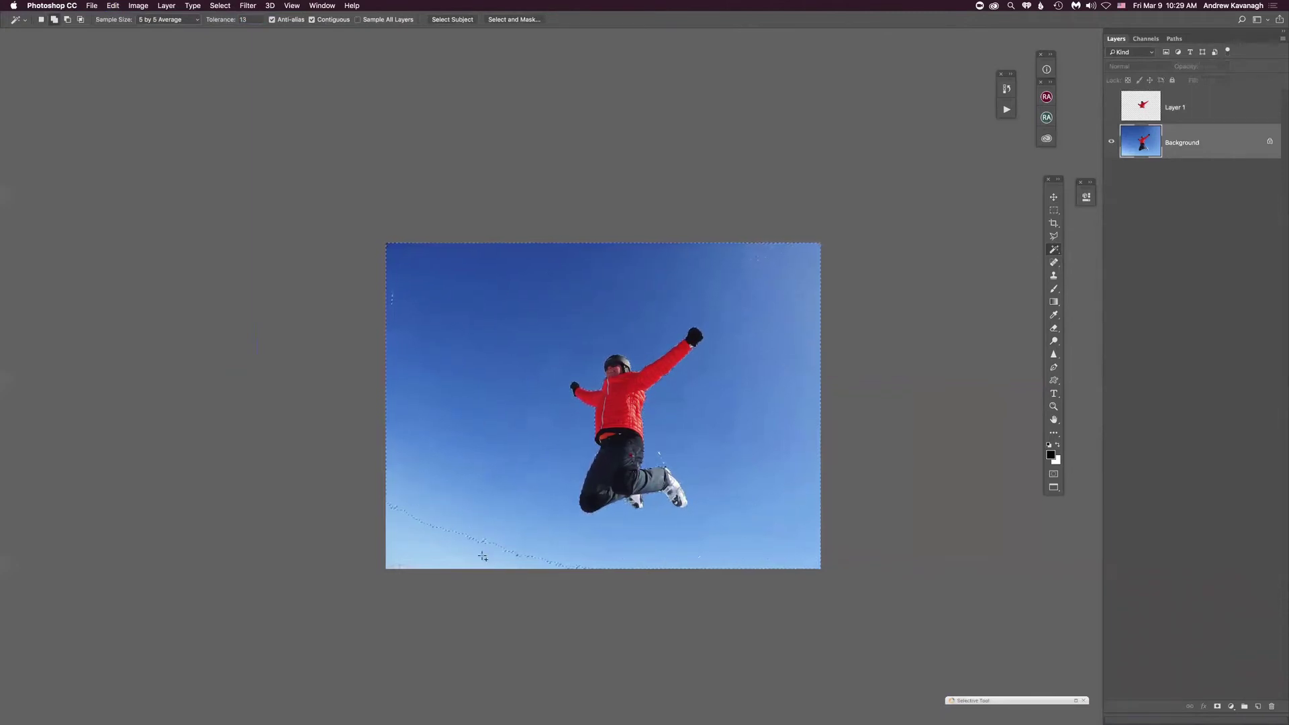
{"action": "left_click", "coordinate": [412, 561], "text": "shift"}
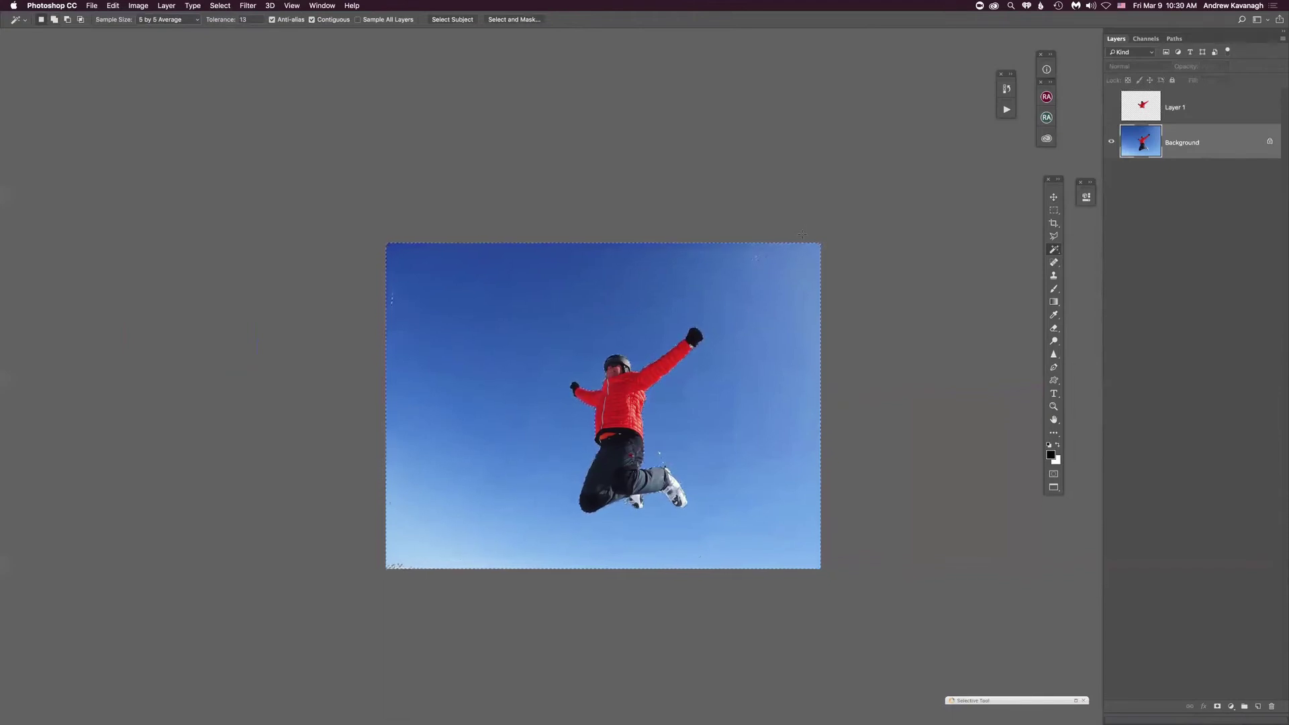
{"action": "key", "text": "q"}
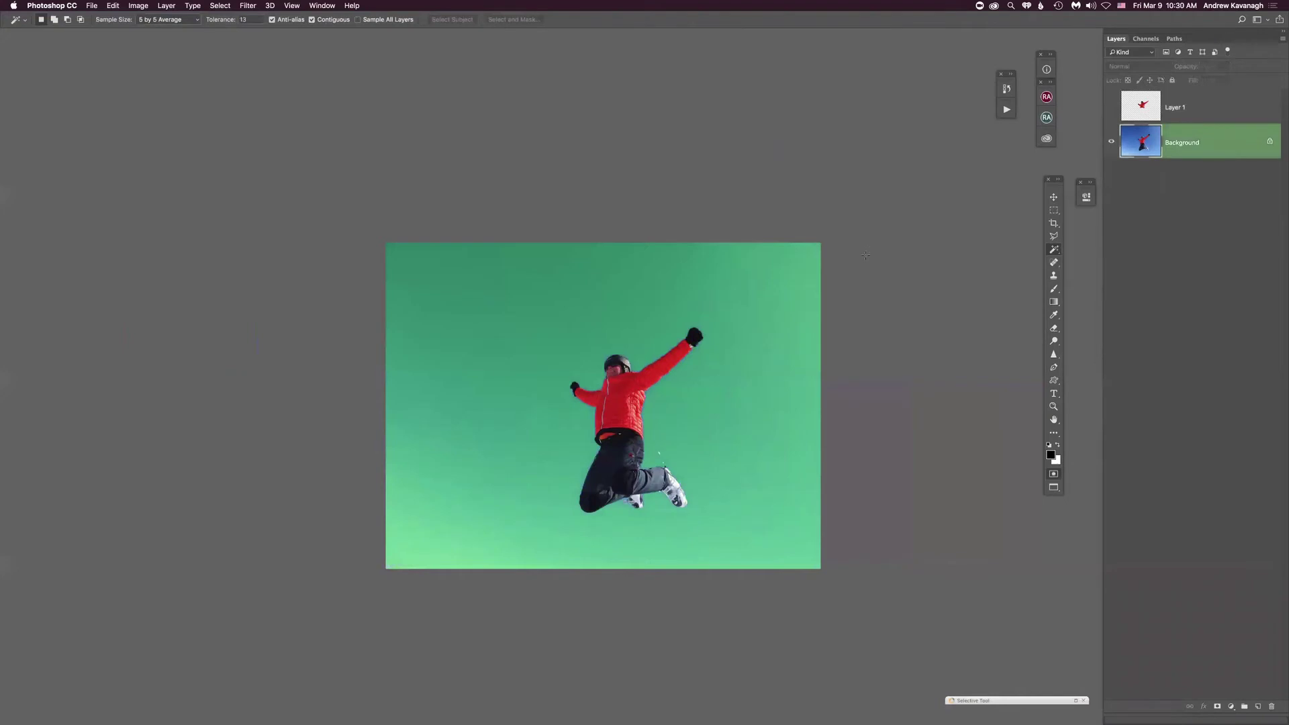
{"action": "key", "text": "q"}
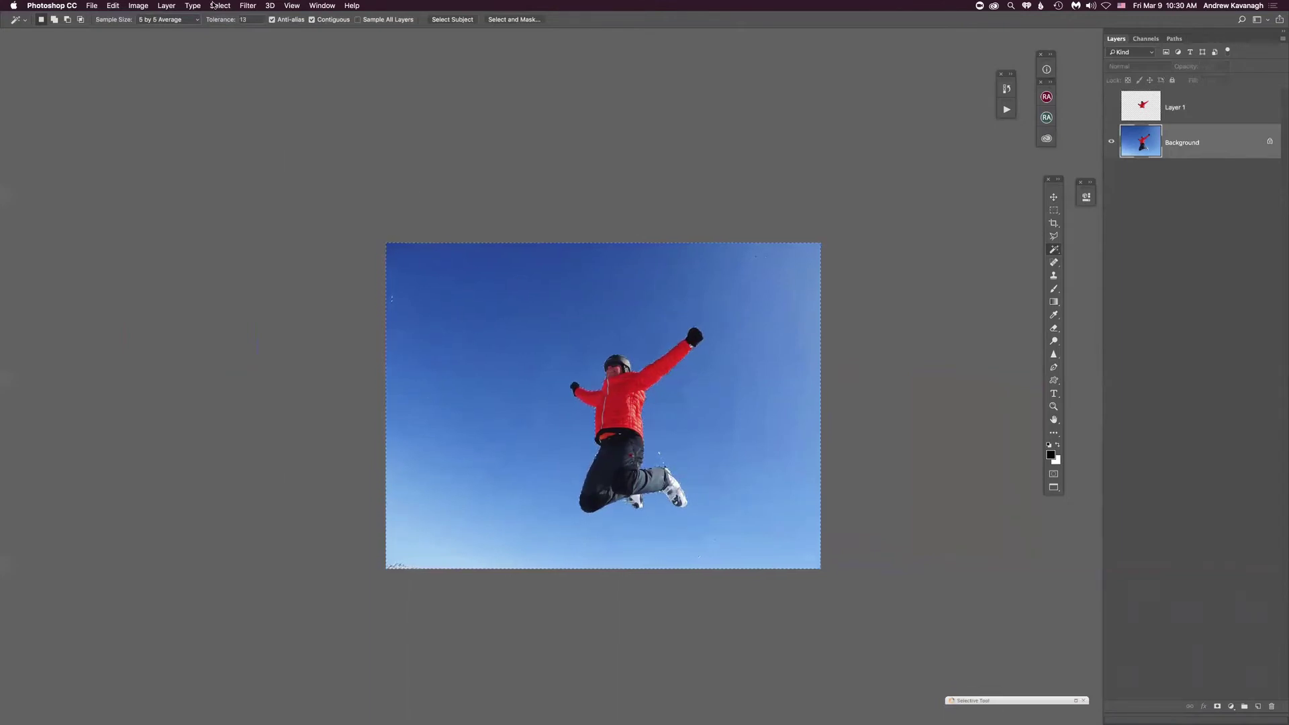
- Invert the sky selection to the skier and subtract the stray specks in the sky with the Rectangular Marquee Tool
{"action": "right_click", "coordinate": [569, 340]}
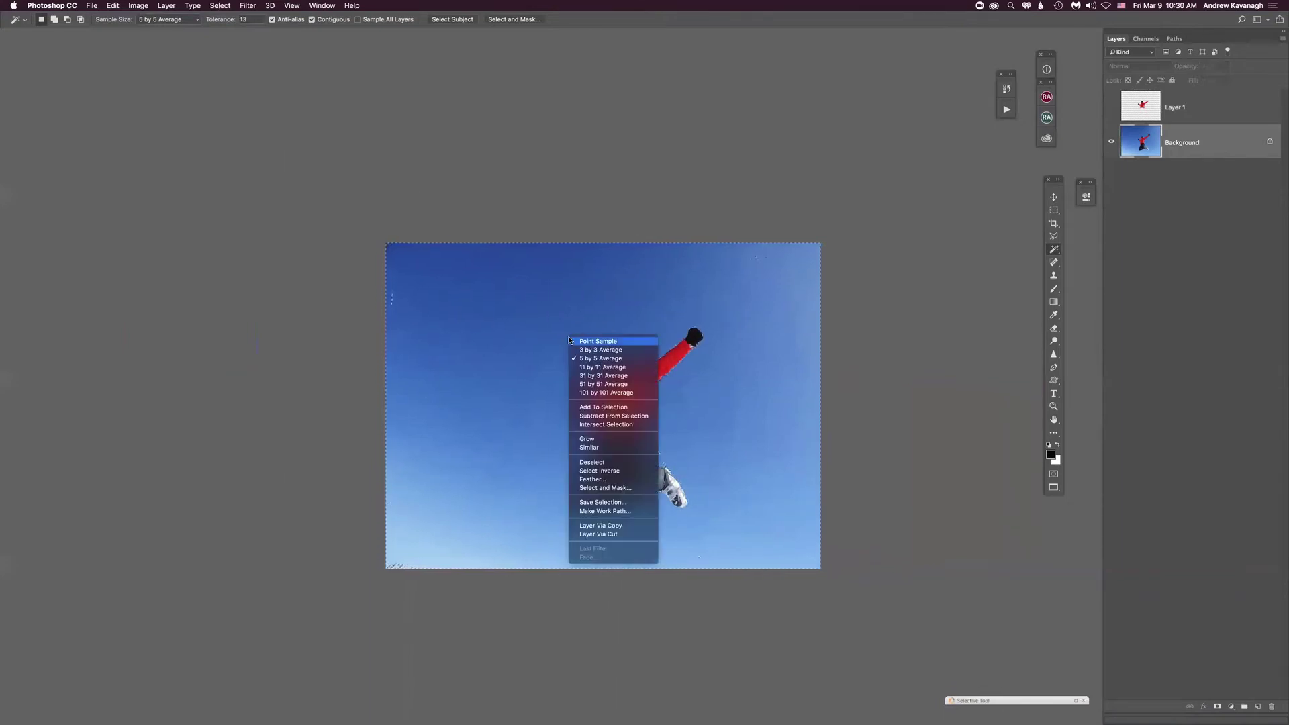
{"action": "left_click", "coordinate": [588, 472]}
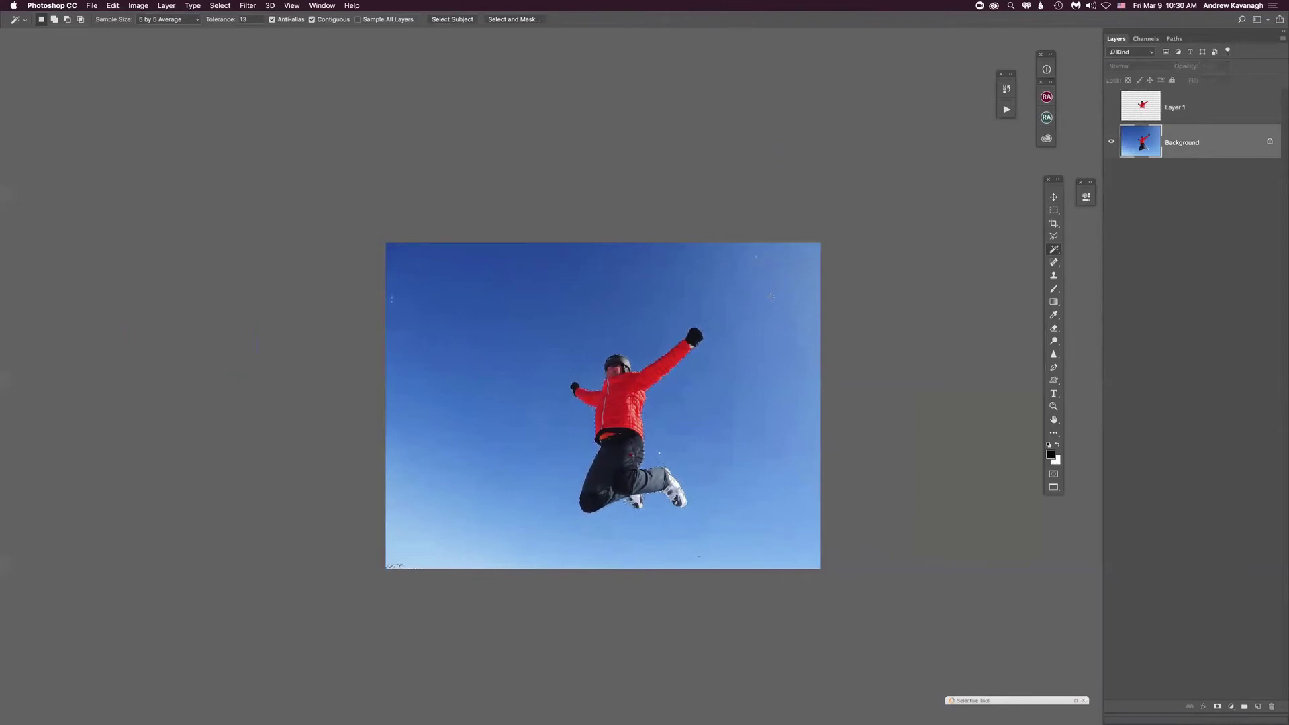
{"action": "key", "text": "m"}
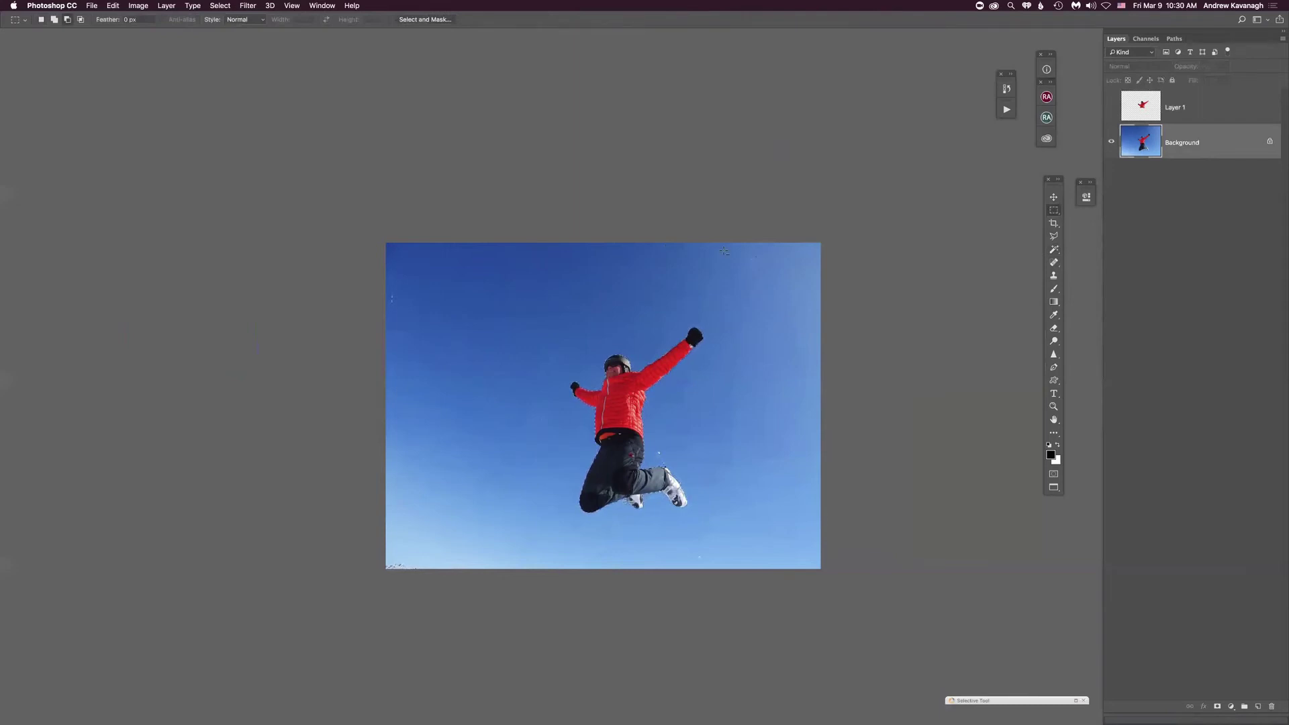
{"action": "left_click", "coordinate": [625, 262]}
{"action": "key", "text": "alt"}
{"action": "left_click_drag", "start_coordinate": [659, 278], "coordinate": [660, 279]}
{"action": "left_click_drag", "start_coordinate": [380, 265], "coordinate": [428, 344]}
{"action": "left_click_drag", "start_coordinate": [655, 445], "coordinate": [671, 464]}
- Copy the selected skier to a new layer named "Skiir" and hide the Background layer
{"action": "key", "text": "super+shift+n"}
{"action": "type", "text": "S"}
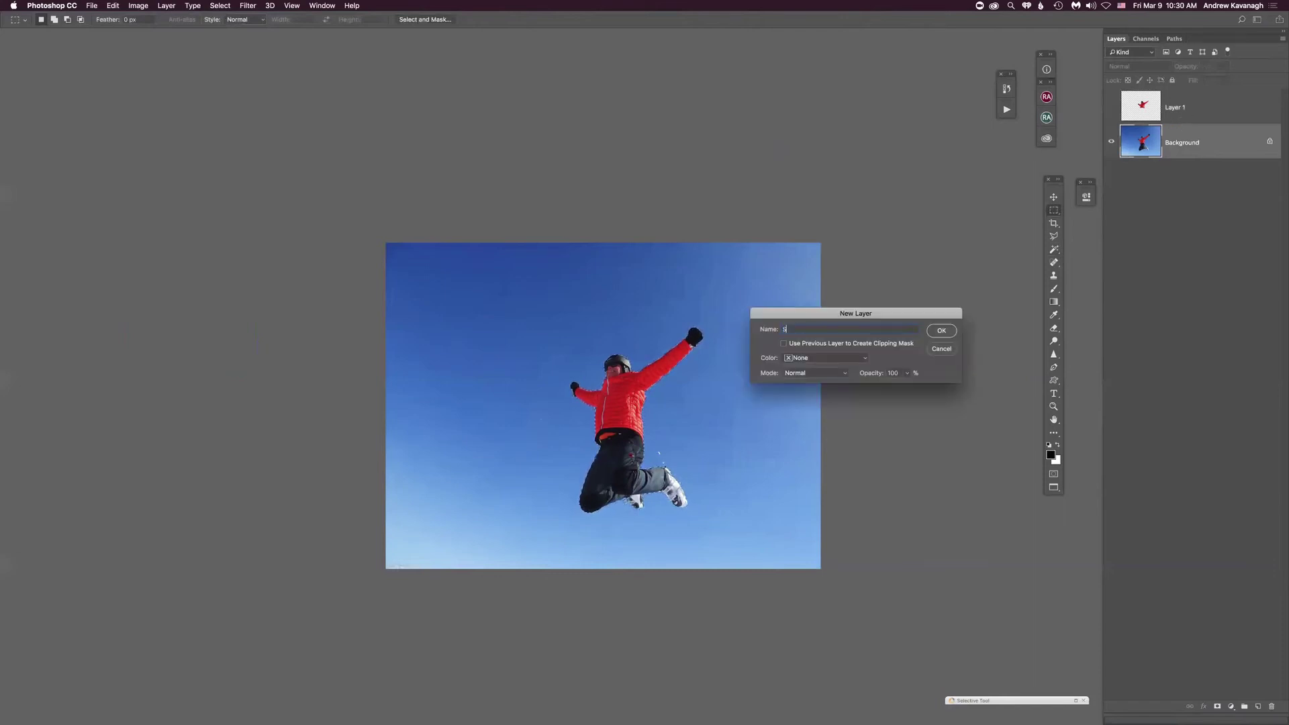
{"action": "type", "text": "kiir"}
{"action": "key", "text": "Return"}
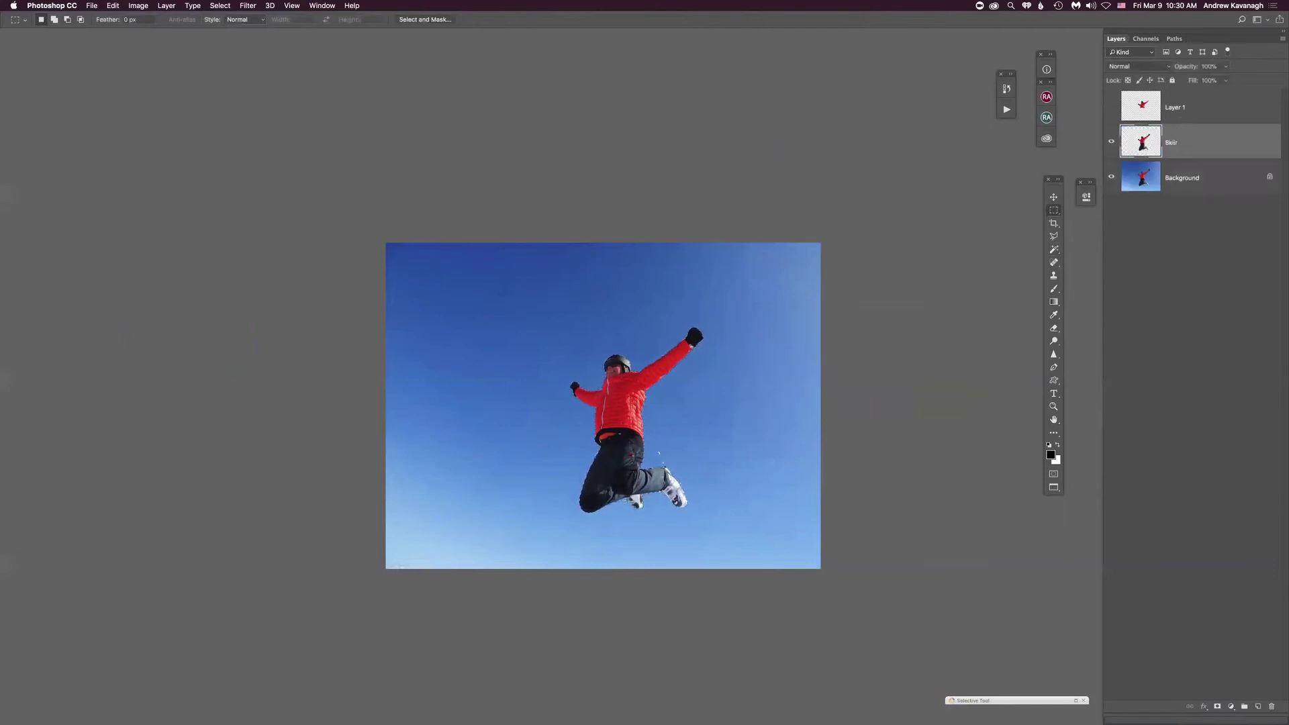
{"action": "left_click", "coordinate": [1111, 177]}
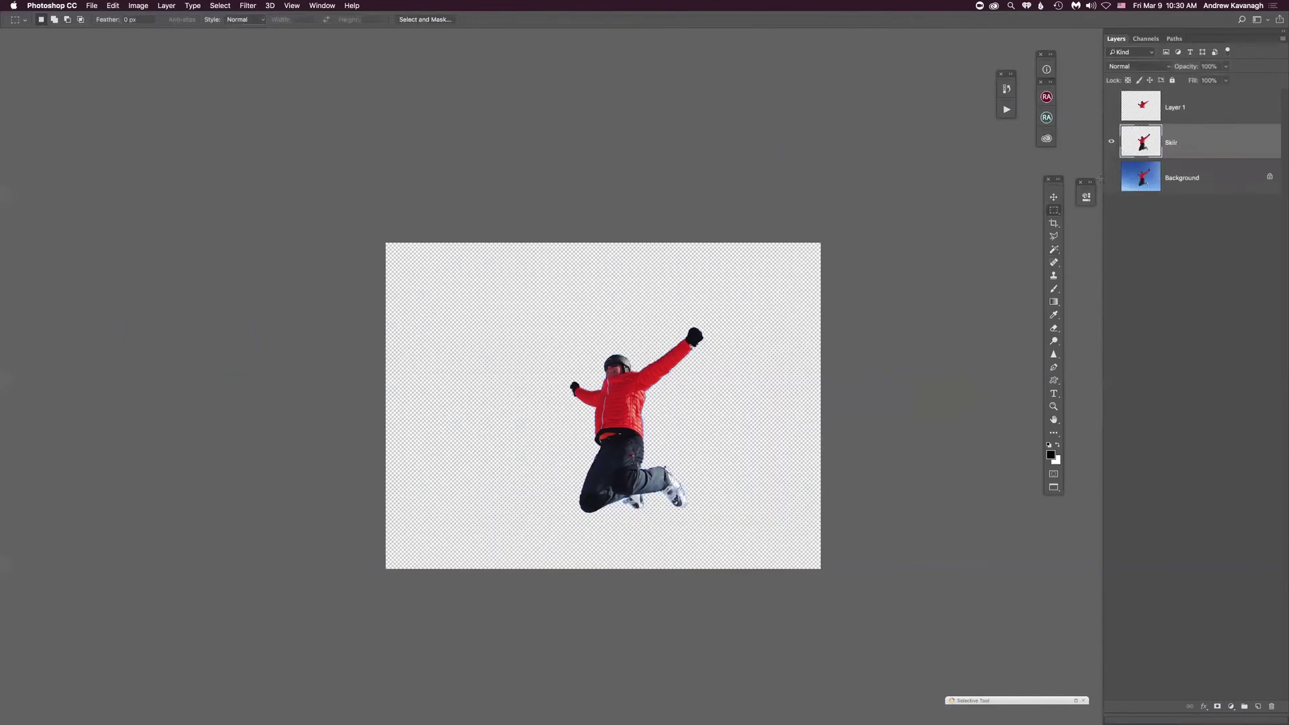
- Show the documents as floating windows, uncover the snowy hill image, and copy the Skiir layer into it
{"action": "key", "text": "f"}
{"action": "key", "text": "f"}
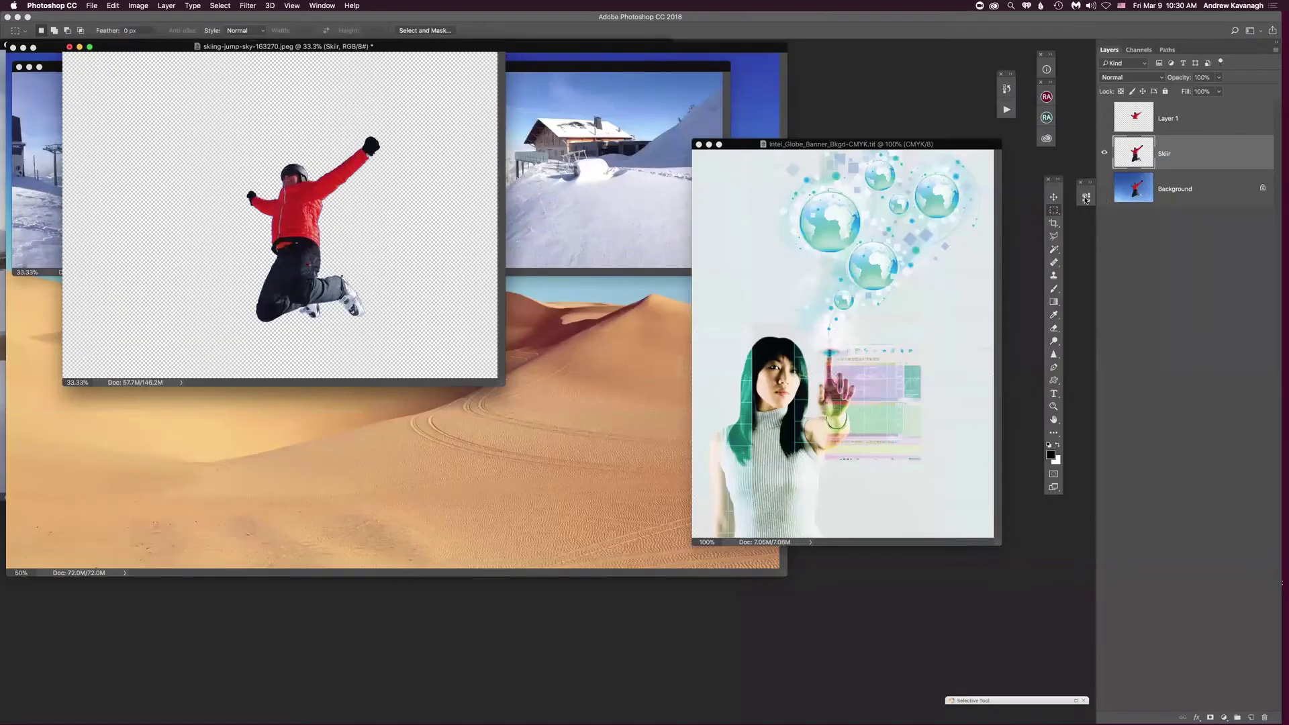
{"action": "left_click_drag", "start_coordinate": [456, 50], "coordinate": [965, 197]}
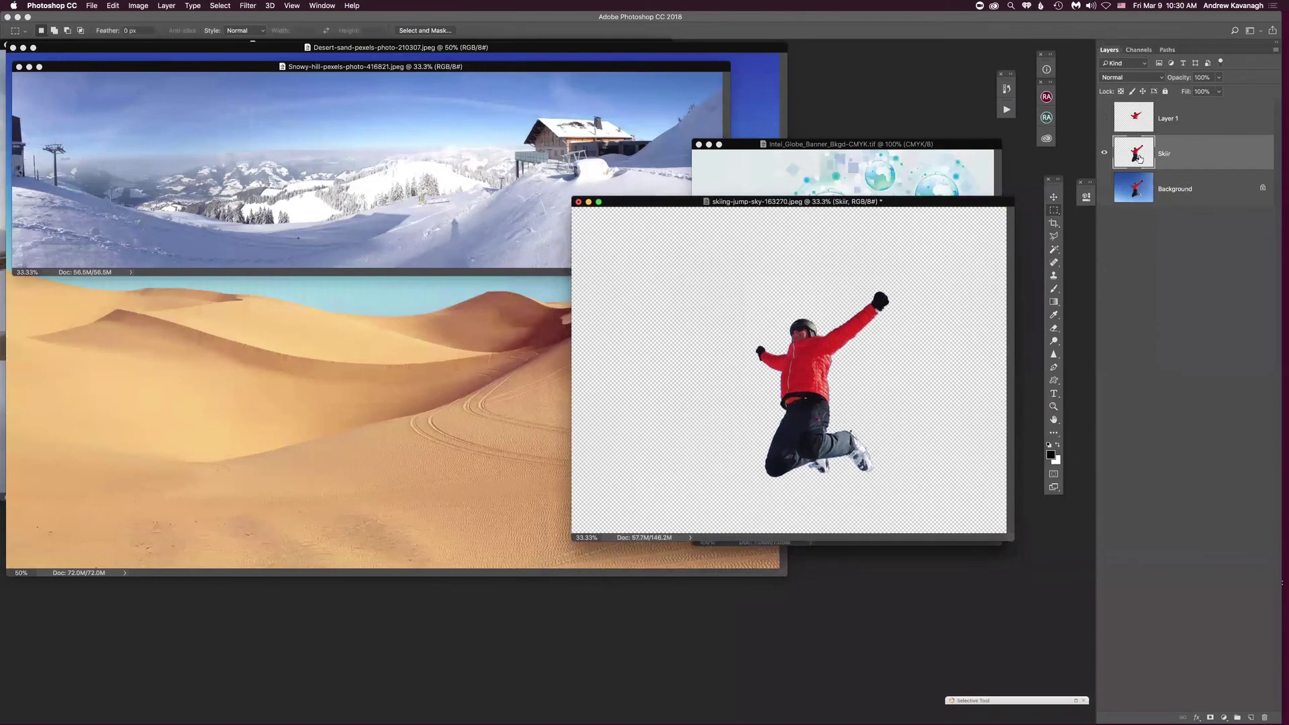
{"action": "left_click_drag", "start_coordinate": [1135, 153], "coordinate": [412, 135]}
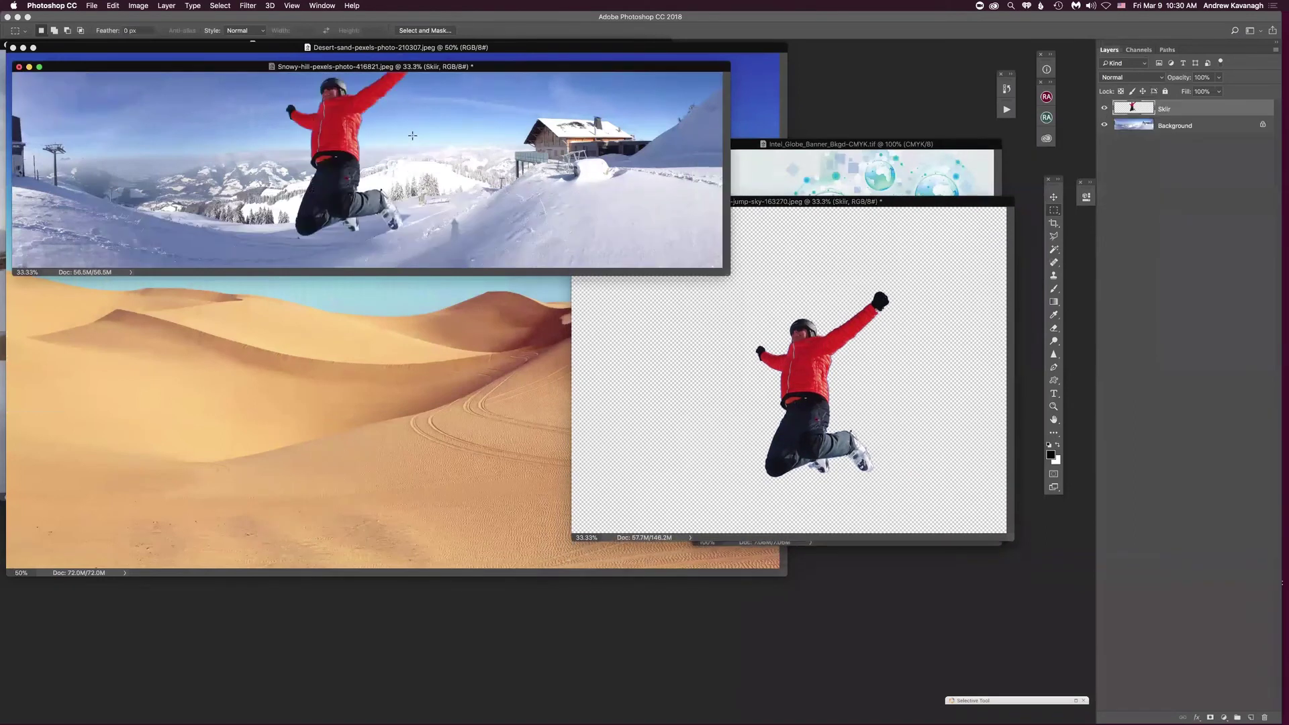
- Show the snowy hill document full screen and move the skier down until the raised glove is inside the image
{"action": "key", "text": "f"}
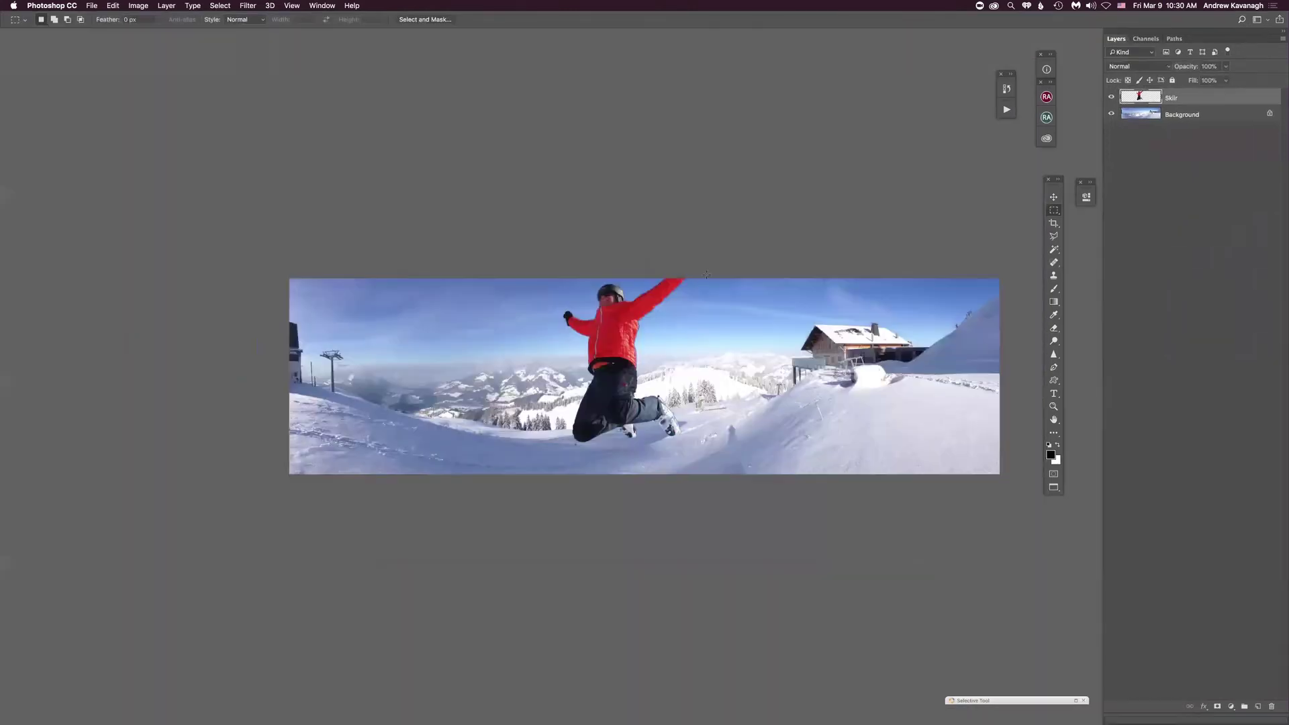
{"action": "key", "text": "v"}
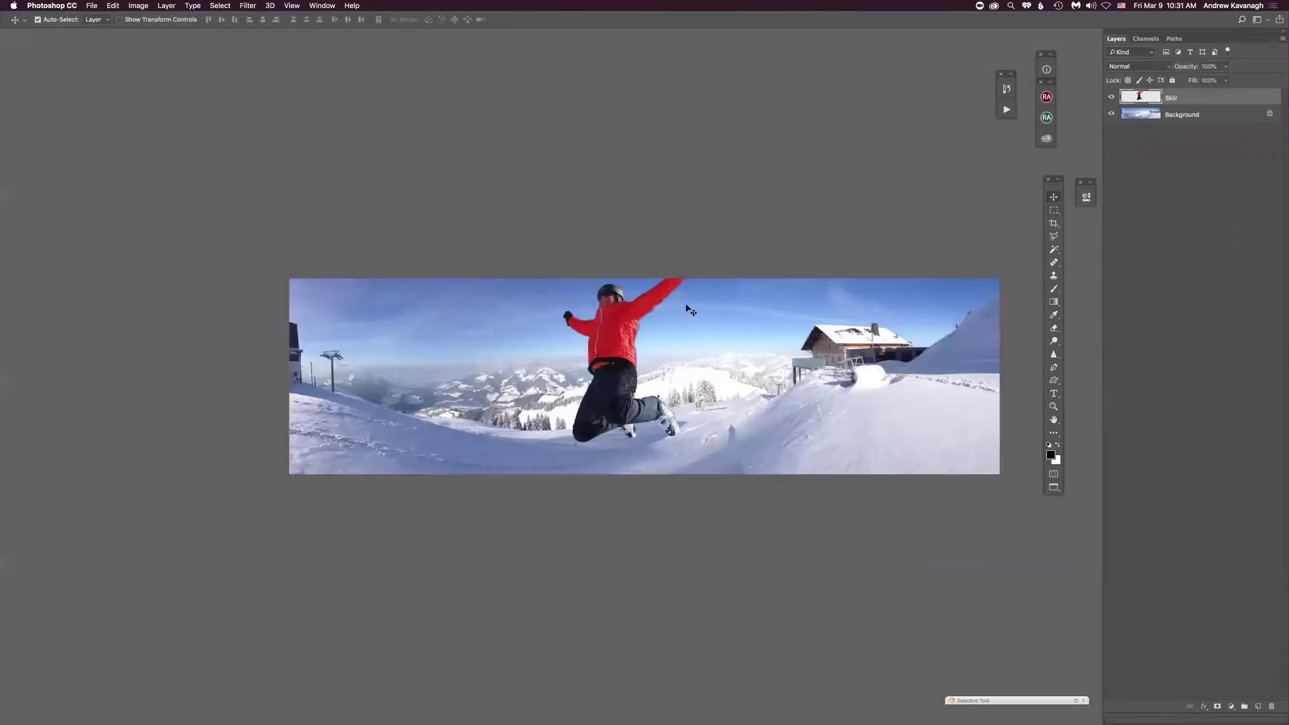
{"action": "left_click_drag", "start_coordinate": [609, 360], "coordinate": [609, 379]}
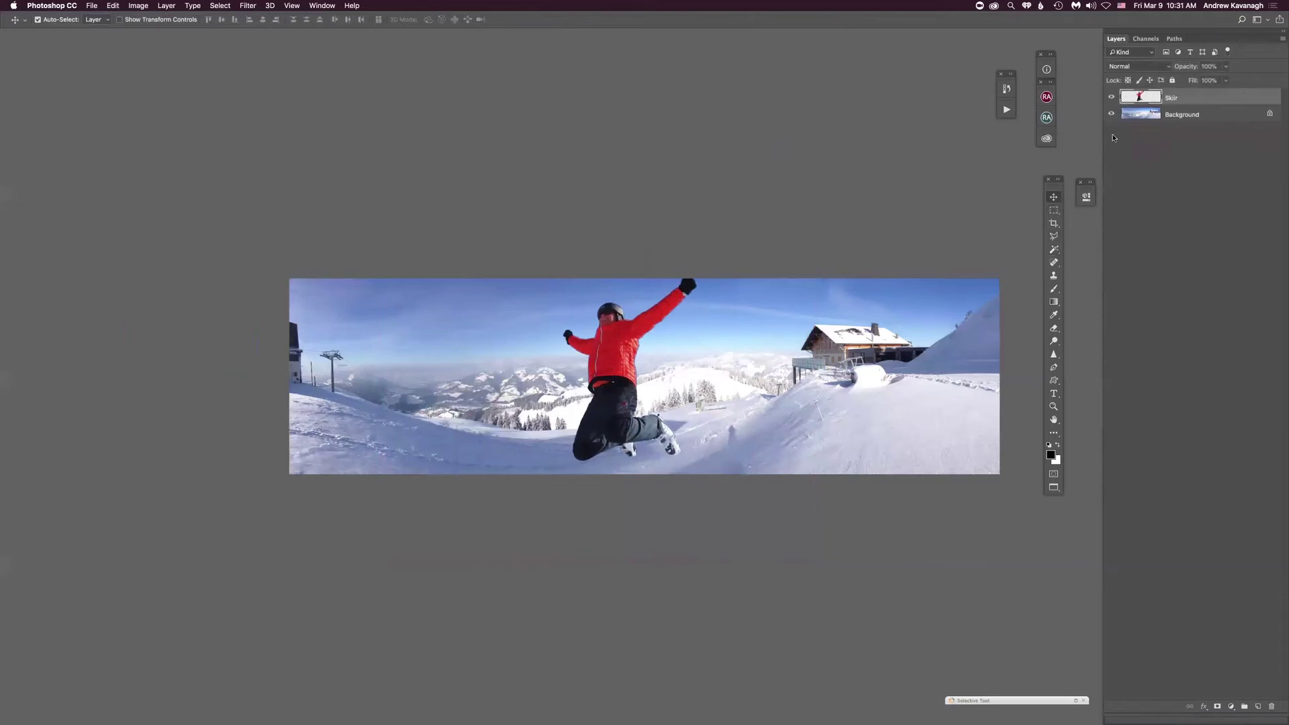
- Convert the Skiir layer to a smart object and scale the skier down proportionally about its centre within the panorama
{"action": "right_click", "coordinate": [1177, 99]}
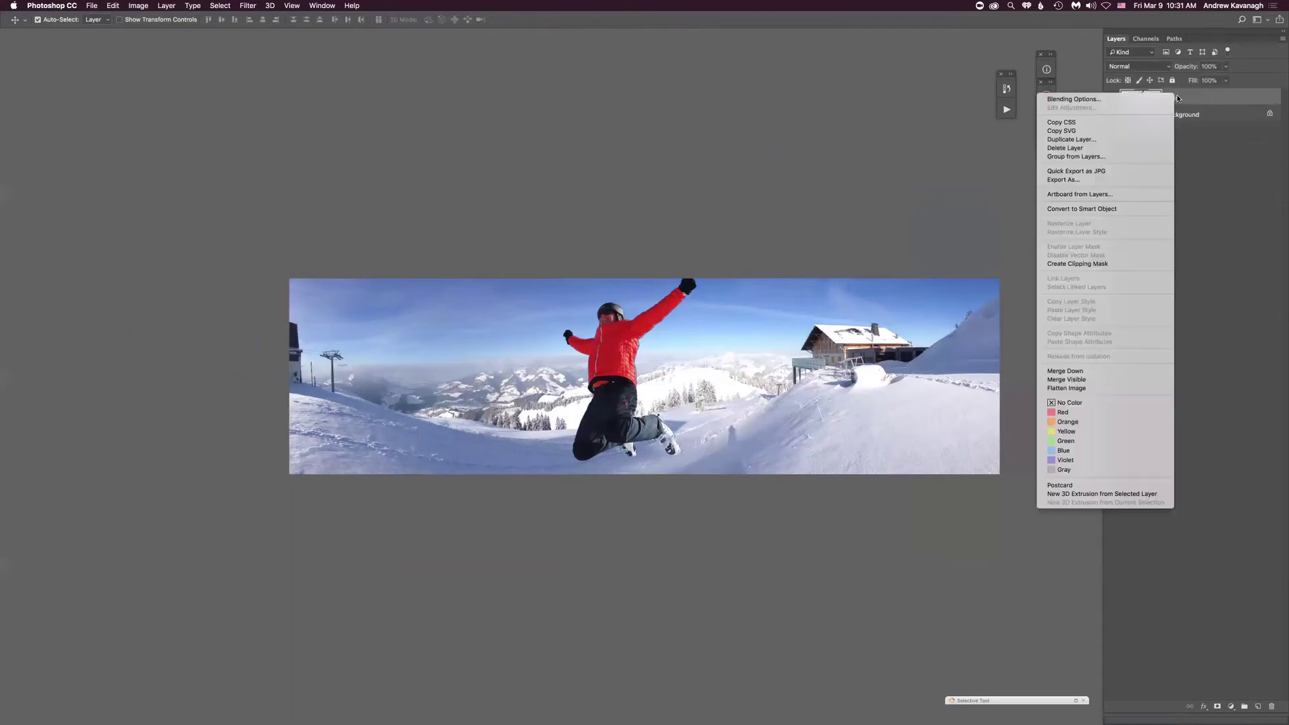
{"action": "left_click", "coordinate": [1093, 208]}
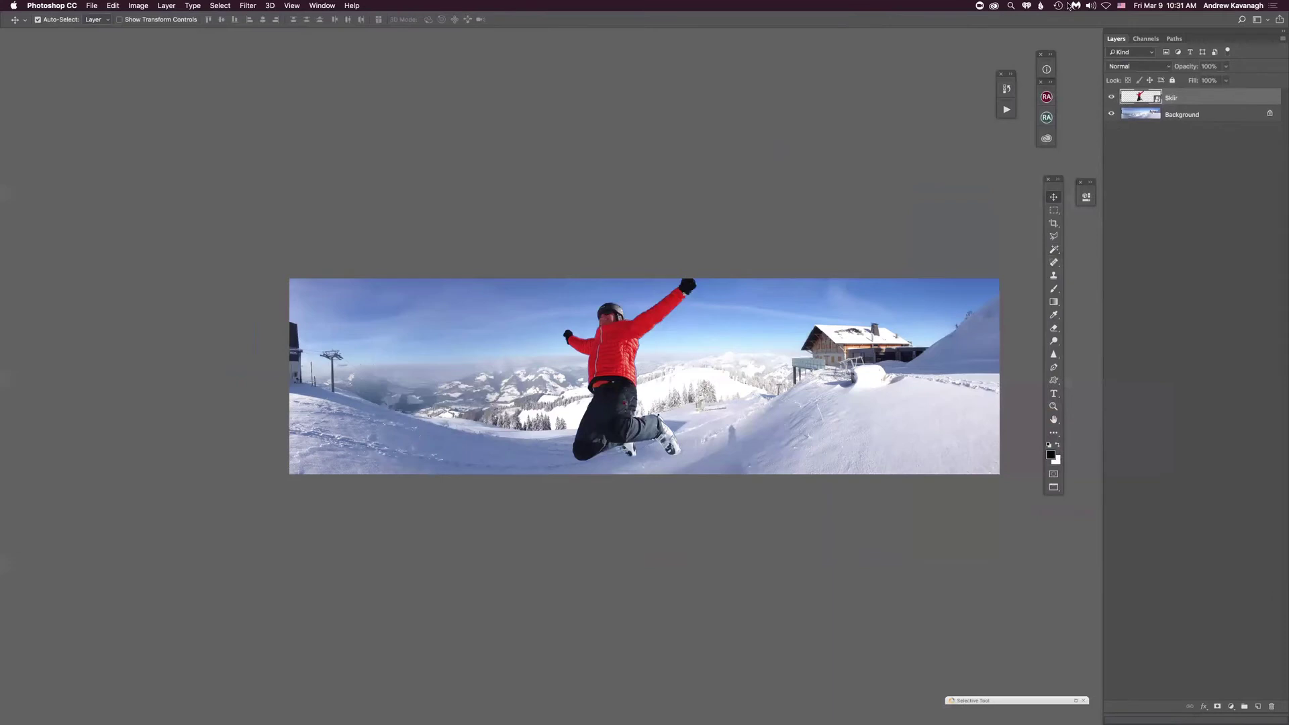
{"action": "key", "text": "super+t"}
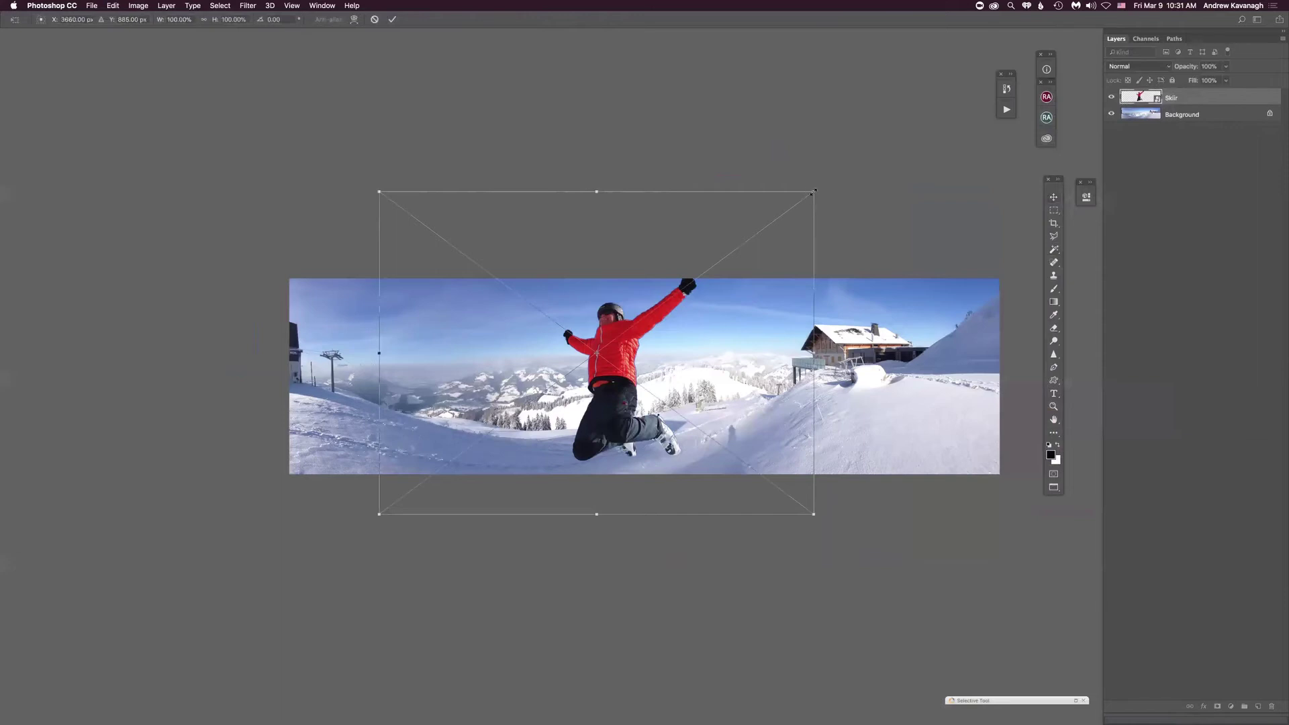
{"action": "left_click_drag", "start_coordinate": [813, 191], "coordinate": [754, 253]}
{"action": "key", "text": "Return"}
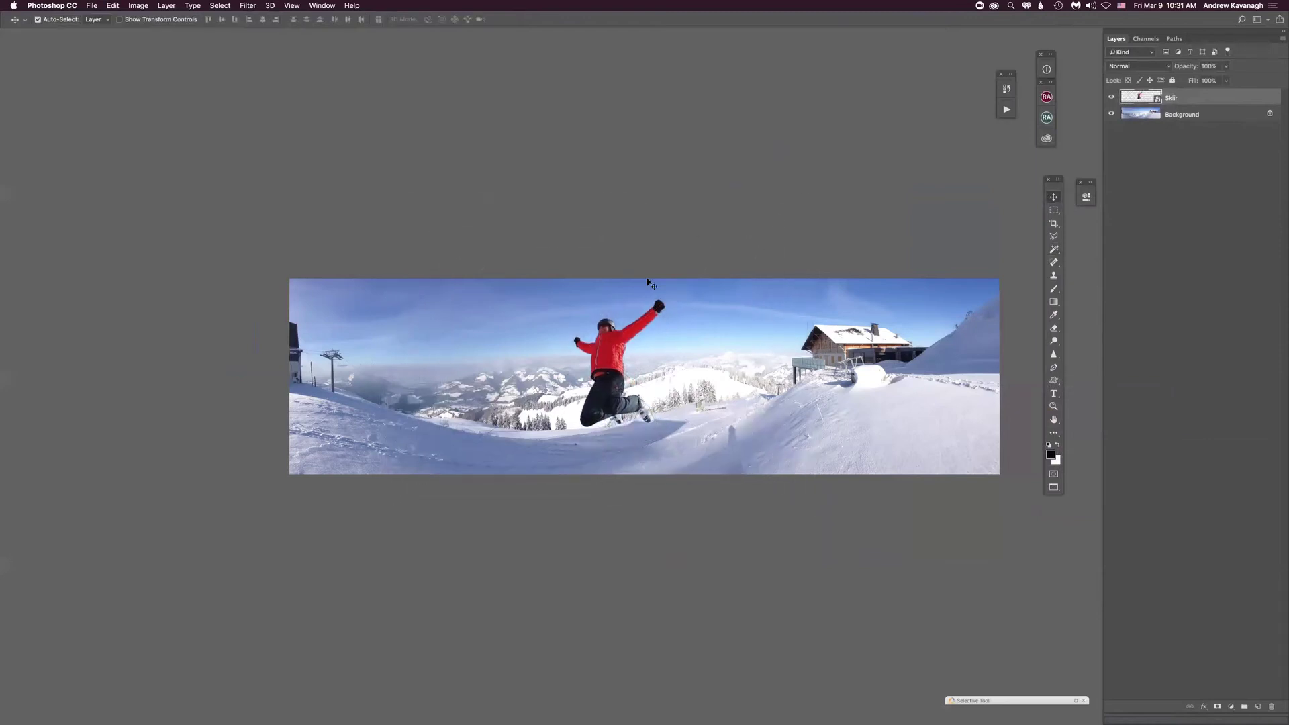
- Reposition the skier in the snowy hill panorama so the skier jumps over the valley left of centre, and return to floating windows
{"action": "left_click_drag", "start_coordinate": [603, 385], "coordinate": [527, 373]}
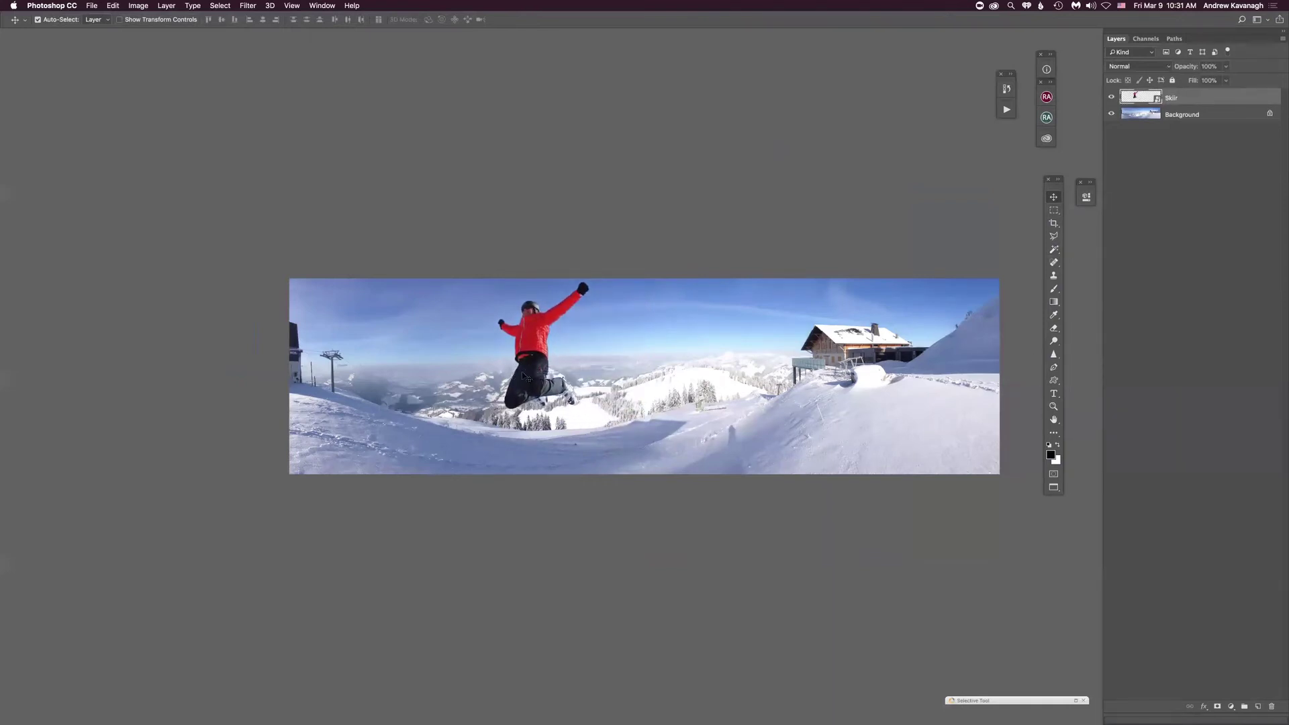
{"action": "mouse_move", "coordinate": [578, 388]}
{"action": "left_mouse_down"}
{"action": "mouse_move", "coordinate": [856, 396]}
{"action": "mouse_move", "coordinate": [527, 384]}
{"action": "mouse_move", "coordinate": [557, 397]}
{"action": "left_mouse_up"}
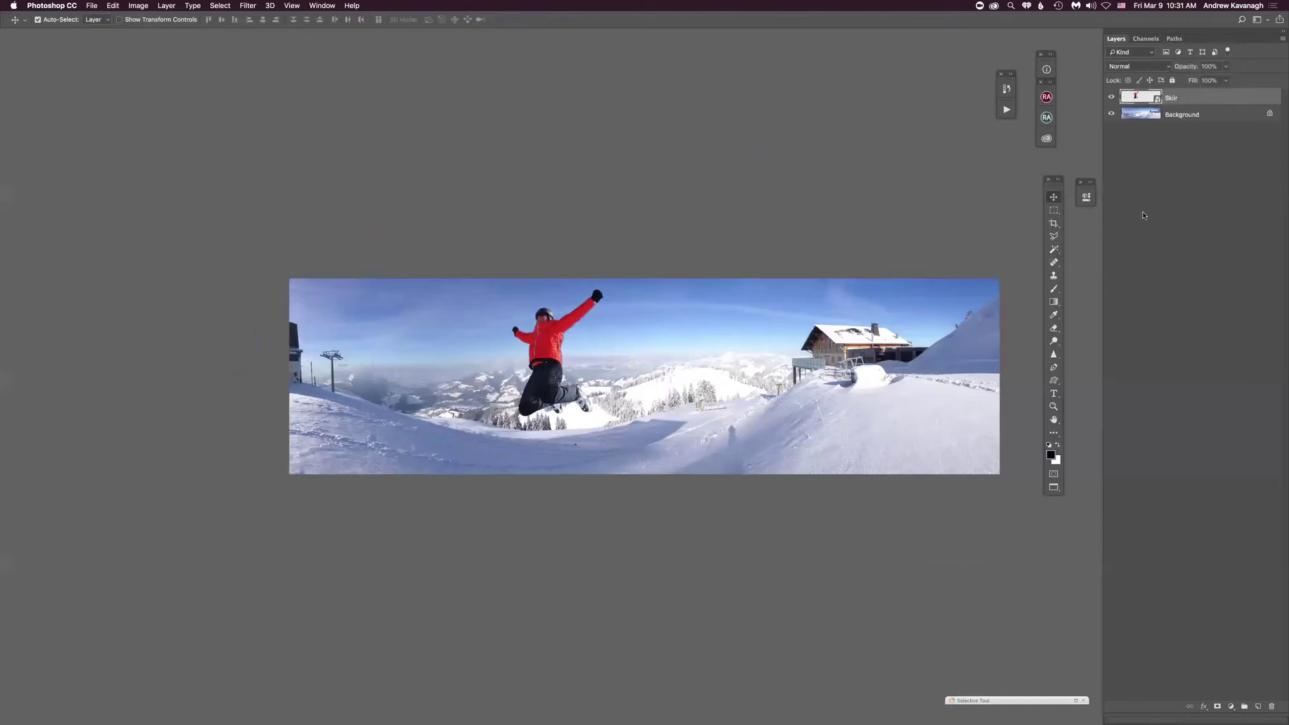
{"action": "key", "text": "f"}
{"action": "key", "text": "f"}
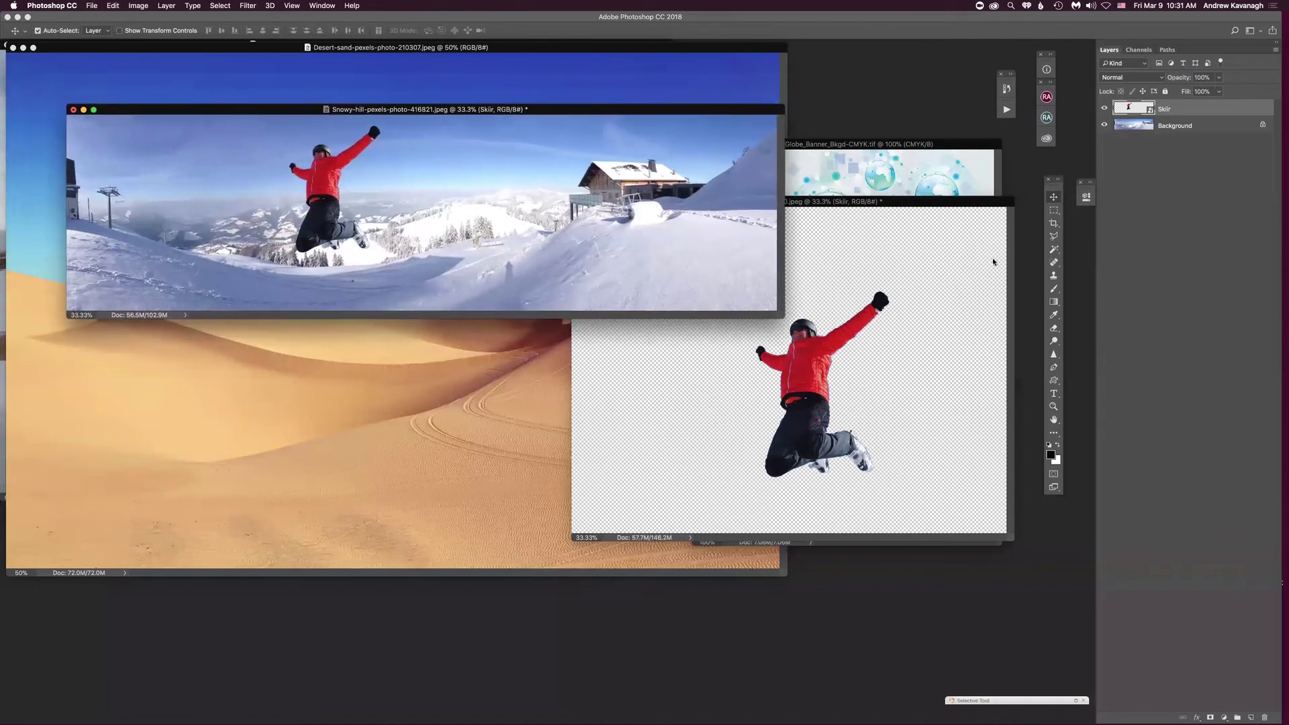
- Copy the cut-out skier layer into the desert sand image, raise the skier above the dunes, and show that document full screen
{"action": "left_click", "coordinate": [883, 369]}
{"action": "left_click_drag", "start_coordinate": [1179, 153], "coordinate": [403, 436]}
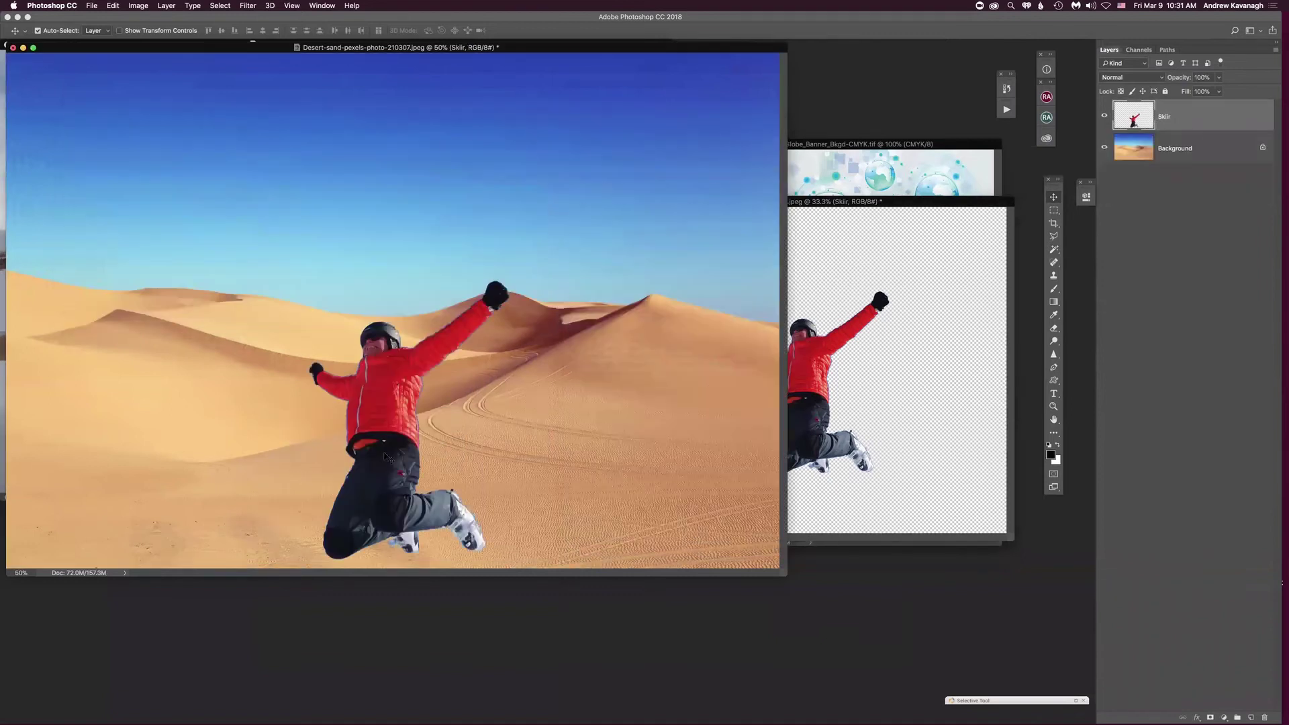
{"action": "left_click_drag", "start_coordinate": [389, 381], "coordinate": [378, 279]}
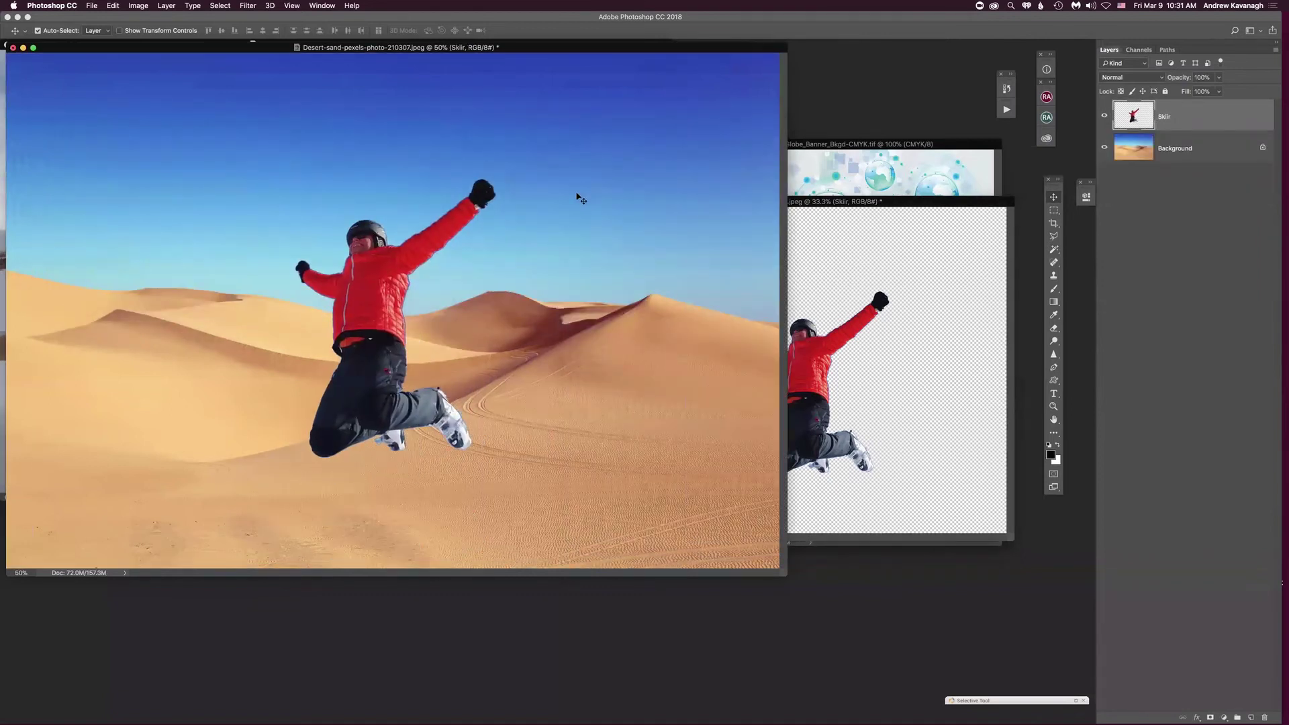
{"action": "key", "text": "f"}
{"action": "scroll", "coordinate": [698, 433], "scroll_direction": "right", "scroll_amount": 5}
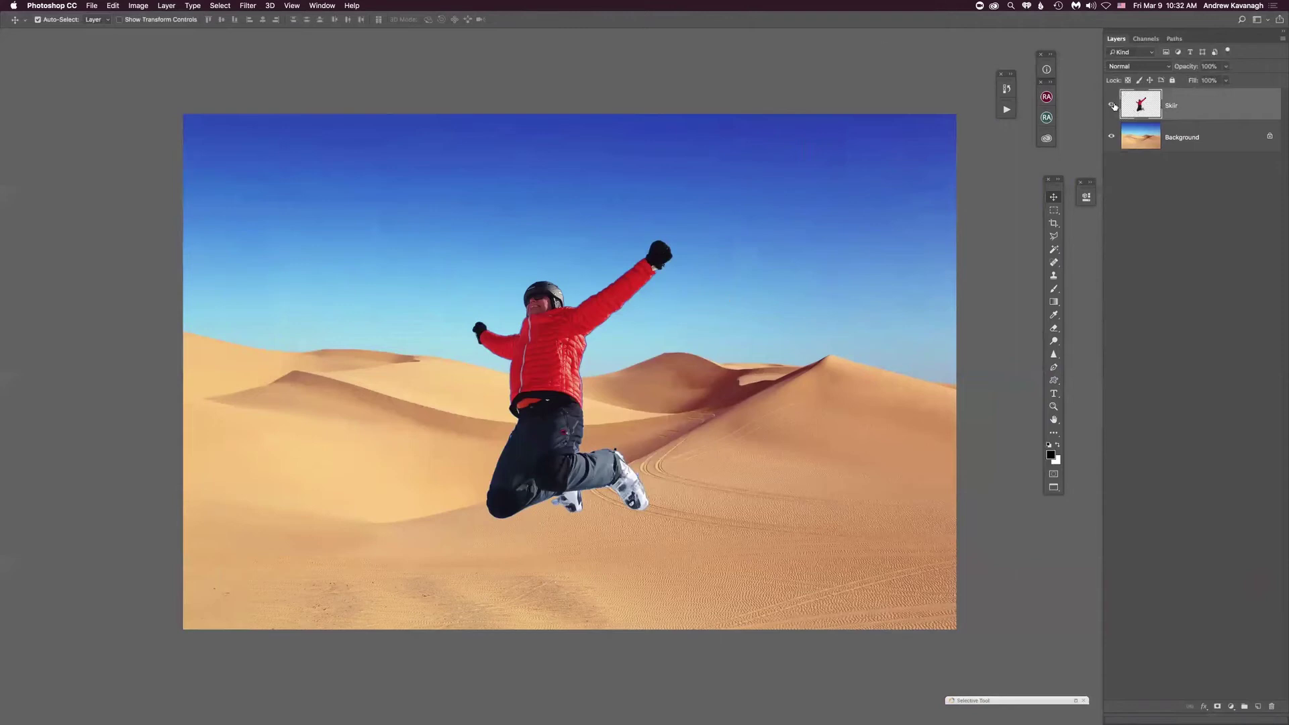
- Compare the desert image with and without the skier, and try defringing the Skiir layer by 1 pixel
{"action": "left_click", "coordinate": [1111, 105]}
{"action": "left_click", "coordinate": [1111, 105]}
{"action": "left_click", "coordinate": [165, 7]}
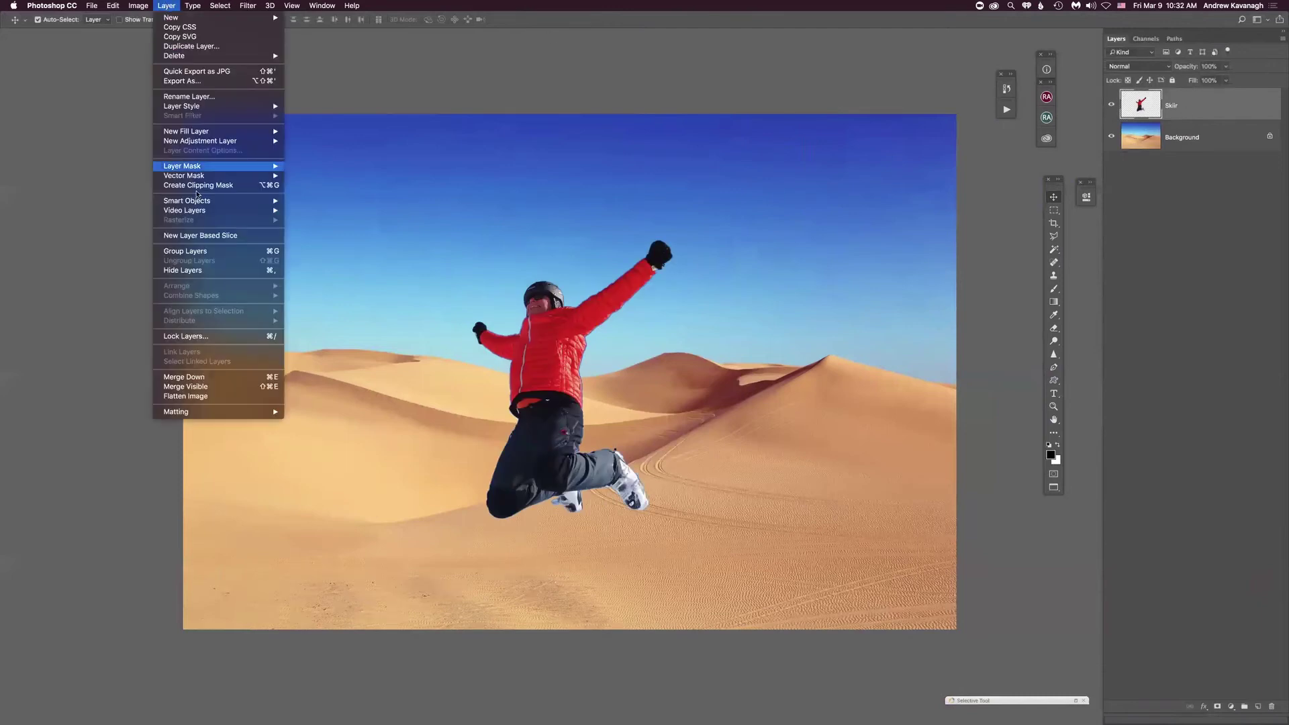
{"action": "mouse_move", "coordinate": [205, 413]}
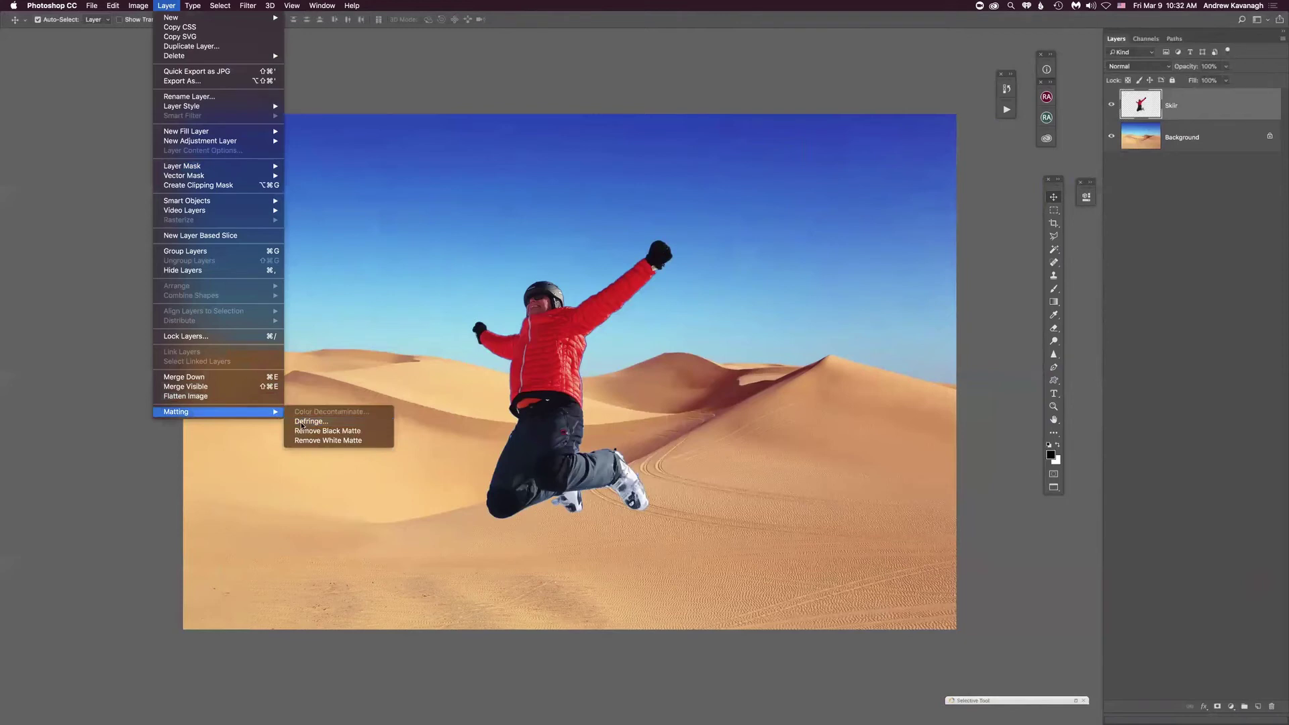
{"action": "left_click", "coordinate": [309, 421]}
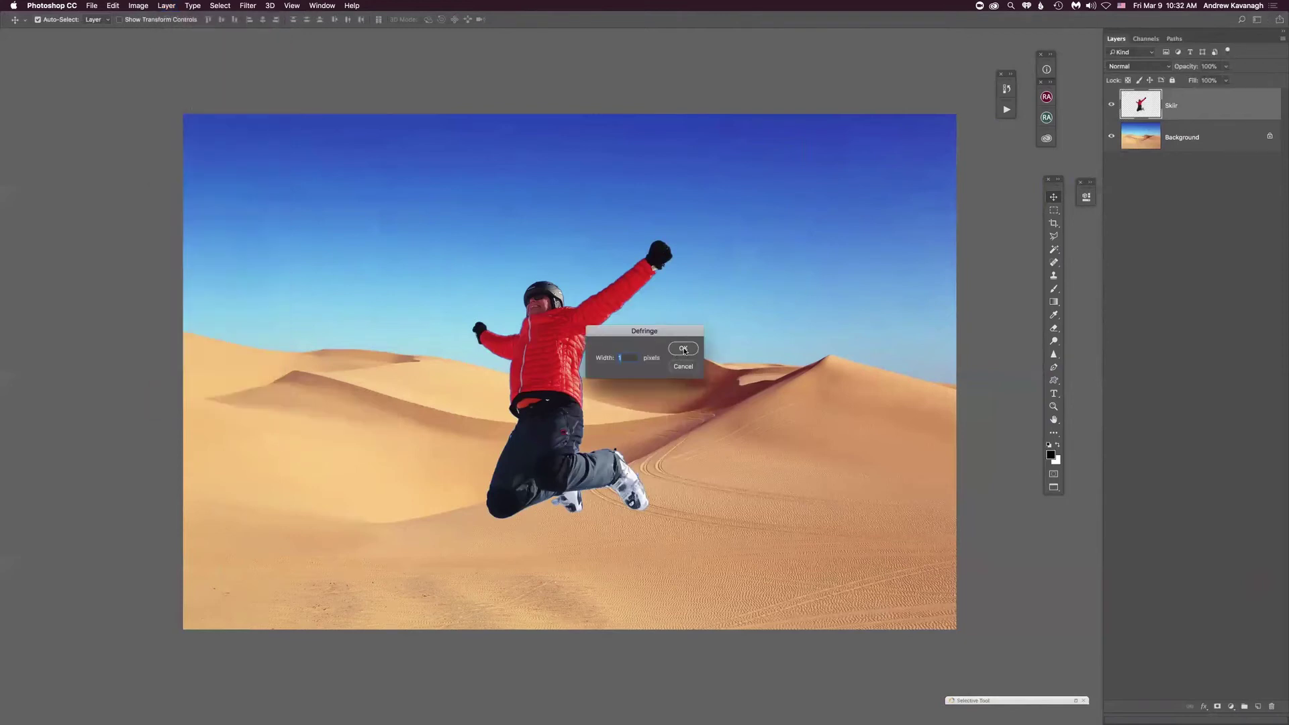
{"action": "left_click", "coordinate": [683, 347]}
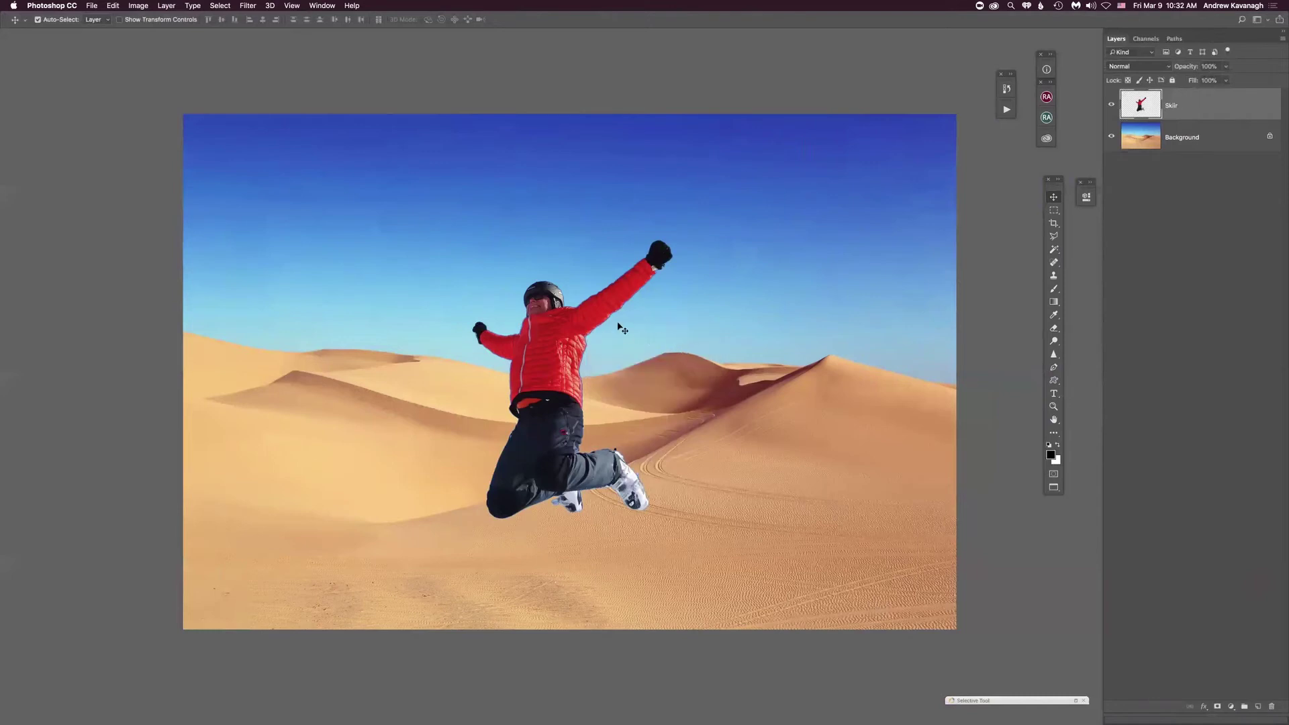
{"action": "key", "text": "super"}
- Defringe the Skiir layer with a width of 2 pixels and check the skier's edges with and without the Background layer
{"action": "left_click", "coordinate": [166, 5]}
{"action": "mouse_move", "coordinate": [221, 411]}
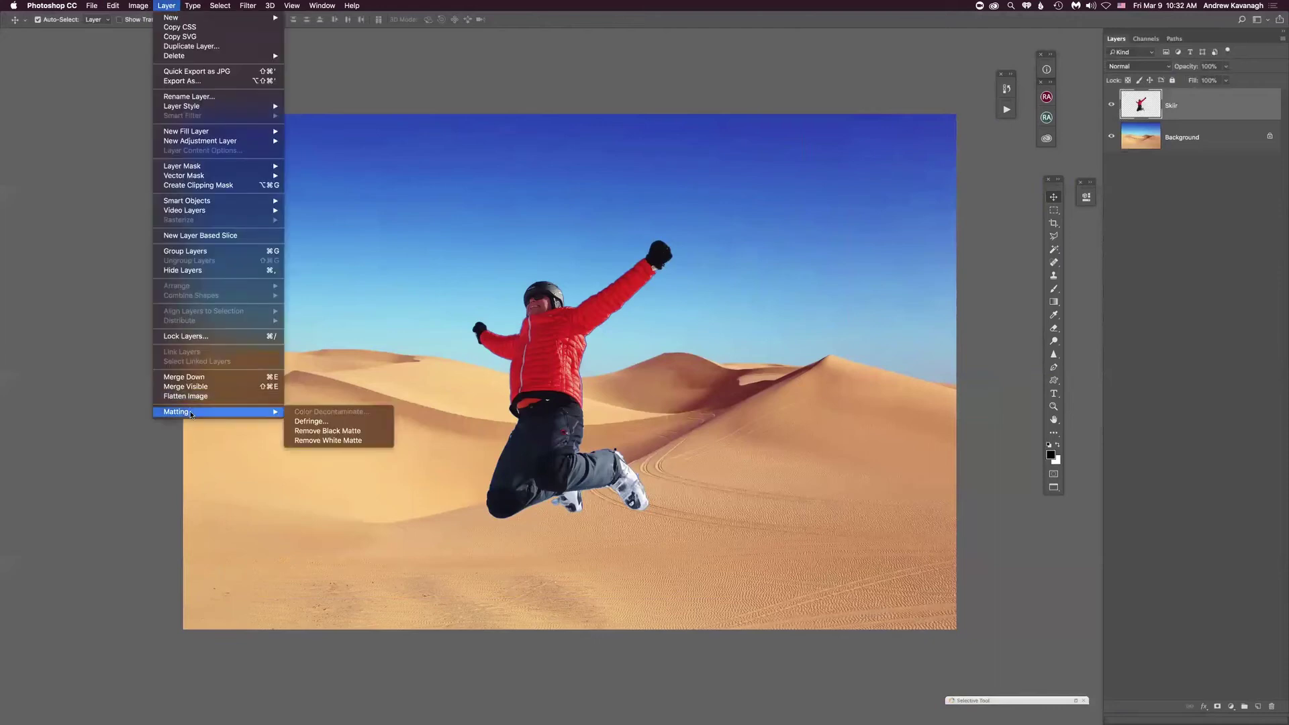
{"action": "left_click", "coordinate": [323, 422]}
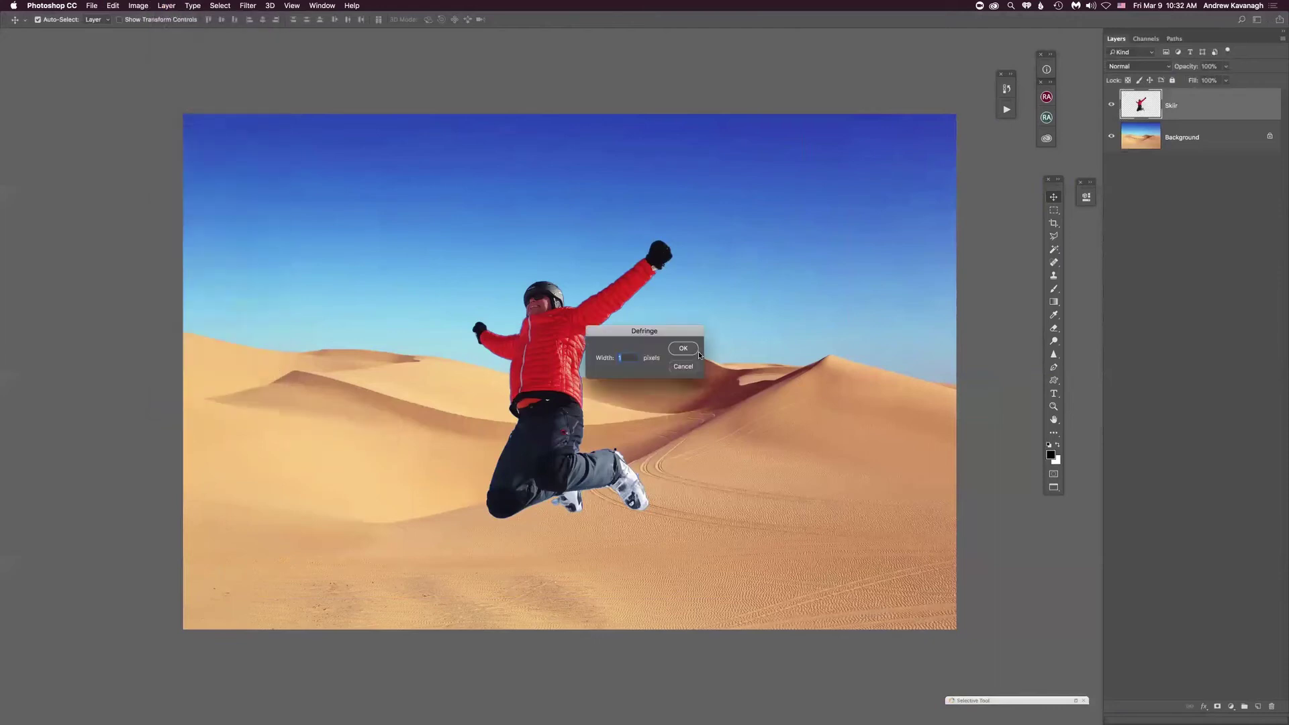
{"action": "type", "text": "2"}
{"action": "key", "text": "Return"}
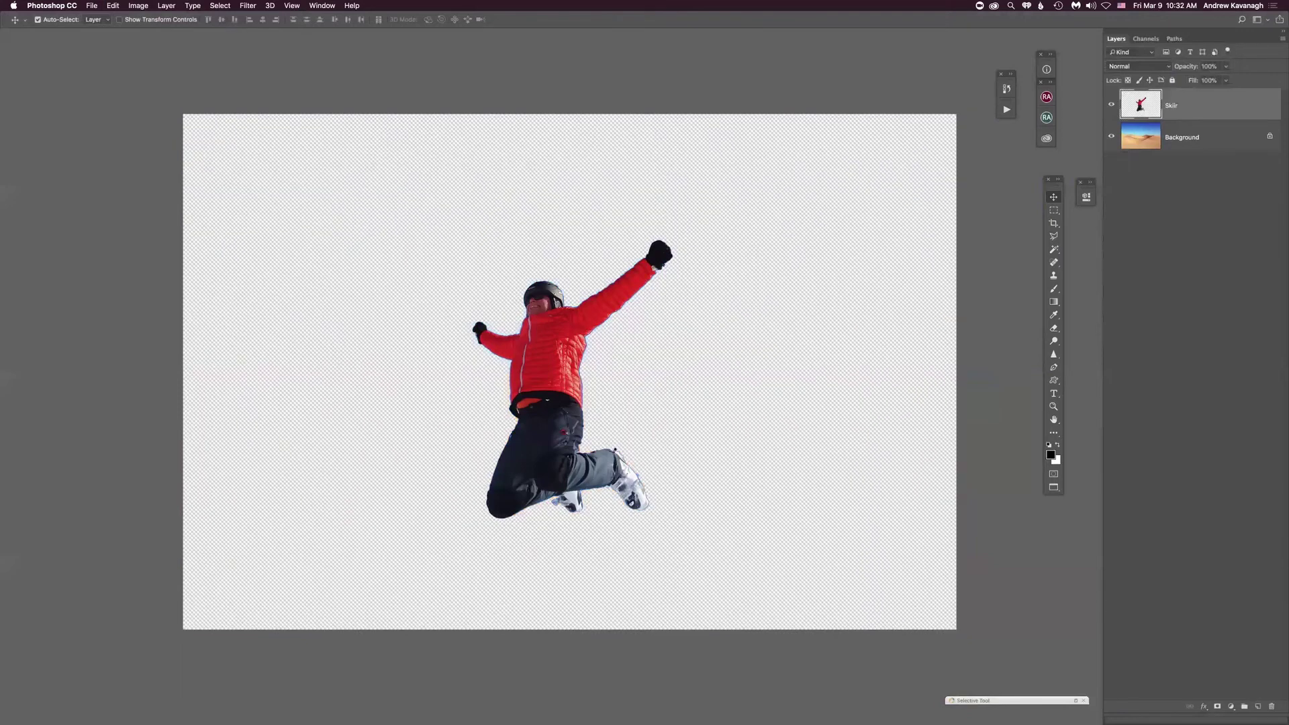
{"action": "left_click", "coordinate": [1111, 136]}
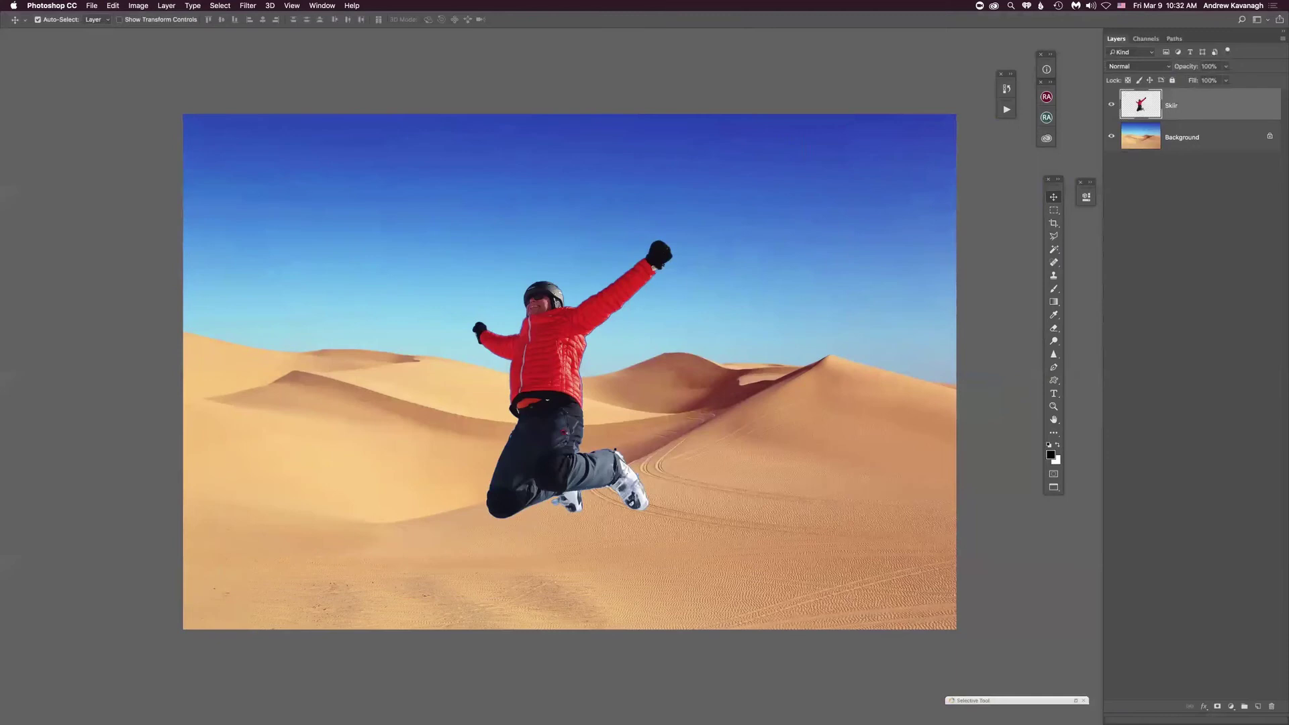
- Undo the defringe of the Skiir layer, checking the document's history
{"action": "key", "text": "super"}
{"action": "left_click", "coordinate": [1006, 89]}
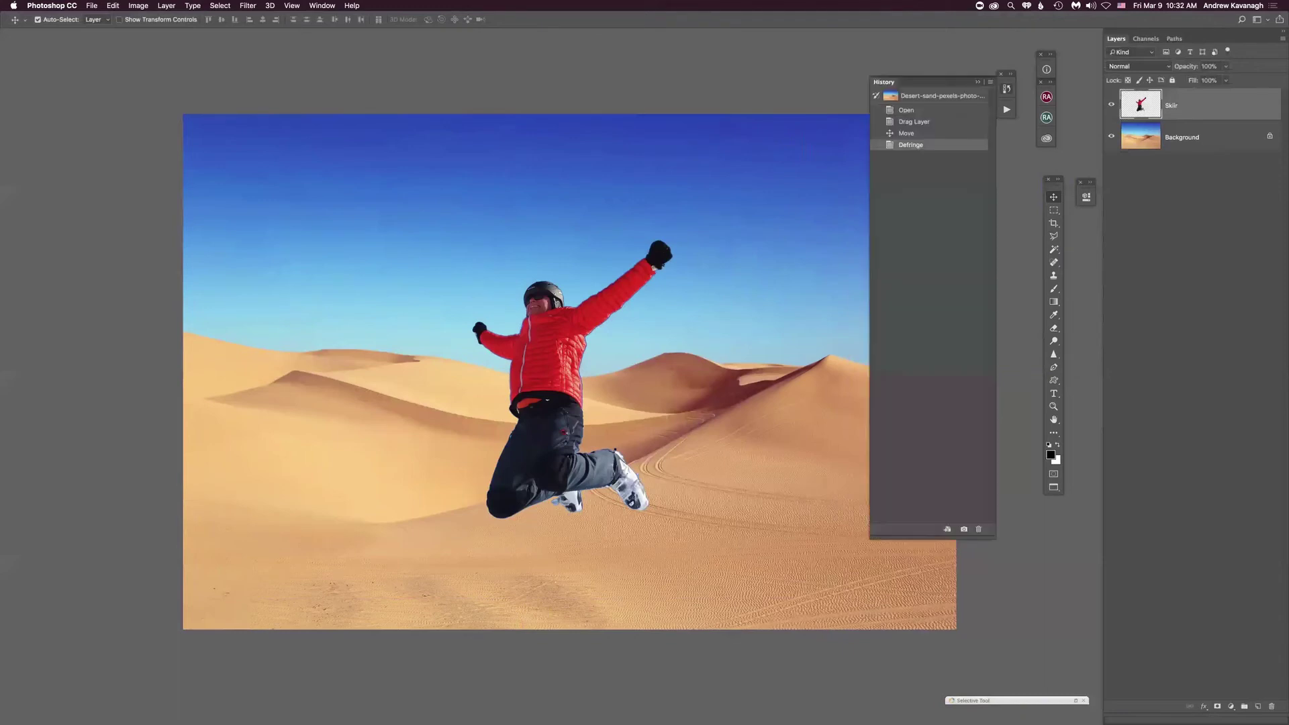
{"action": "key", "text": "super+z"}
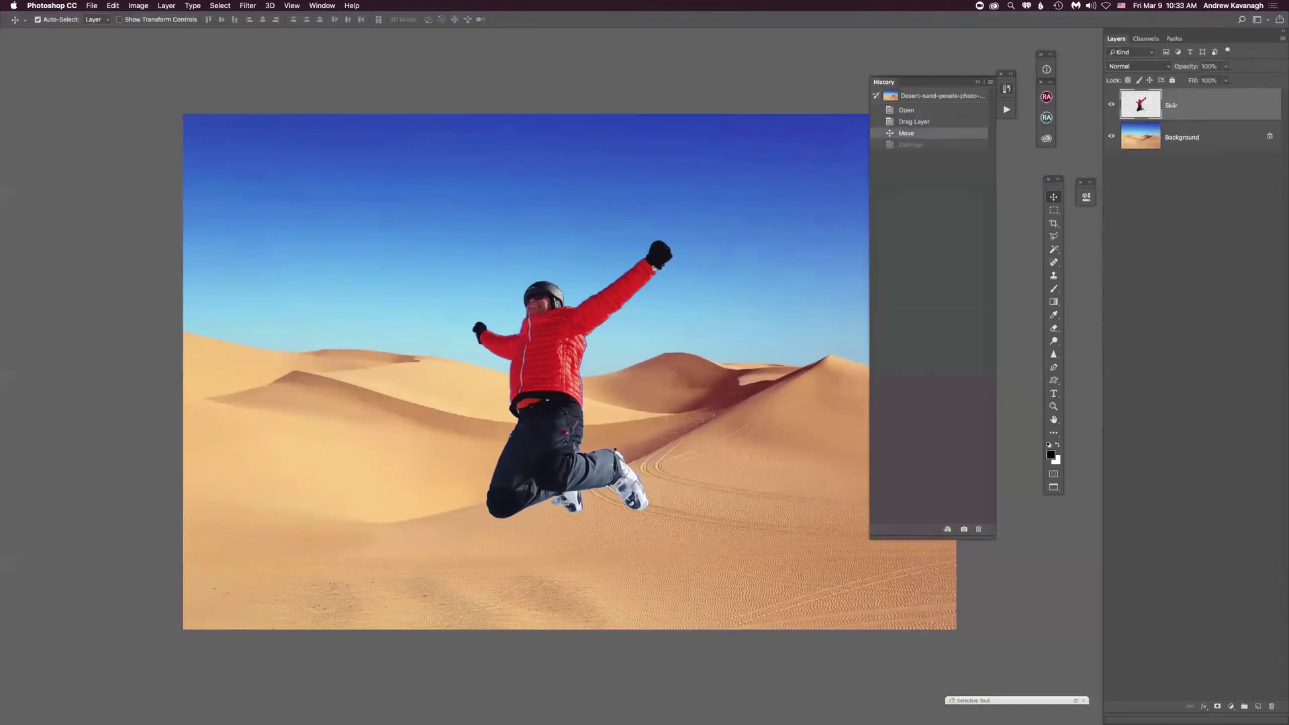
{"action": "left_click", "coordinate": [1006, 89]}
- Try defringing the Skiir layer with a width of 4 pixels and compare the skier's edges at fit-to-screen size
{"action": "left_click", "coordinate": [165, 6]}
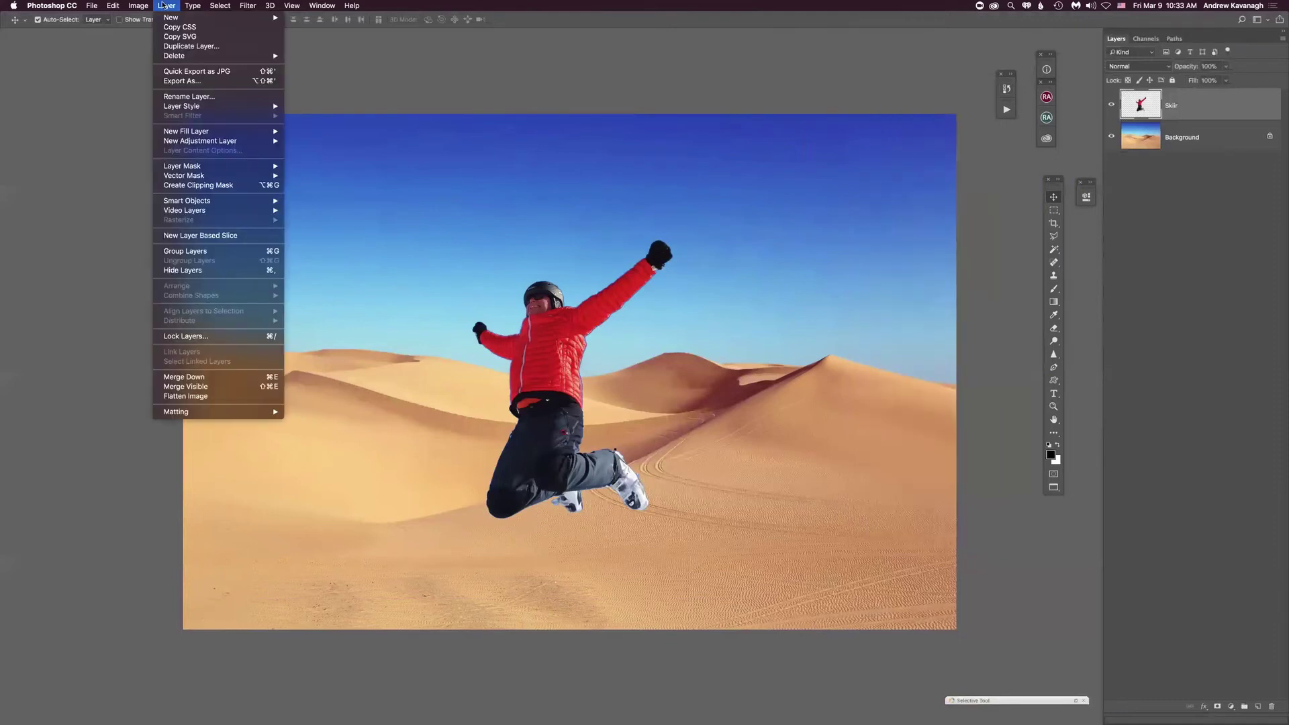
{"action": "mouse_move", "coordinate": [176, 412]}
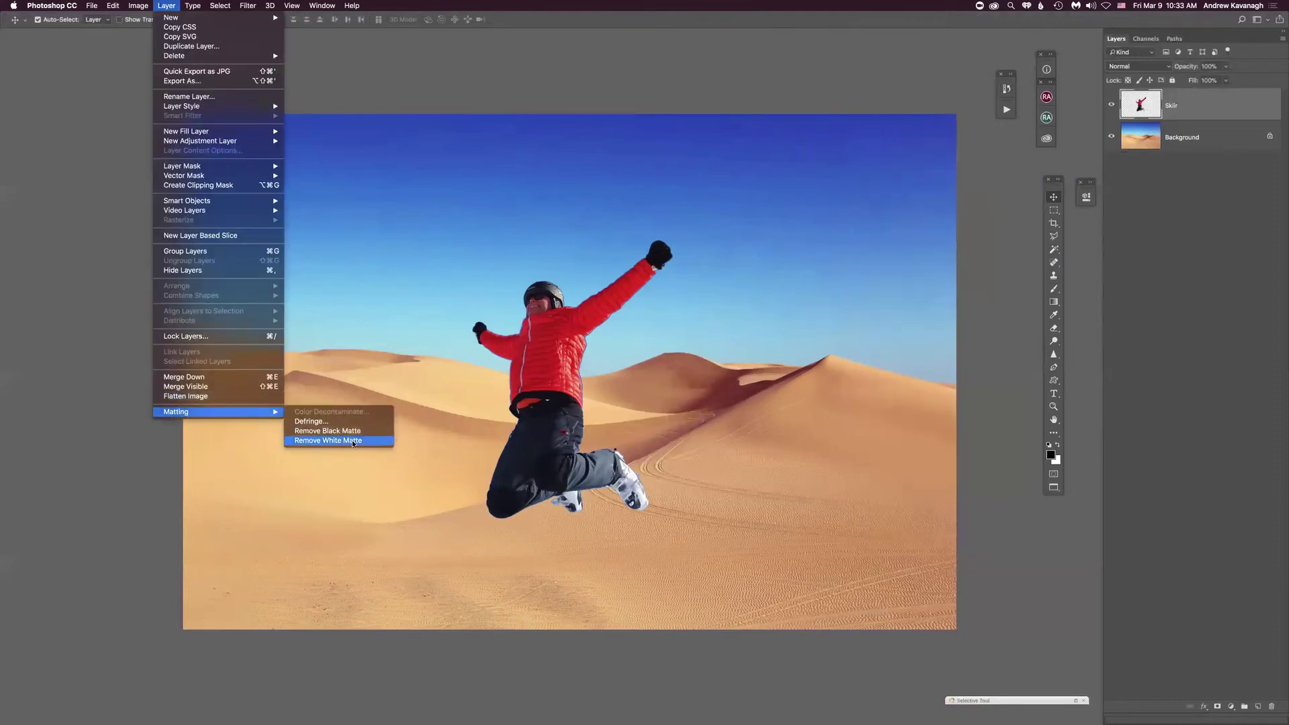
{"action": "left_click", "coordinate": [311, 421]}
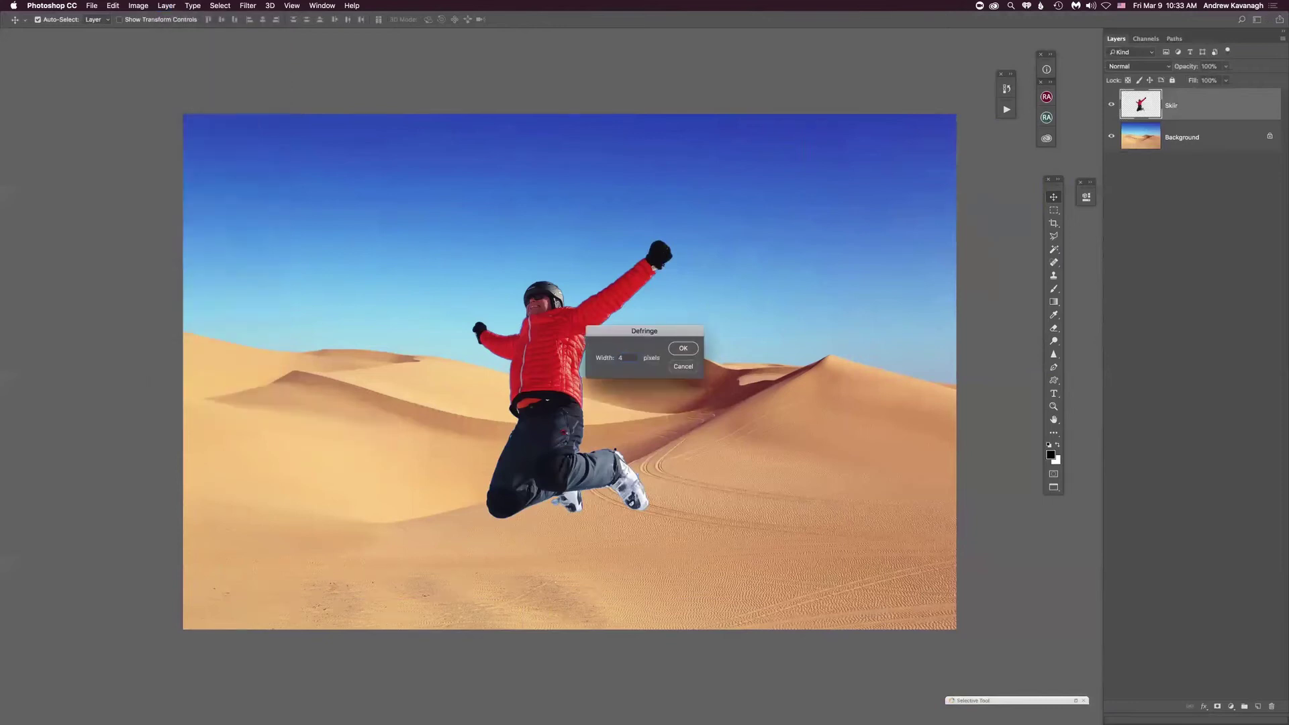
{"action": "key", "text": "Return"}
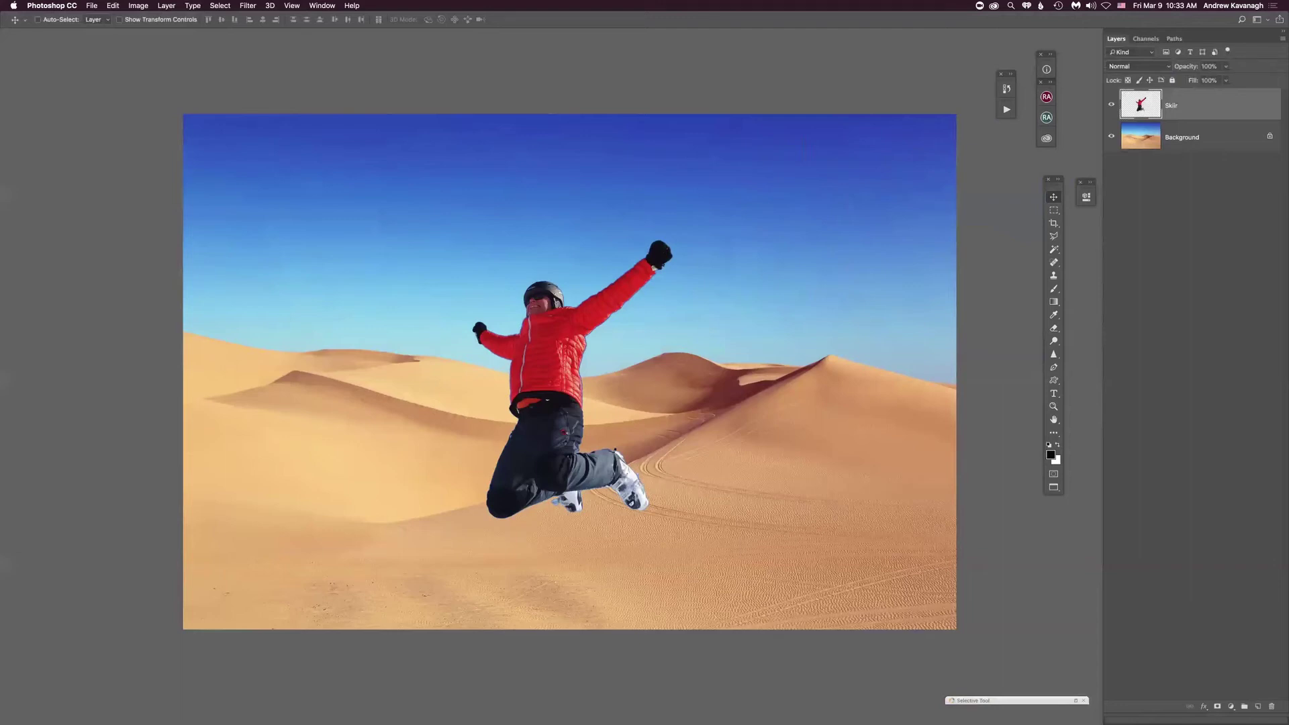
{"action": "key", "text": "super+0"}
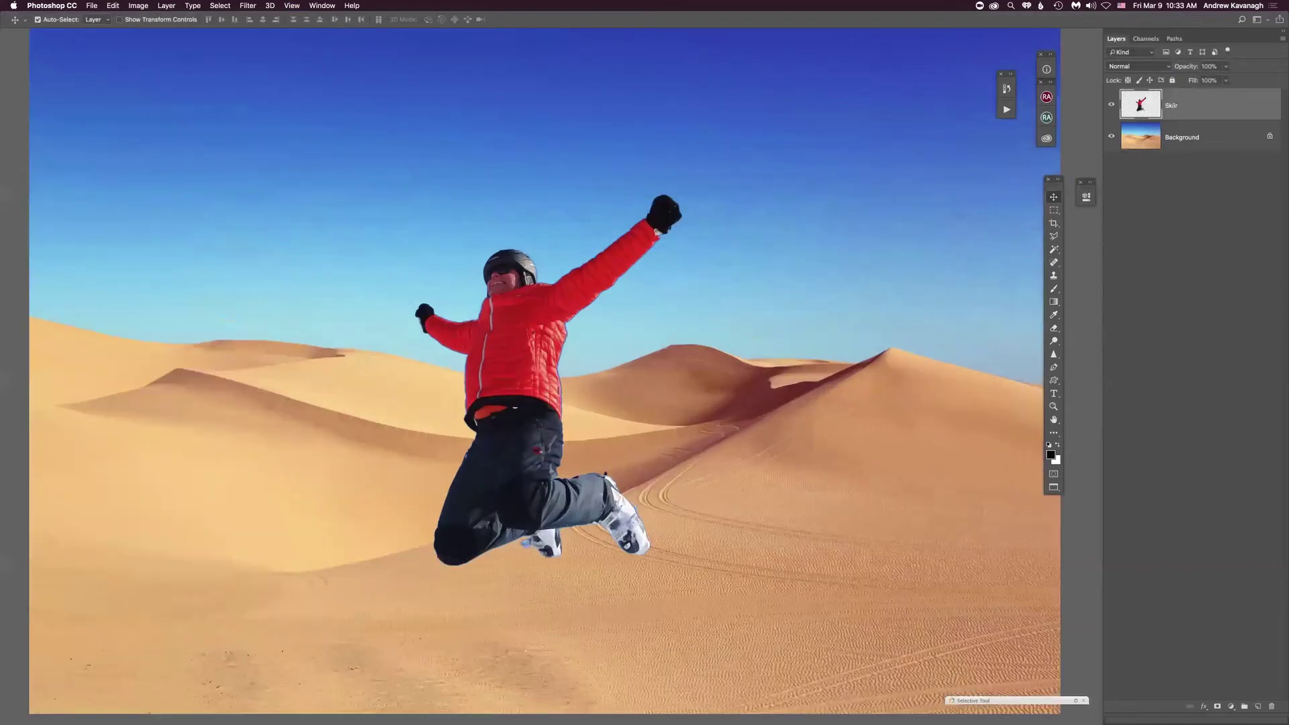
{"action": "key", "text": "super+z"}
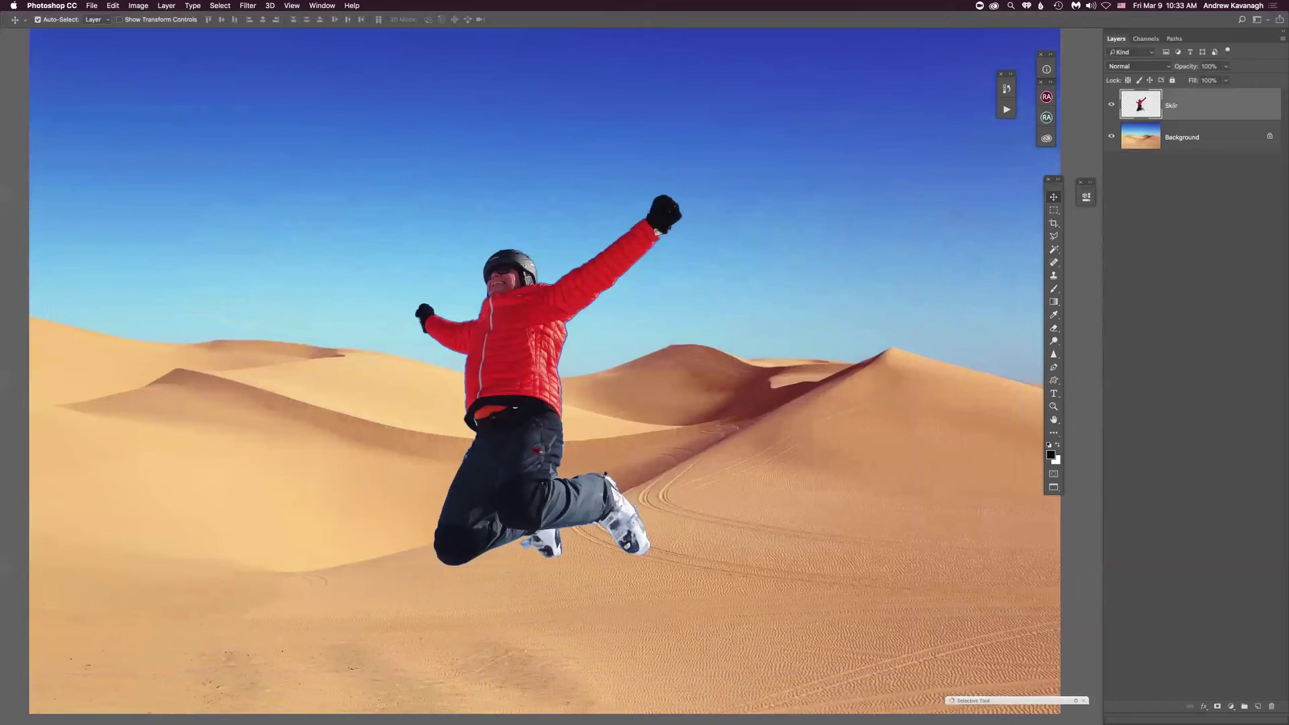
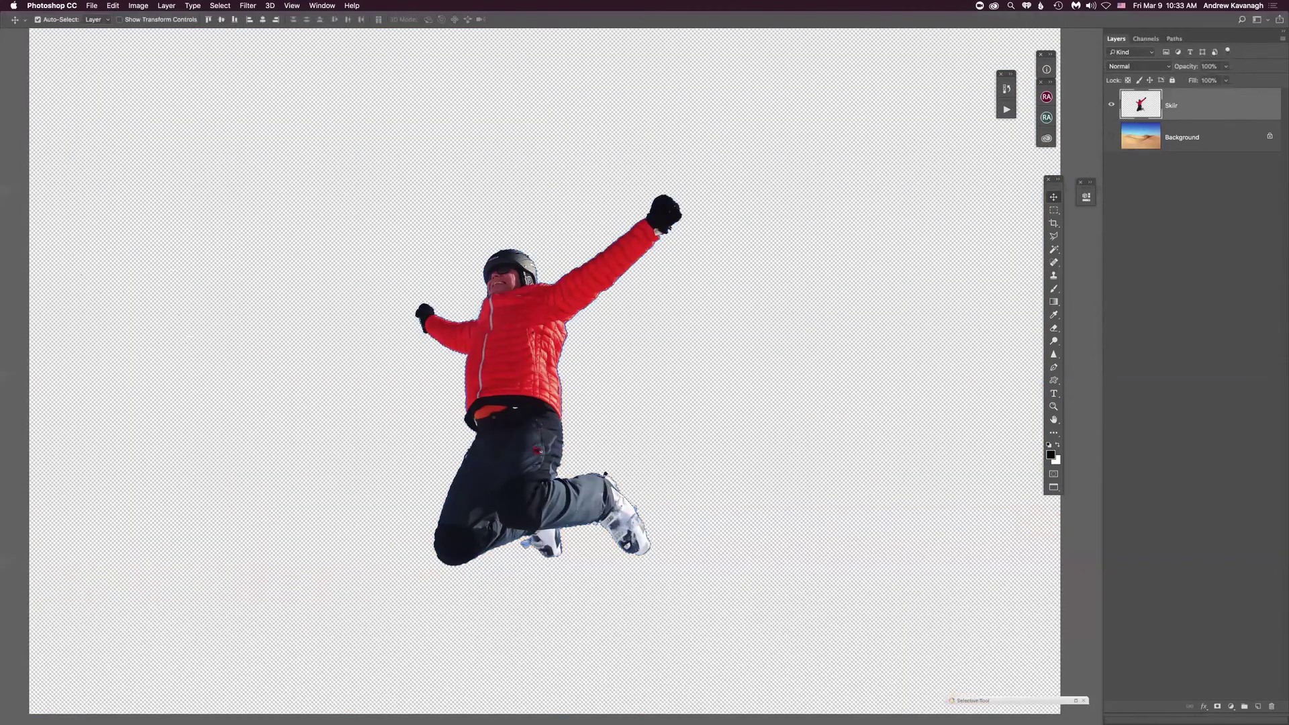
- Show the Background layer again and contract the skier selection by 1 pixel
{"action": "left_click", "coordinate": [1111, 136]}
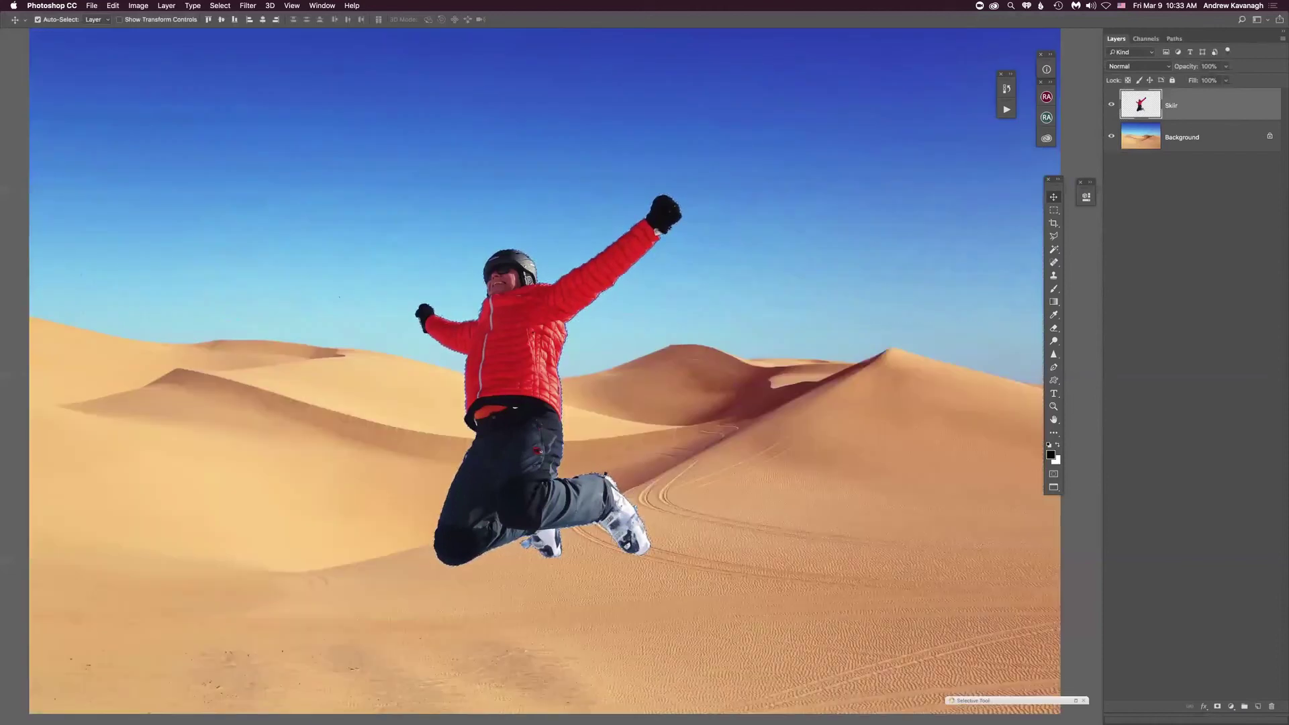
{"action": "left_click", "coordinate": [218, 6]}
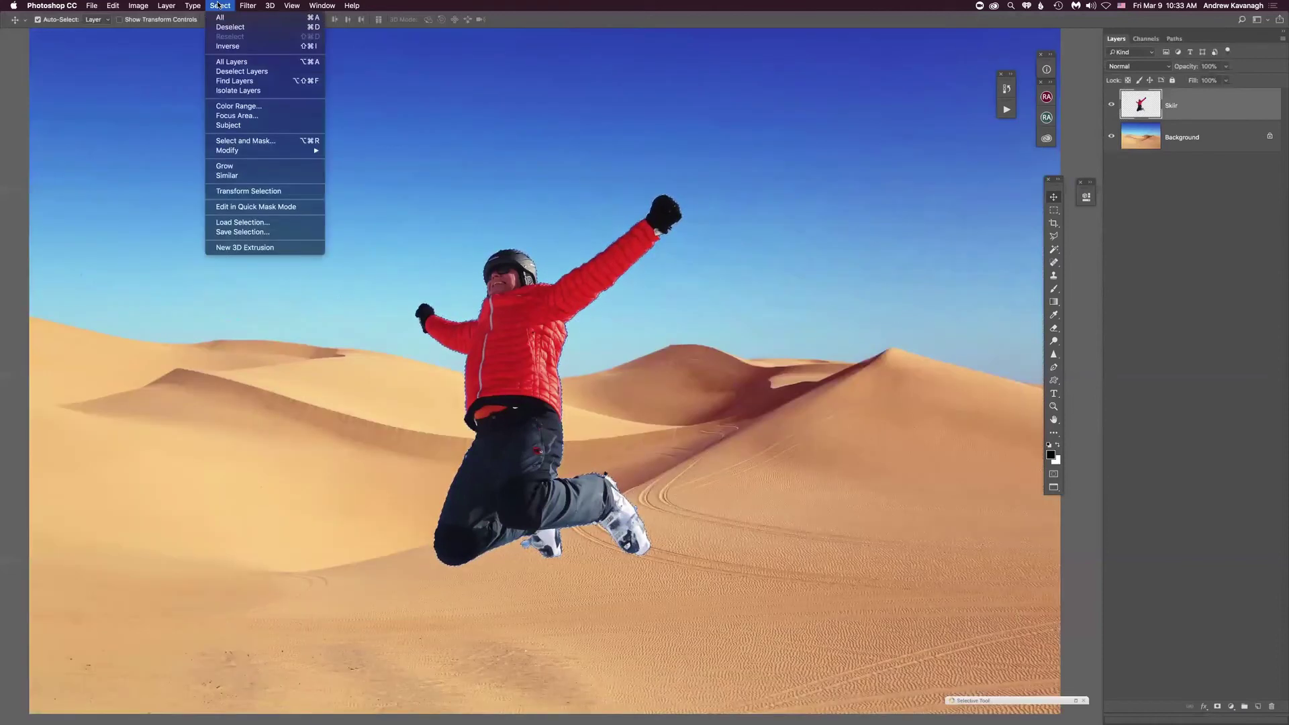
{"action": "mouse_move", "coordinate": [296, 151]}
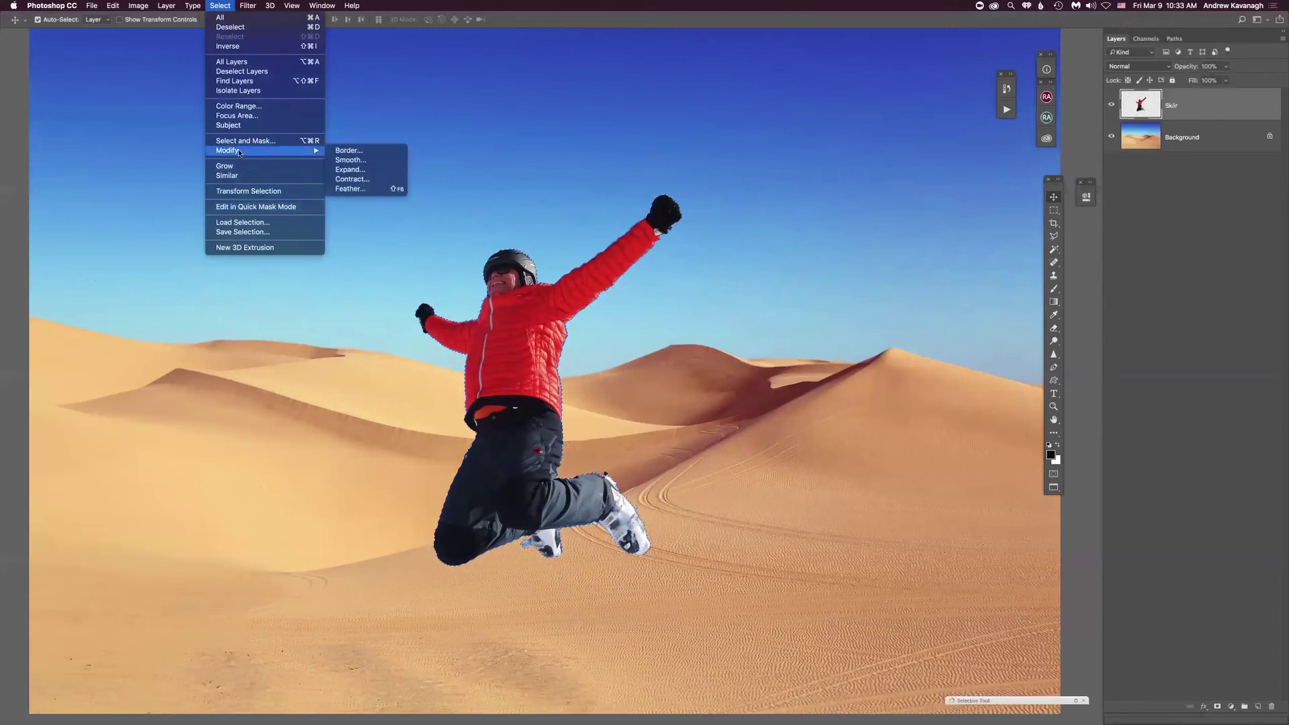
{"action": "left_click", "coordinate": [366, 179]}
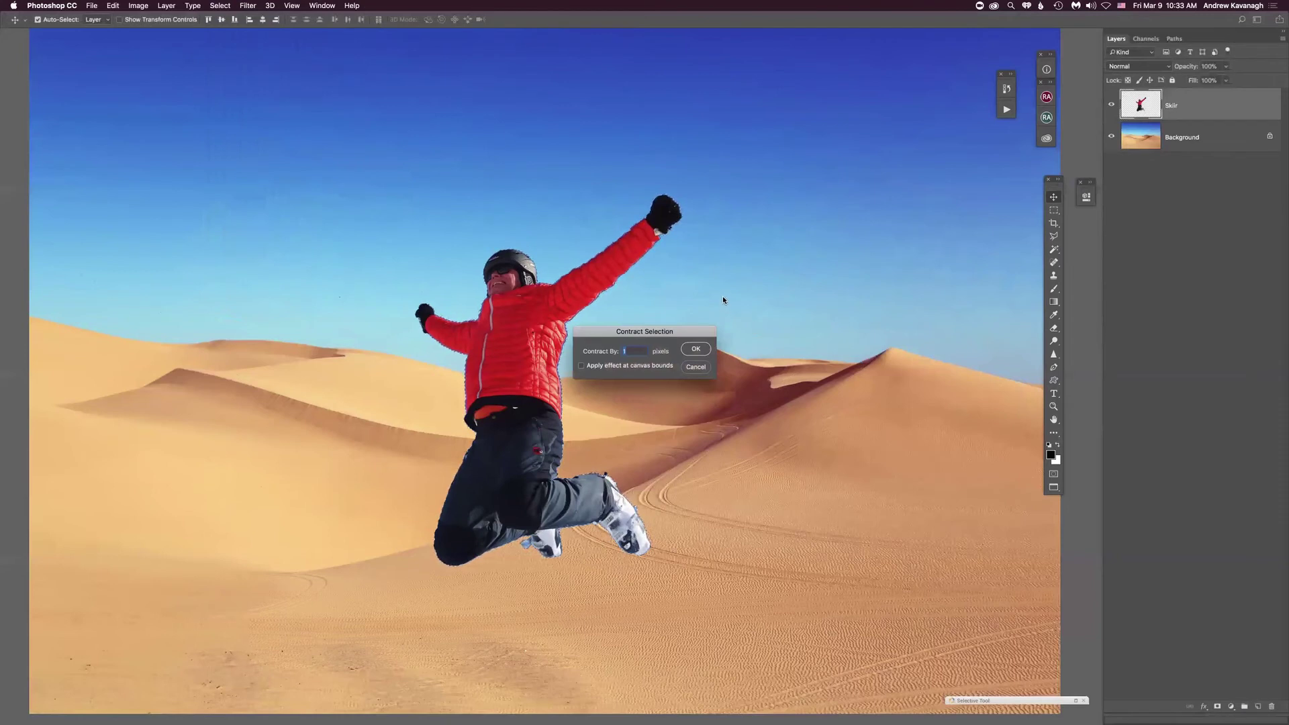
{"action": "key", "text": "Return"}
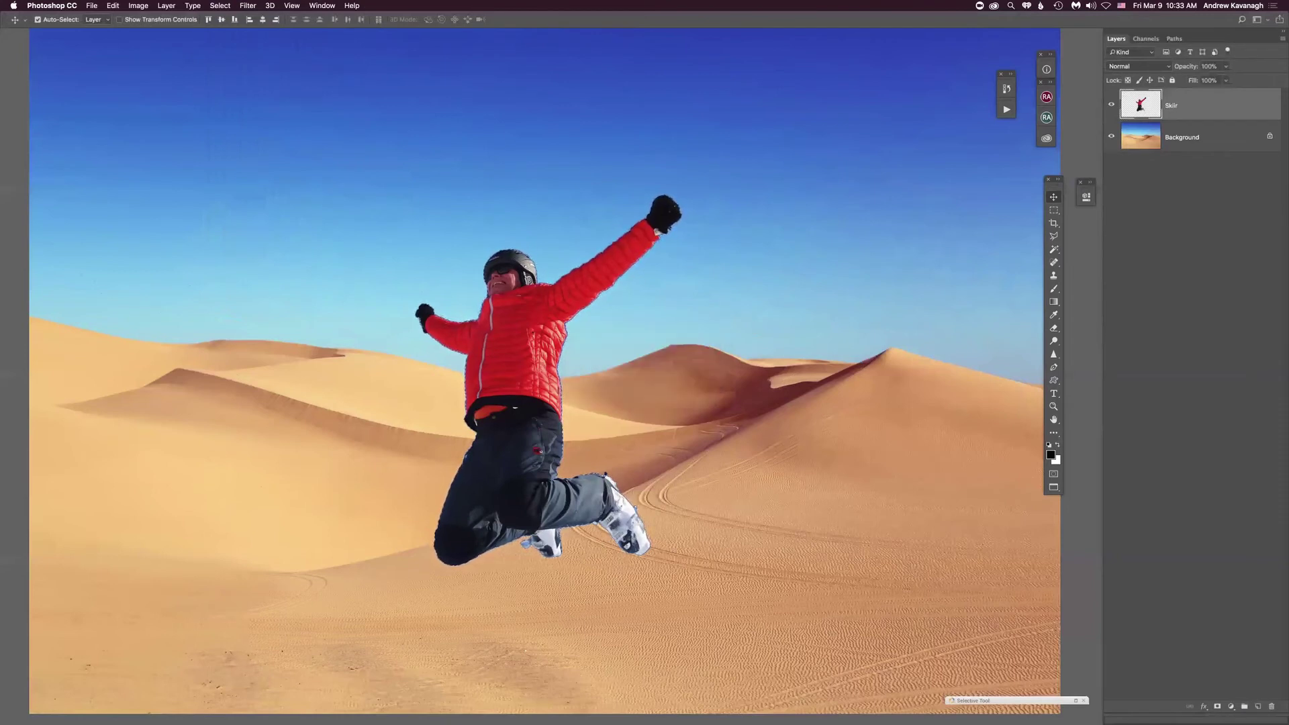
- Try deleting the contents of the contracted skier selection from the Skiir layer
{"action": "key", "text": "Delete"}
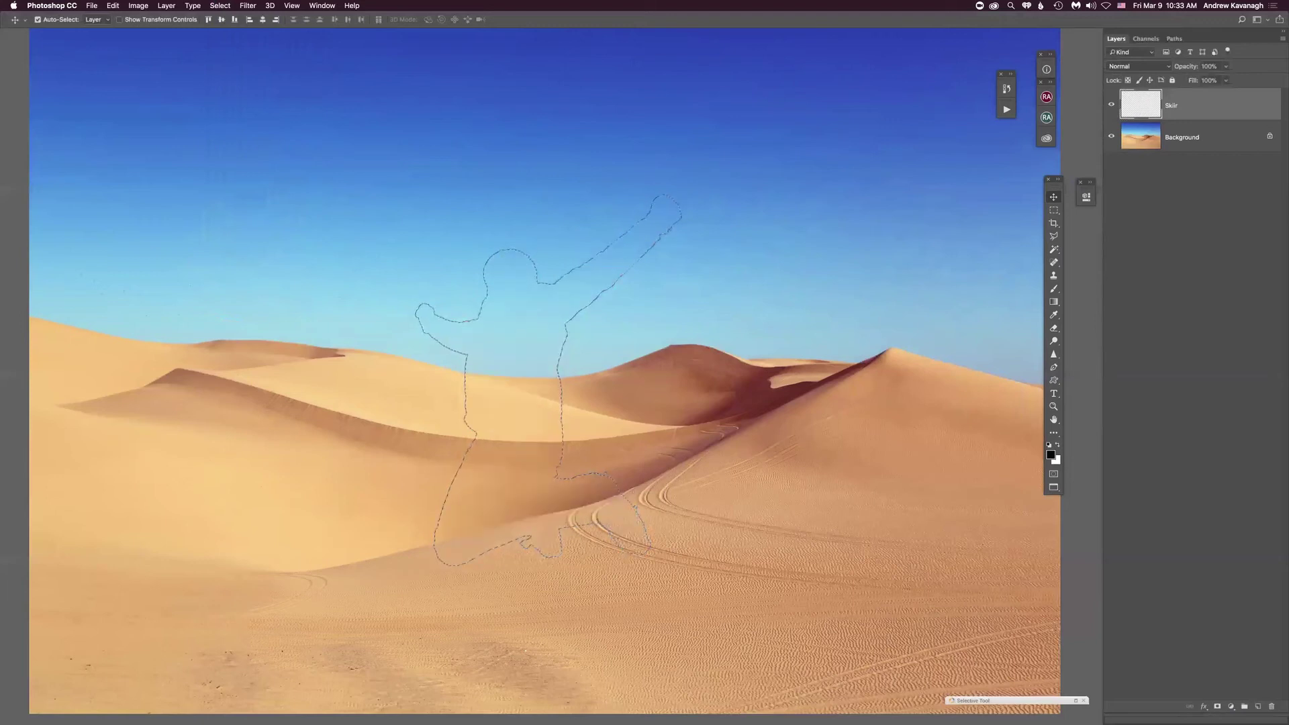
{"action": "key", "text": "super+z"}
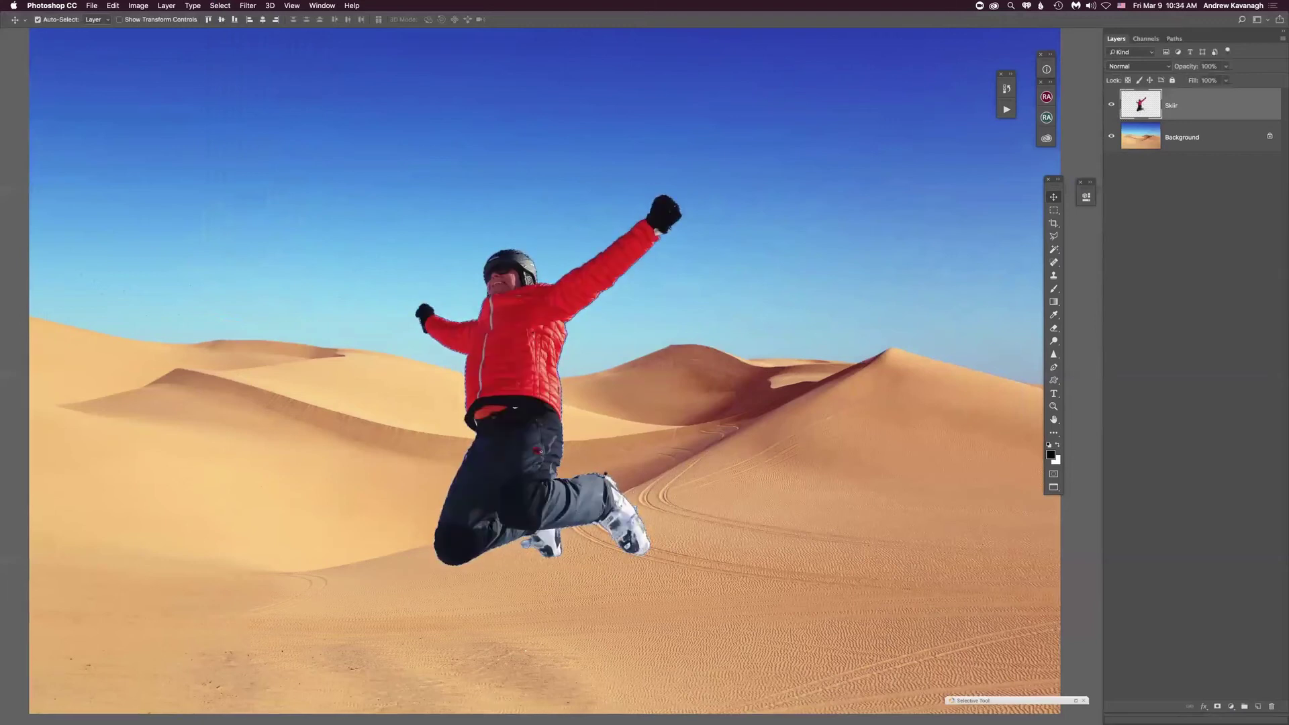
- Invert the skier selection on the Skiir layer and feather its edges
{"action": "left_click", "coordinate": [220, 5]}
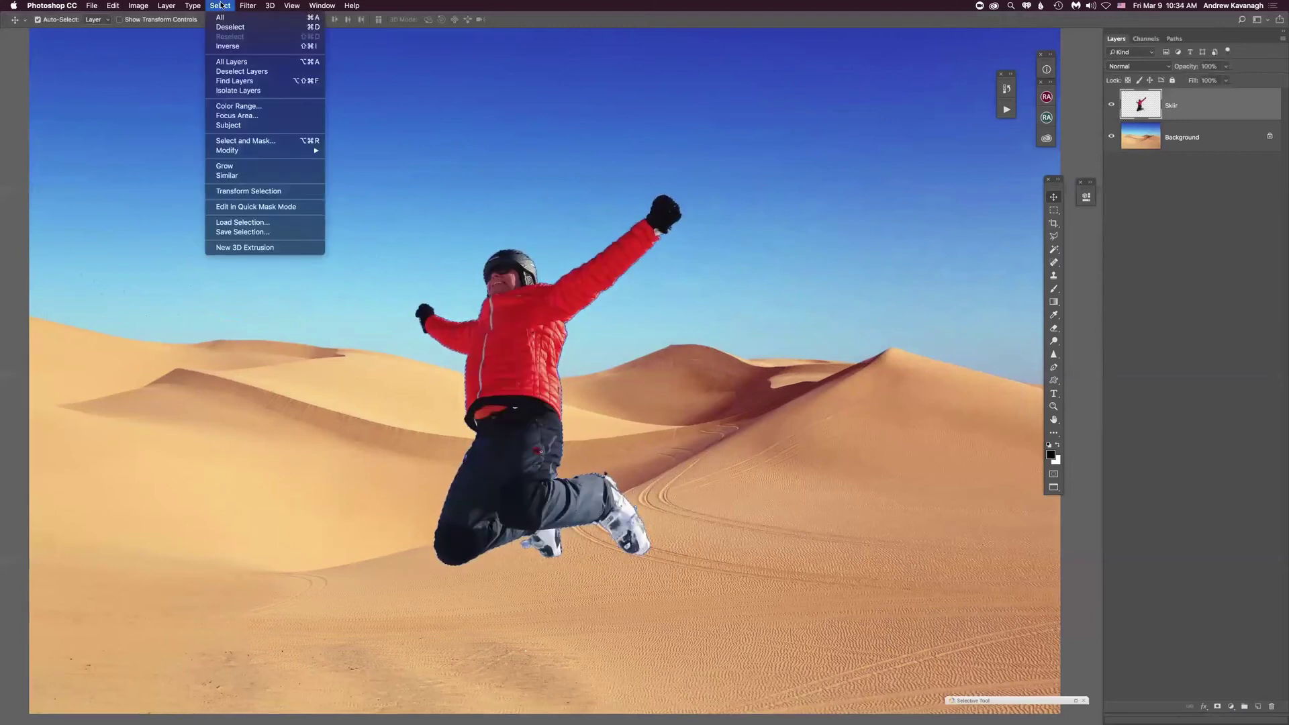
{"action": "left_click", "coordinate": [238, 47]}
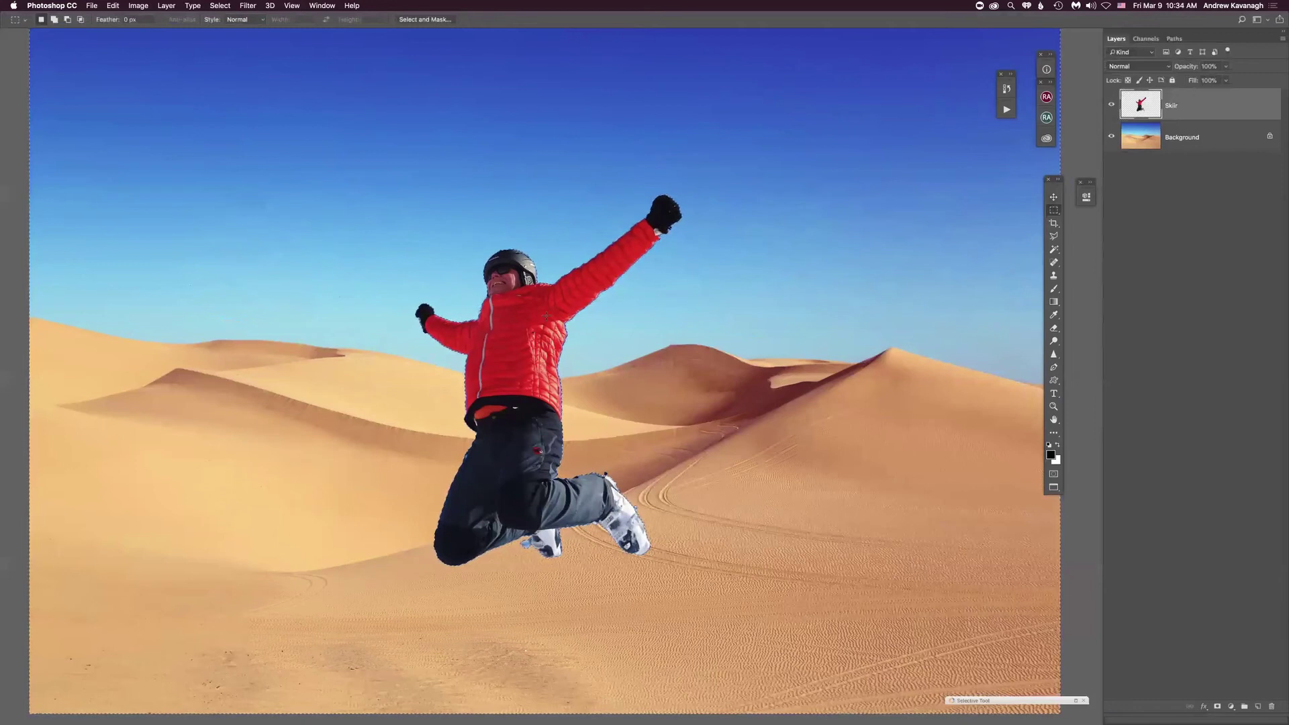
{"action": "right_click", "coordinate": [539, 341]}
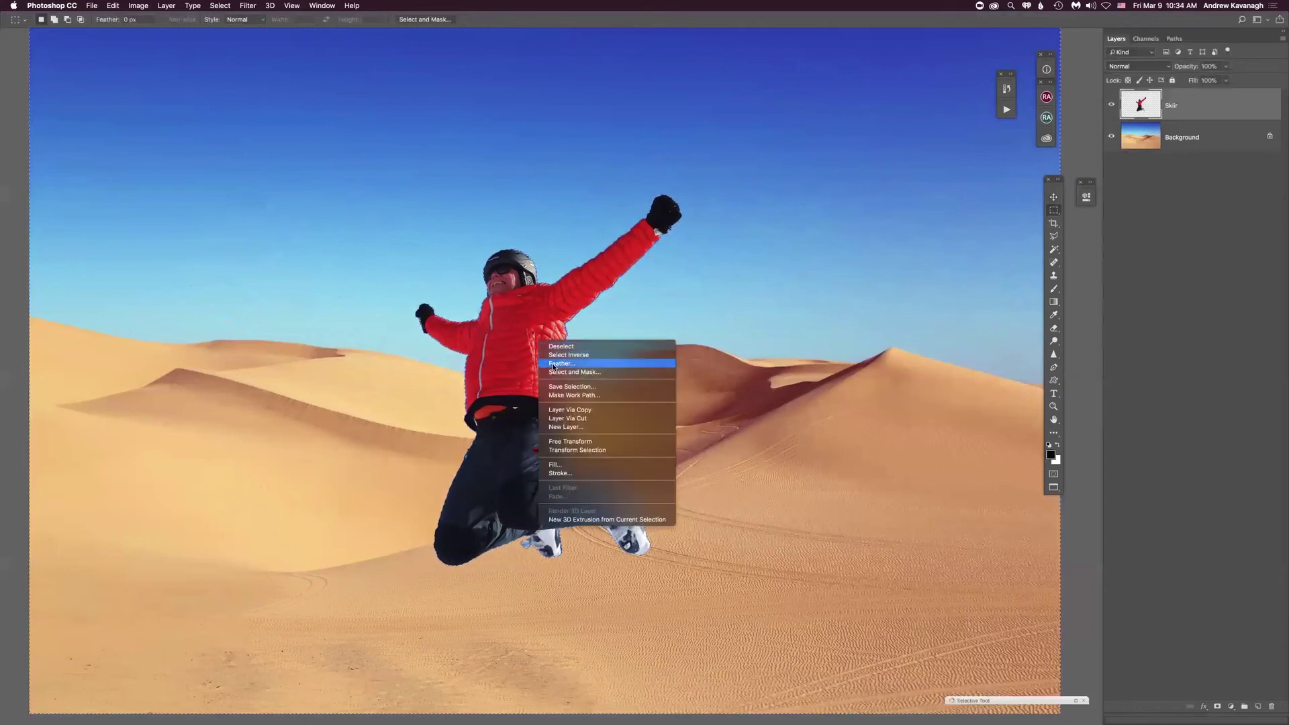
{"action": "left_click", "coordinate": [554, 364]}
{"action": "left_click", "coordinate": [695, 348]}
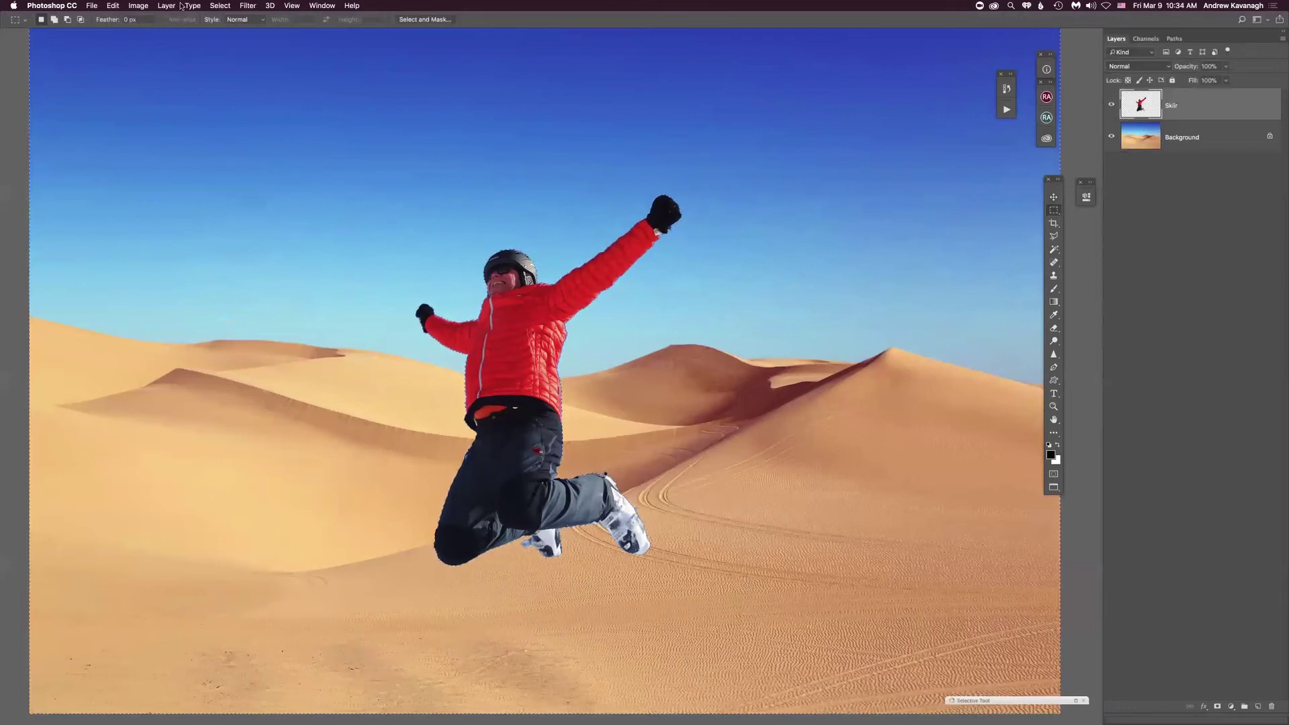
- Contract the inverted selection around the skier
{"action": "left_click", "coordinate": [220, 6]}
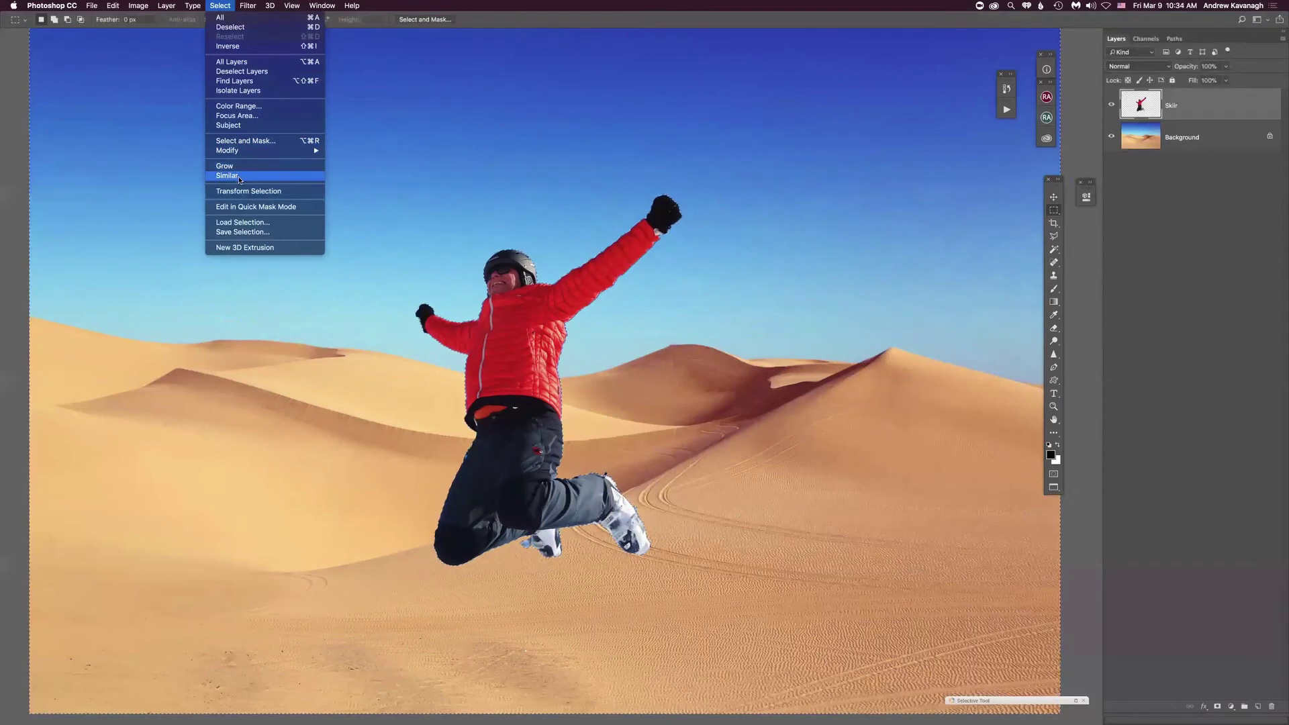
{"action": "mouse_move", "coordinate": [302, 150]}
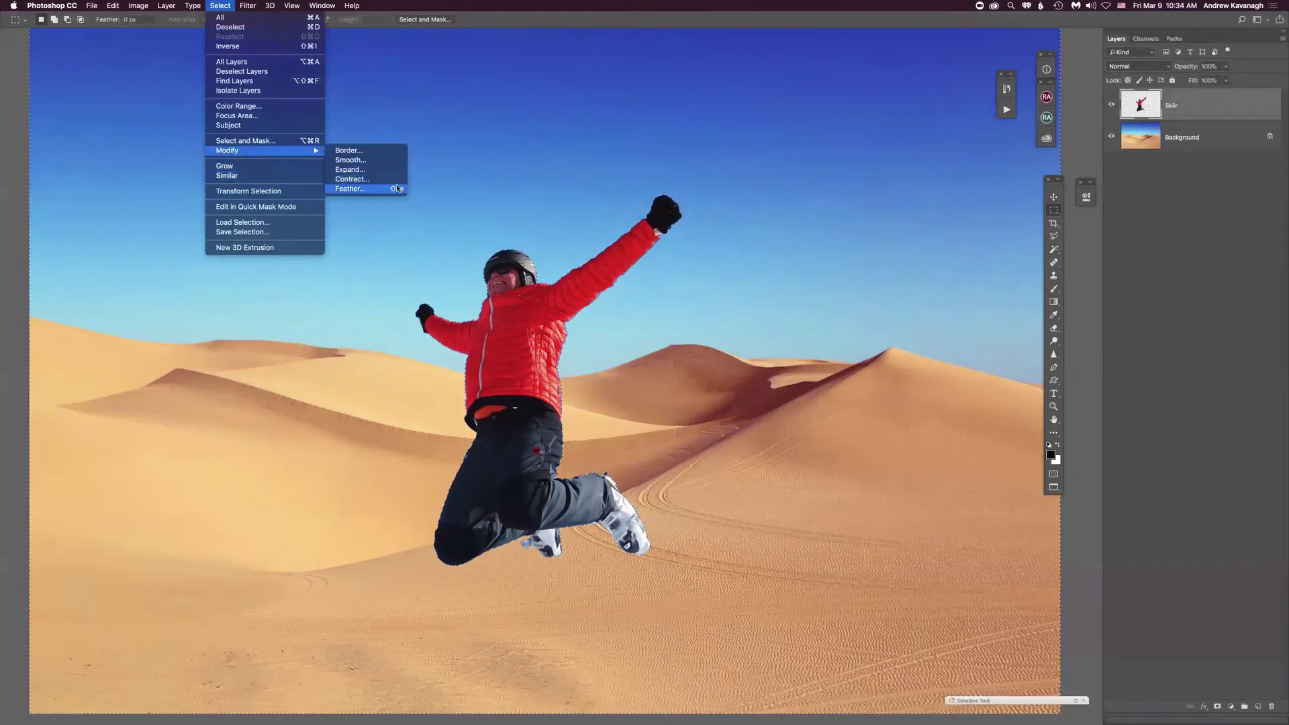
{"action": "left_click", "coordinate": [352, 178]}
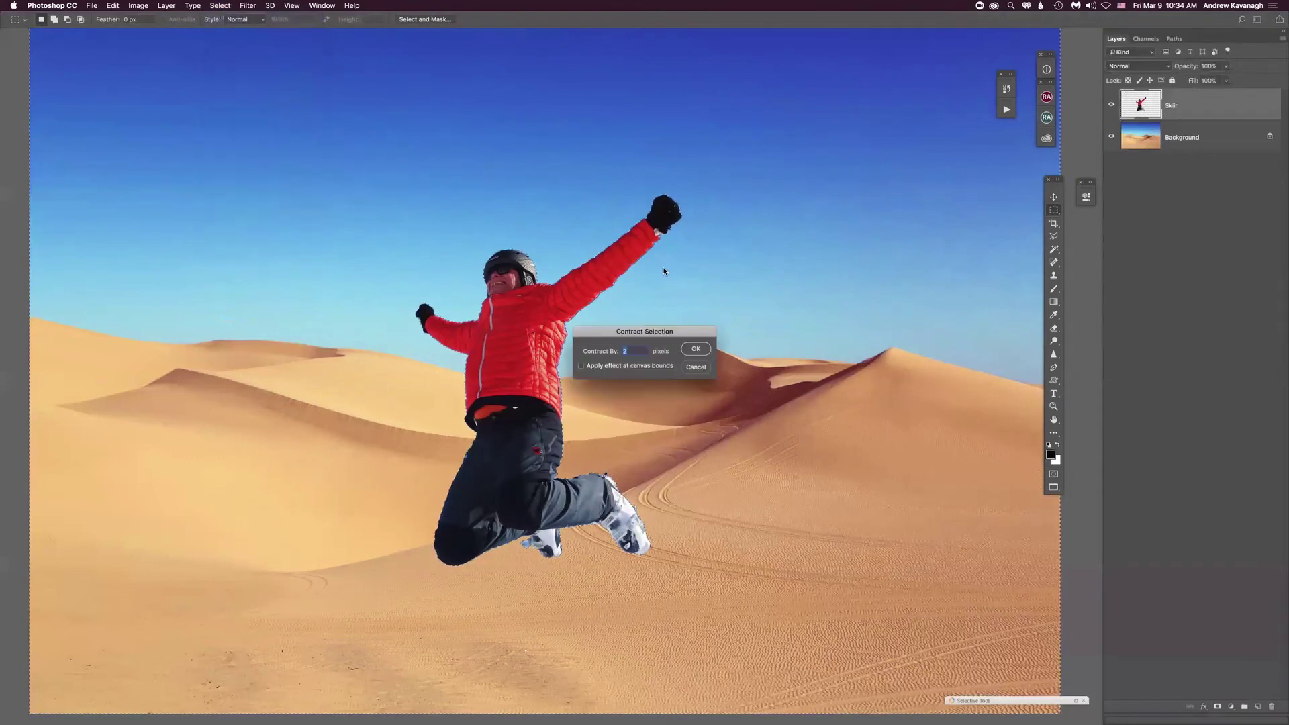
{"action": "left_click", "coordinate": [696, 348]}
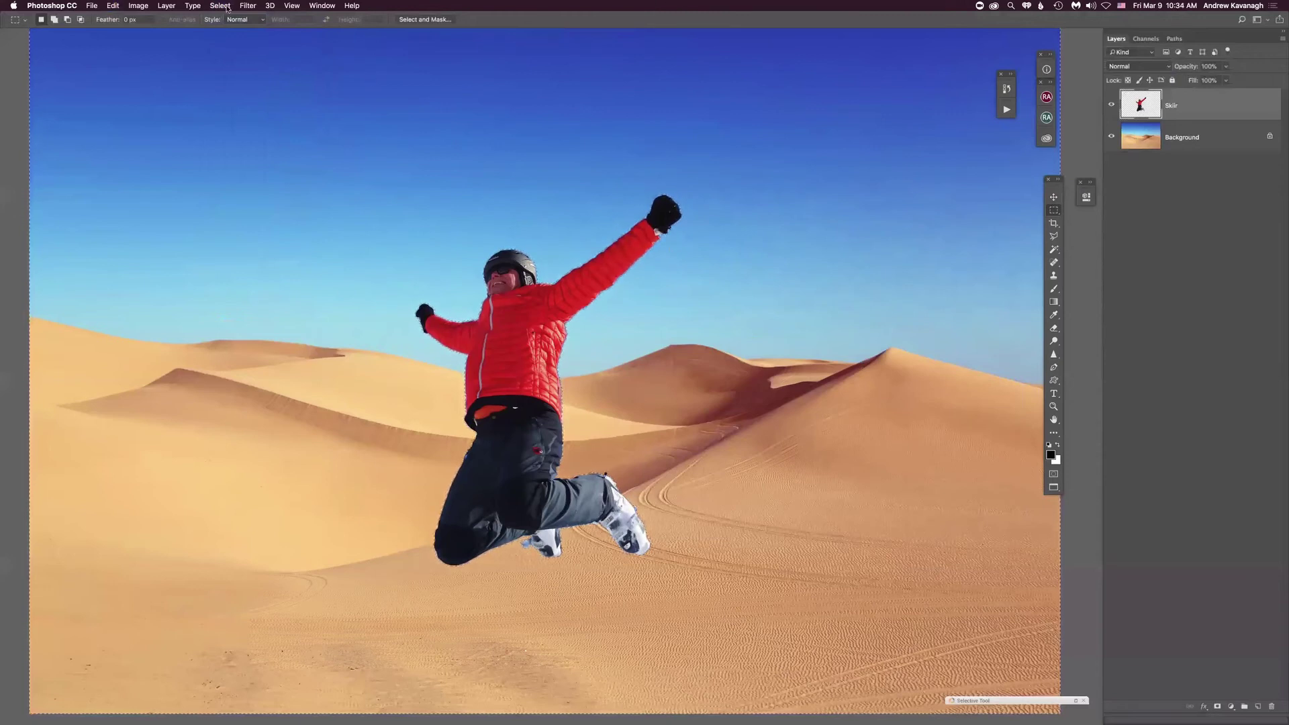
- Expand the inverted selection around the skier twice, using 1 pixel for the first expansion
{"action": "left_click", "coordinate": [214, 5]}
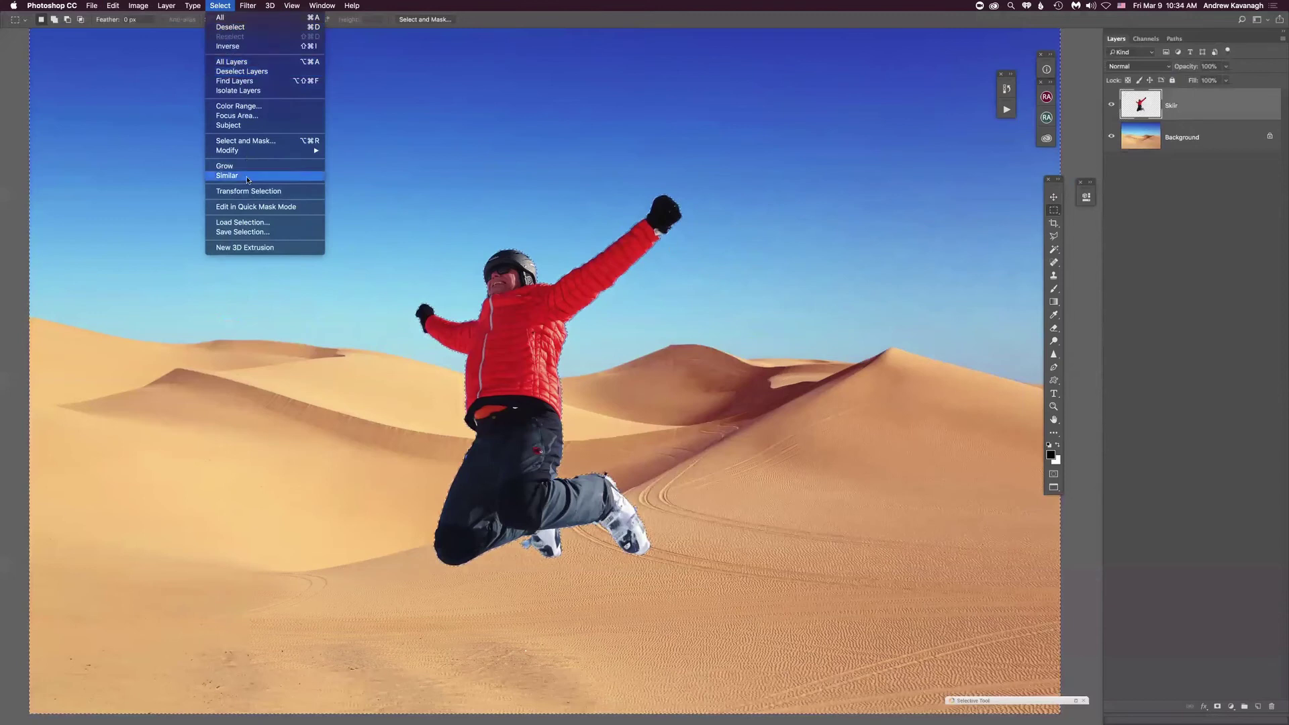
{"action": "mouse_move", "coordinate": [250, 154]}
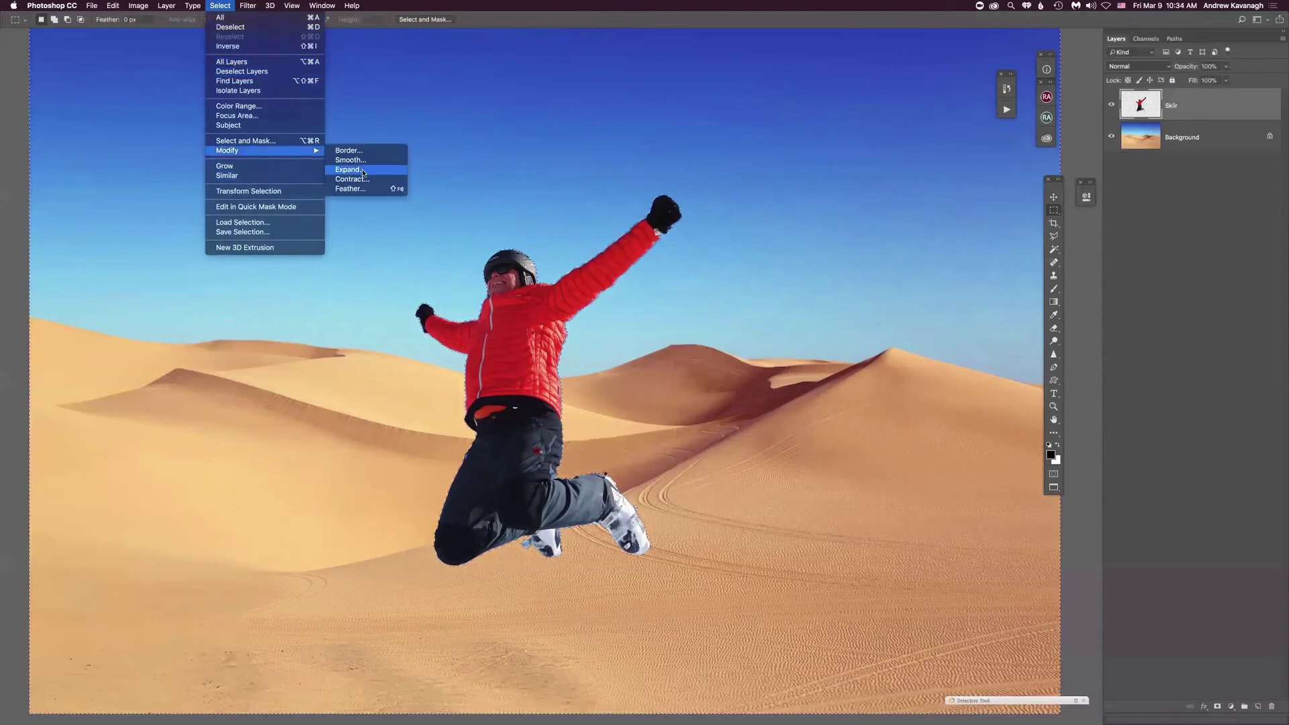
{"action": "left_click", "coordinate": [363, 172]}
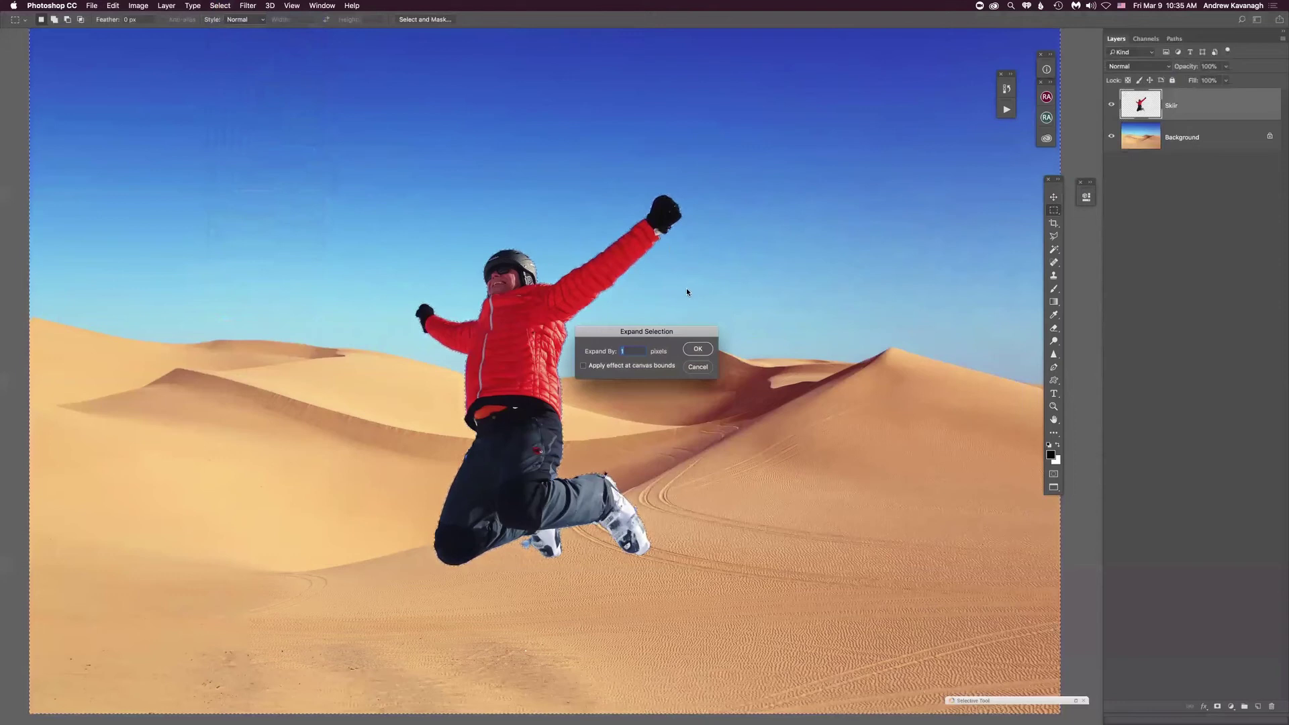
{"action": "key", "text": "Return"}
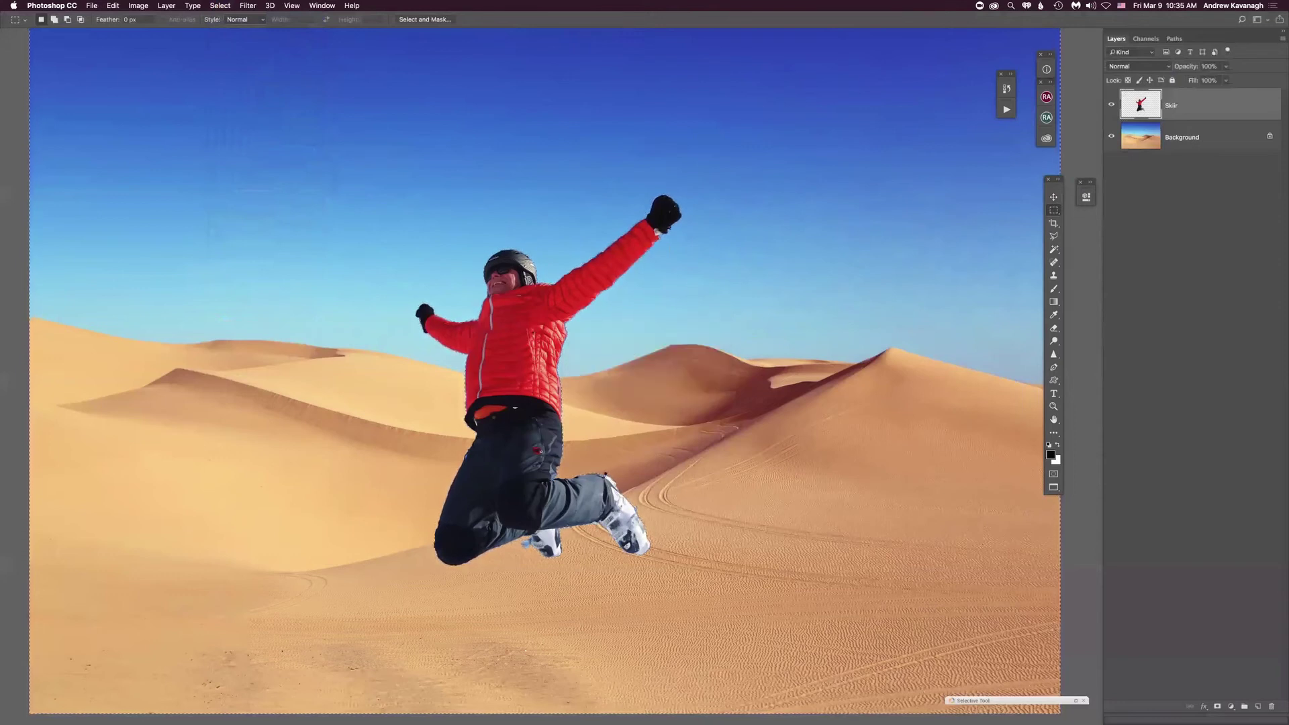
{"action": "left_click", "coordinate": [220, 5]}
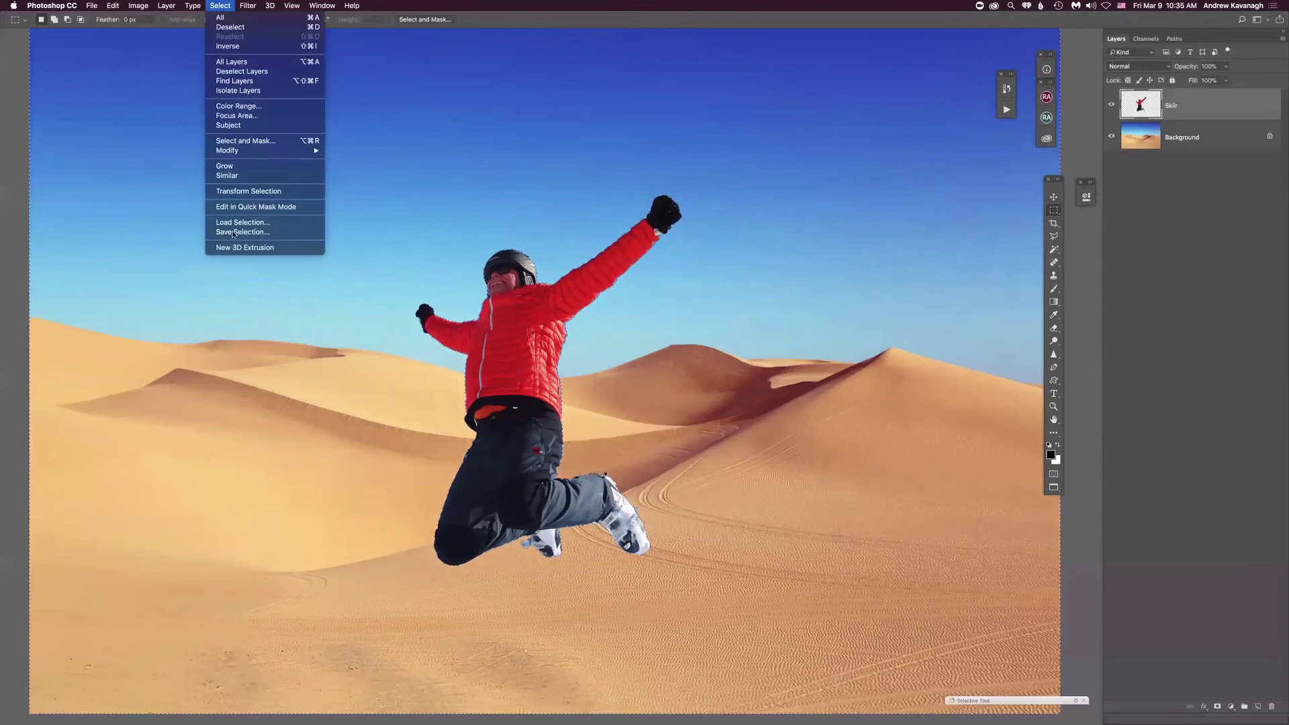
{"action": "mouse_move", "coordinate": [318, 154]}
{"action": "left_click", "coordinate": [355, 170]}
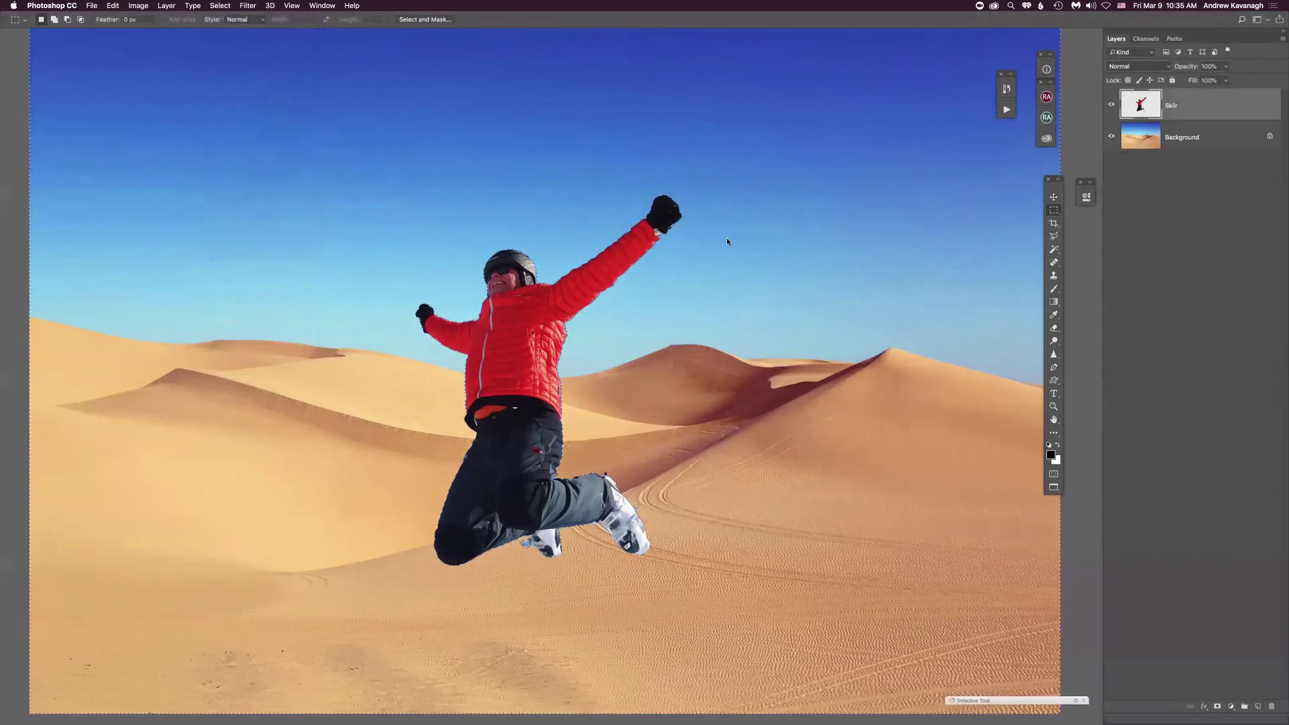
{"action": "left_click", "coordinate": [698, 349]}
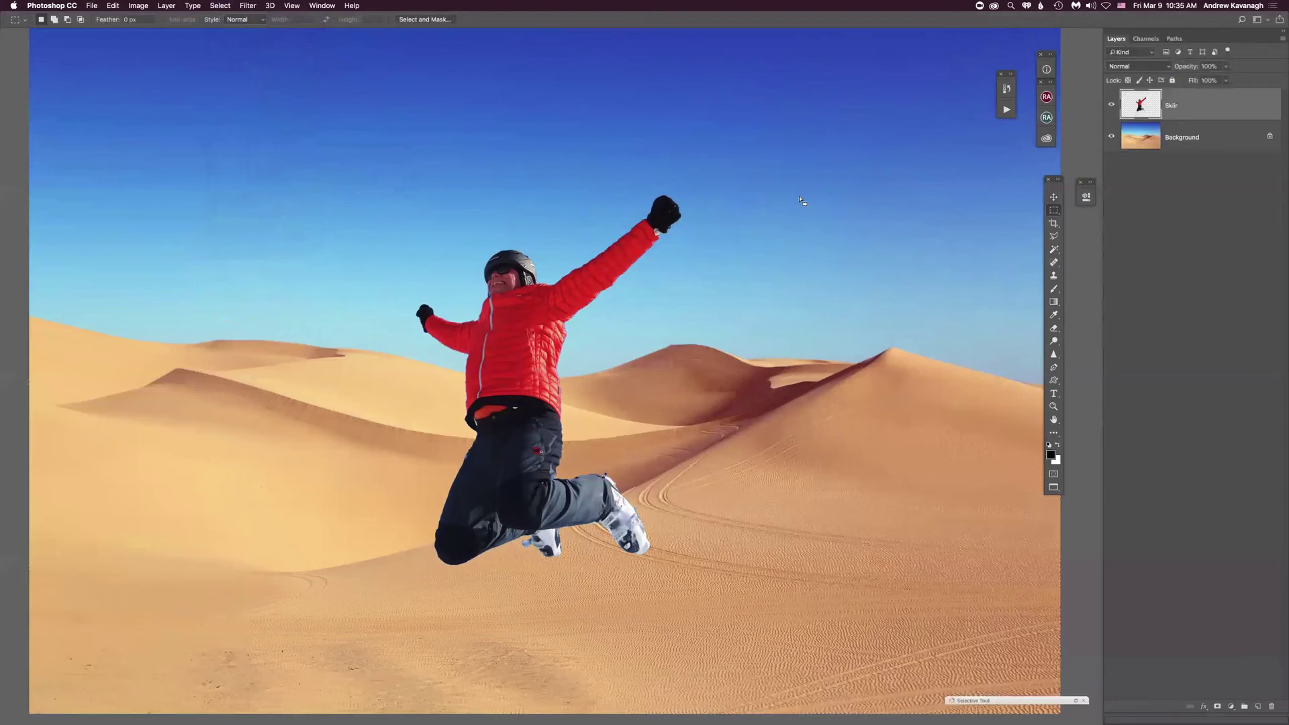
- Deselect and move the skier higher so he jumps above the dunes against the desert sky
{"action": "key", "text": "super+d"}
{"action": "key", "text": "v"}
{"action": "left_click_drag", "start_coordinate": [527, 417], "coordinate": [499, 337]}
{"action": "key", "text": "super+minus"}
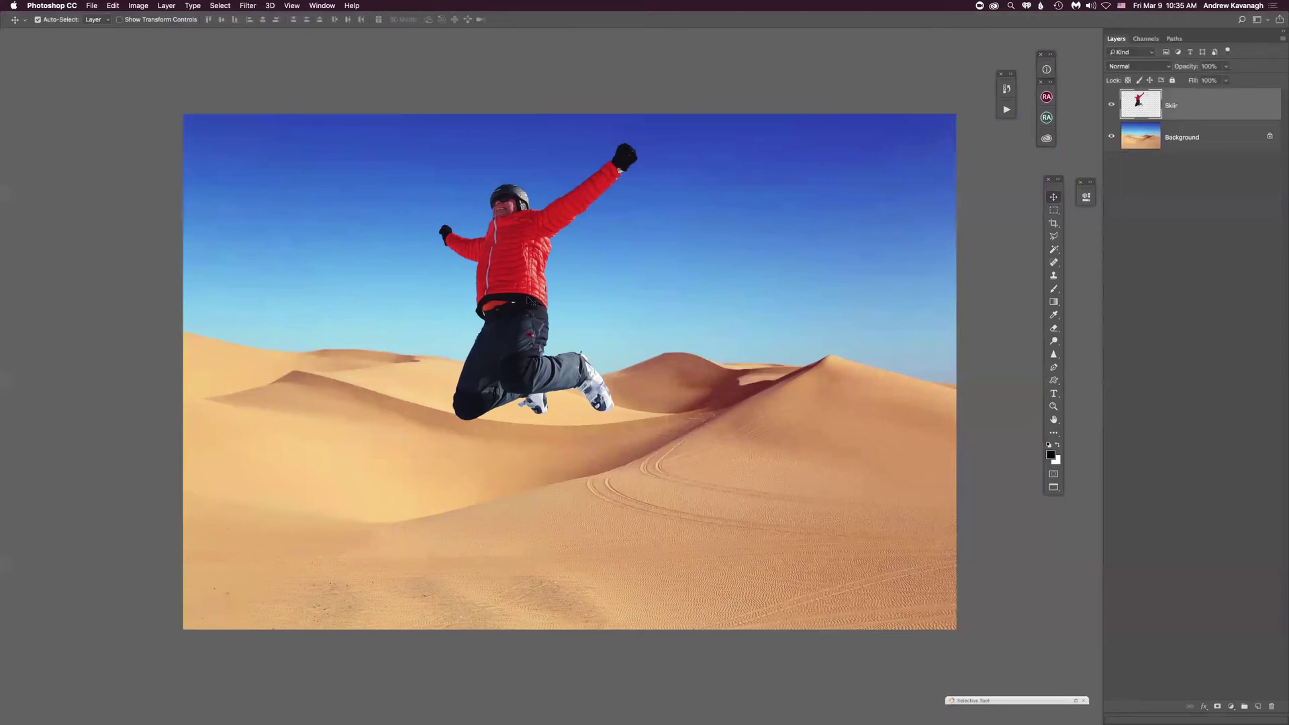
{"action": "mouse_move", "coordinate": [530, 301]}
{"action": "left_mouse_down"}
{"action": "mouse_move", "coordinate": [536, 330]}
{"action": "mouse_move", "coordinate": [530, 318]}
{"action": "left_mouse_up"}
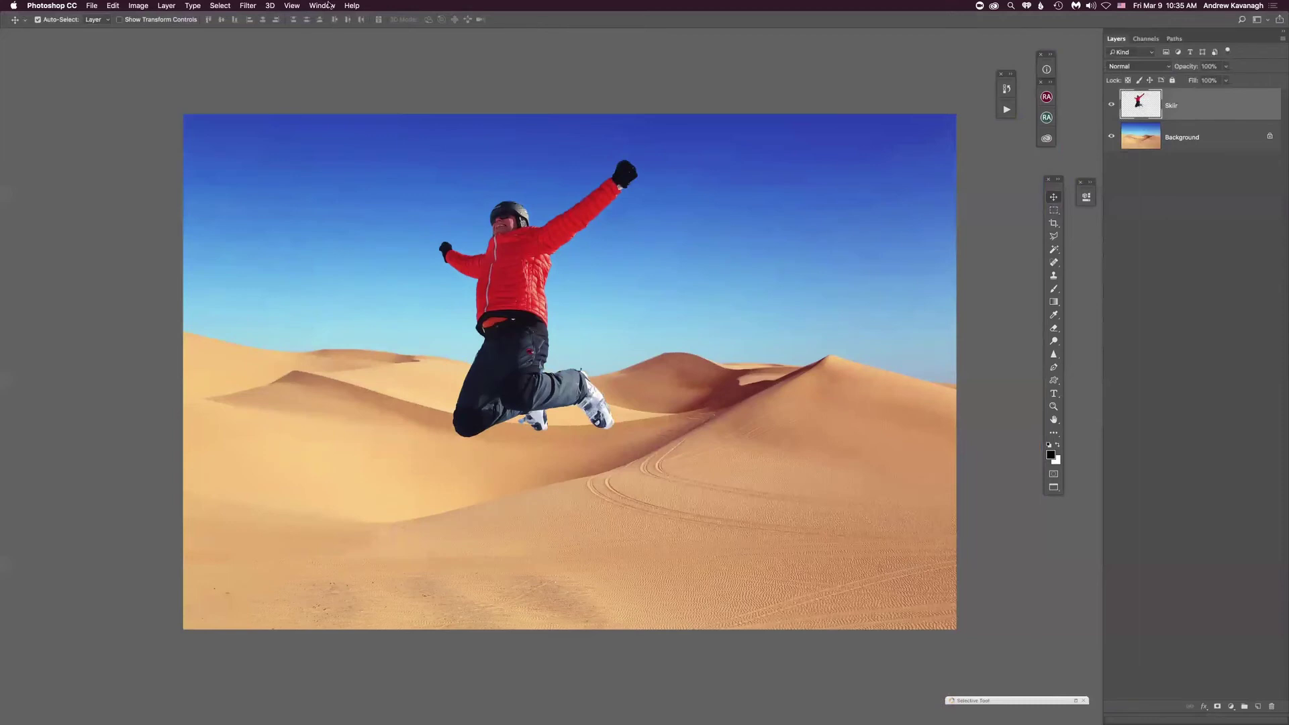
- Switch to the skiing-jump-sky-163270.jpeg document and show its Background layer
{"action": "left_click", "coordinate": [329, 5]}
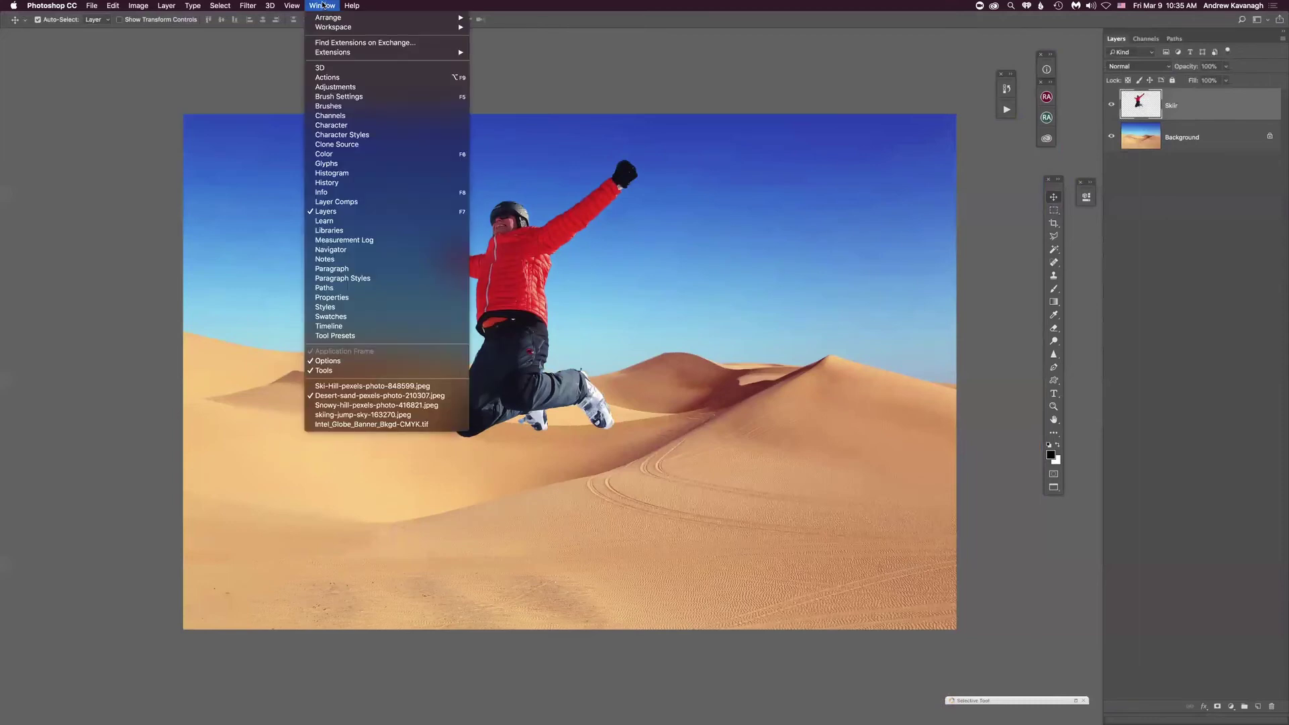
{"action": "left_click", "coordinate": [349, 415]}
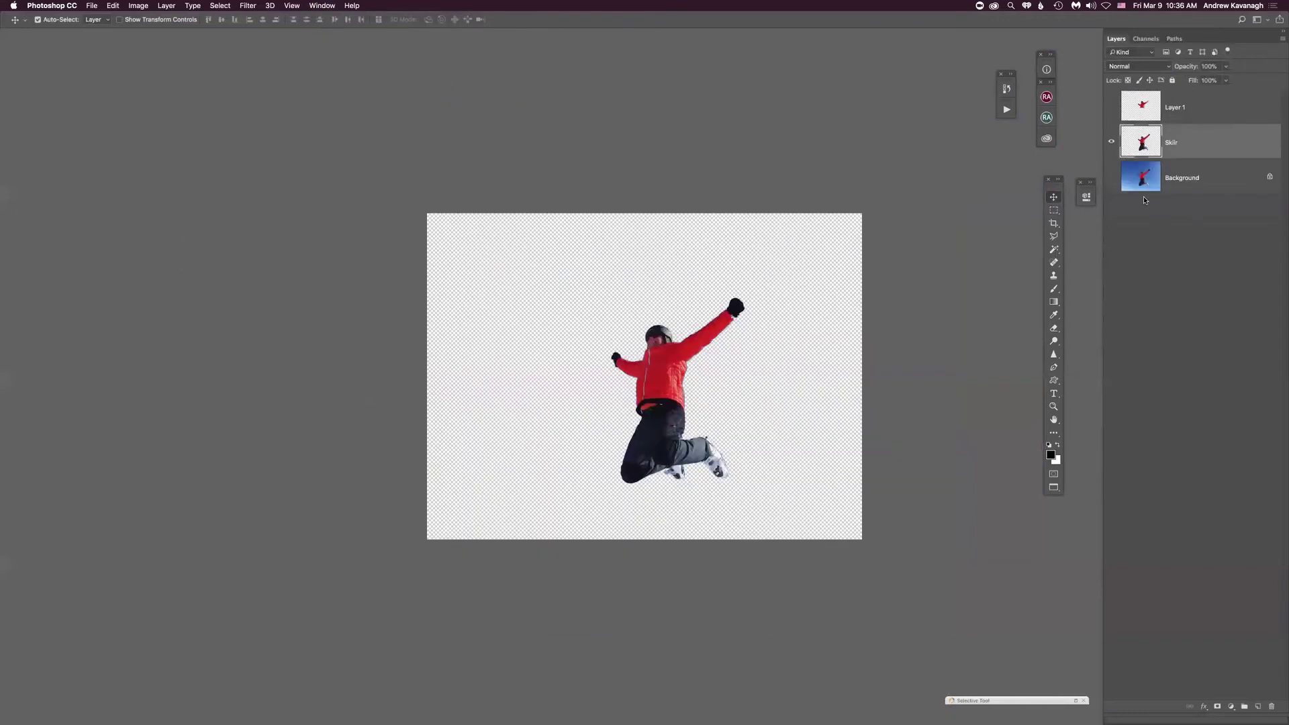
{"action": "left_click", "coordinate": [1112, 178]}
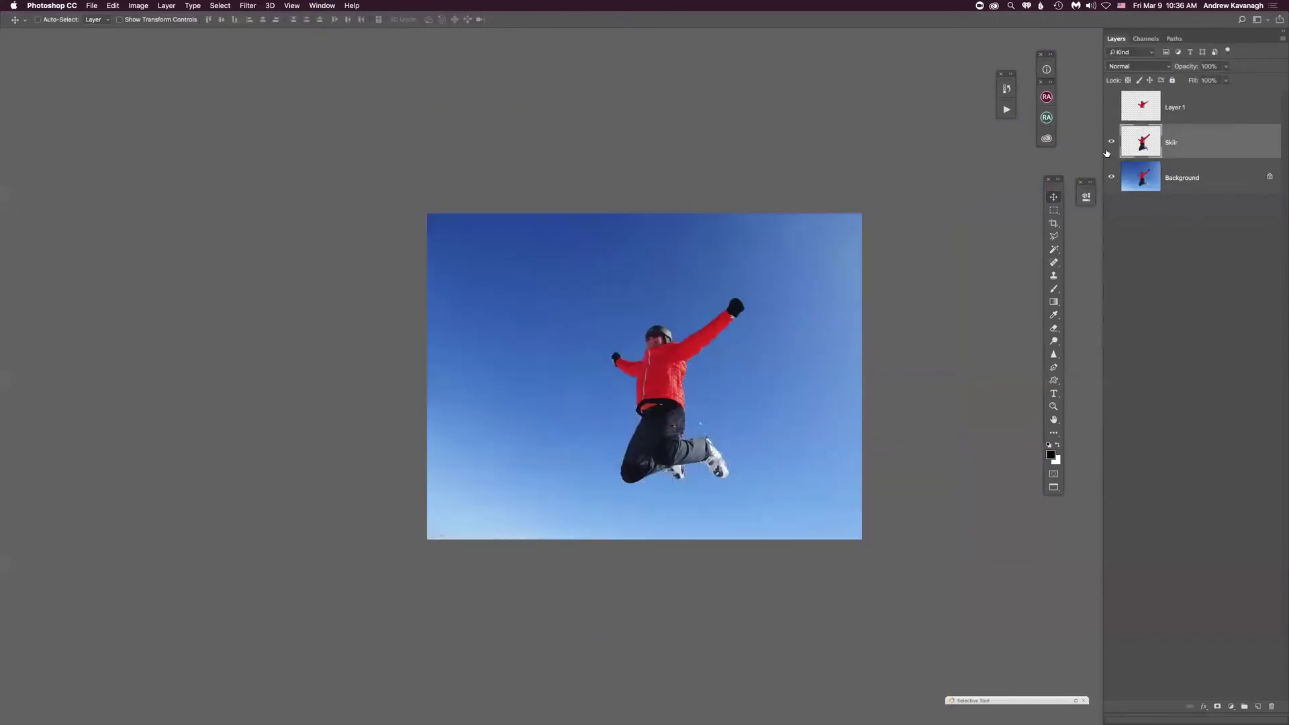
{"action": "key", "text": "super+plus"}
{"action": "key", "text": "super+plus"}
{"action": "left_click_drag", "start_coordinate": [847, 409], "coordinate": [760, 355]}
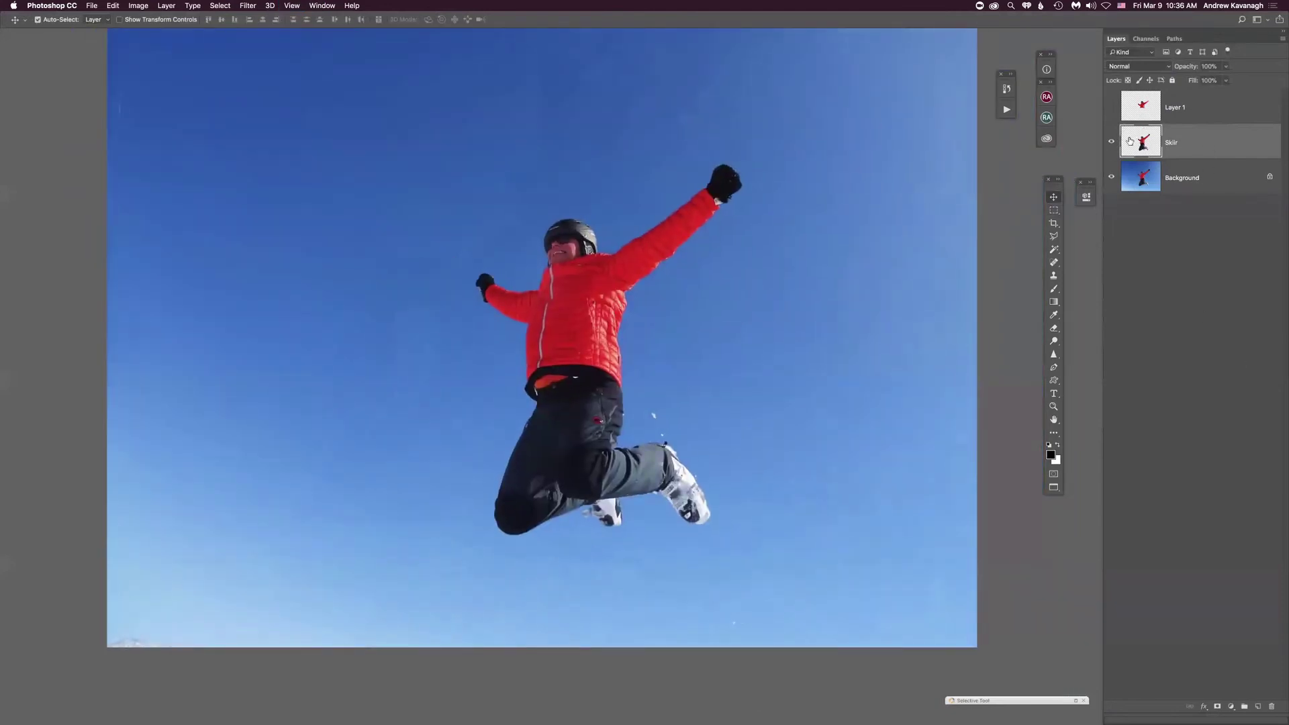
- Add a new layer directly beneath the Skiir layer and fill it with the black foreground color at 100% opacity
{"action": "left_click", "coordinate": [1257, 706]}
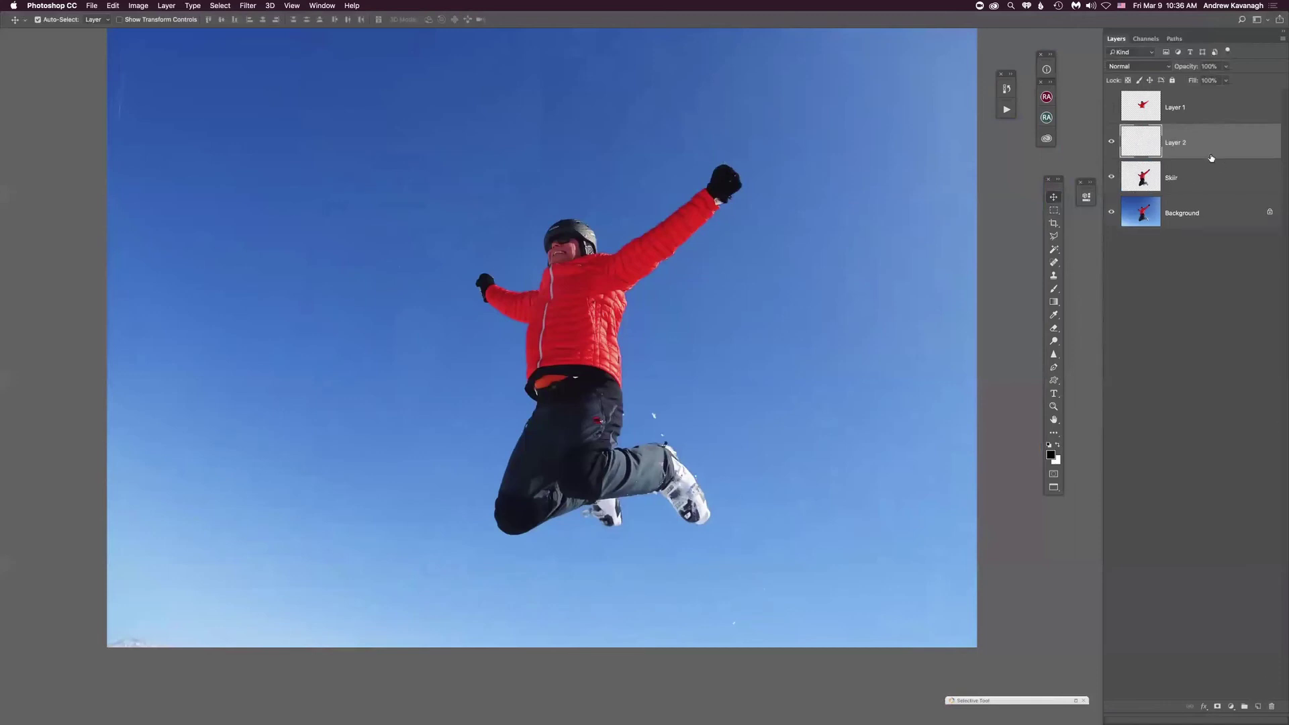
{"action": "left_click_drag", "start_coordinate": [1193, 144], "coordinate": [1192, 184]}
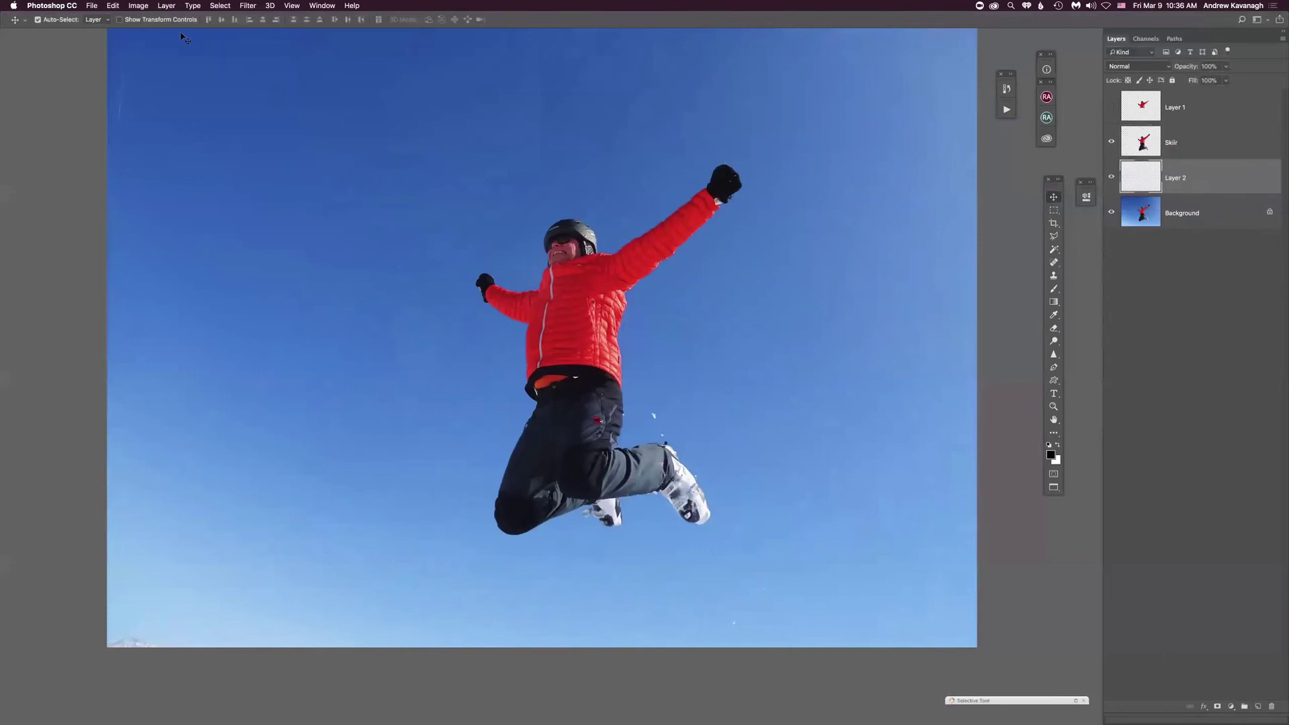
{"action": "left_click", "coordinate": [111, 5]}
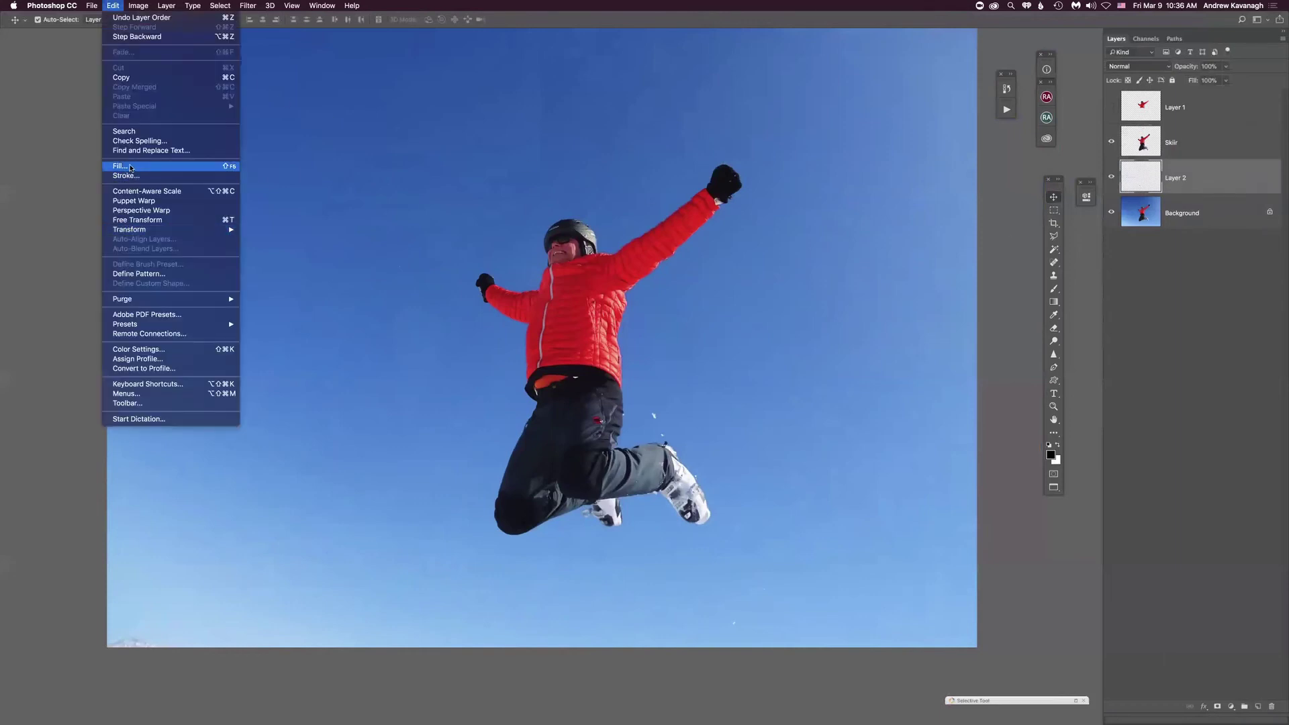
{"action": "left_click", "coordinate": [130, 168]}
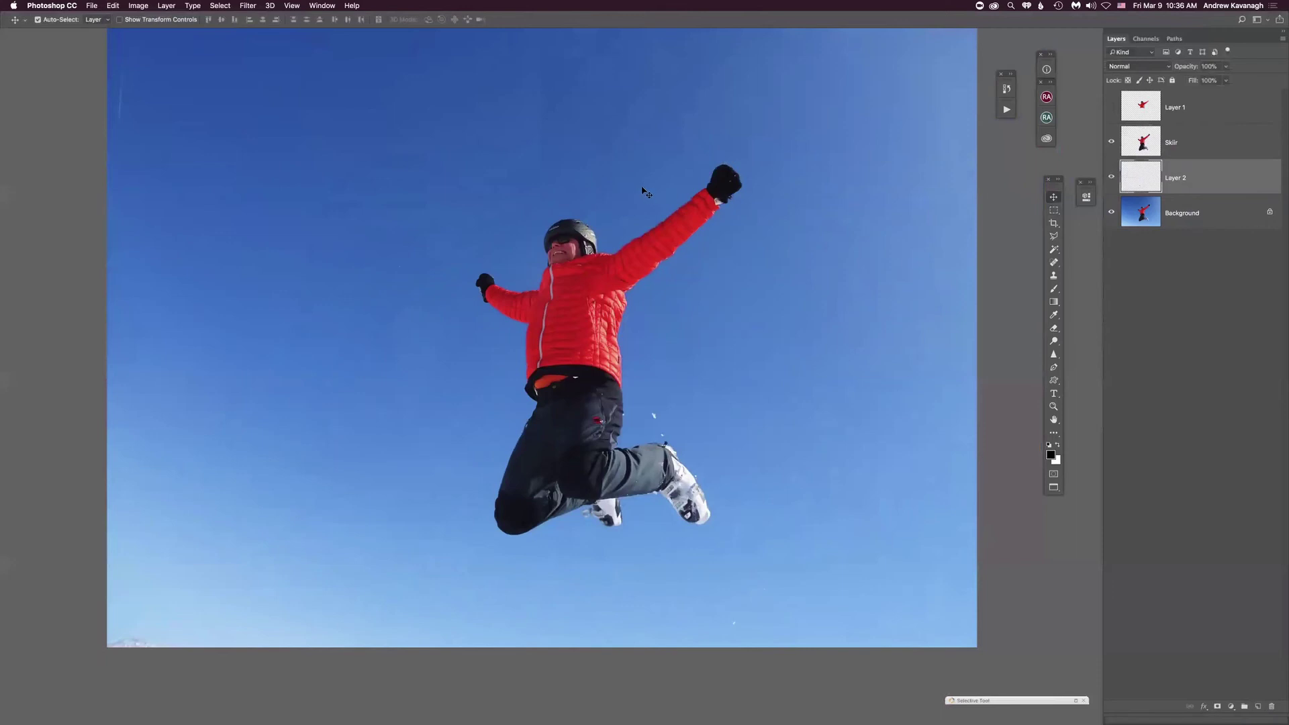
{"action": "left_click", "coordinate": [112, 5]}
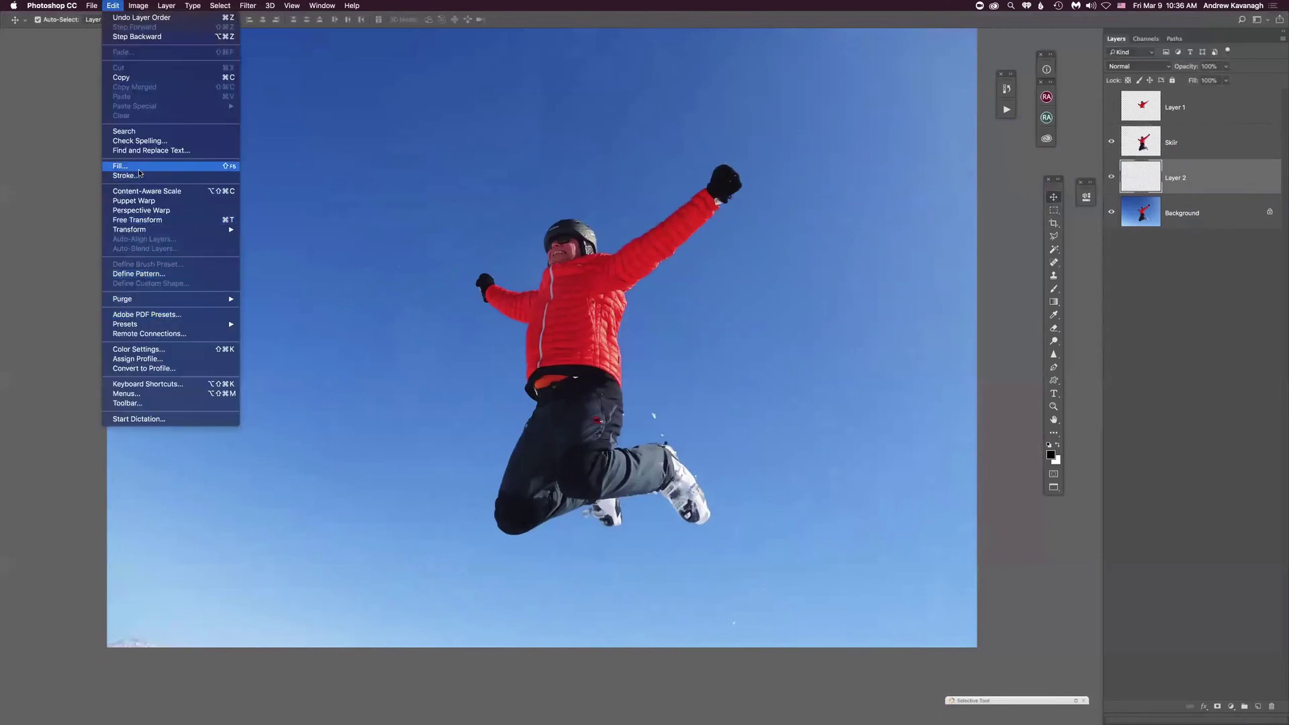
{"action": "left_click", "coordinate": [134, 168]}
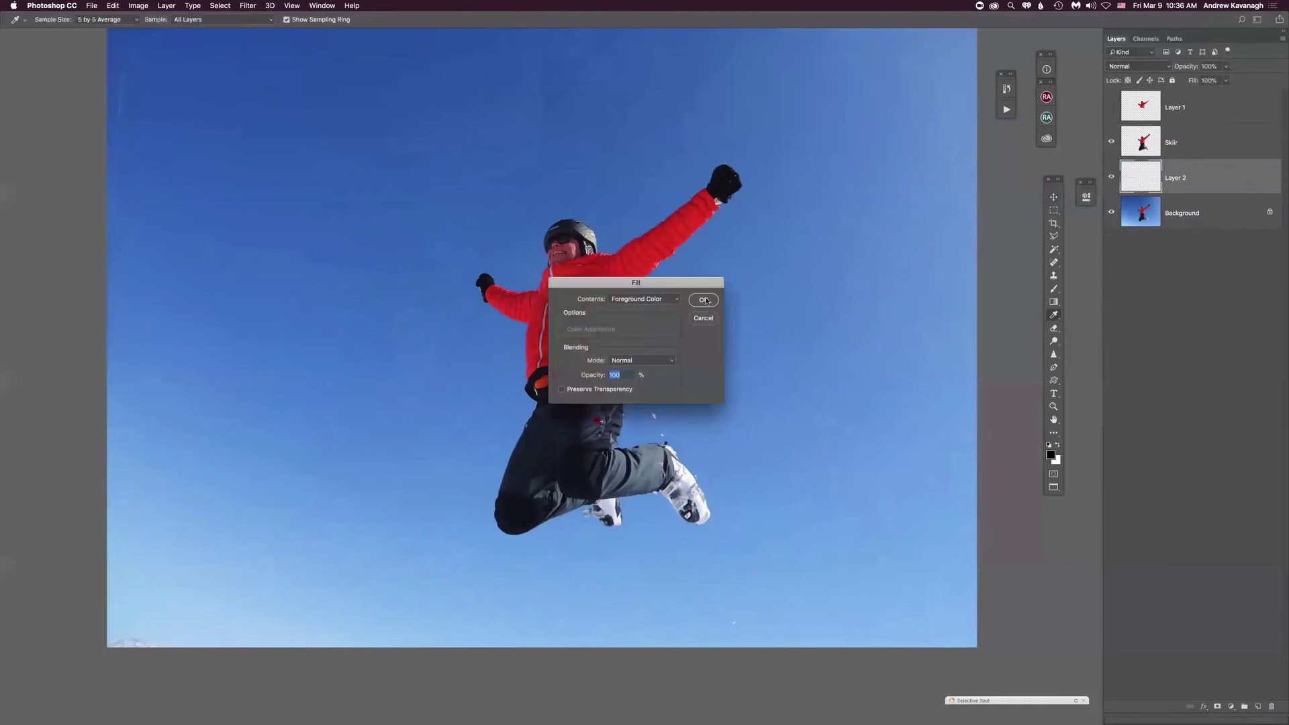
{"action": "left_click", "coordinate": [705, 300]}
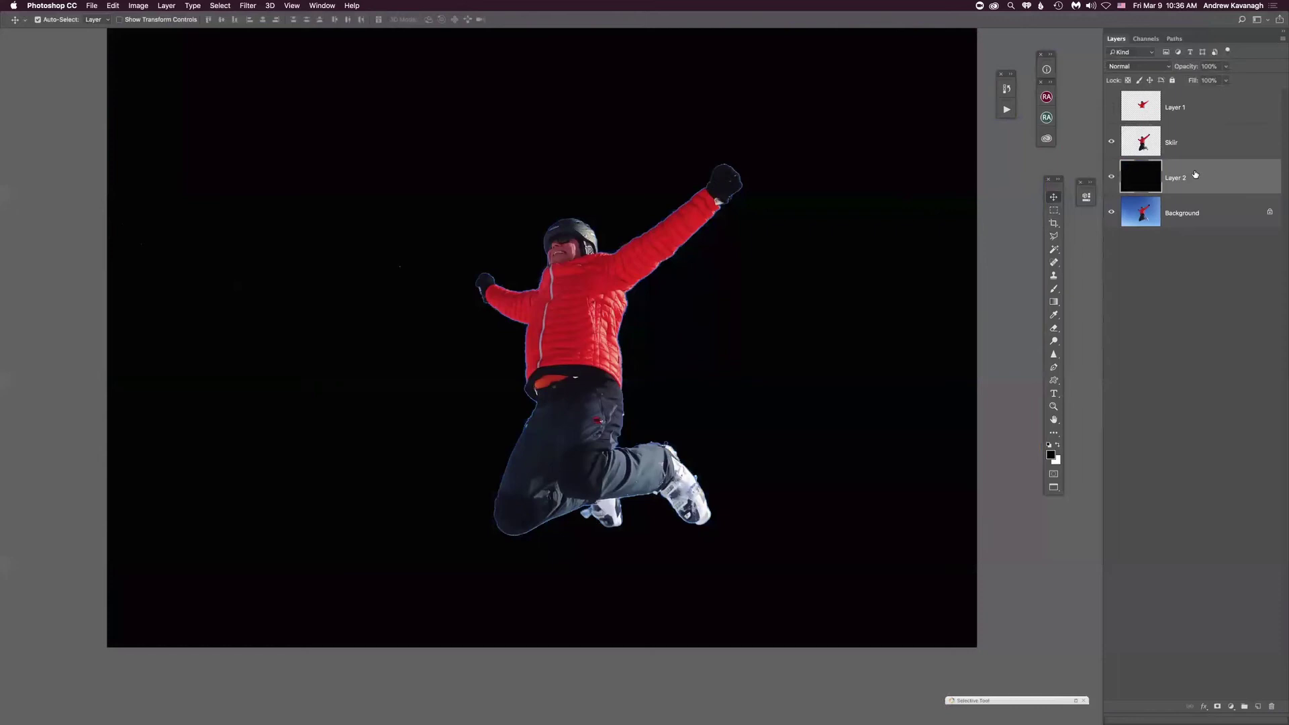
- Load the Skiir layer's shape as a selection and preview it as a quick mask, after comparing the skier with and without the black backdrop
{"action": "left_click", "coordinate": [1111, 179]}
{"action": "left_click", "coordinate": [1110, 178]}
{"action": "left_click", "coordinate": [1141, 146]}
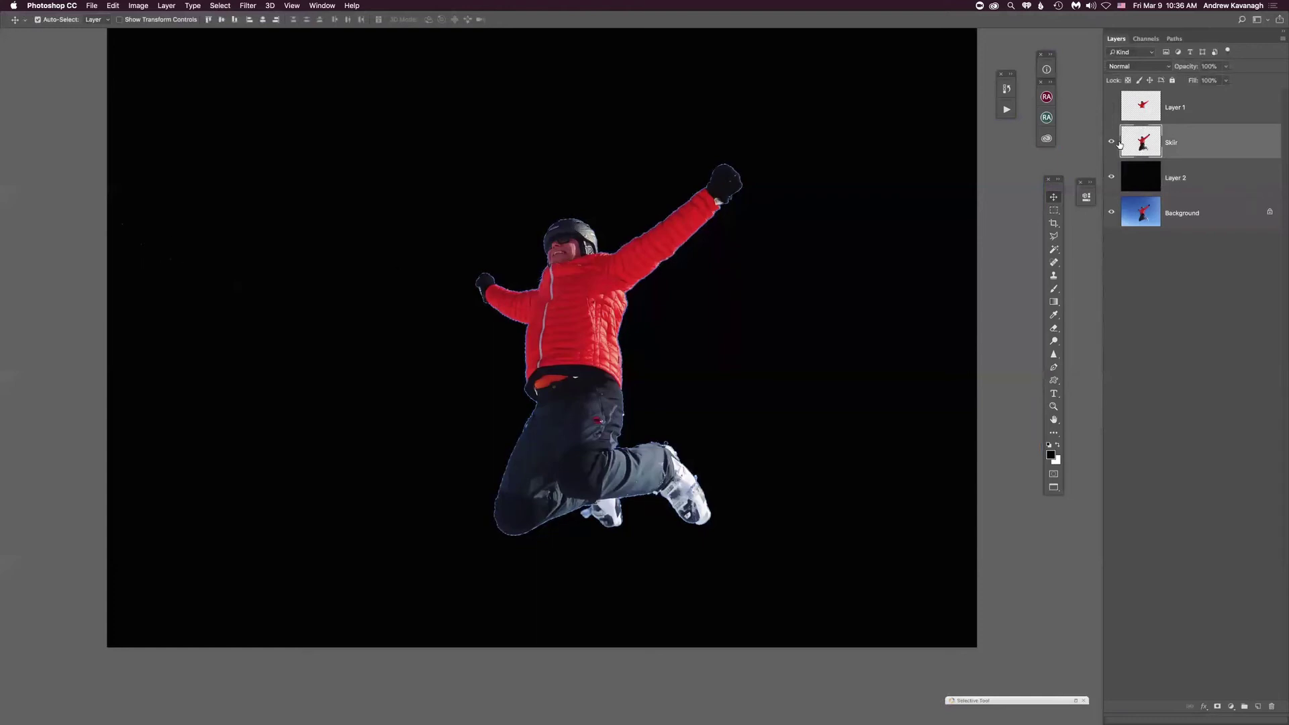
{"action": "left_click", "coordinate": [1111, 100]}
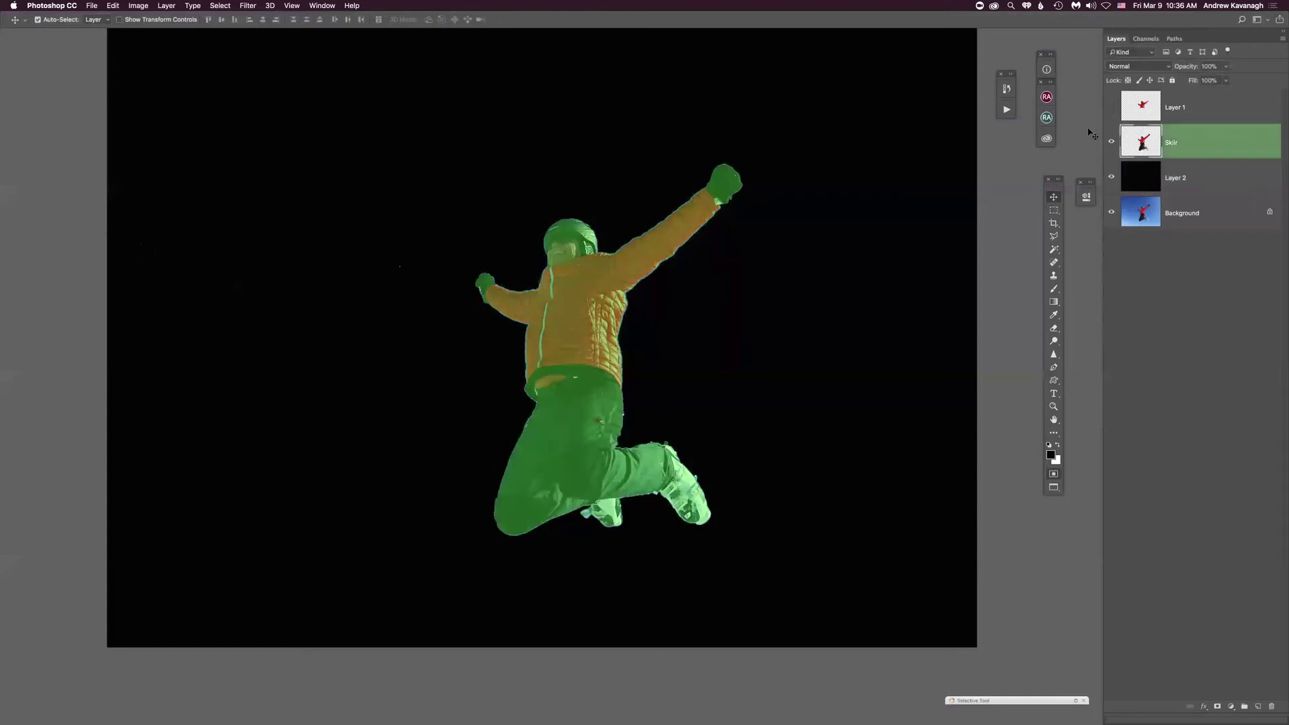
- Invert the skier selection and check it in Quick Mask mode
{"action": "left_click", "coordinate": [220, 6]}
{"action": "left_click", "coordinate": [241, 47]}
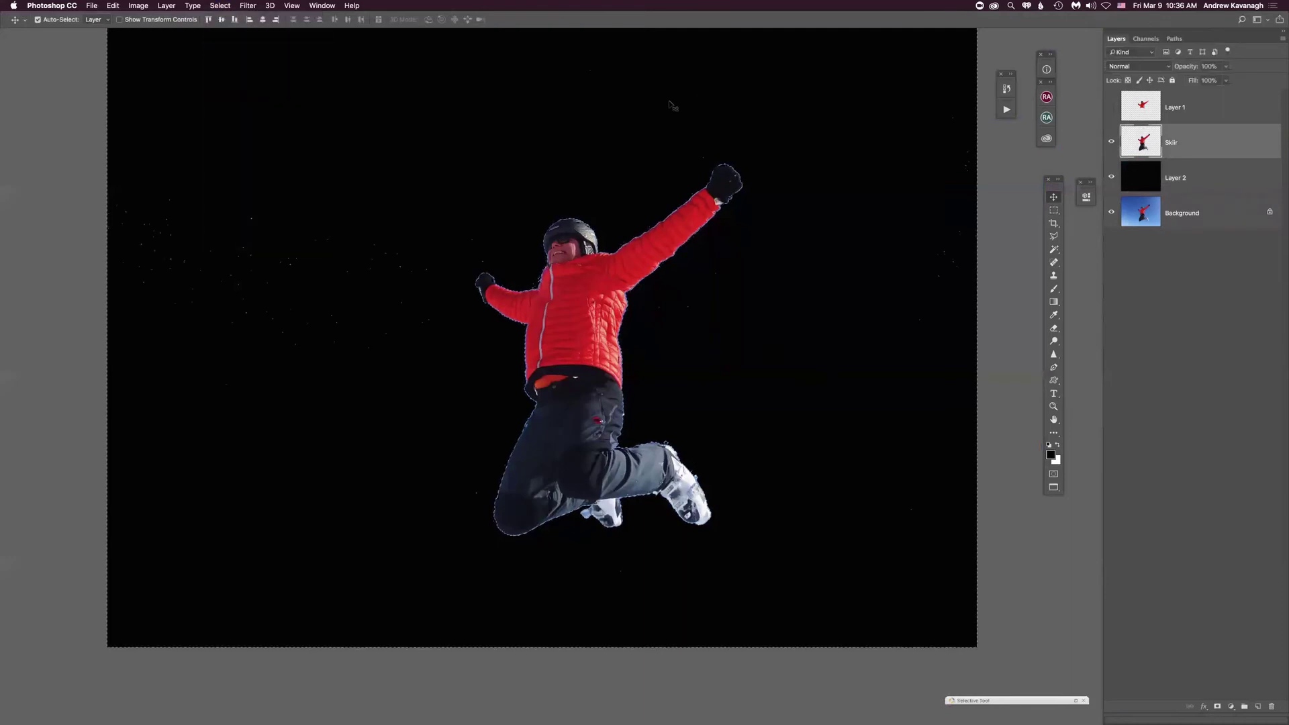
{"action": "key", "text": "q"}
{"action": "key", "text": "q"}
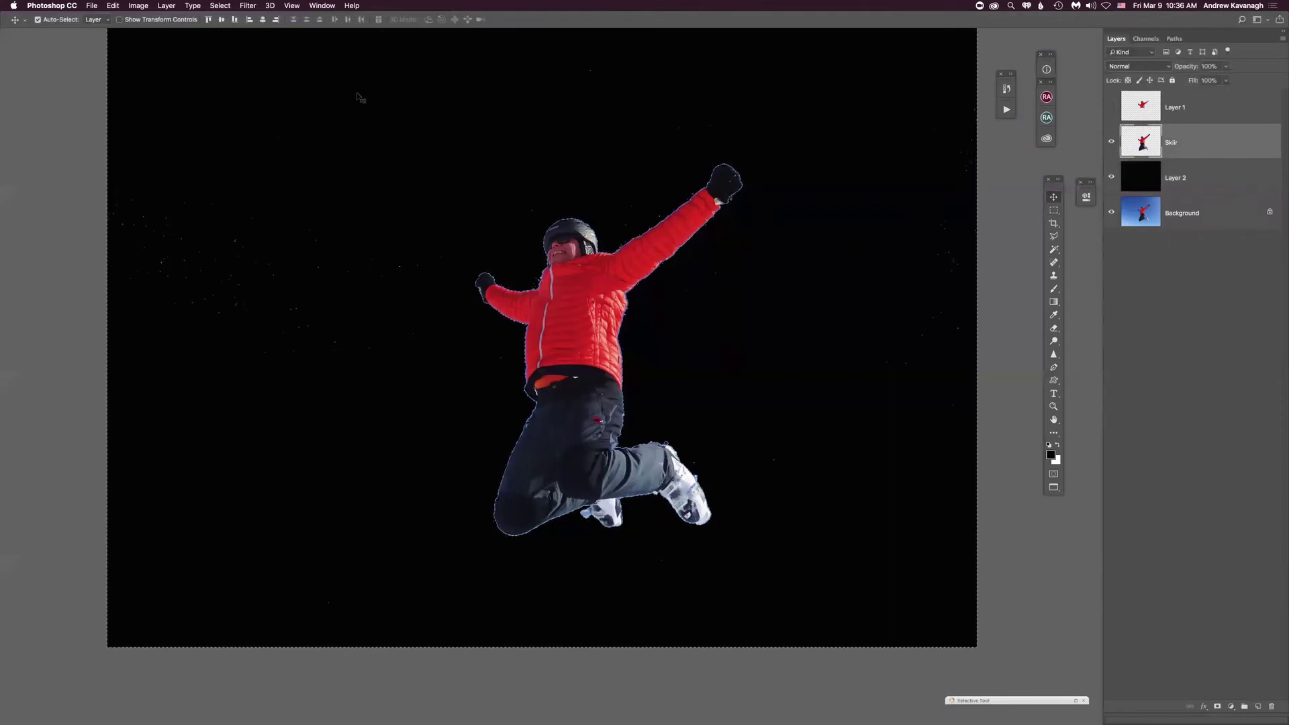
- Contract the inverted selection around the skier and check the result in Quick Mask mode
{"action": "left_click", "coordinate": [220, 5]}
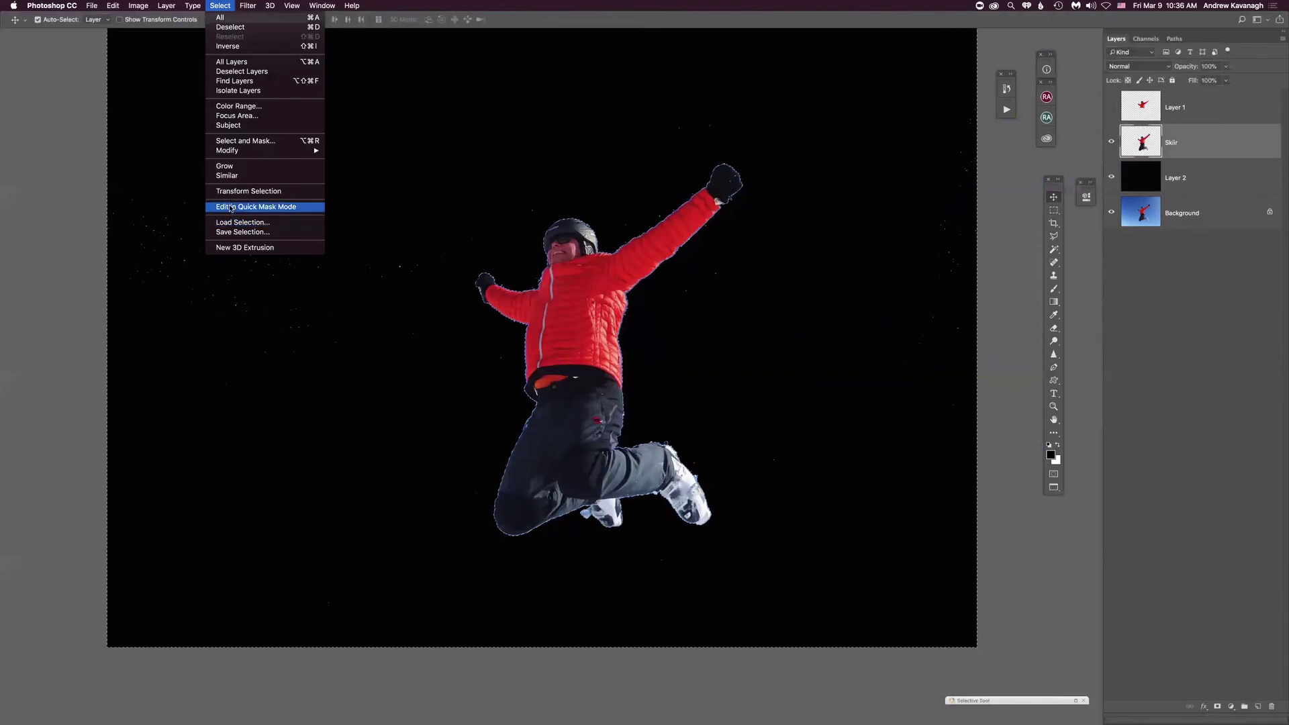
{"action": "mouse_move", "coordinate": [239, 155]}
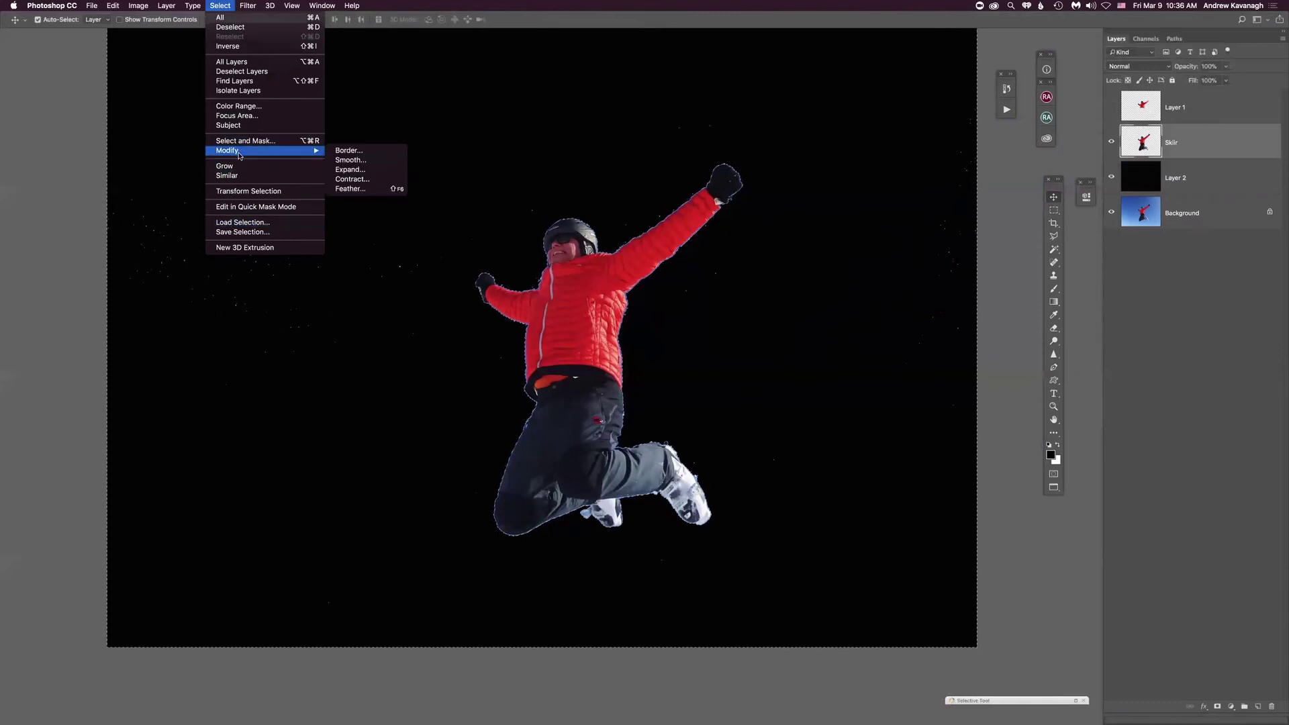
{"action": "left_click", "coordinate": [362, 179]}
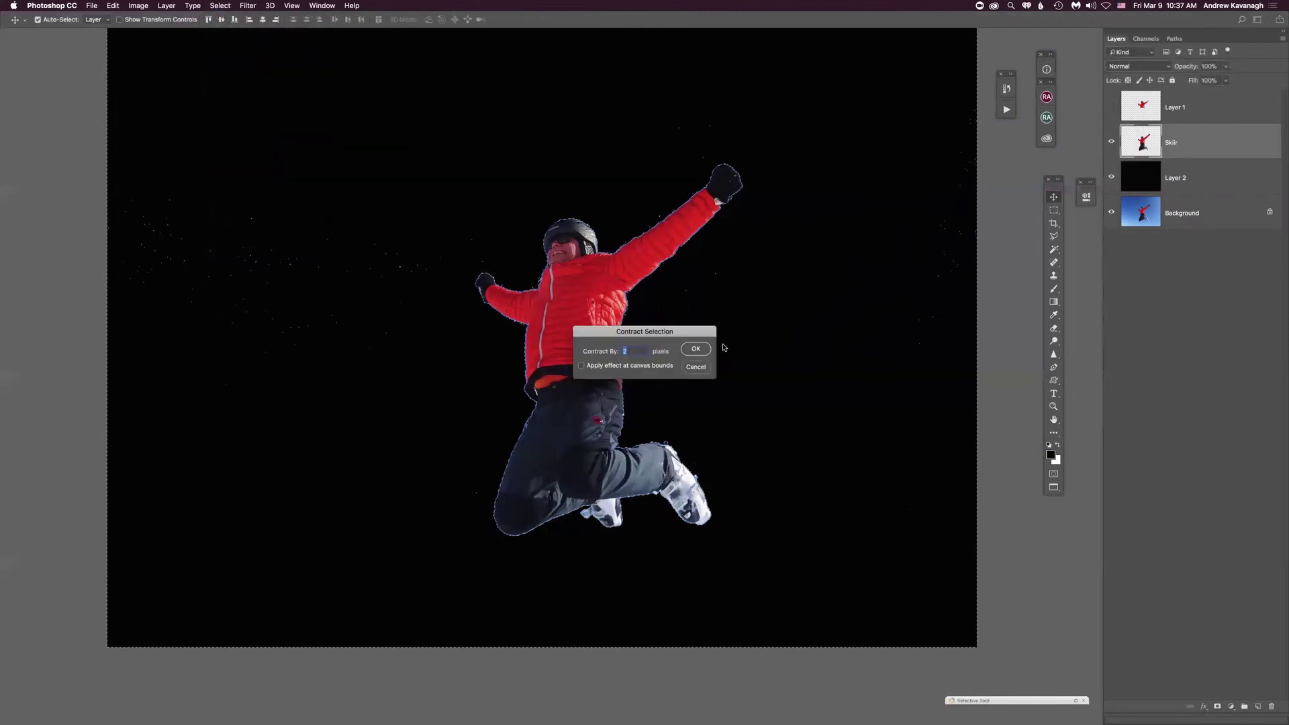
{"action": "left_click", "coordinate": [695, 349]}
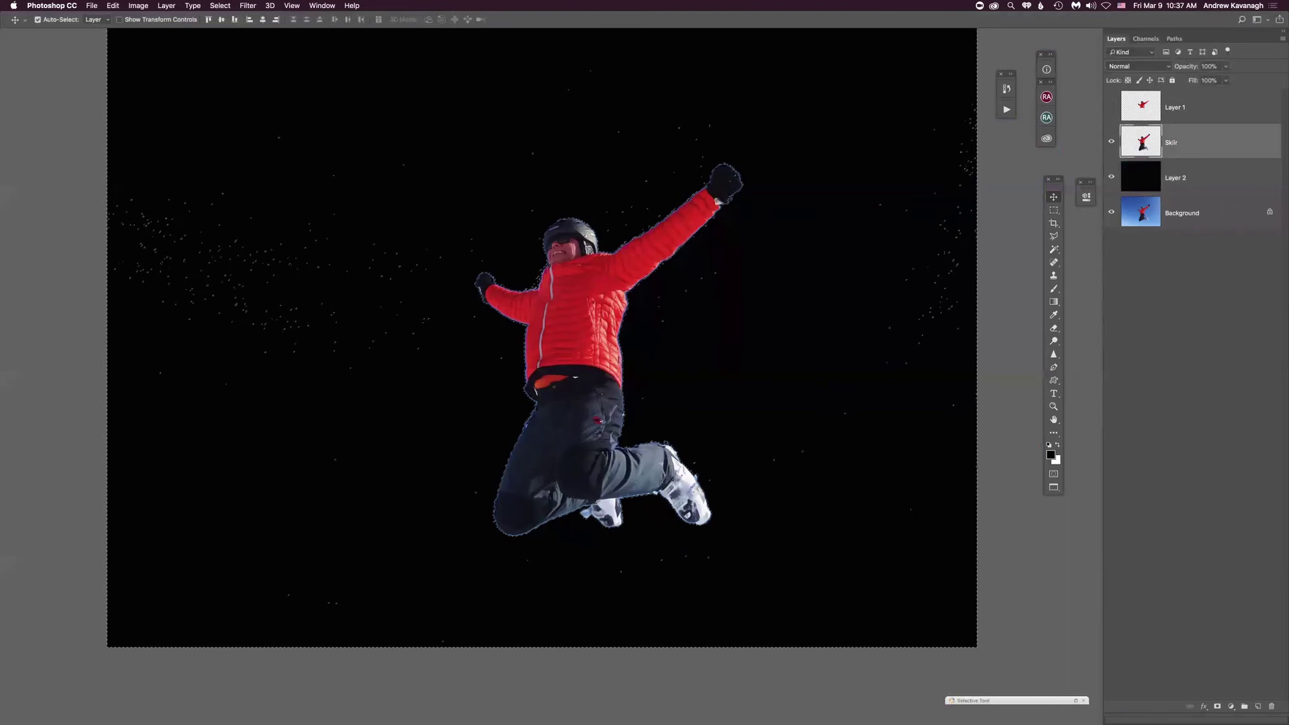
{"action": "key", "text": "q"}
{"action": "key", "text": "q"}
{"action": "key", "text": "super+z"}
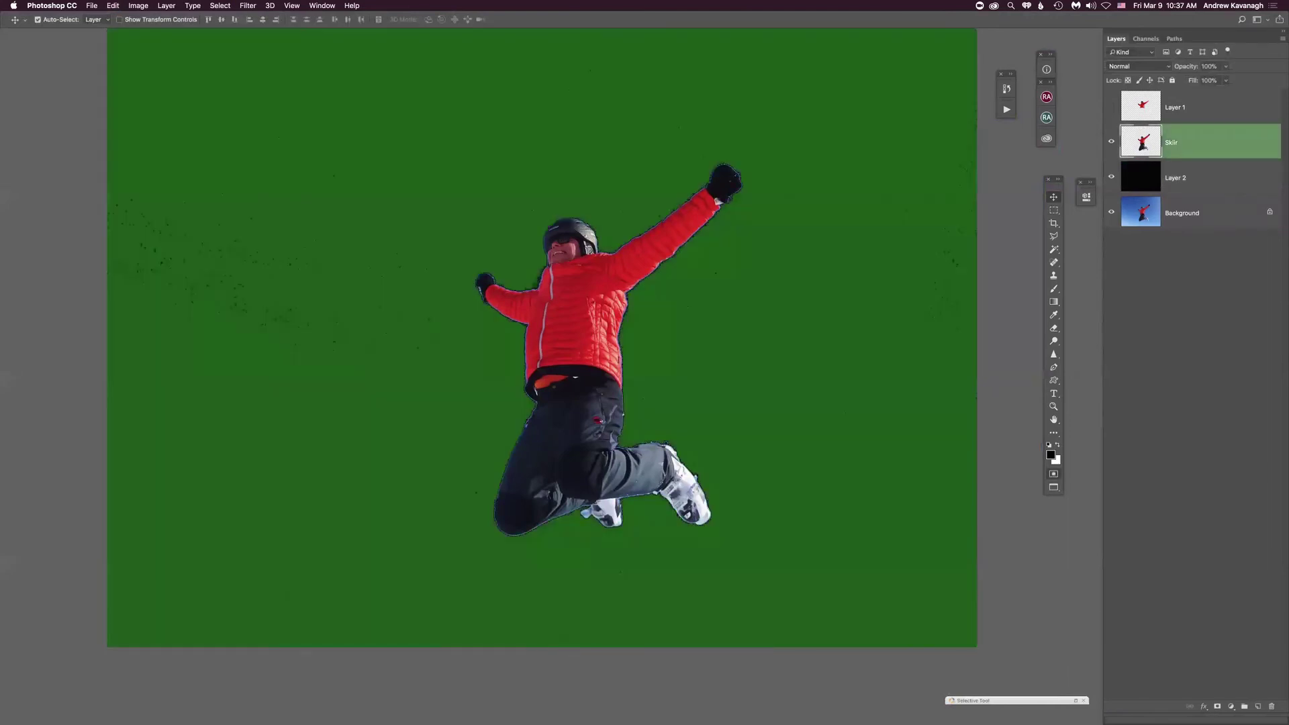
{"action": "key", "text": "q"}
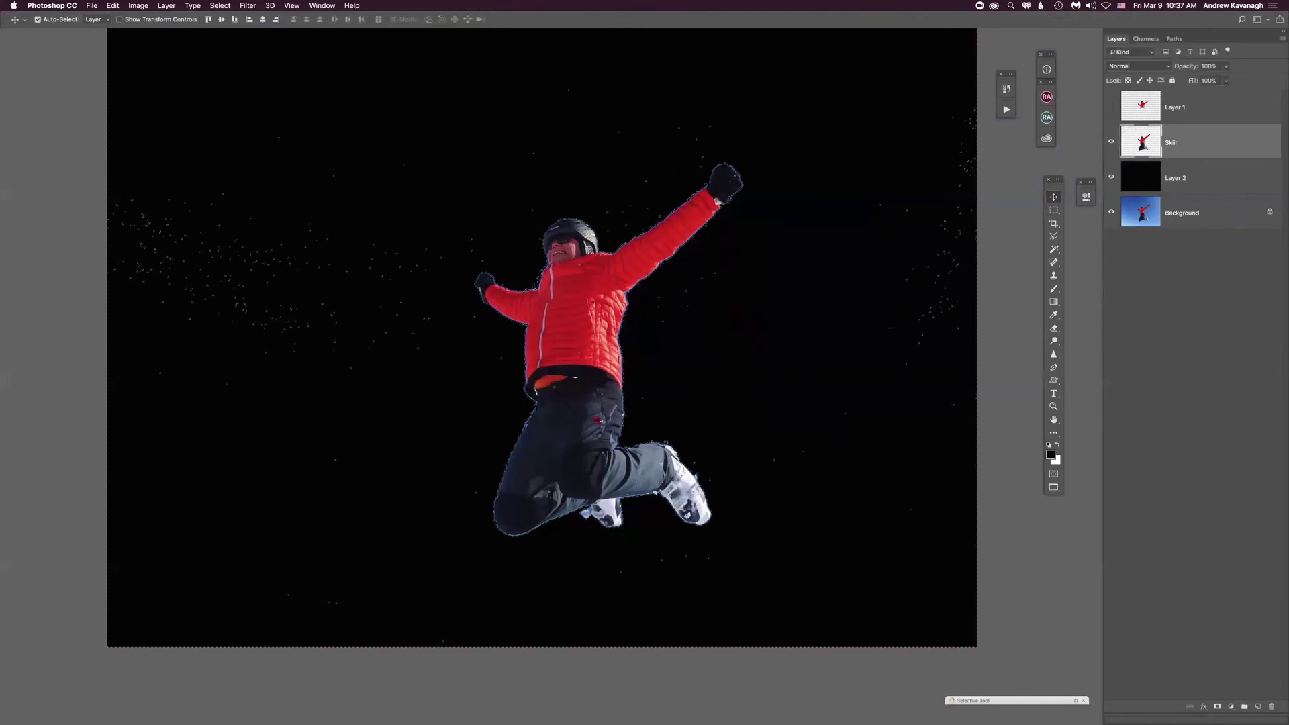
- Expand the inverted selection by 3 pixels so it reaches over the skier's edge
{"action": "left_click", "coordinate": [220, 6]}
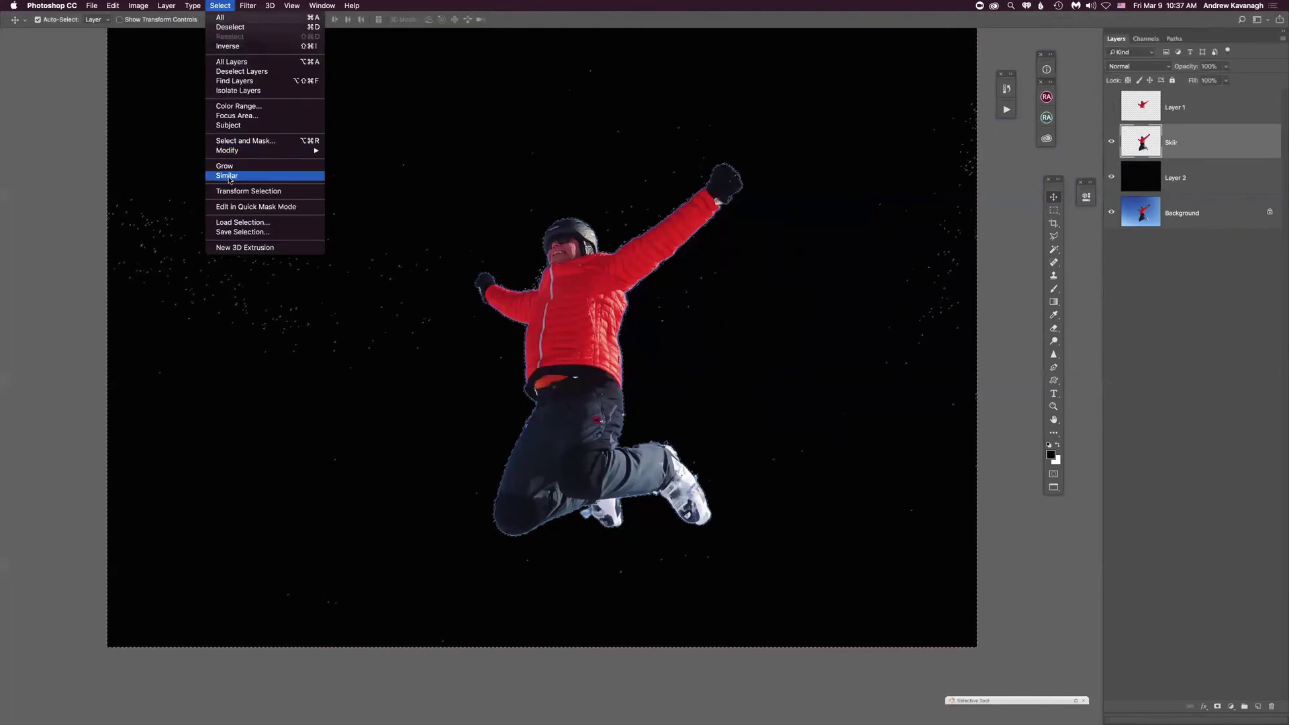
{"action": "mouse_move", "coordinate": [237, 152]}
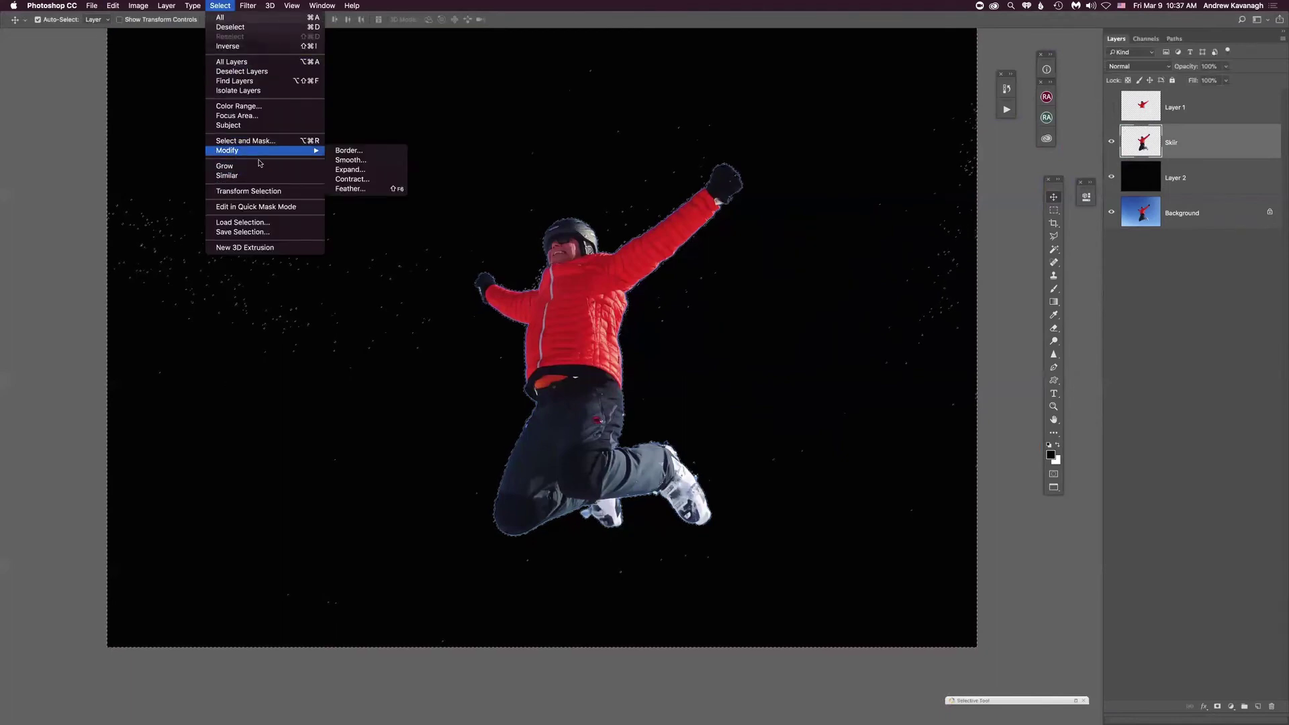
{"action": "left_click", "coordinate": [369, 170]}
{"action": "type", "text": "3"}
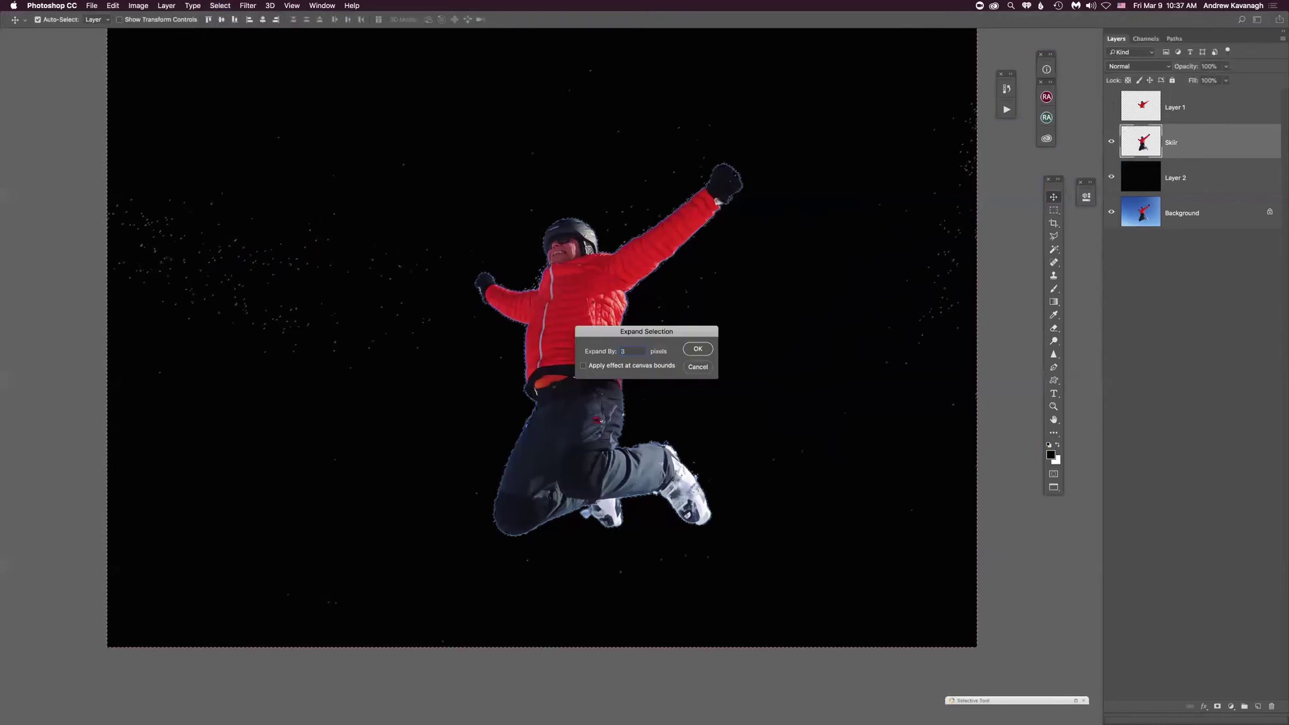
{"action": "key", "text": "Return"}
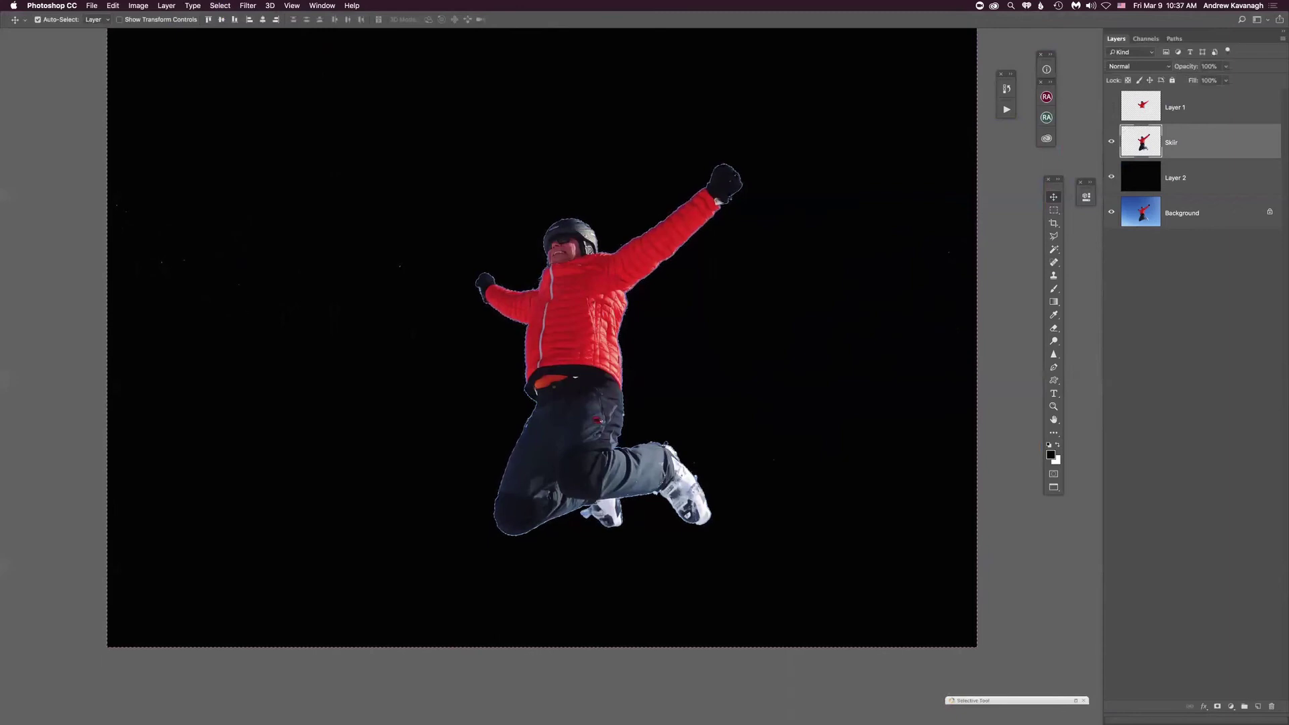
- Temporarily hide the selection edges to examine the fringe along the skier's outline, and switch to the Rectangular Marquee tool
{"action": "left_click", "coordinate": [222, 6]}
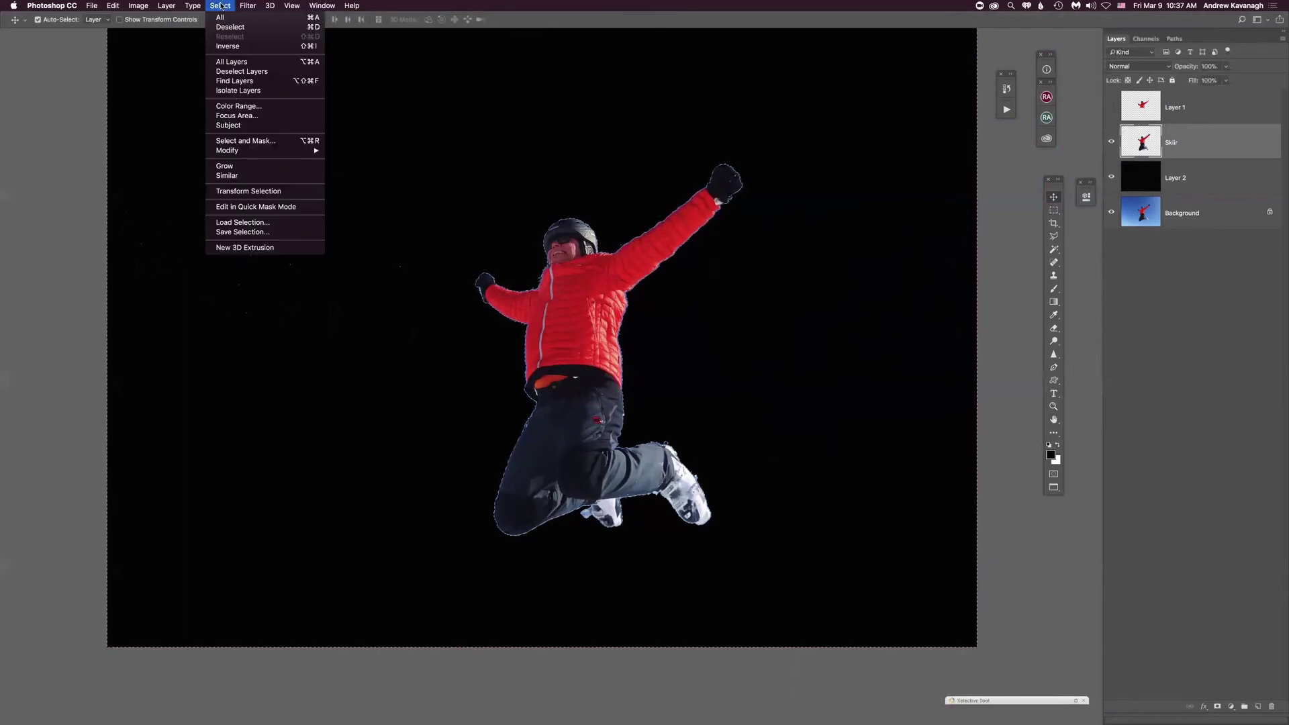
{"action": "left_click", "coordinate": [112, 151]}
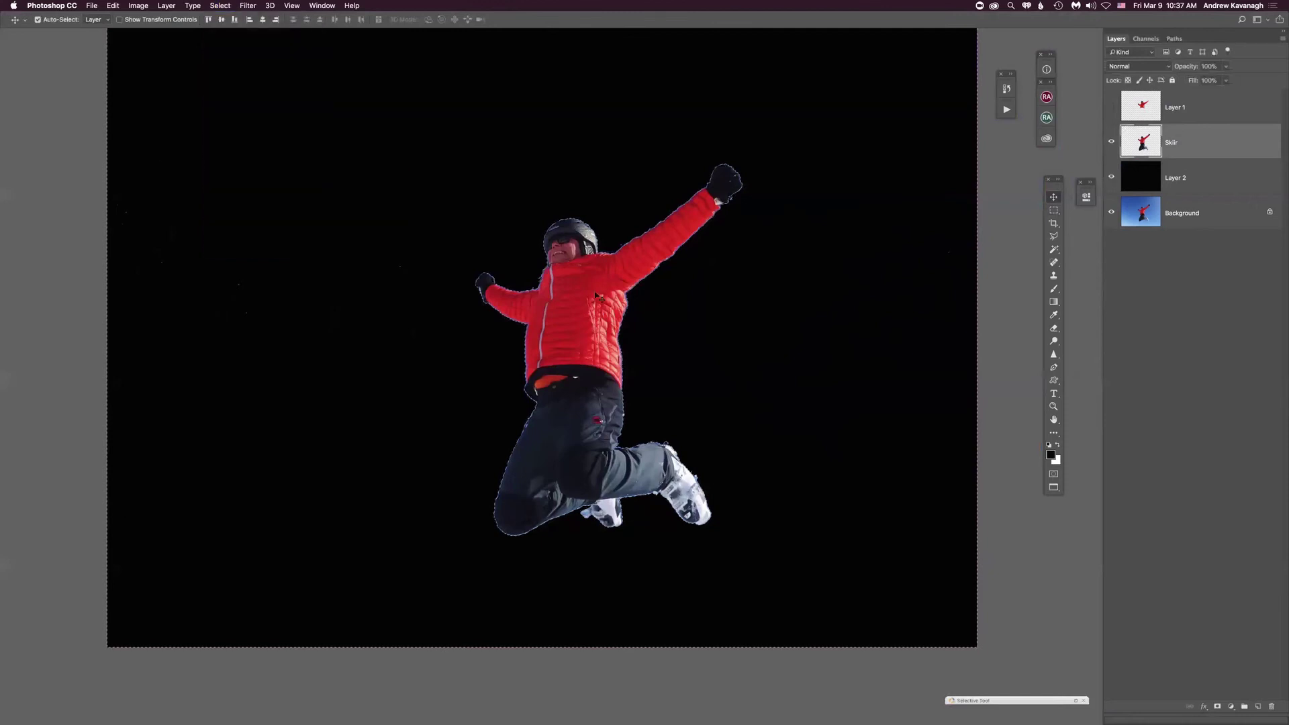
{"action": "key", "text": "super+h"}
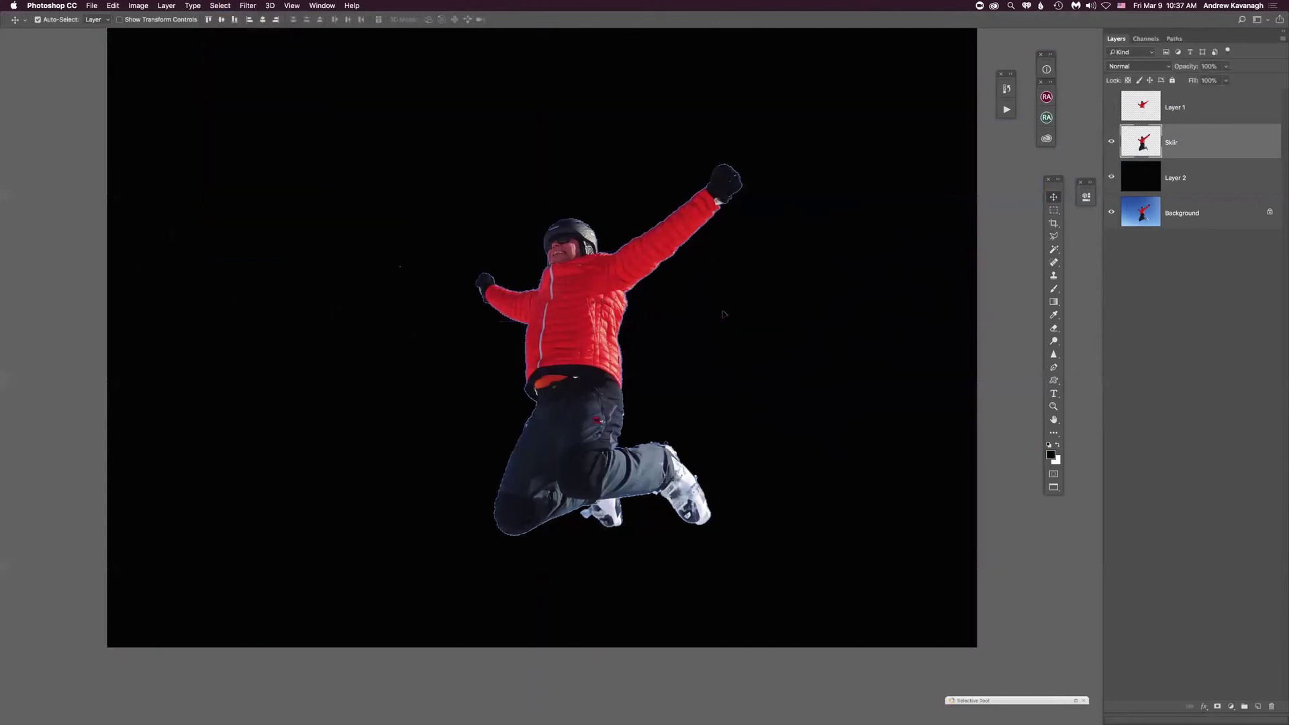
{"action": "key", "text": "super+h"}
{"action": "key", "text": "m"}
{"action": "right_click", "coordinate": [735, 313]}
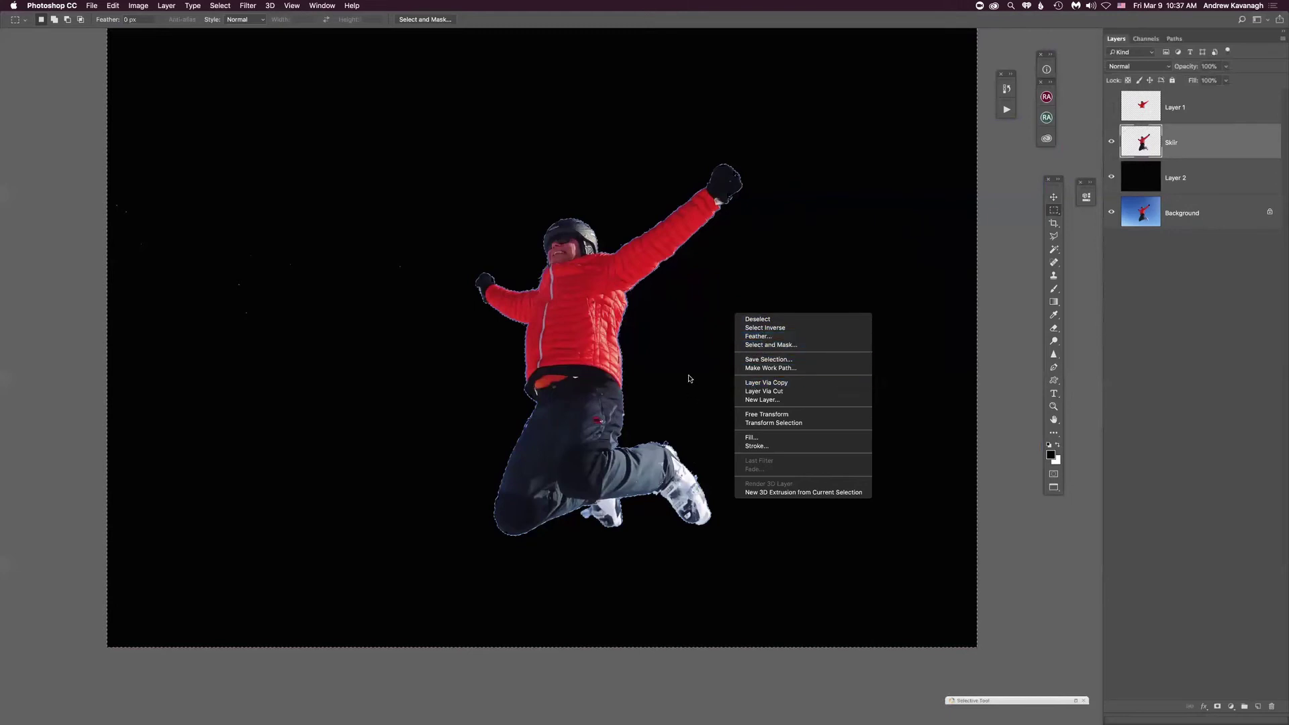
{"action": "left_click", "coordinate": [684, 334]}
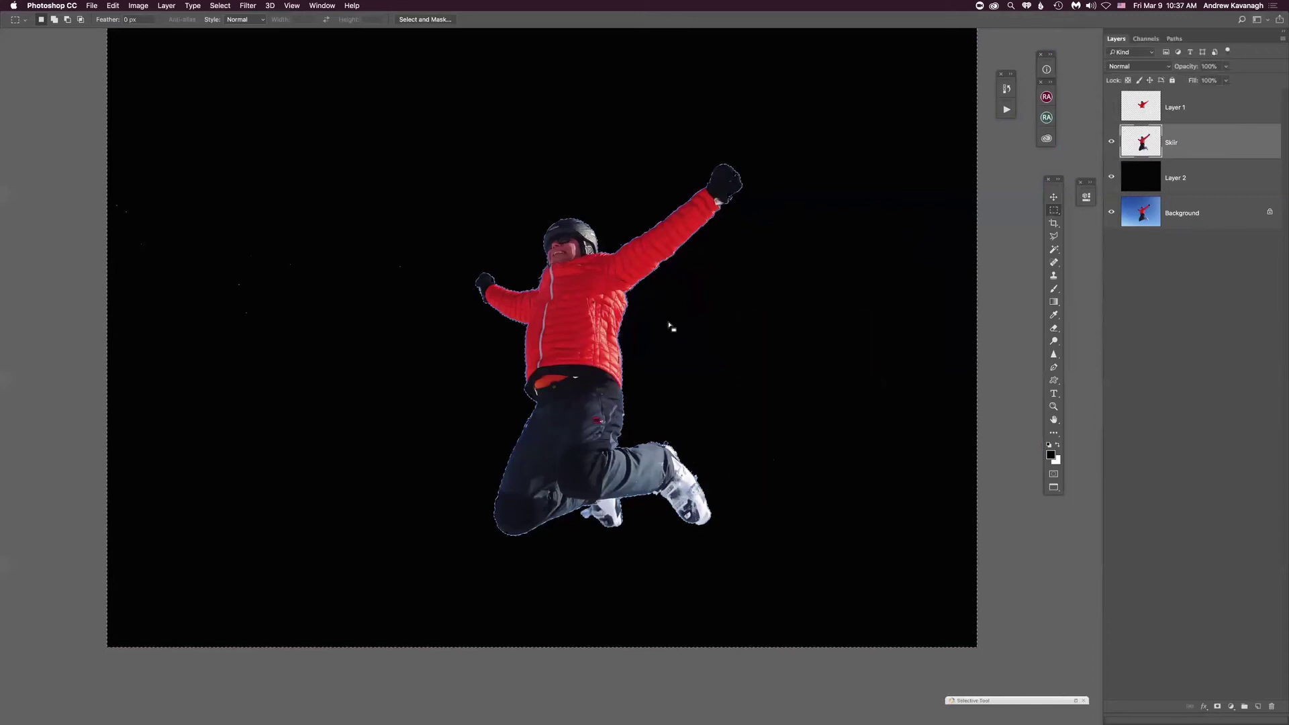
- Expand the selection by 4 pixels and delete the selected fringe from the Skiir layer
{"action": "left_click", "coordinate": [221, 5]}
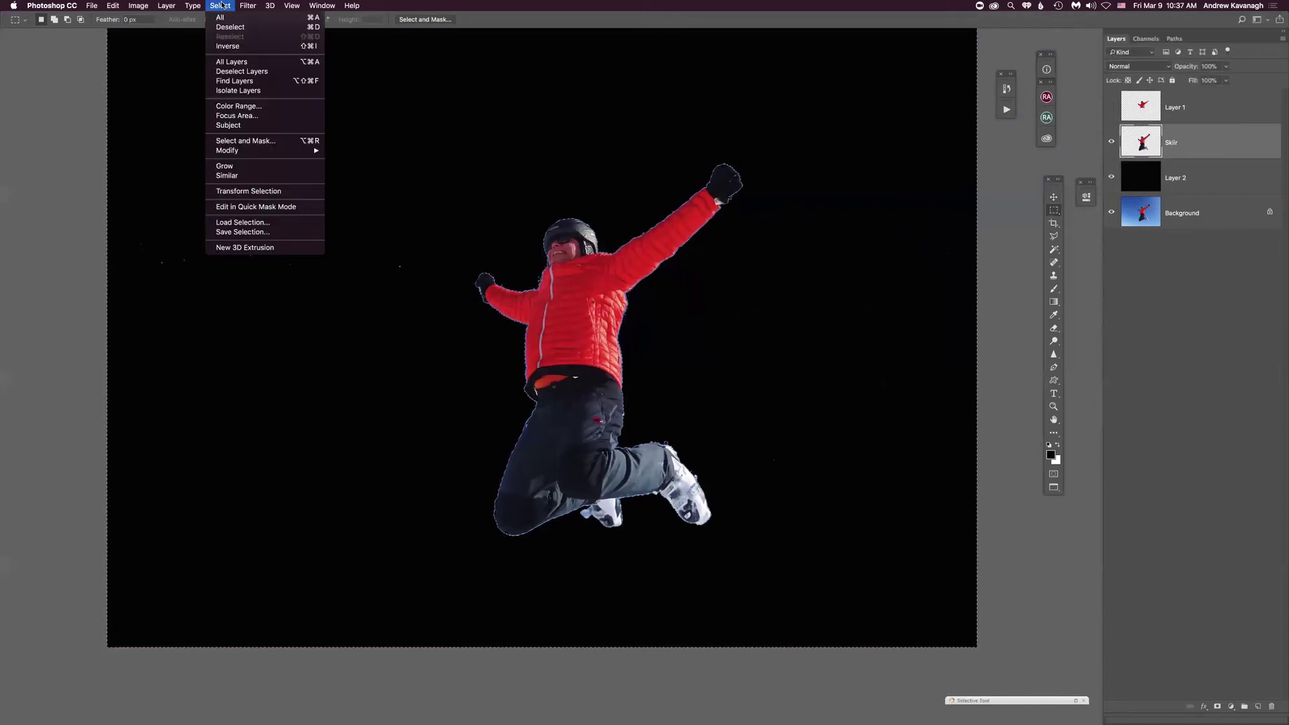
{"action": "mouse_move", "coordinate": [249, 152]}
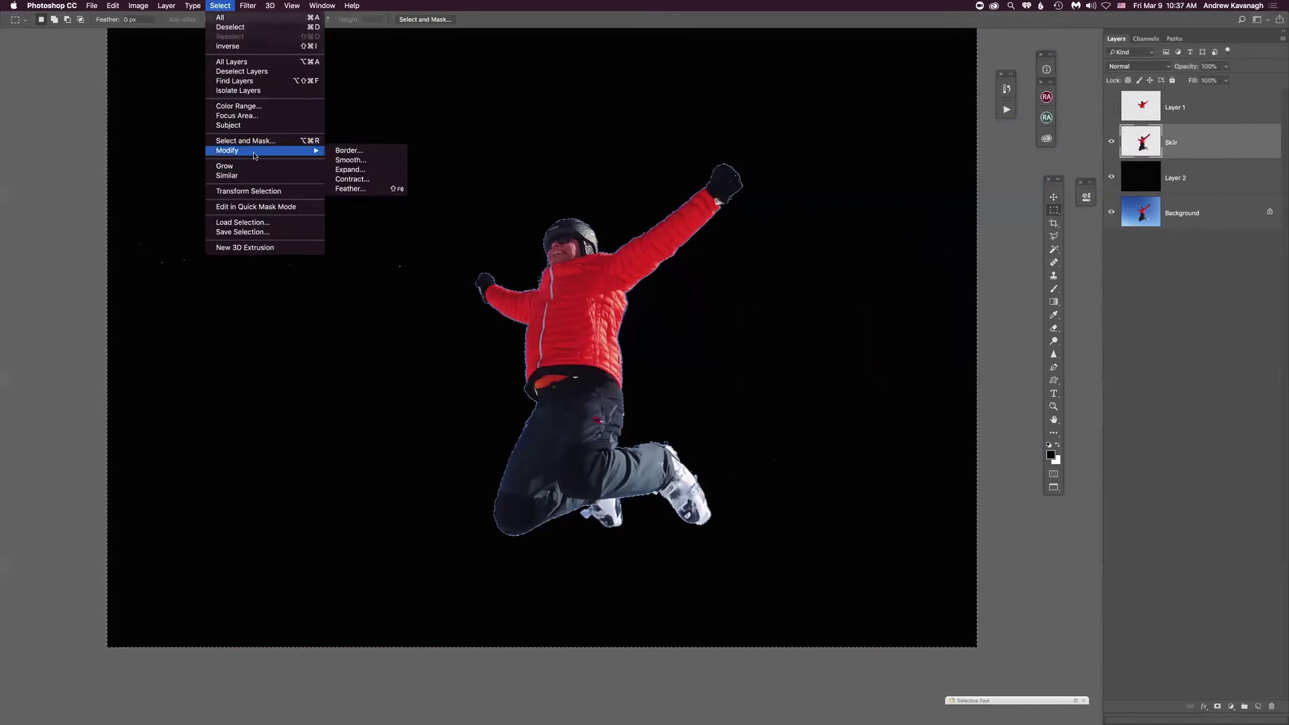
{"action": "left_click", "coordinate": [362, 170]}
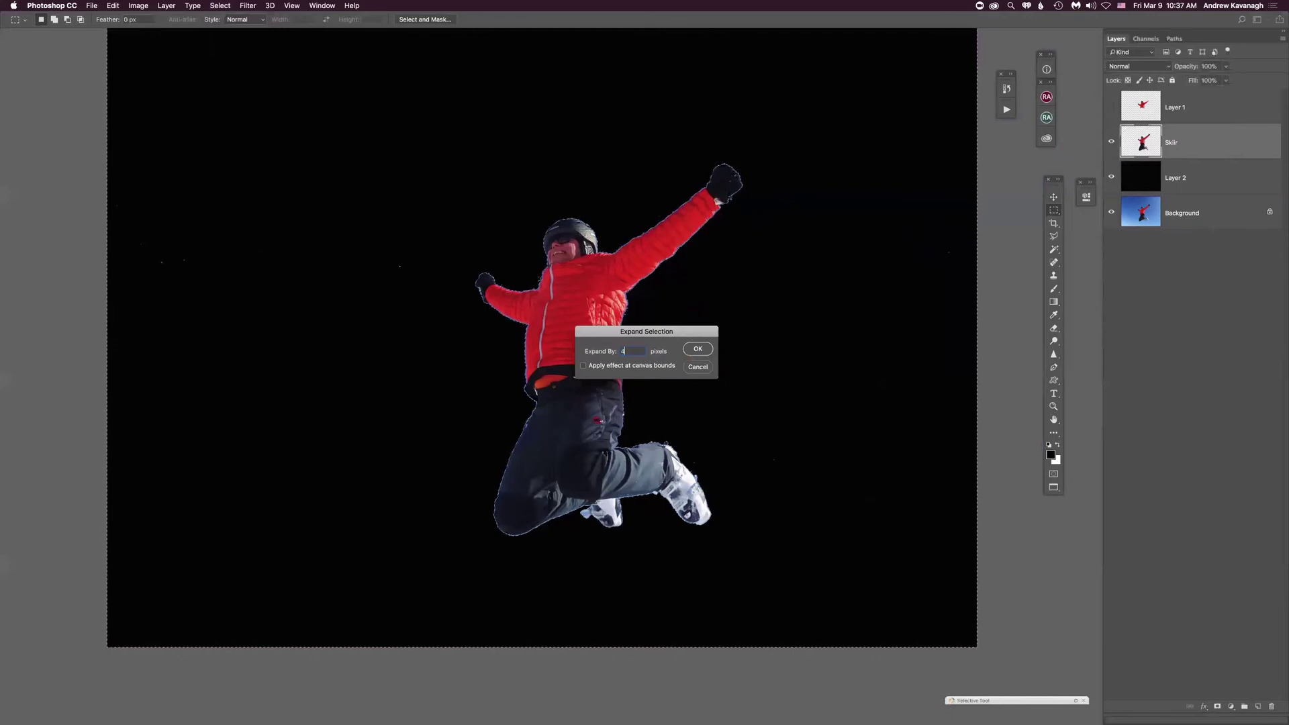
{"action": "key", "text": "Return"}
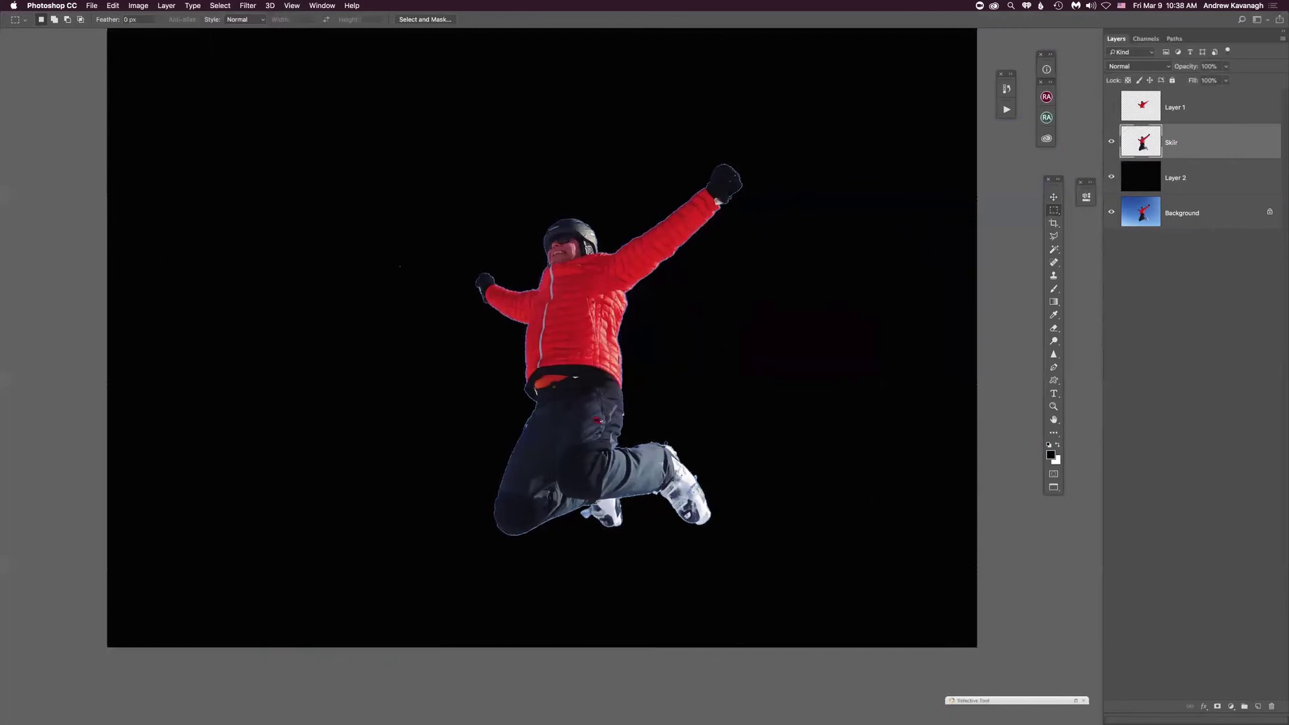
{"action": "key", "text": "Delete"}
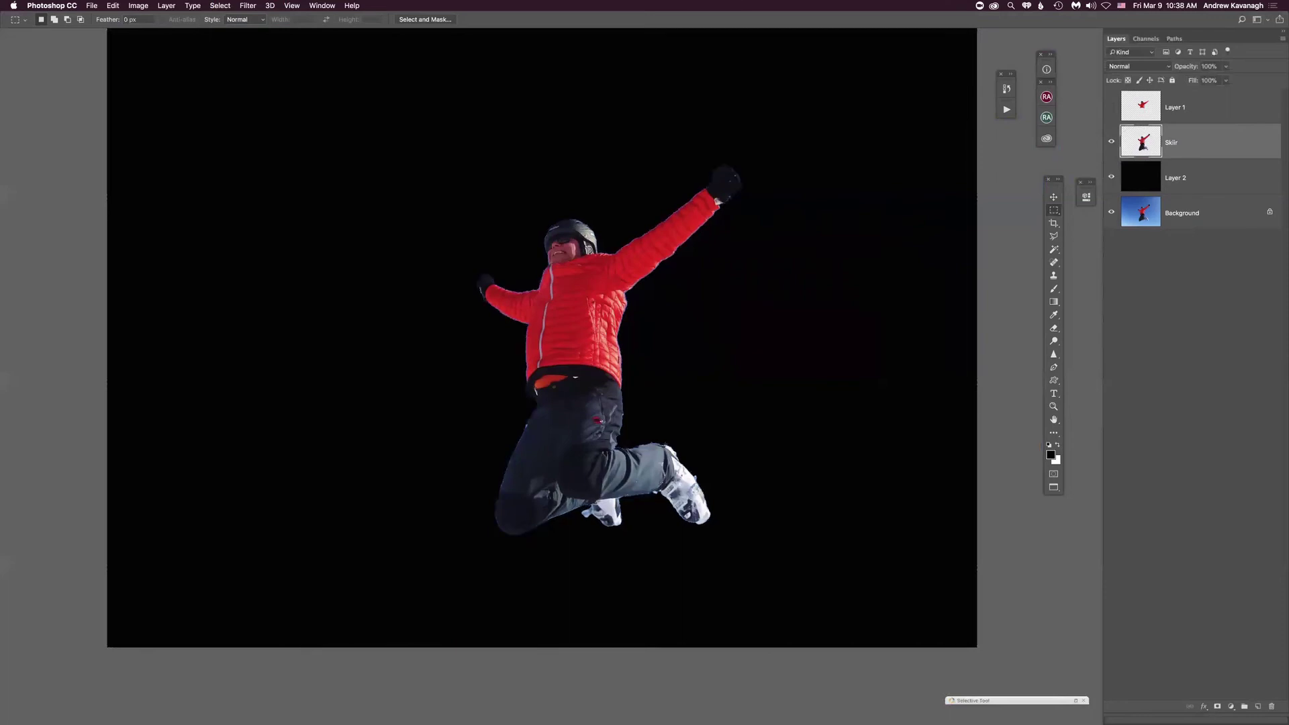
- Save the skier document as skiing-jump-sky-163270.PSD in Photoshop format with layers, in the Pen Tool with Rico folder
{"action": "key", "text": "super+shift+s"}
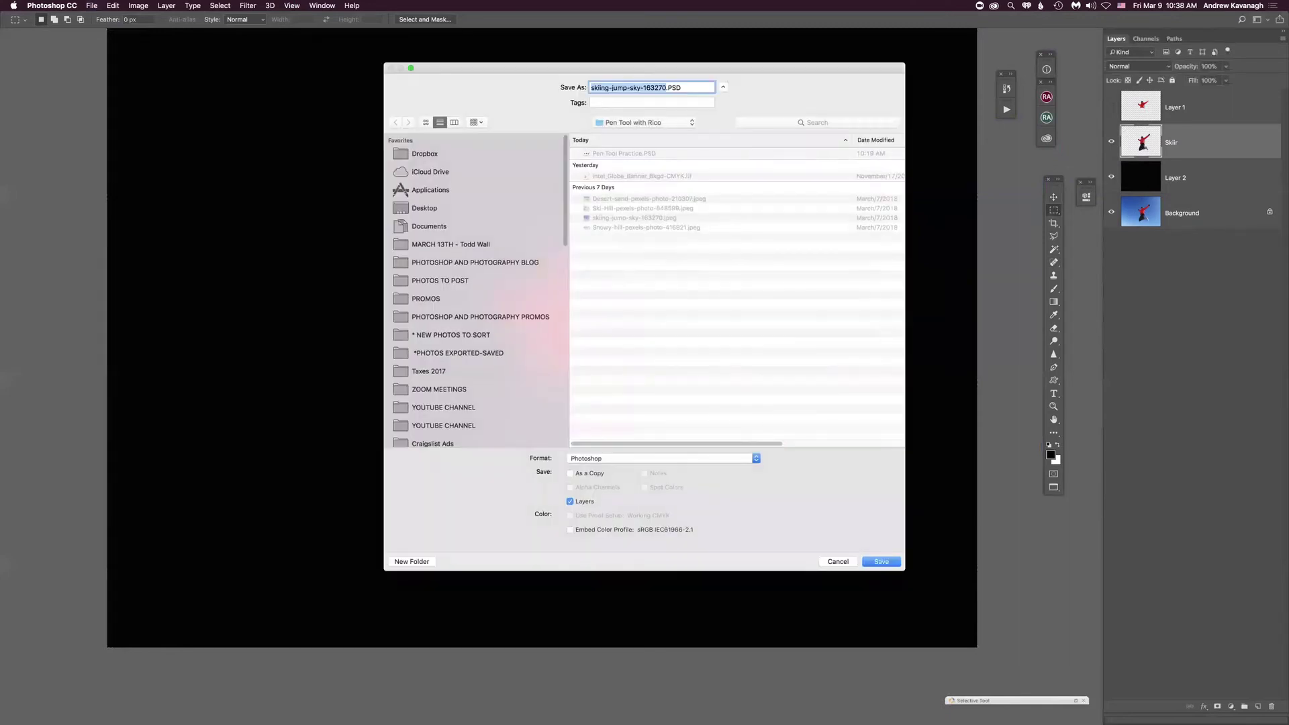
{"action": "key", "text": "Return"}
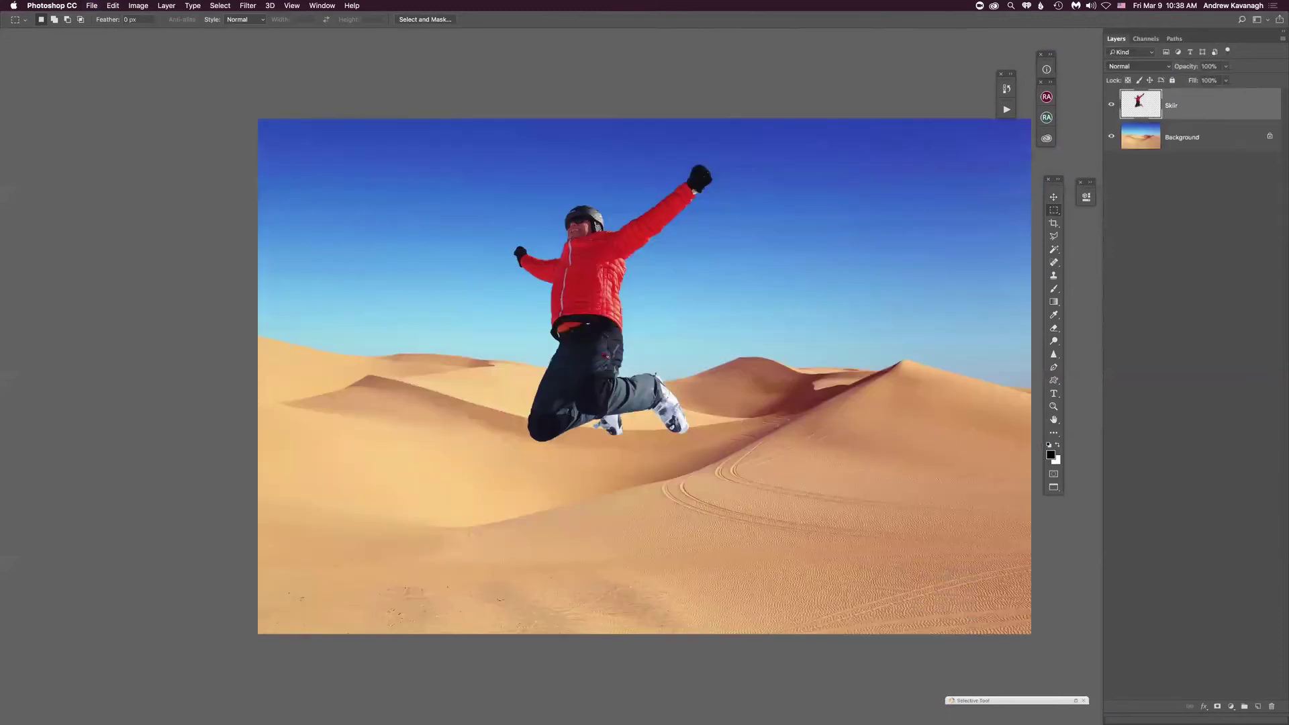
- Return to standard screen mode and rearrange the document windows to bring Intel_Globe_Banner_Bkgd-CMYK.tif in front of the desert image
{"action": "key", "text": "f"}
{"action": "key", "text": "f"}
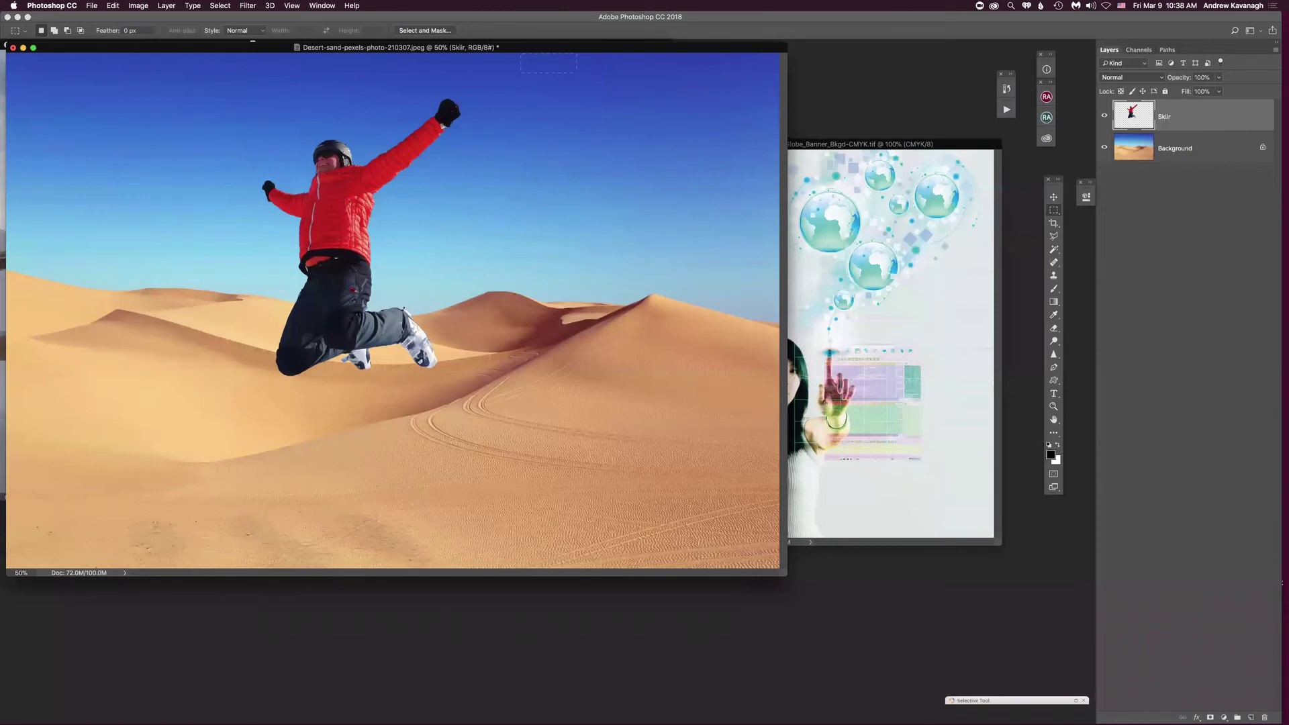
{"action": "left_click_drag", "start_coordinate": [524, 47], "coordinate": [519, 105]}
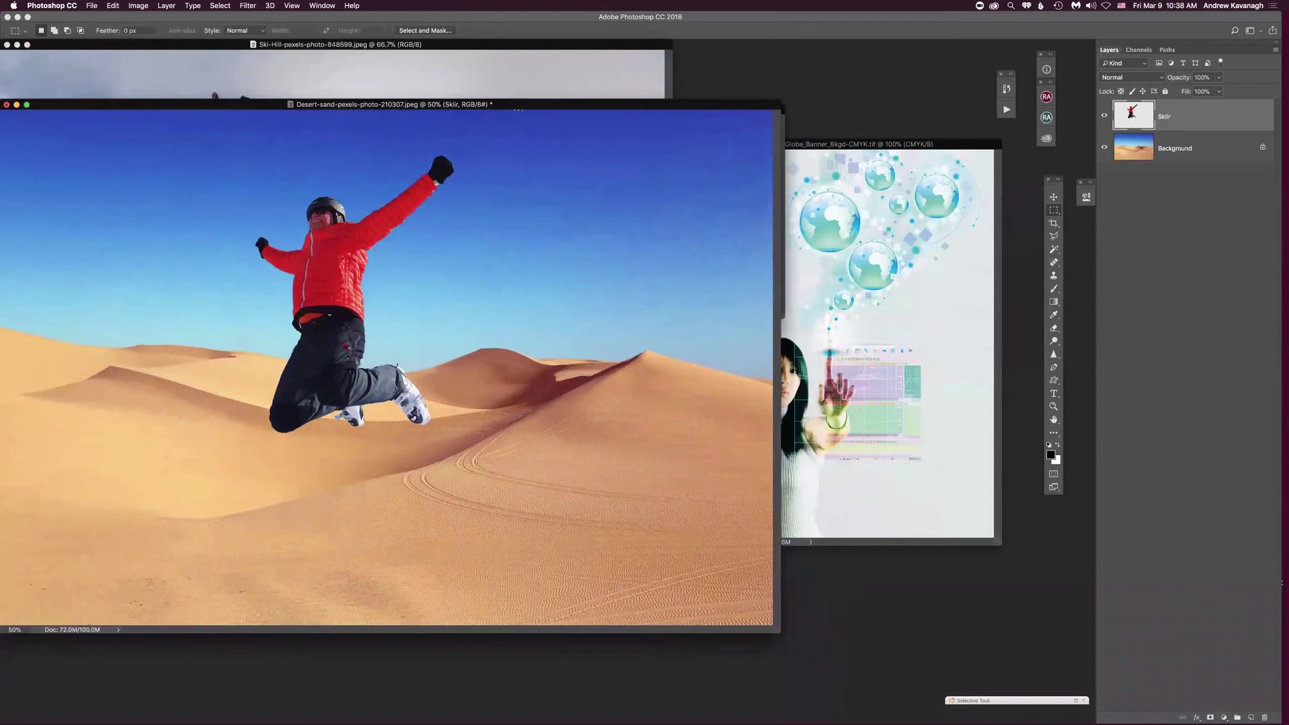
{"action": "left_click_drag", "start_coordinate": [870, 144], "coordinate": [771, 143]}
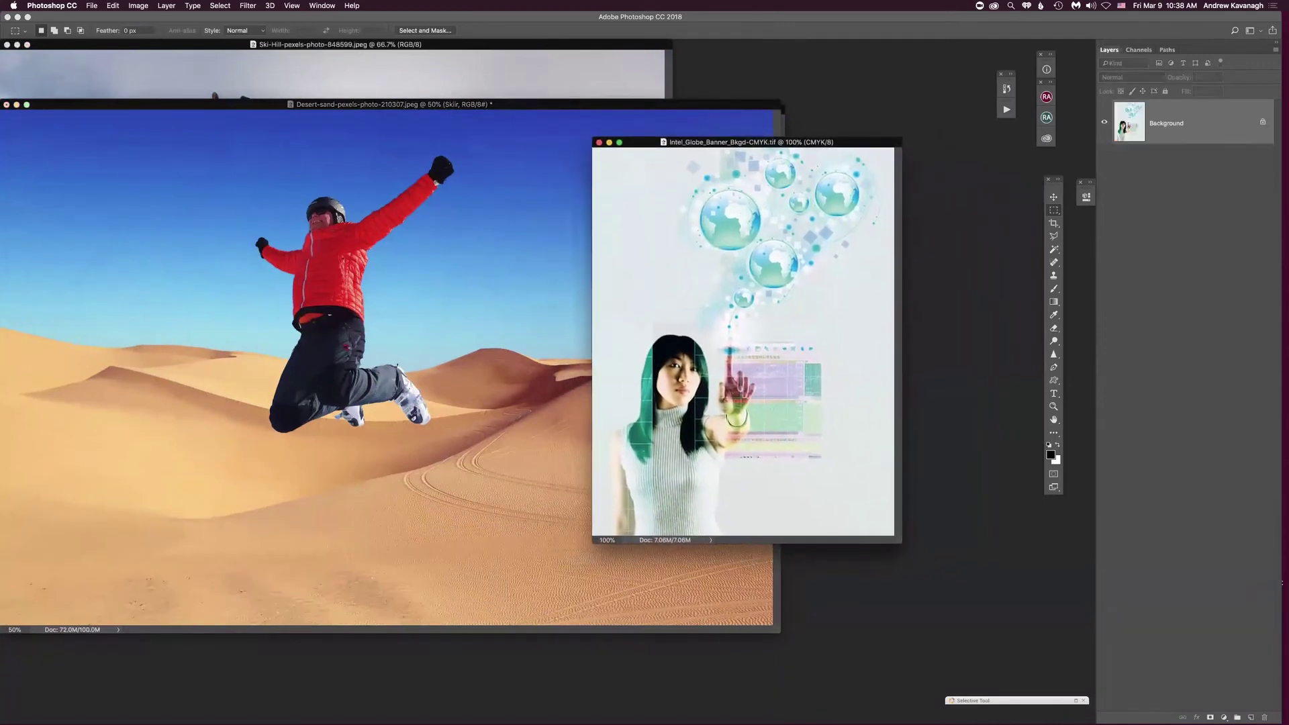
- Duplicate the Intel globe banner image under the name Intel_Globe_Banner_Bkgd-RGB
{"action": "left_click", "coordinate": [138, 5]}
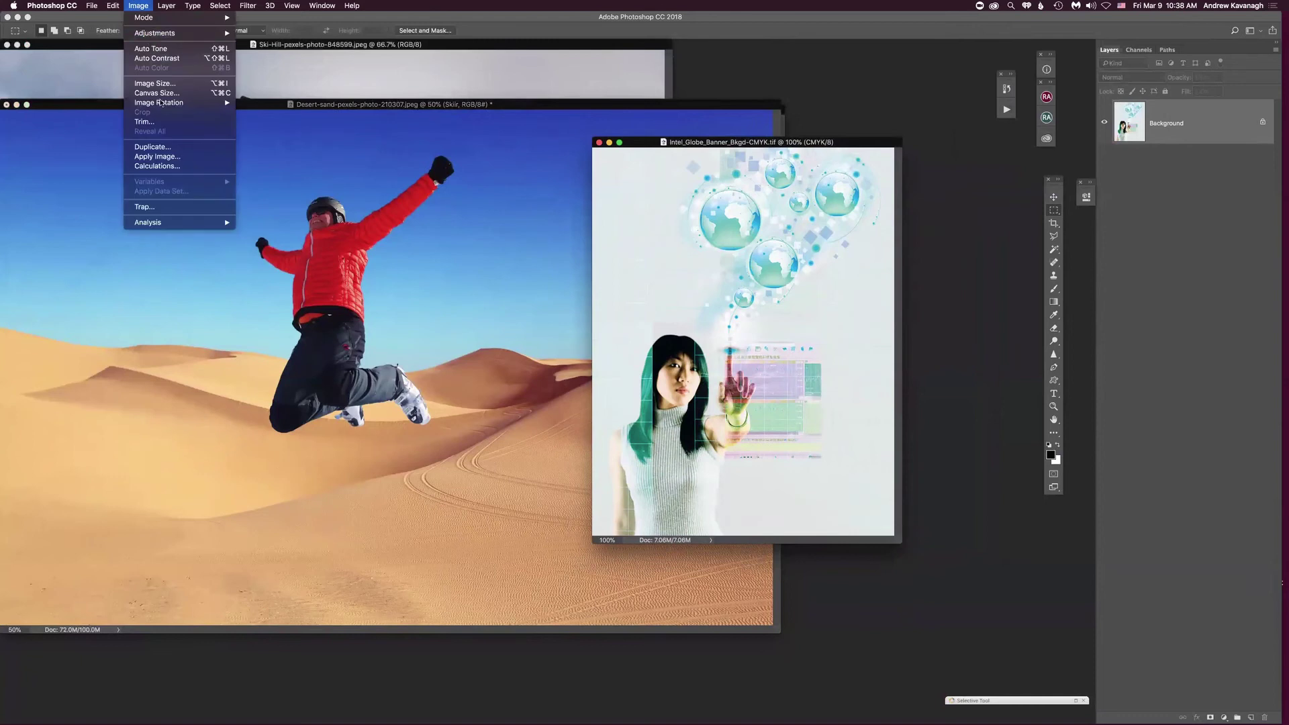
{"action": "left_click", "coordinate": [152, 147]}
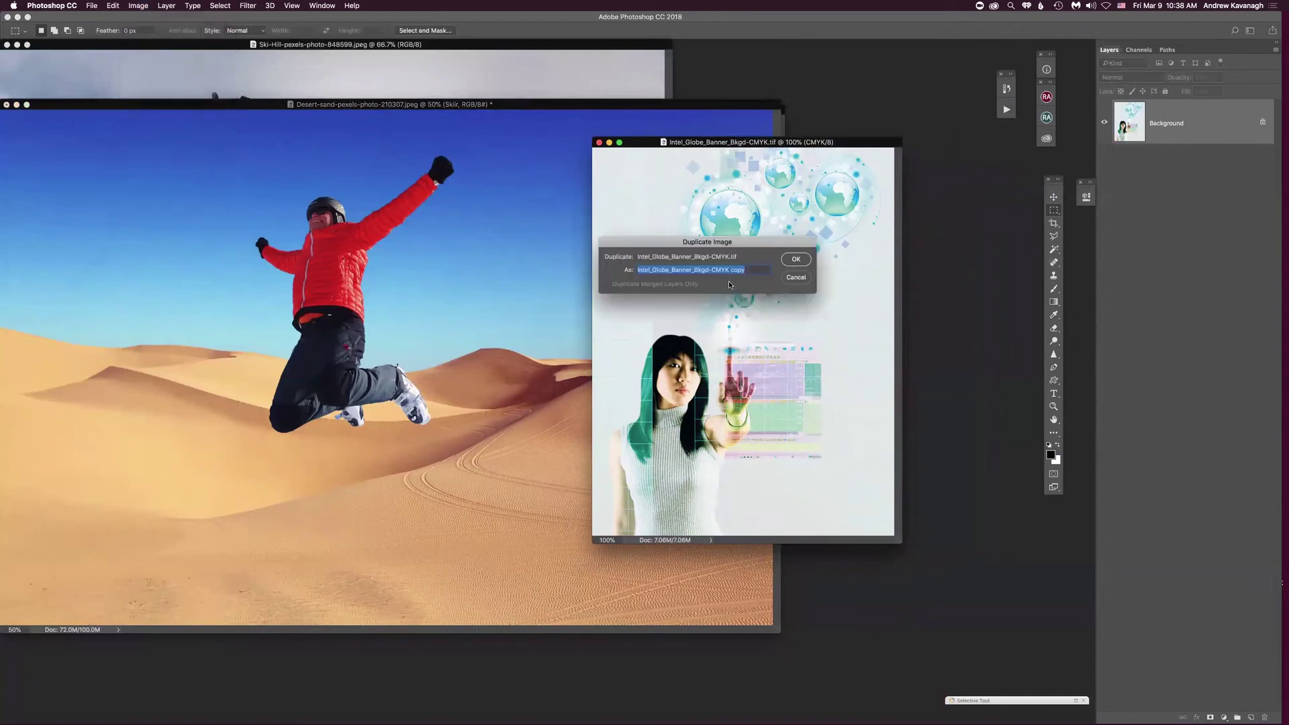
{"action": "left_click", "coordinate": [712, 269]}
{"action": "left_click_drag", "start_coordinate": [712, 269], "coordinate": [785, 278]}
{"action": "type", "text": "RGB"}
{"action": "left_click", "coordinate": [796, 260]}
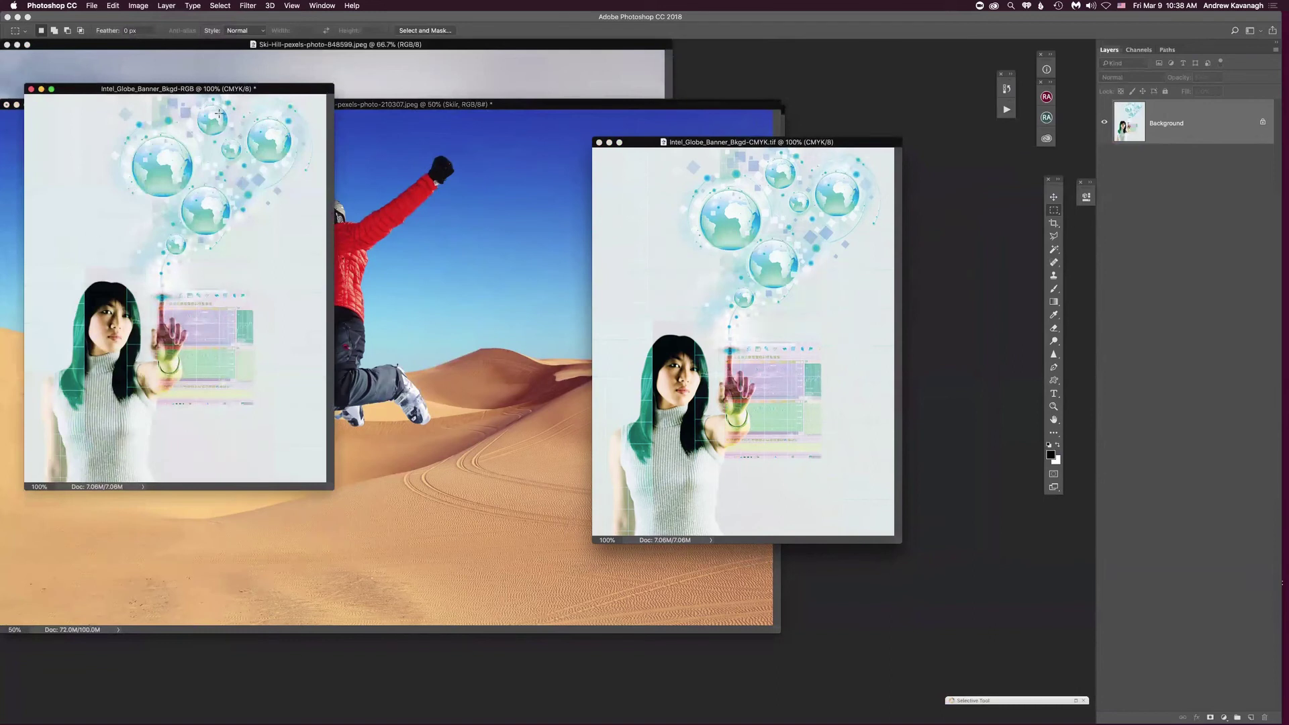
- Move the duplicate's window clear of the original and convert the duplicate to RGB Color mode
{"action": "left_click_drag", "start_coordinate": [79, 90], "coordinate": [296, 176]}
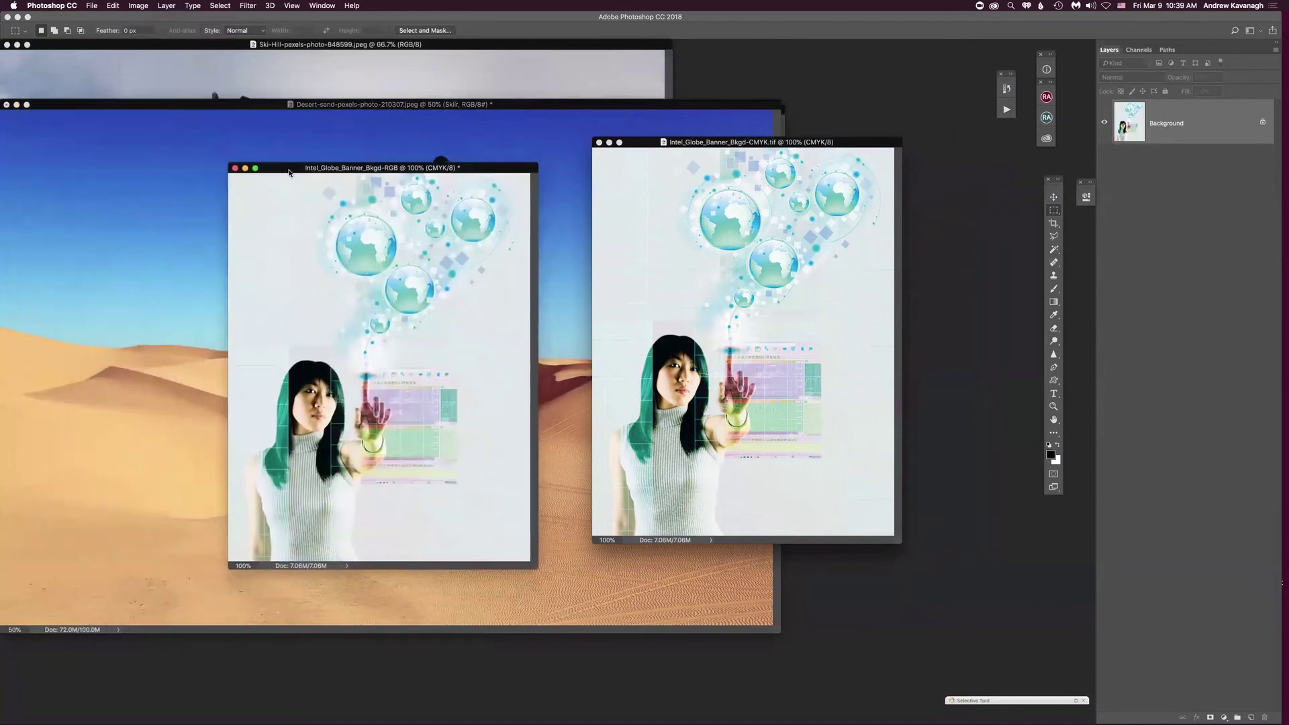
{"action": "left_click_drag", "start_coordinate": [440, 176], "coordinate": [438, 176]}
{"action": "left_click", "coordinate": [138, 5]}
{"action": "mouse_move", "coordinate": [168, 17]}
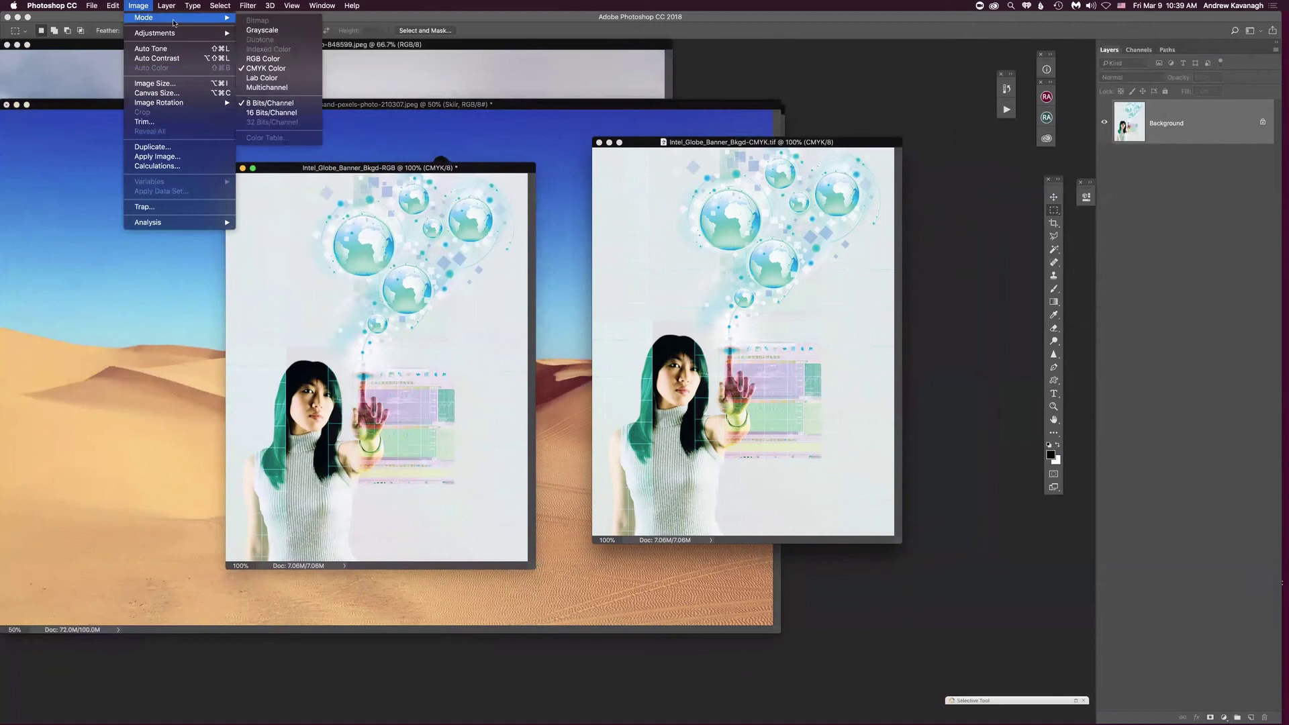
{"action": "left_click", "coordinate": [271, 59]}
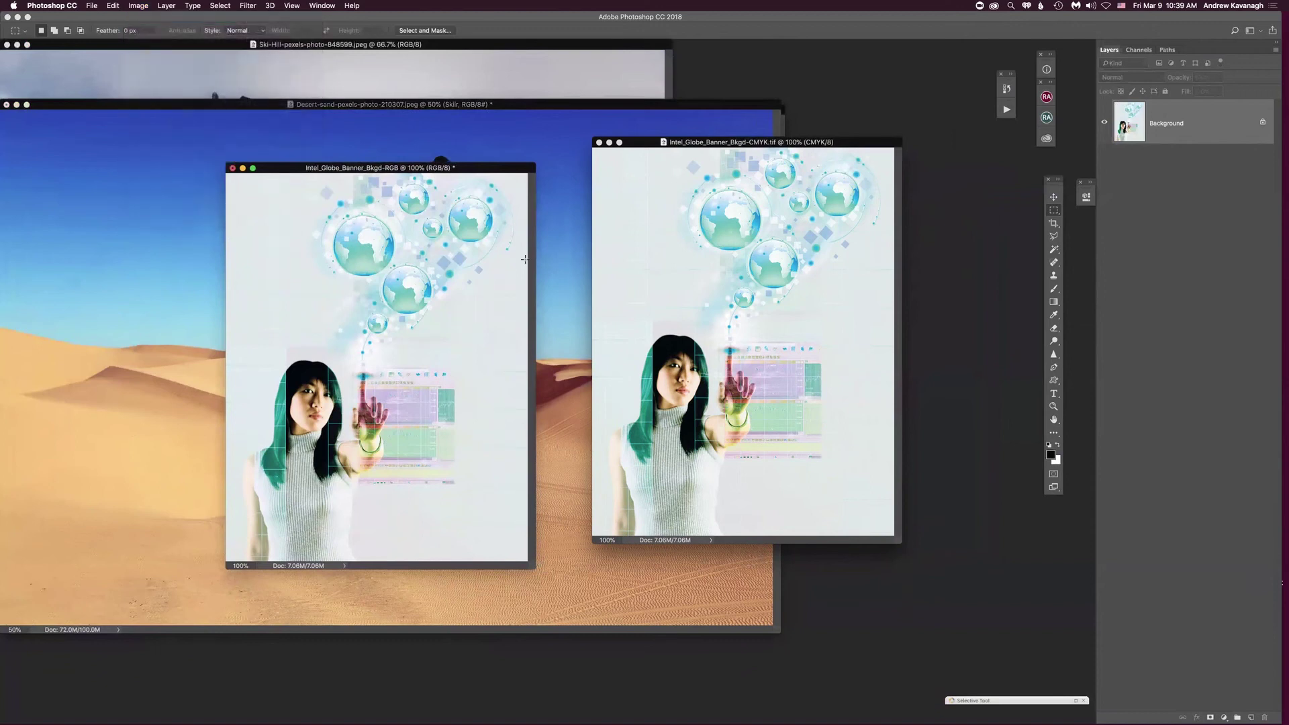
- Align the RGB duplicate's window beside the CMYK original for comparison, and switch to the Move tool
{"action": "left_click_drag", "start_coordinate": [479, 174], "coordinate": [541, 182]}
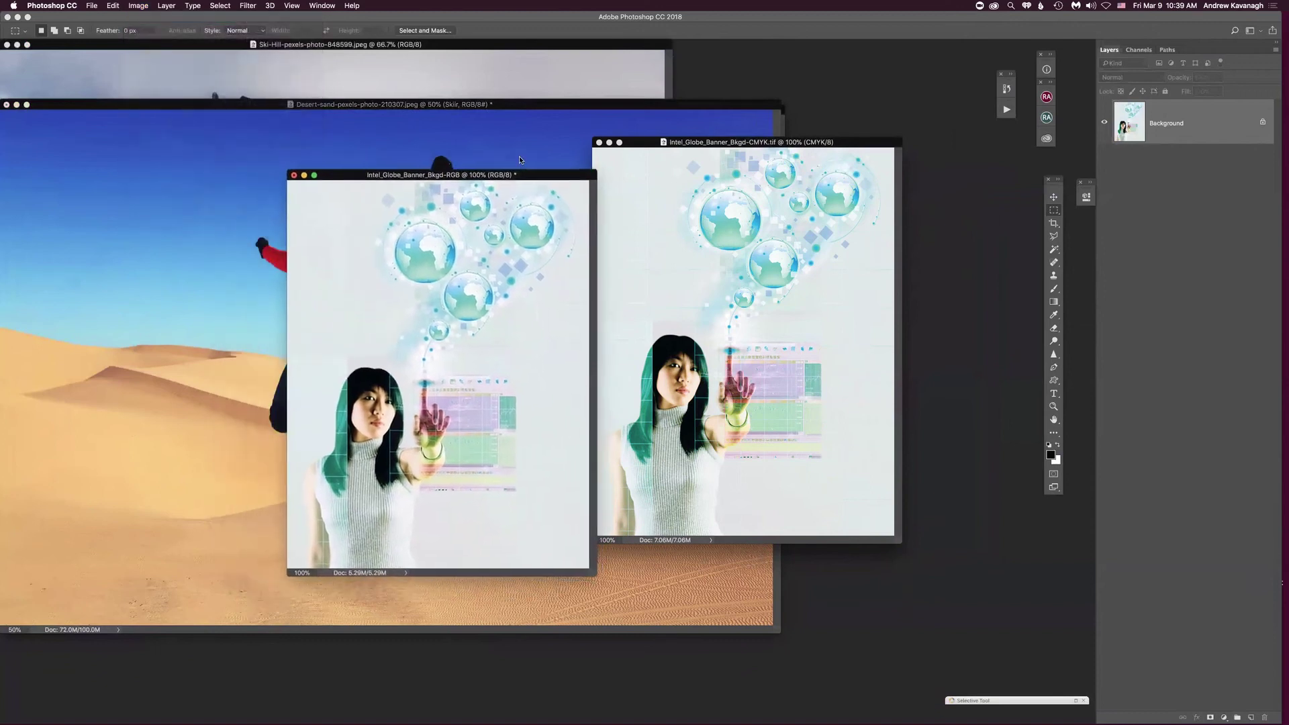
{"action": "key", "text": "v"}
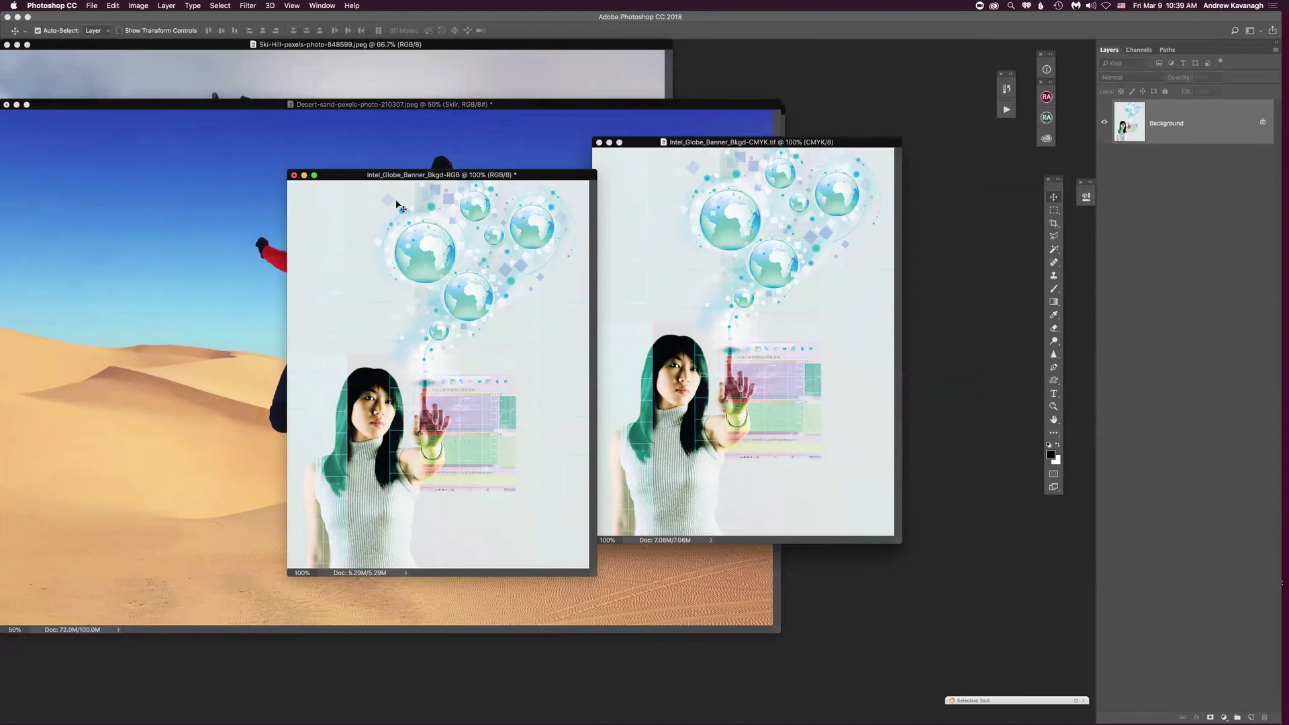
{"action": "left_click_drag", "start_coordinate": [522, 177], "coordinate": [463, 145]}
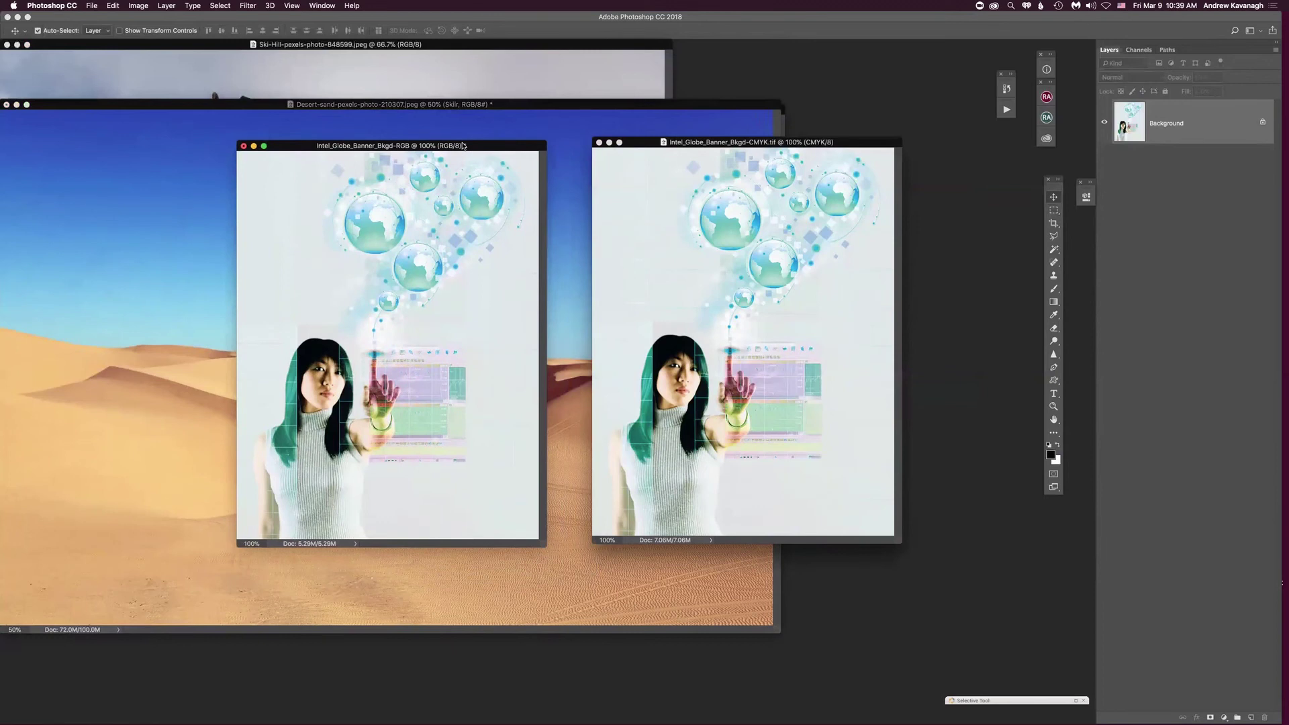
{"action": "left_click_drag", "start_coordinate": [497, 146], "coordinate": [495, 148]}
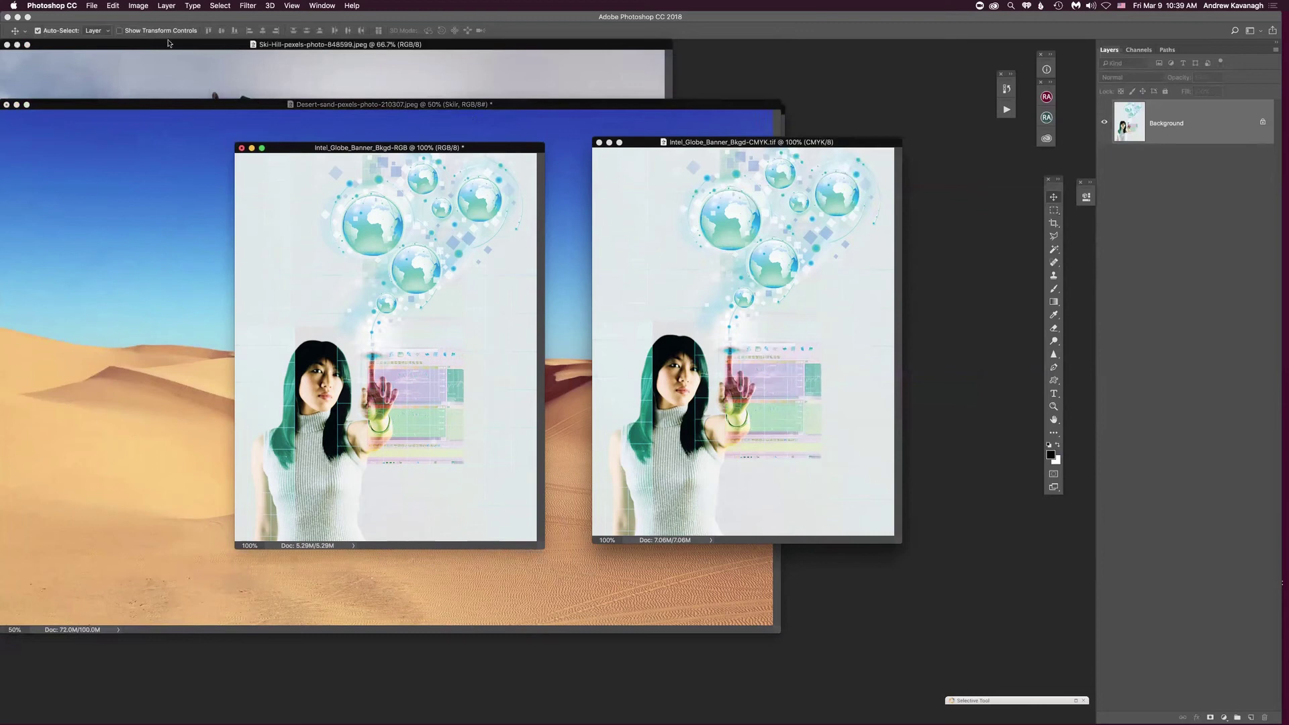
{"action": "left_click", "coordinate": [138, 6]}
{"action": "mouse_move", "coordinate": [142, 18]}
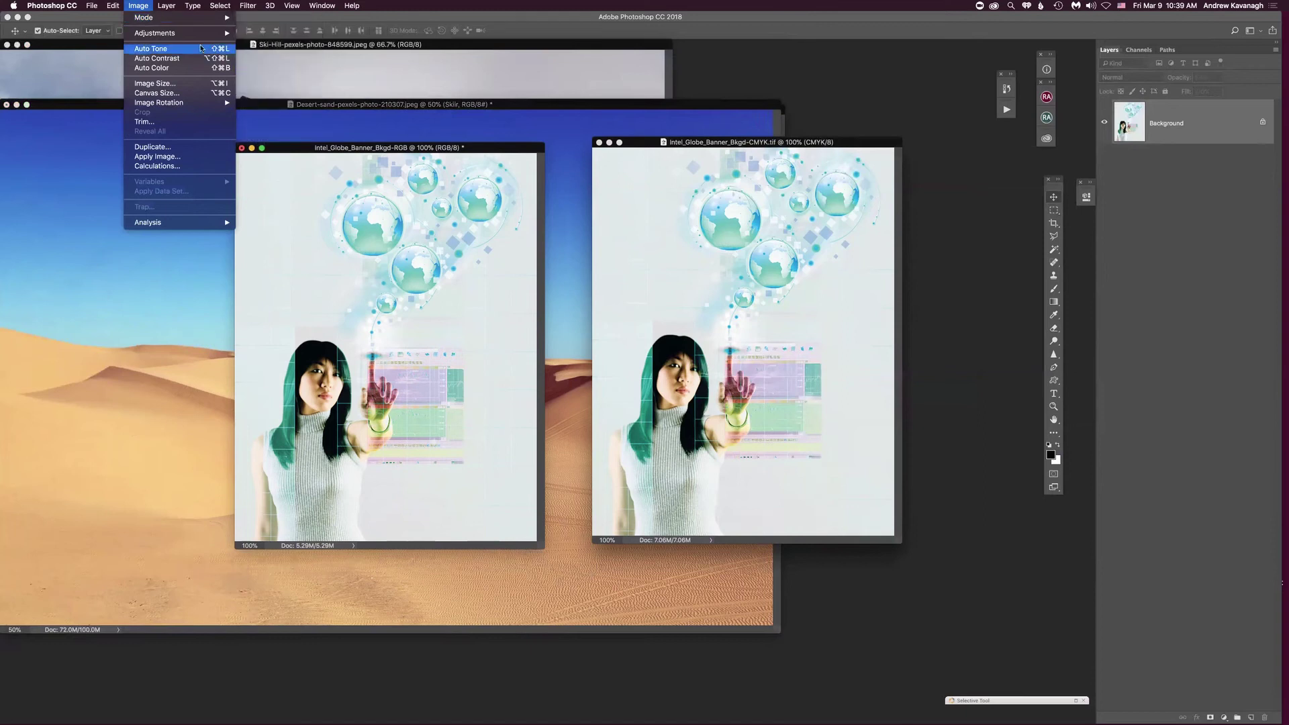
{"action": "left_click", "coordinate": [133, 7]}
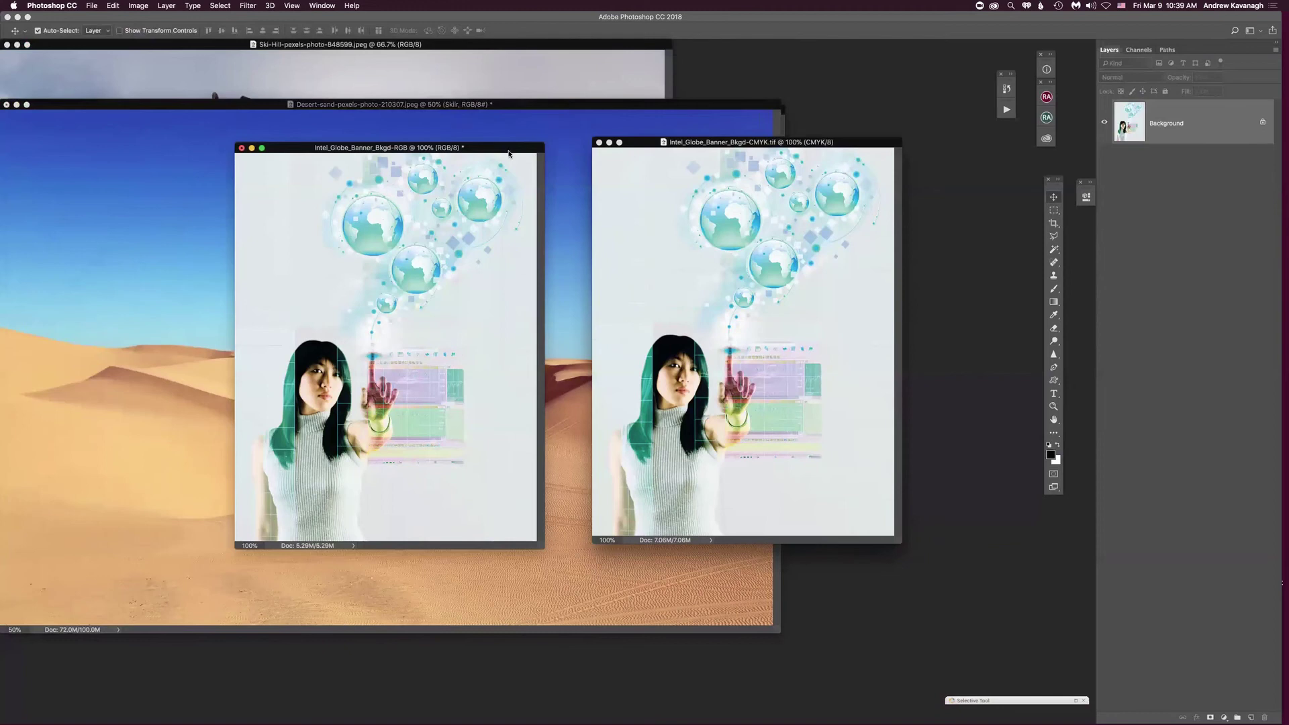
{"action": "left_click_drag", "start_coordinate": [486, 151], "coordinate": [496, 155]}
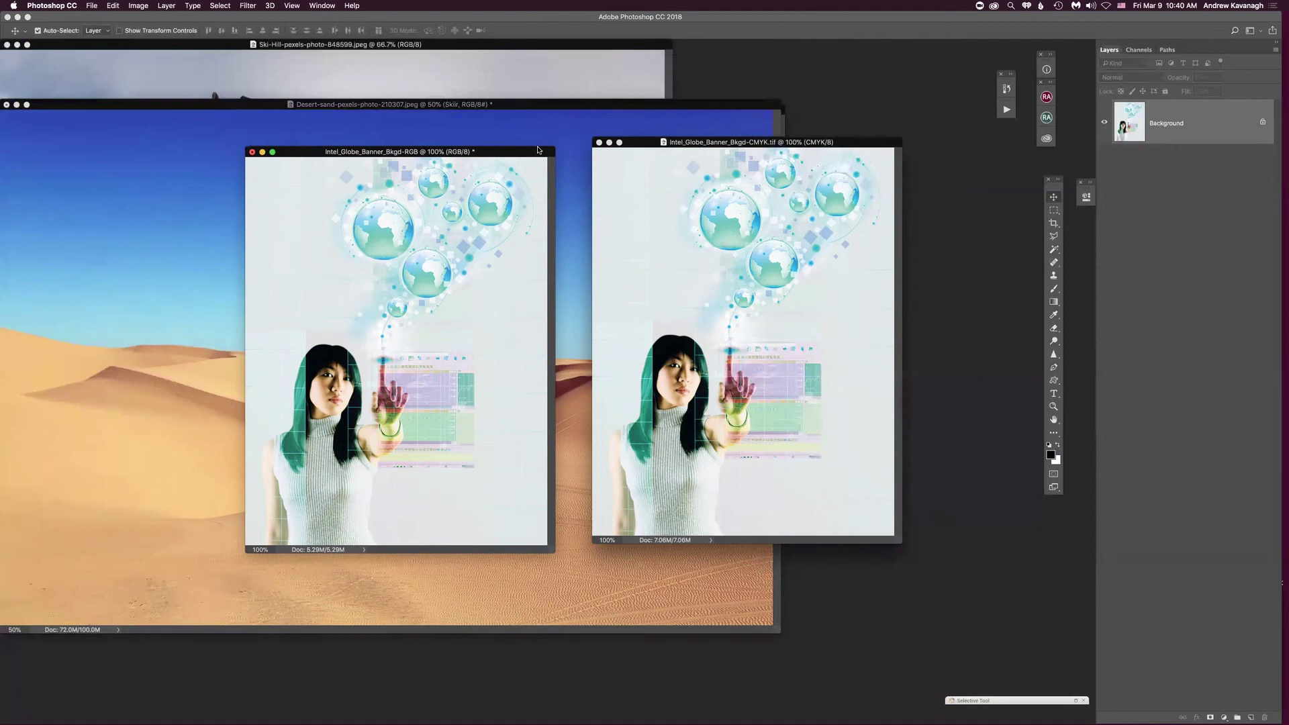
- Review the Convert to Profile settings for the RGB duplicate, moving the dialog clear of the images, and leave without converting
{"action": "left_click", "coordinate": [138, 6]}
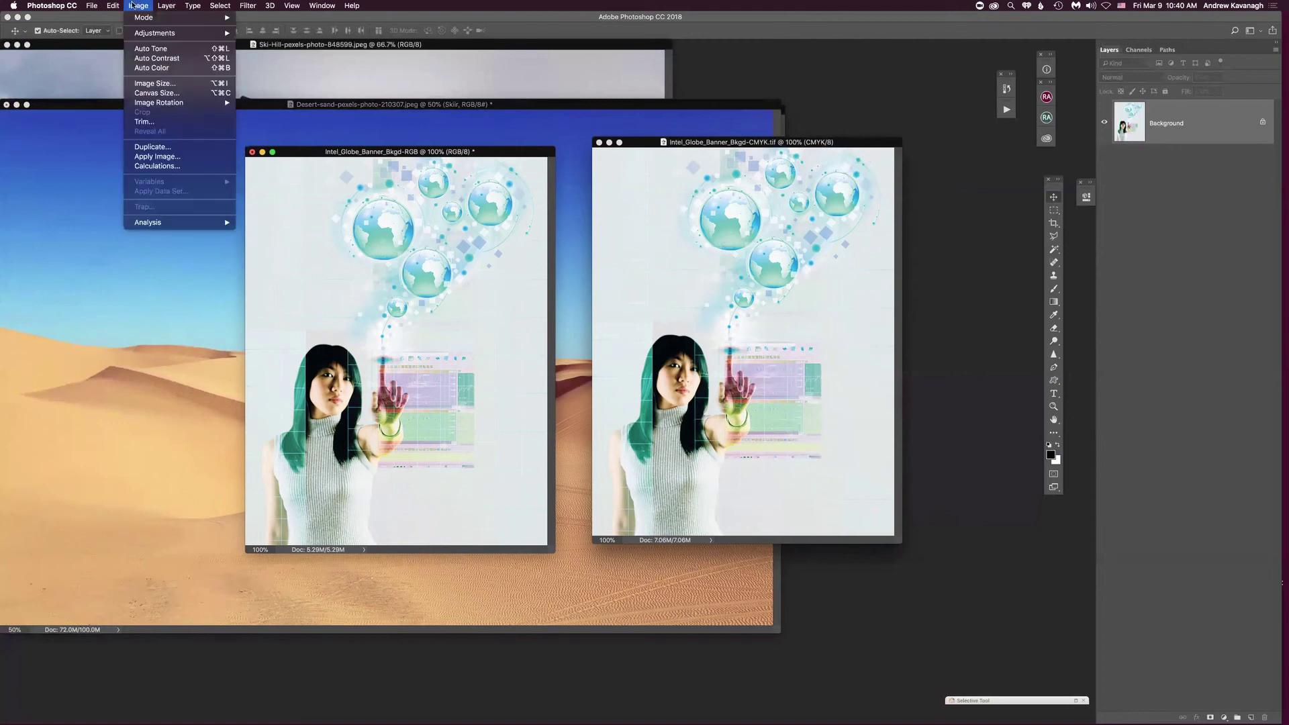
{"action": "mouse_move", "coordinate": [148, 21]}
{"action": "mouse_move", "coordinate": [113, 5]}
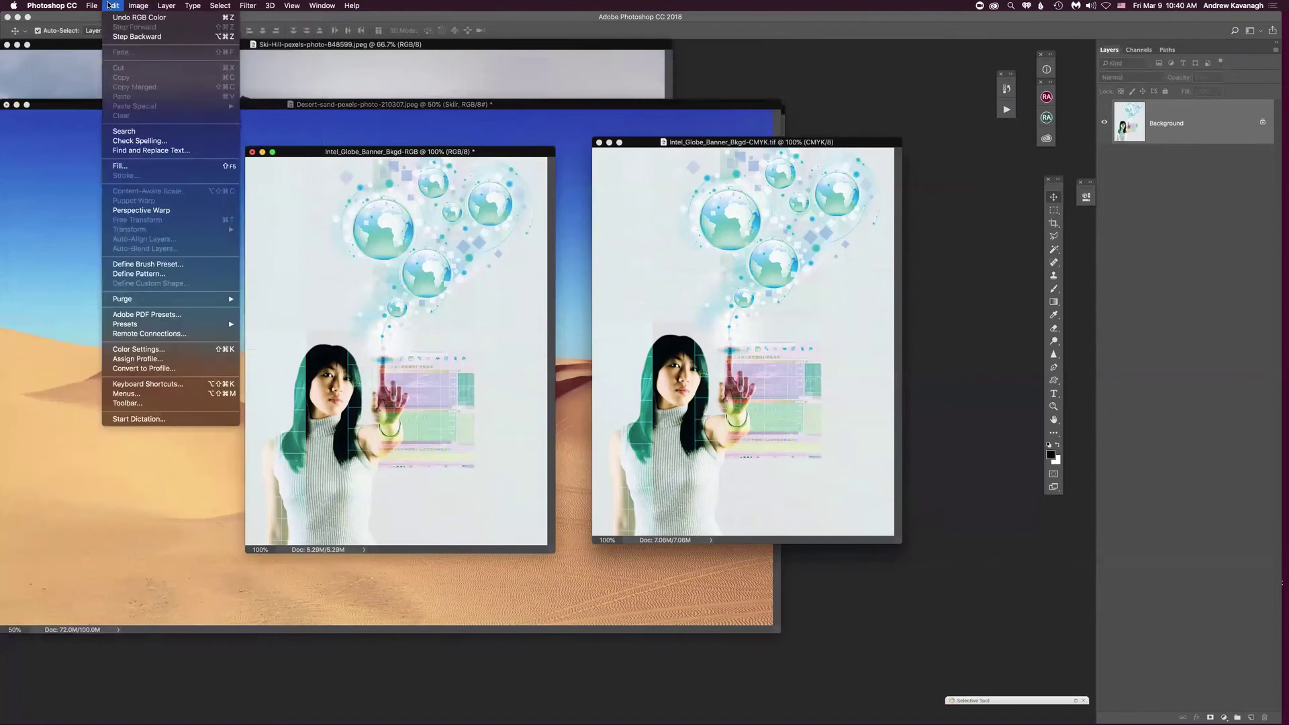
{"action": "left_click", "coordinate": [162, 368]}
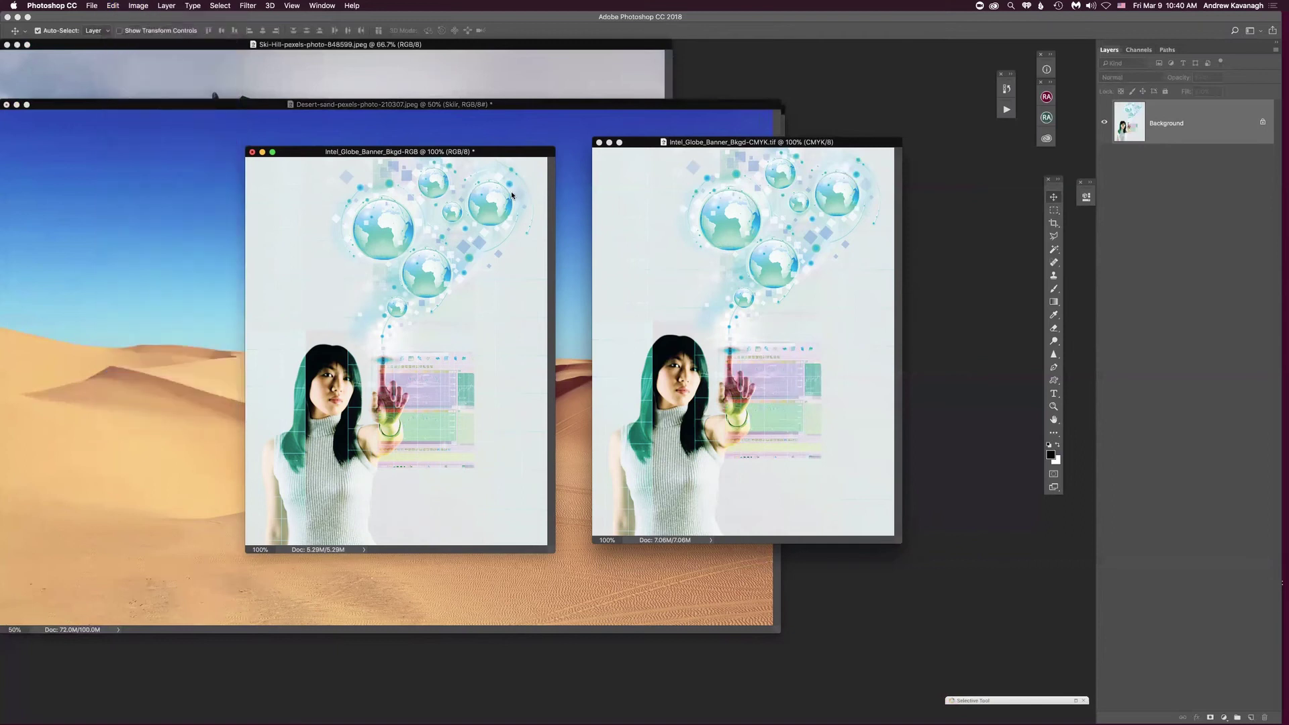
{"action": "left_click_drag", "start_coordinate": [596, 277], "coordinate": [566, 282]}
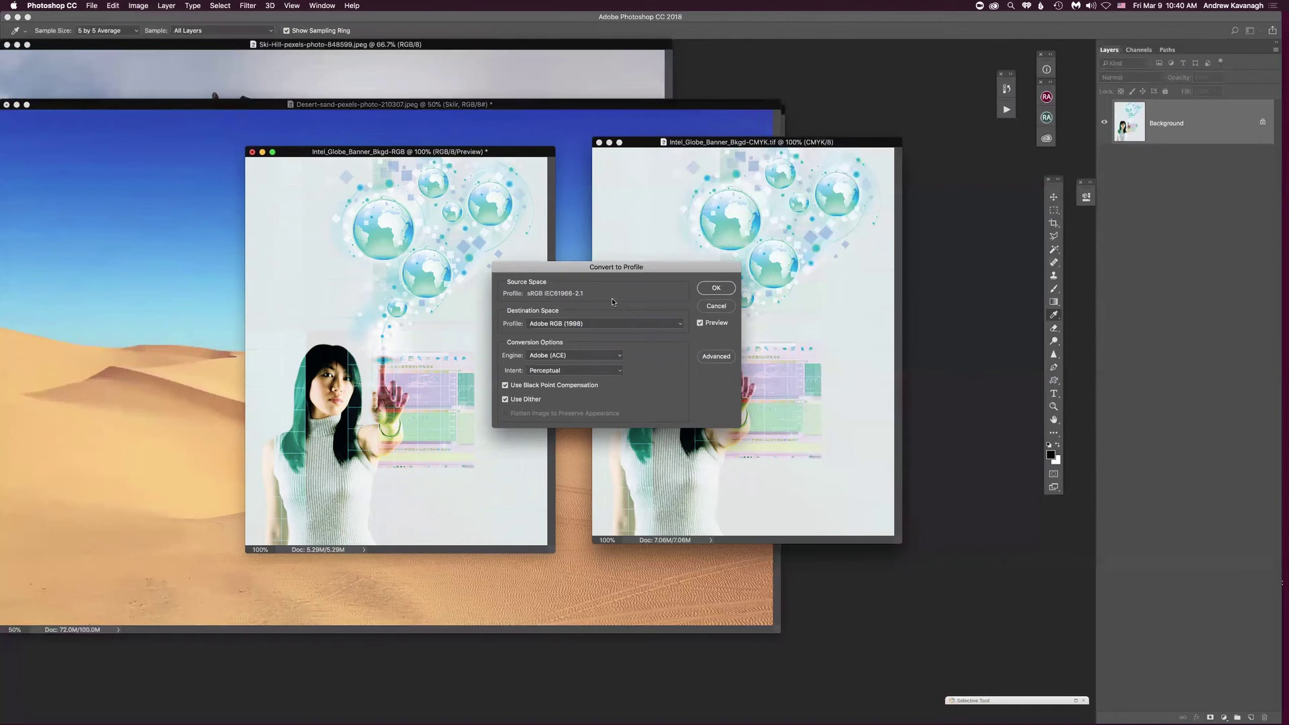
{"action": "left_click_drag", "start_coordinate": [639, 269], "coordinate": [665, 263]}
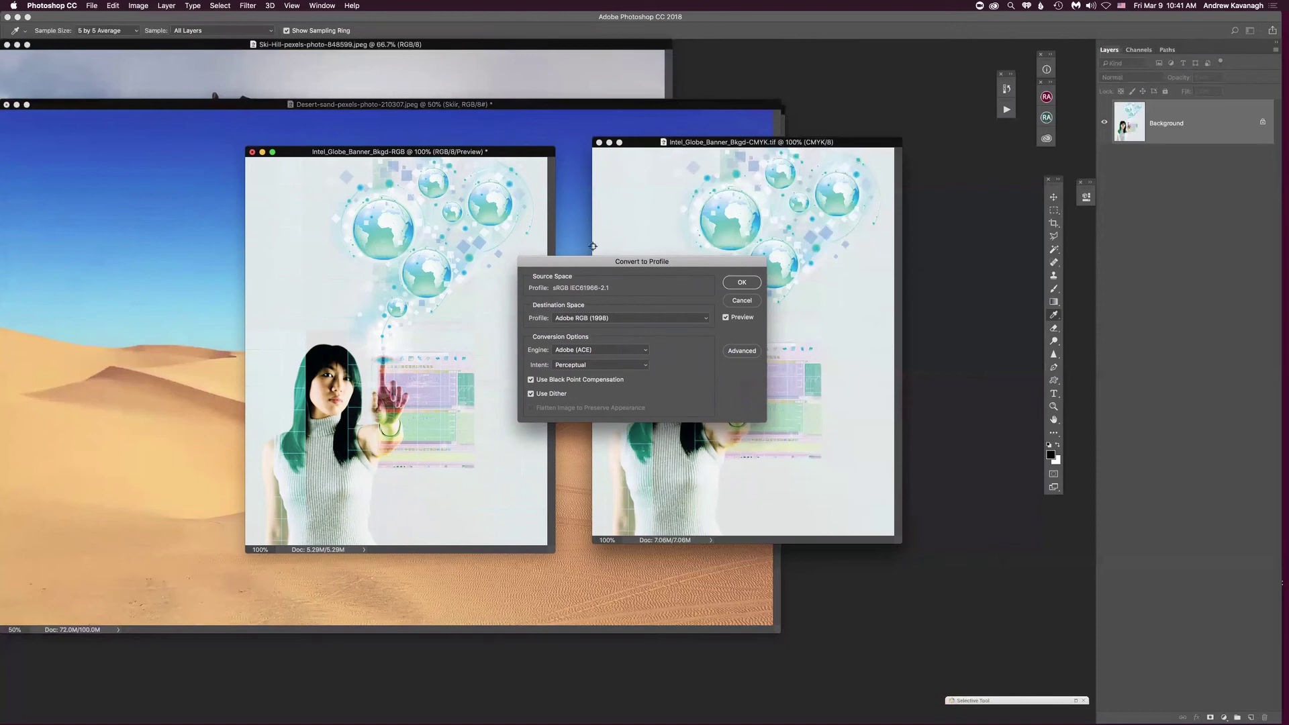
{"action": "left_click_drag", "start_coordinate": [603, 262], "coordinate": [560, 273]}
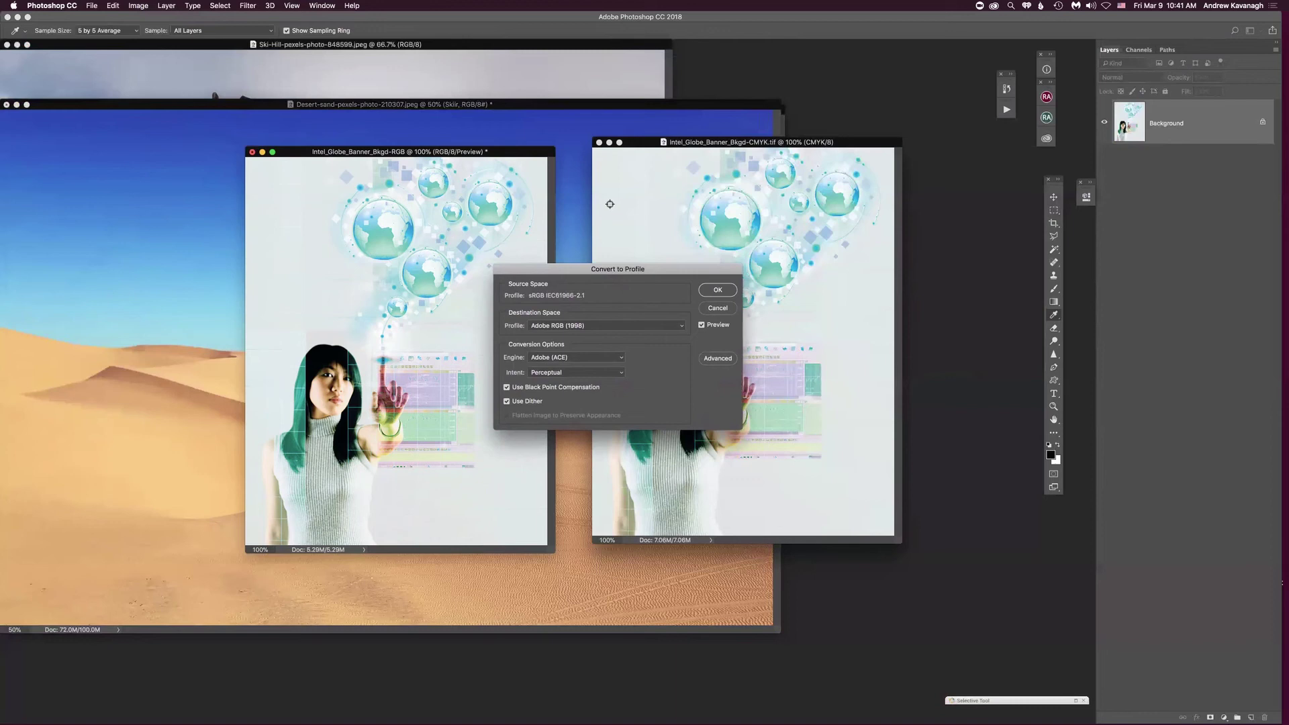
{"action": "left_click_drag", "start_coordinate": [668, 280], "coordinate": [534, 349]}
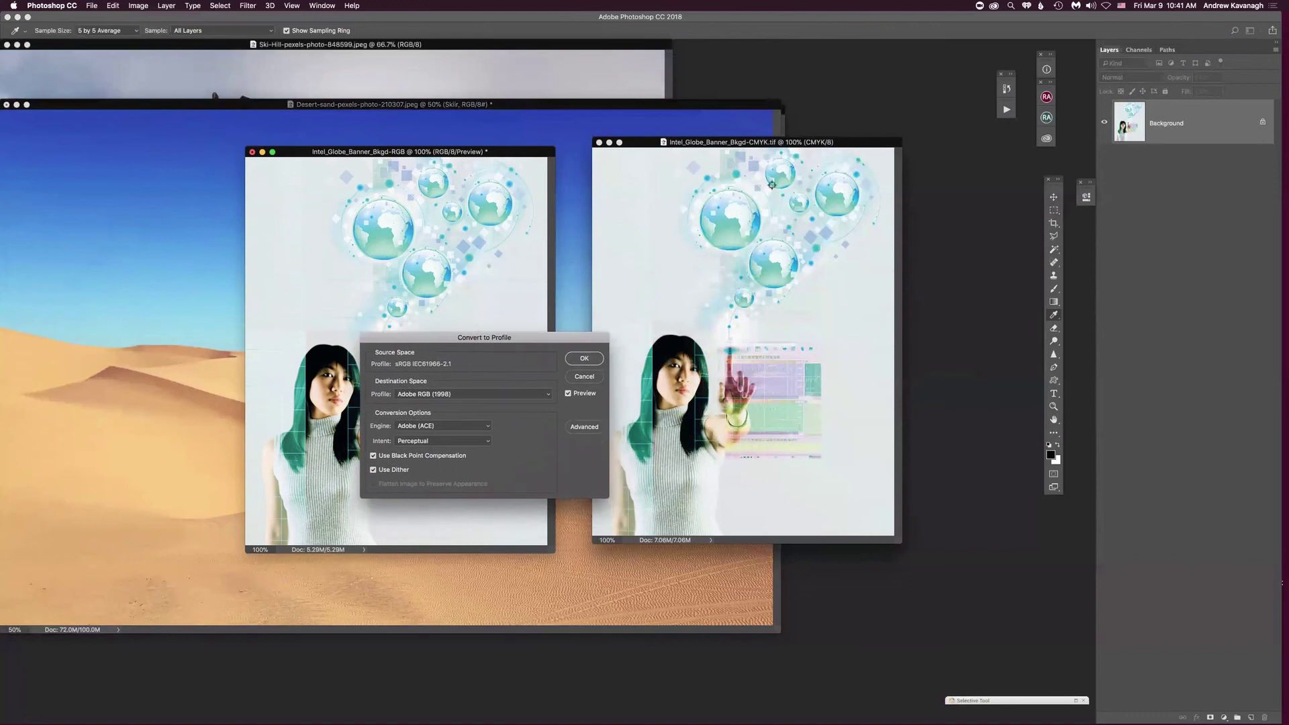
{"action": "left_click", "coordinate": [584, 377]}
- Show the RGB duplicate's channels, isolate the Red channel, and restore the Green and Blue channels one at a time
{"action": "mouse_move", "coordinate": [477, 152]}
{"action": "left_mouse_down"}
{"action": "mouse_move", "coordinate": [511, 151]}
{"action": "mouse_move", "coordinate": [495, 146]}
{"action": "left_mouse_up"}
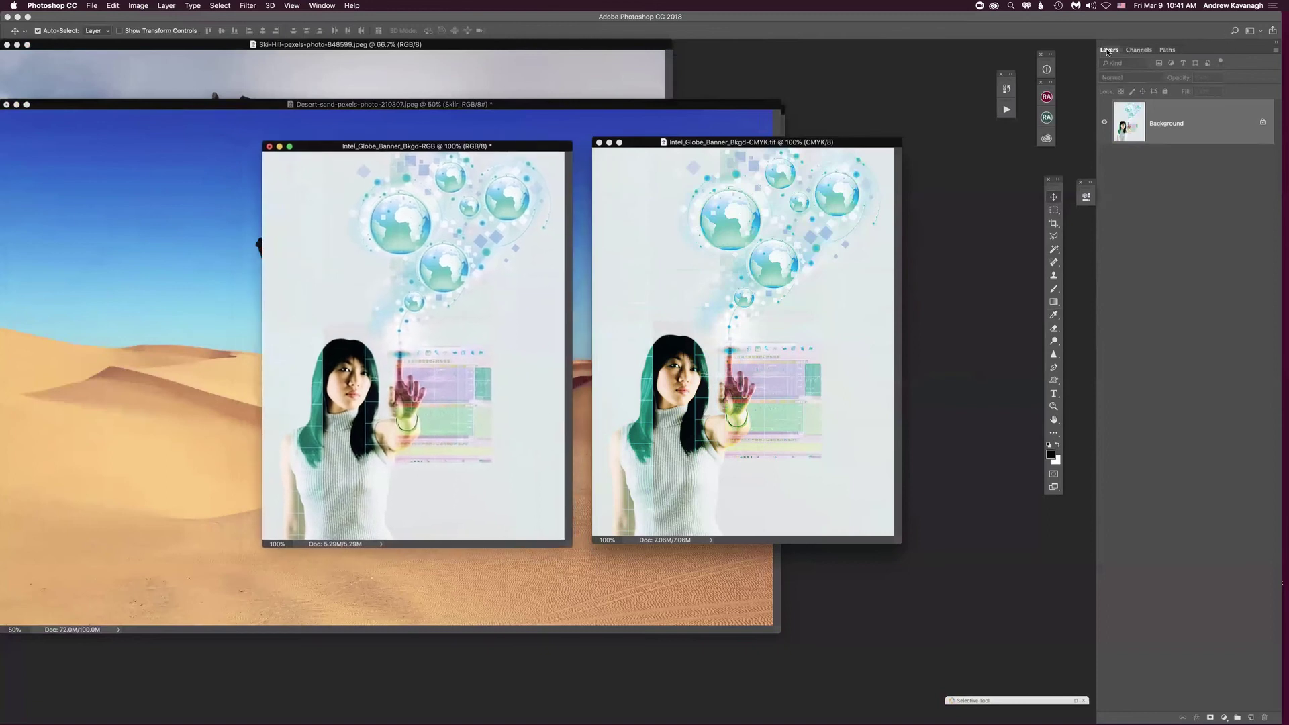
{"action": "left_click", "coordinate": [1140, 50]}
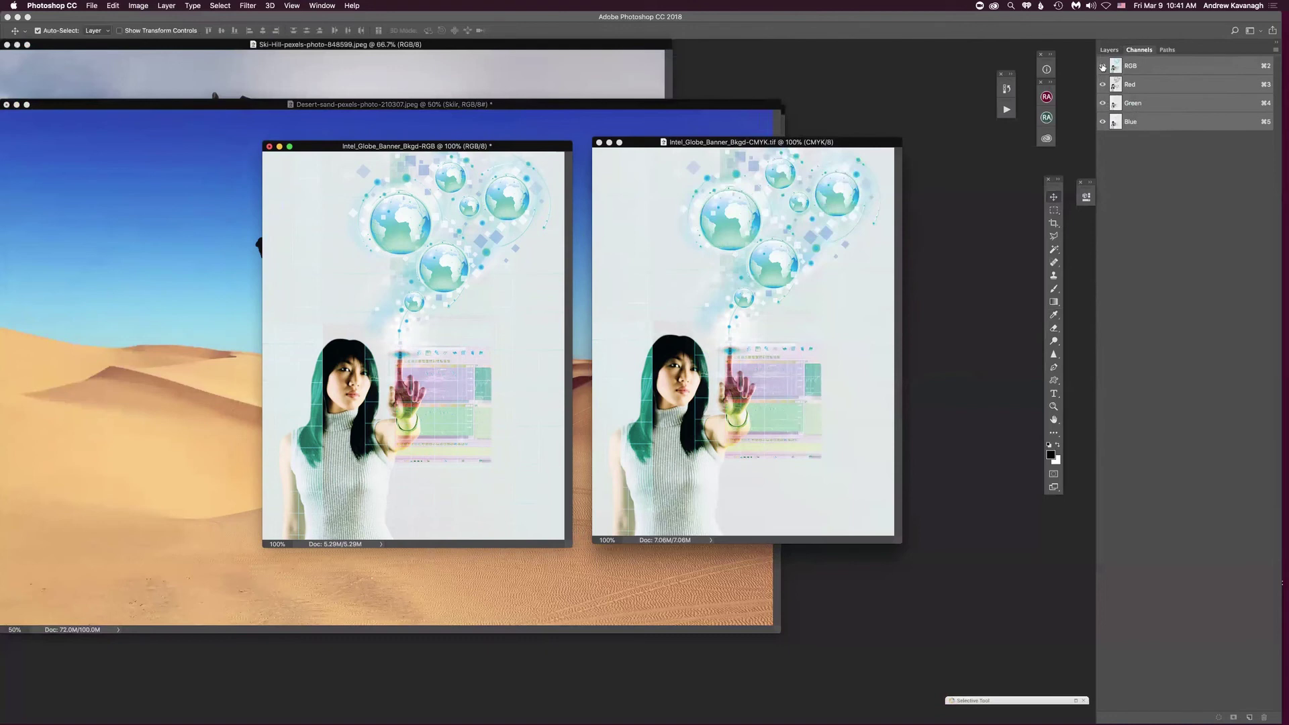
{"action": "left_click", "coordinate": [1102, 121]}
{"action": "left_click", "coordinate": [1102, 103]}
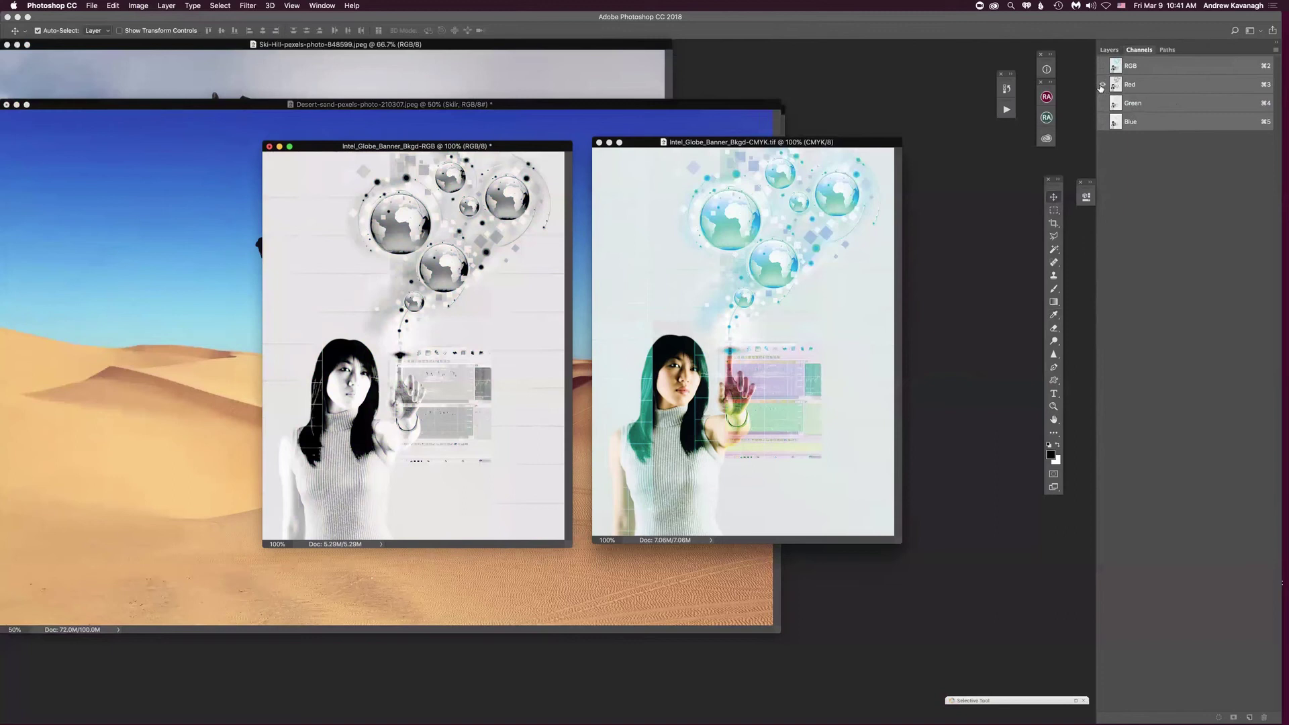
{"action": "left_click", "coordinate": [1102, 103]}
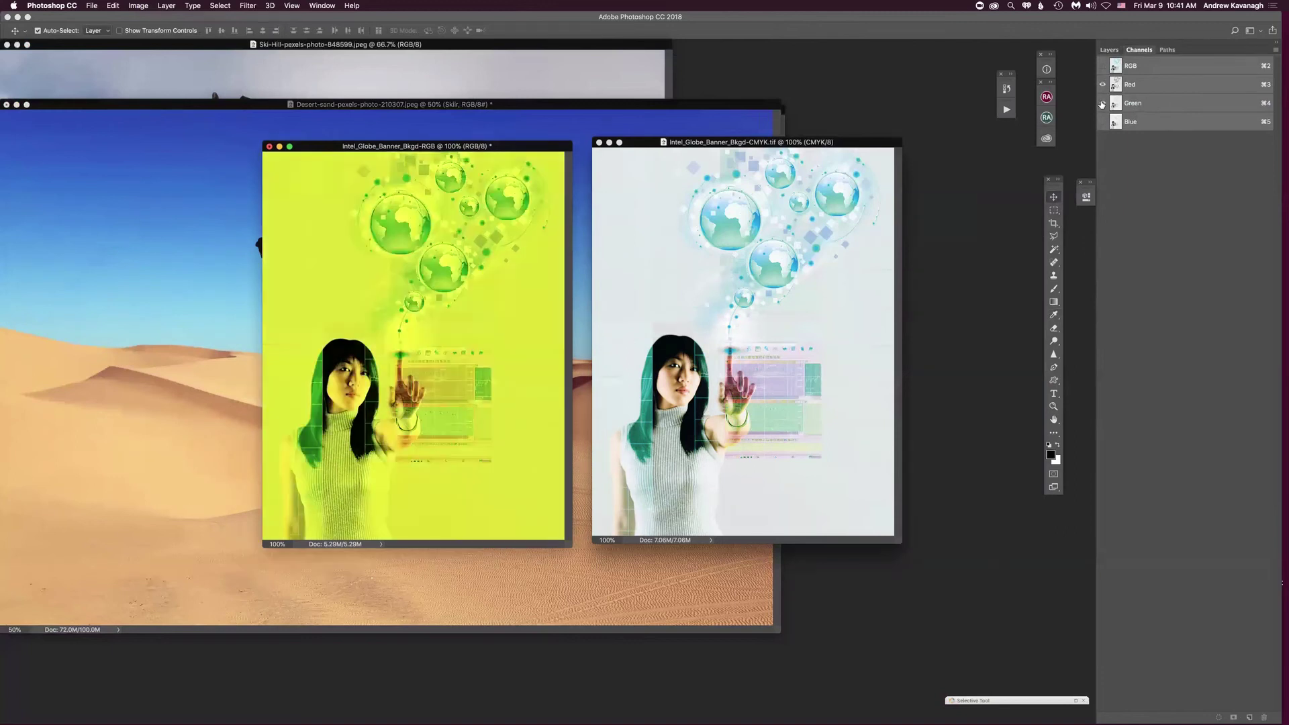
{"action": "left_click", "coordinate": [1102, 122]}
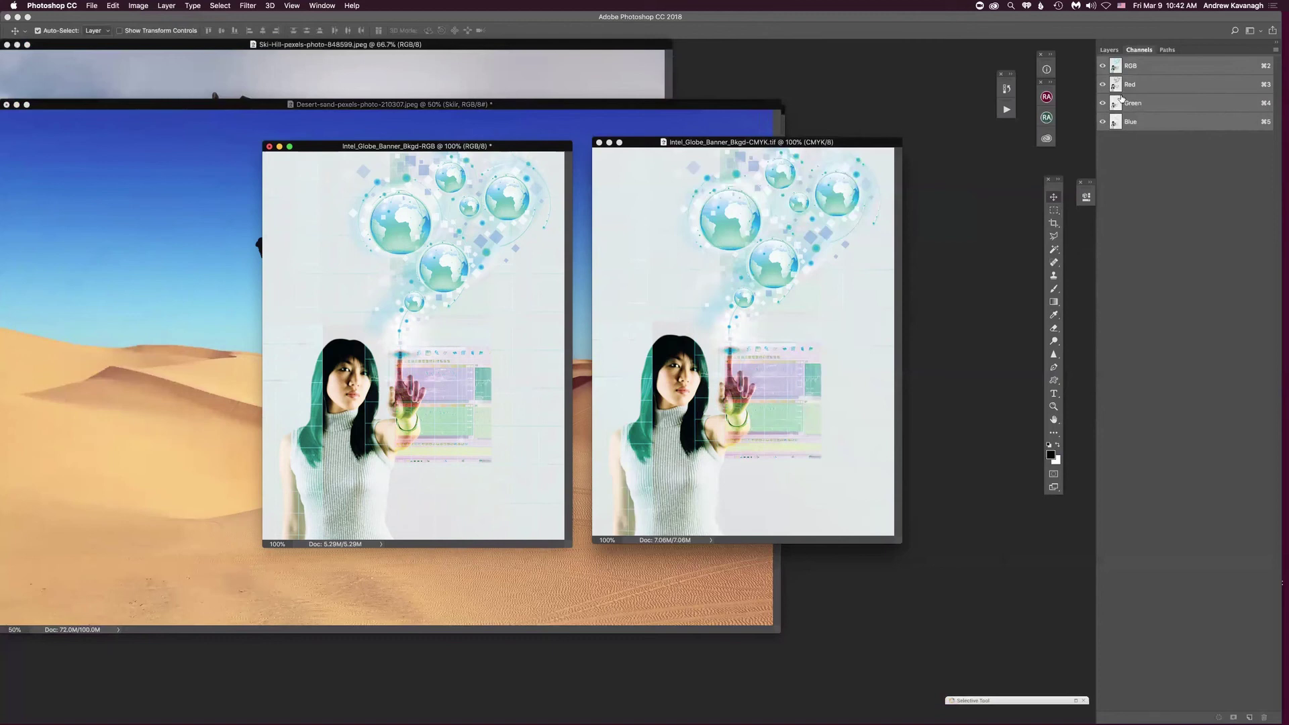
- Show the channels of the CMYK original for comparison and realign the two banner windows
{"action": "left_click", "coordinate": [843, 143]}
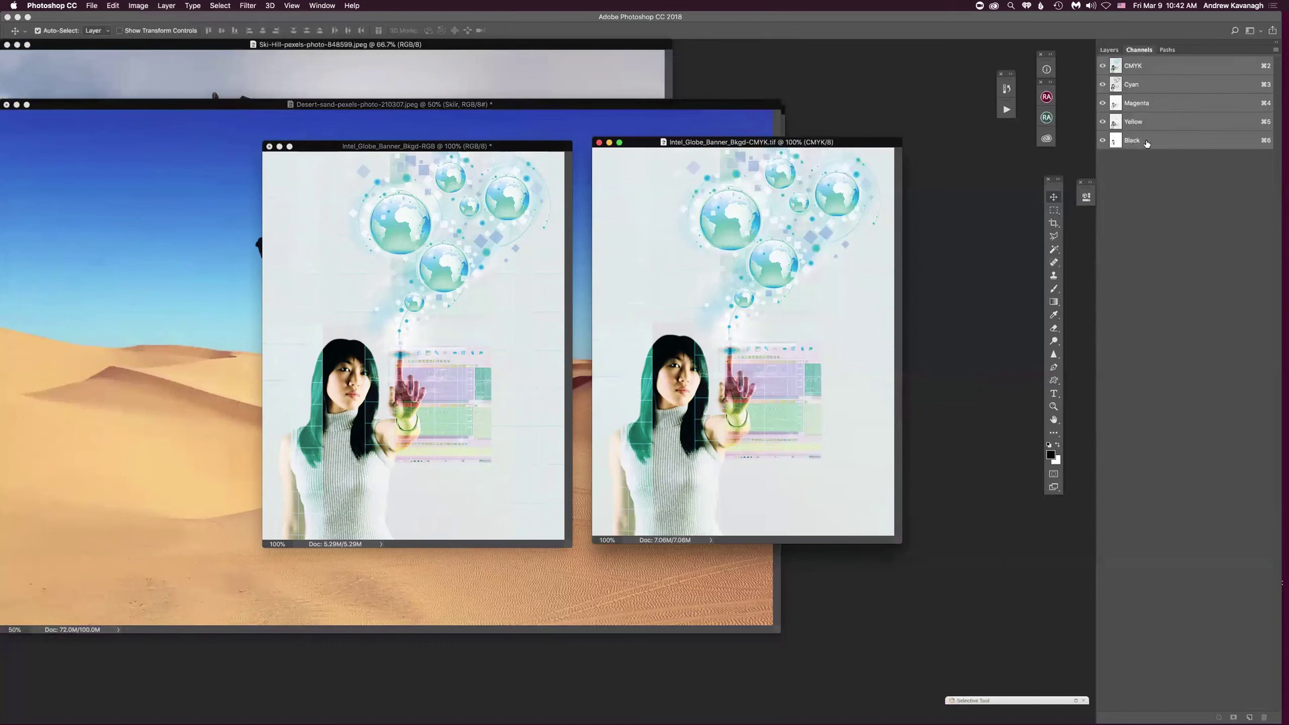
{"action": "left_click_drag", "start_coordinate": [851, 146], "coordinate": [864, 153]}
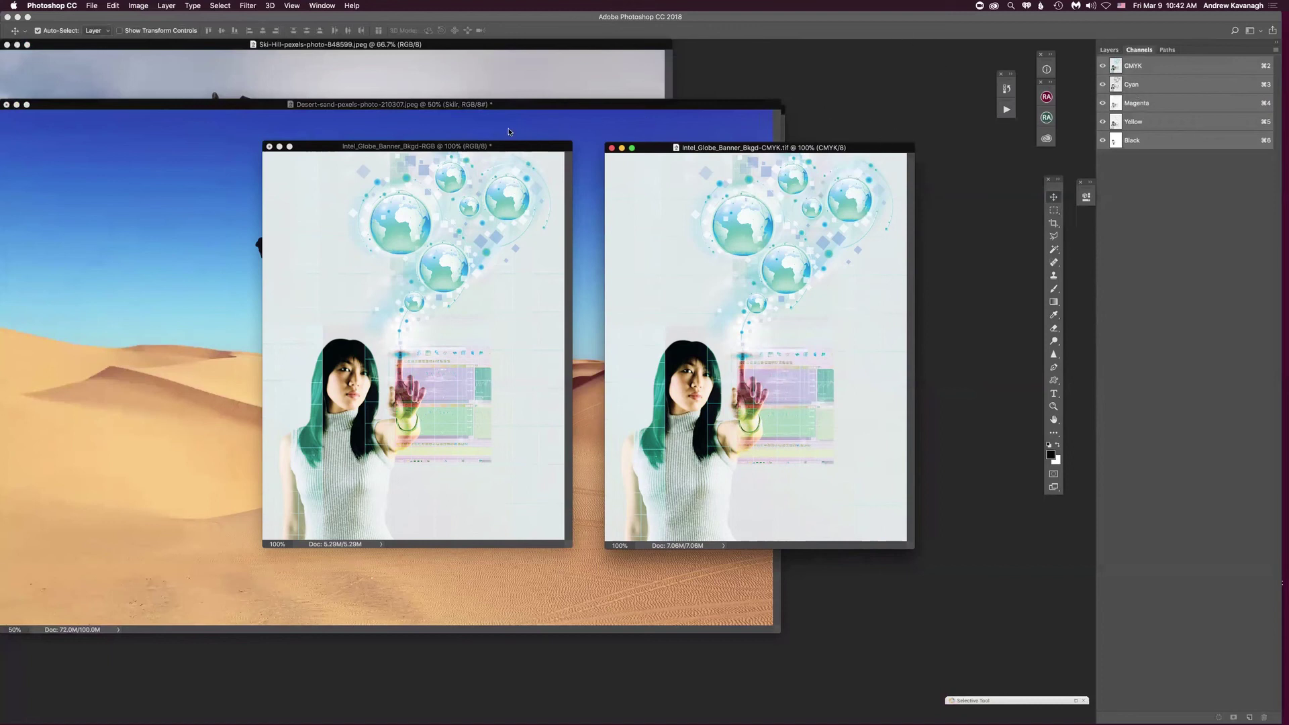
{"action": "left_click_drag", "start_coordinate": [513, 148], "coordinate": [512, 156]}
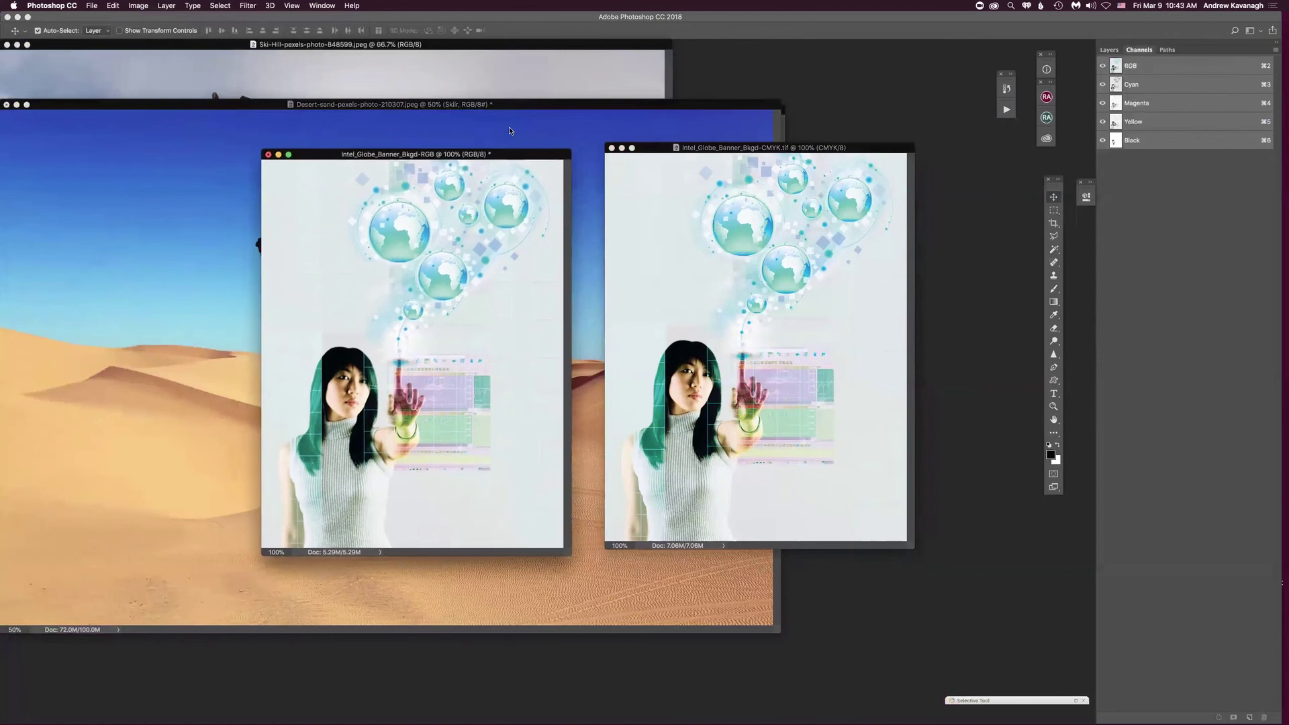
- Check the Proof Setup presets available for the RGB duplicate
{"action": "left_click", "coordinate": [291, 6]}
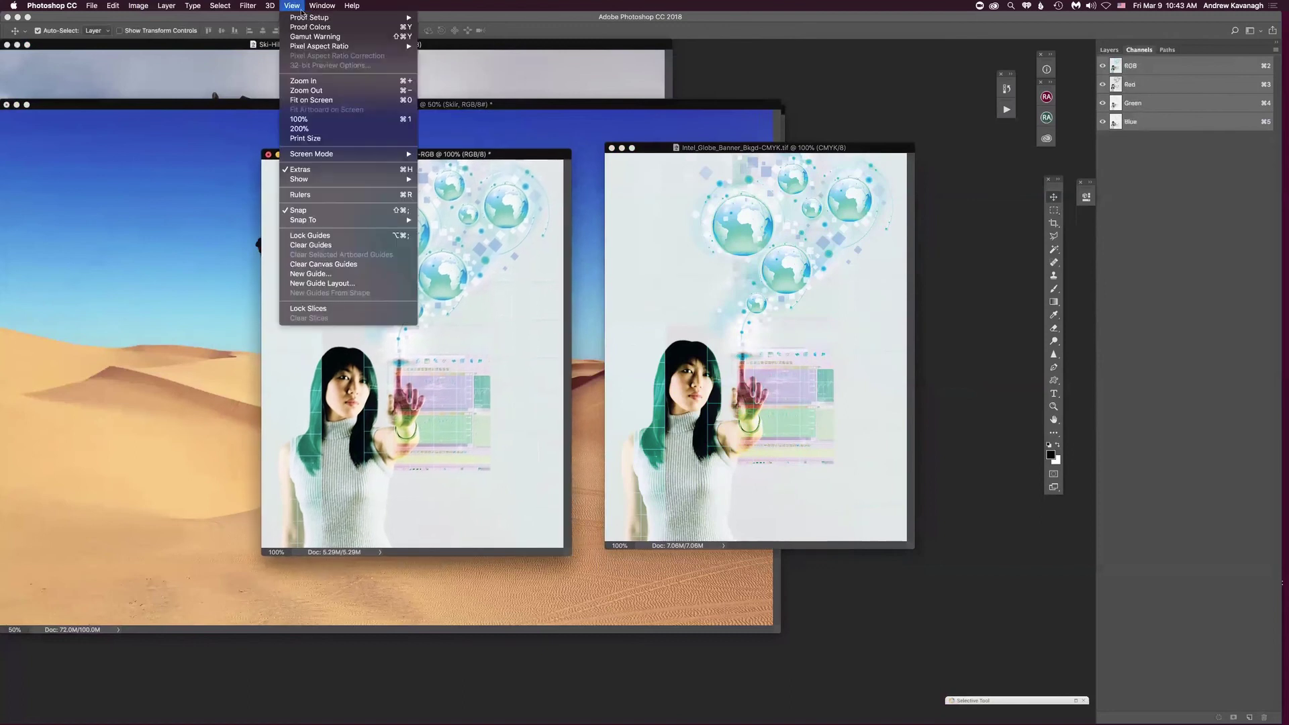
{"action": "mouse_move", "coordinate": [312, 22]}
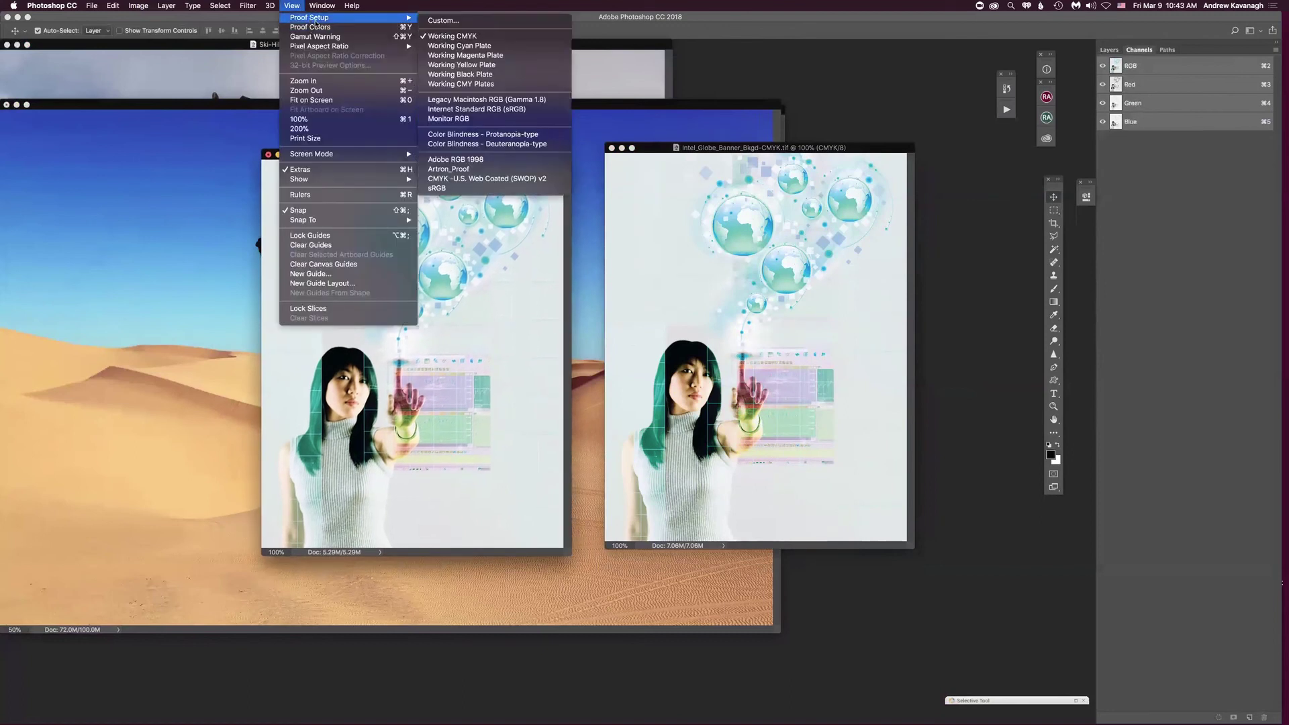
{"action": "left_click", "coordinate": [297, 5]}
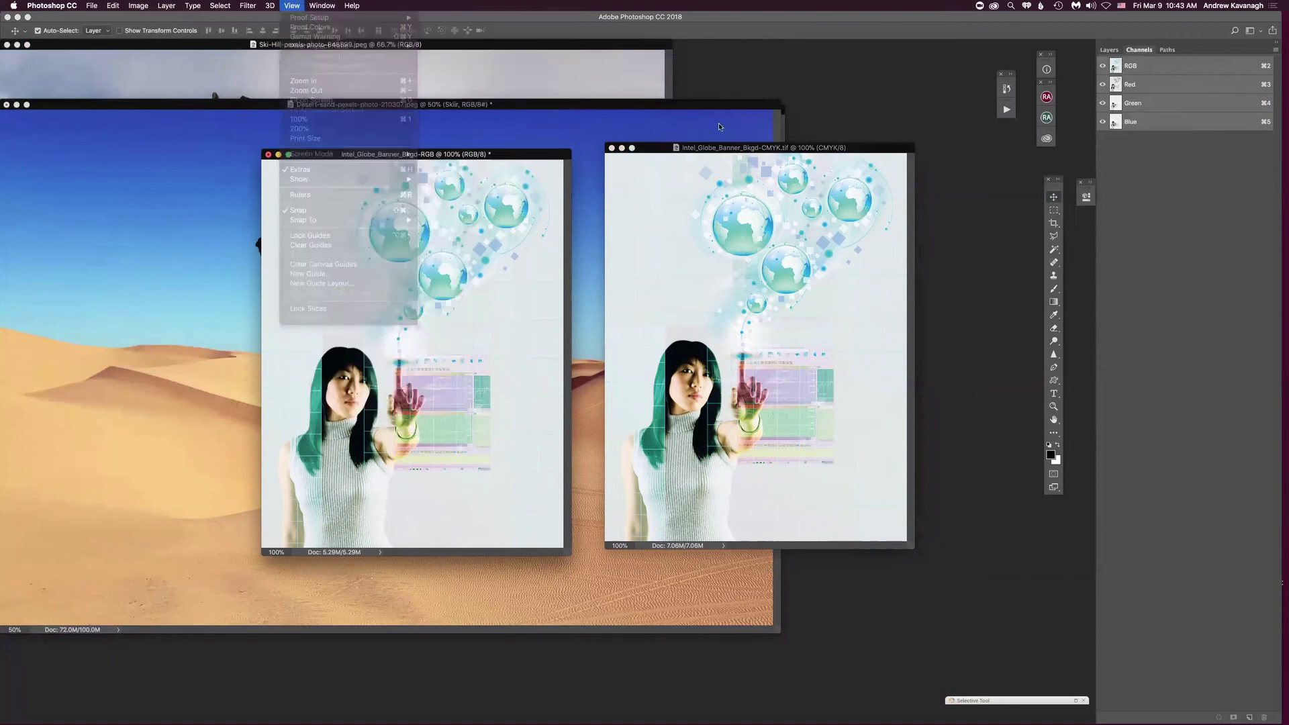
- Soft-proof the CMYK original with the CMYK - U.S. Web Coated (SWOP) v2 preset and reposition its window
{"action": "left_click_drag", "start_coordinate": [662, 149], "coordinate": [648, 145]}
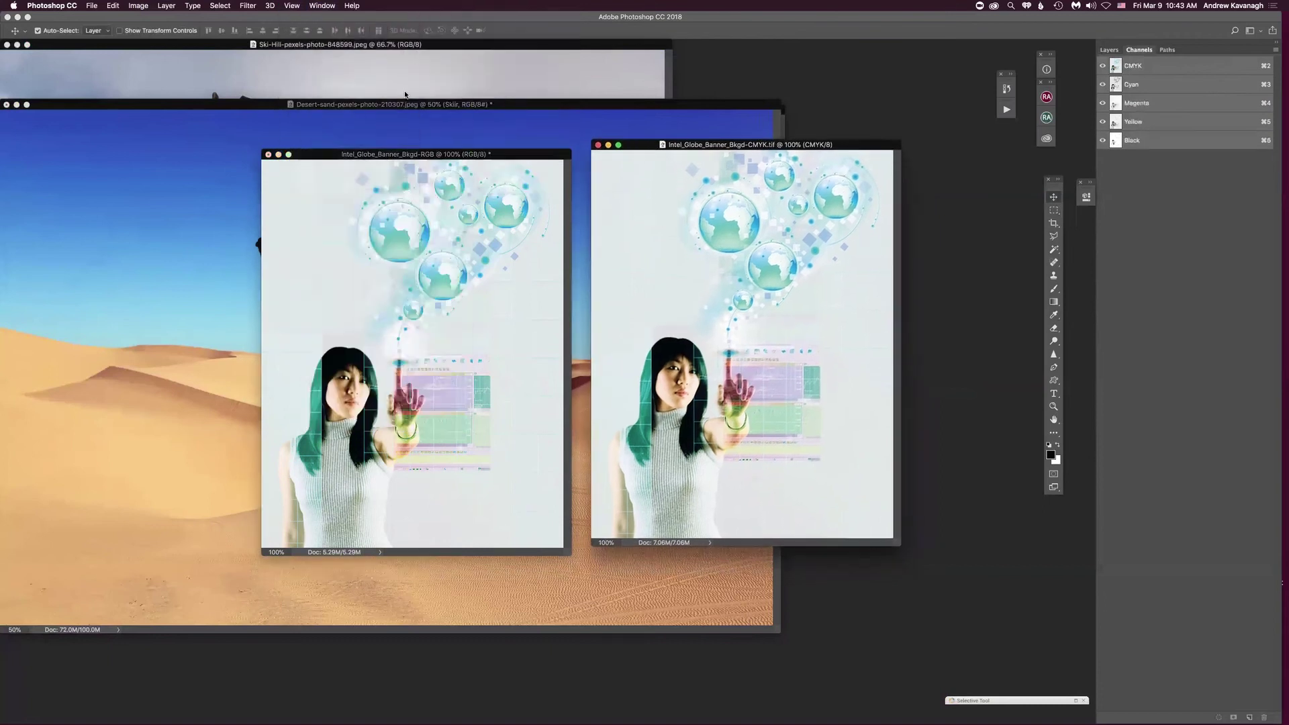
{"action": "left_click", "coordinate": [289, 6]}
{"action": "mouse_move", "coordinate": [410, 20]}
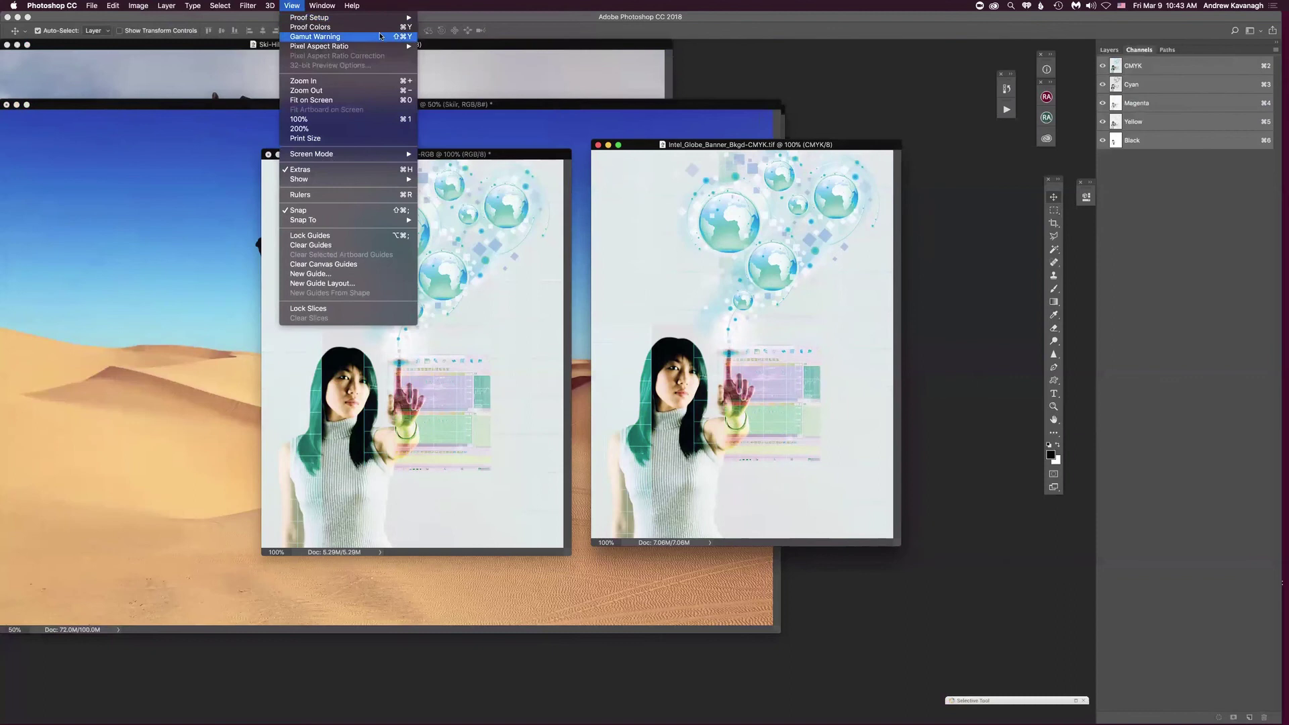
{"action": "mouse_move", "coordinate": [363, 21]}
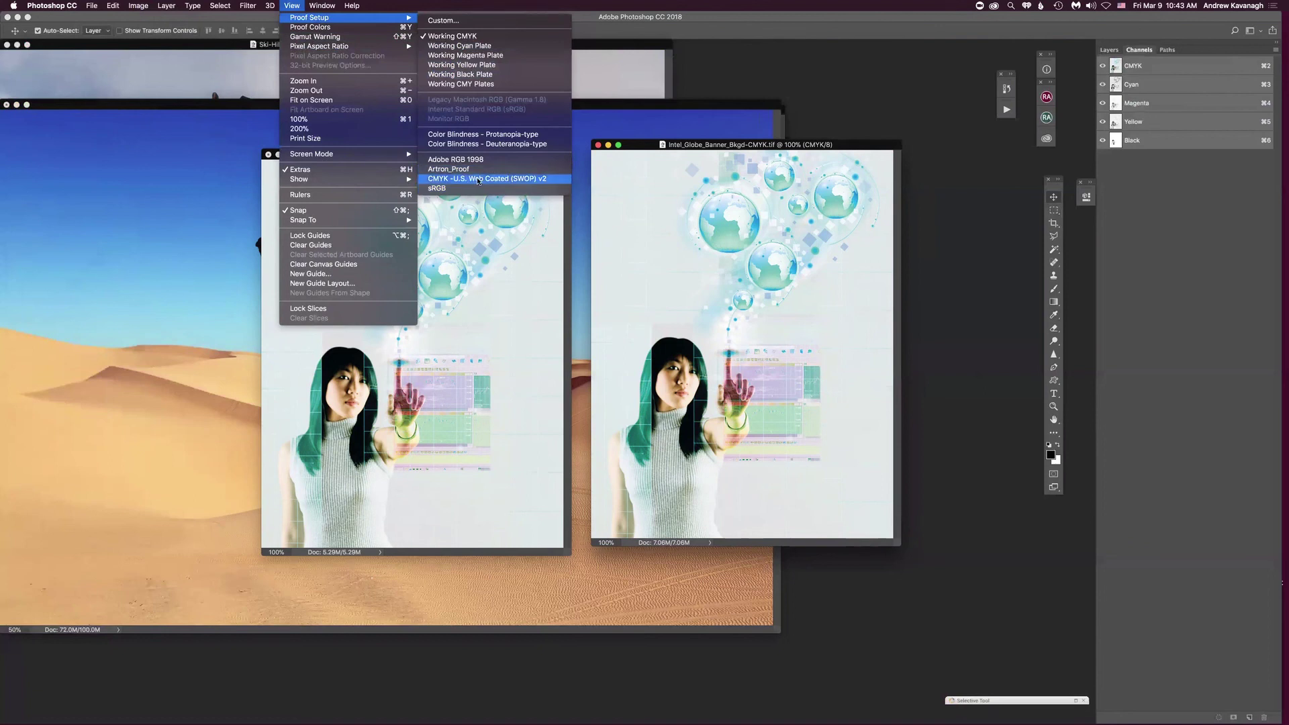
{"action": "left_click", "coordinate": [479, 180]}
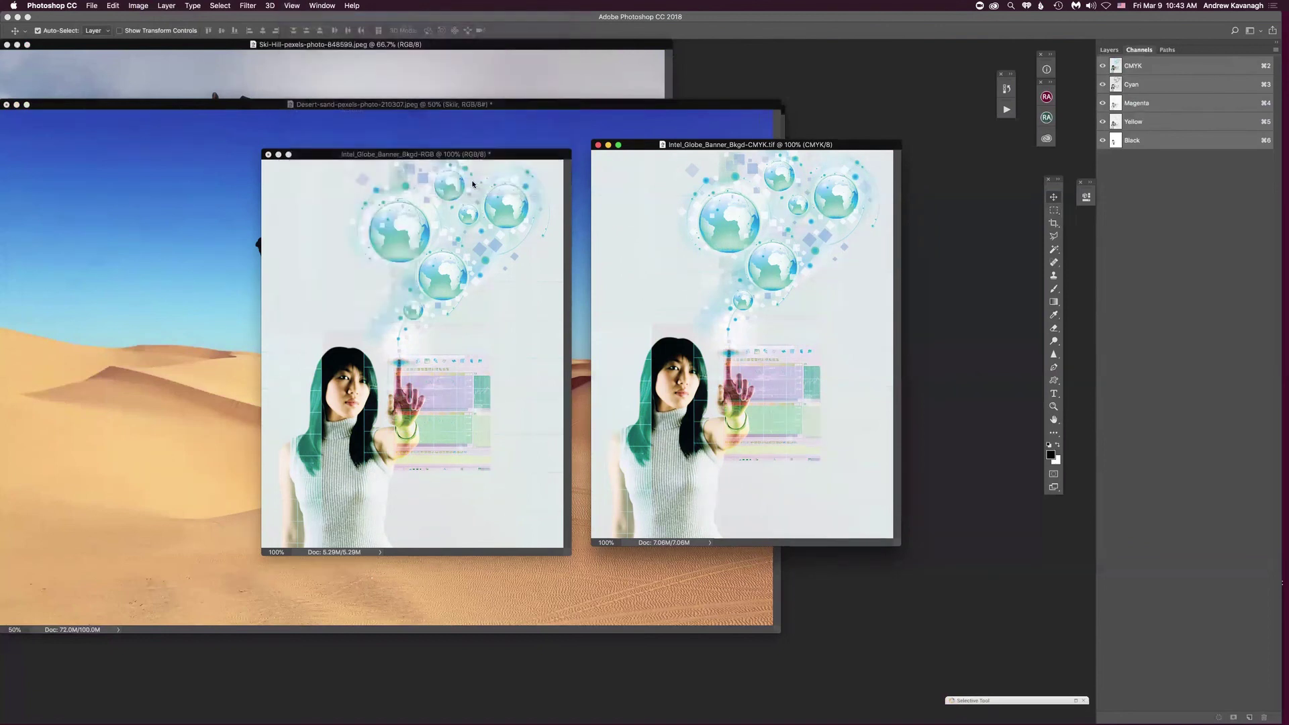
{"action": "left_click_drag", "start_coordinate": [806, 145], "coordinate": [818, 156]}
- Soft-proof the RGB duplicate with the custom sRGB preset
{"action": "left_click_drag", "start_coordinate": [495, 158], "coordinate": [490, 154]}
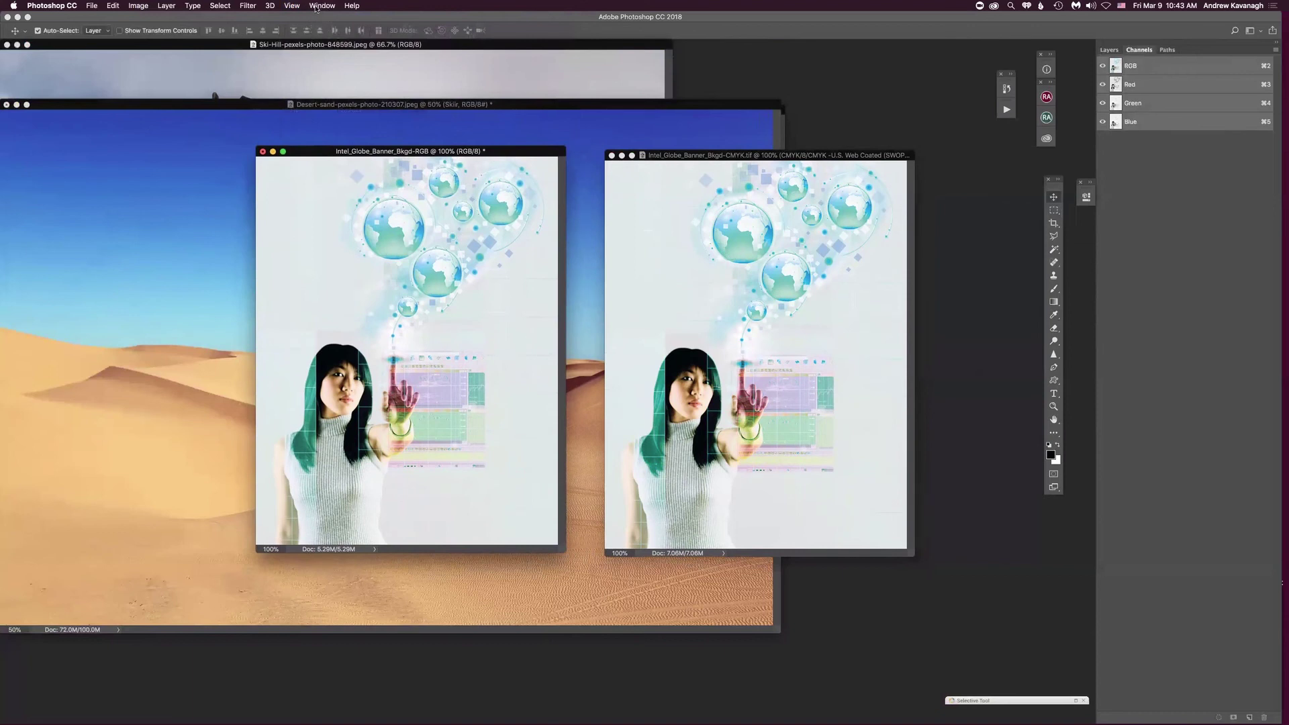
{"action": "left_click", "coordinate": [291, 6]}
{"action": "mouse_move", "coordinate": [316, 17]}
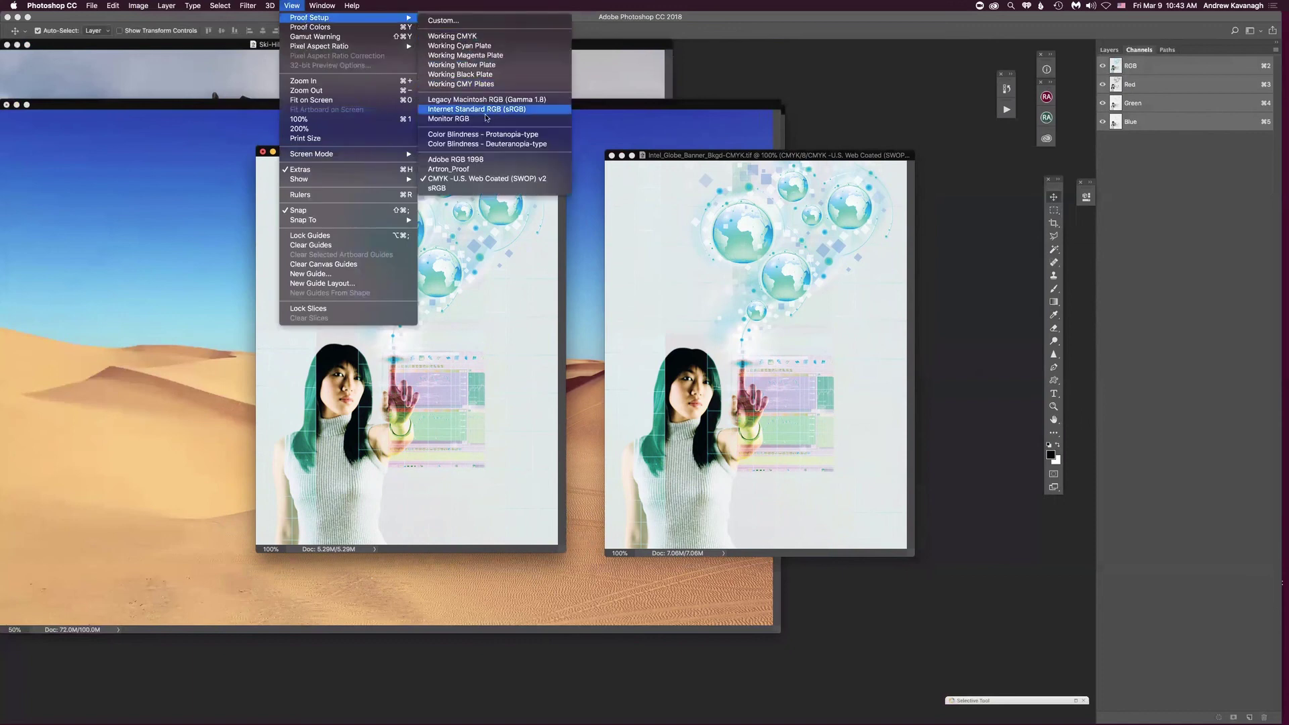
{"action": "left_click", "coordinate": [469, 189]}
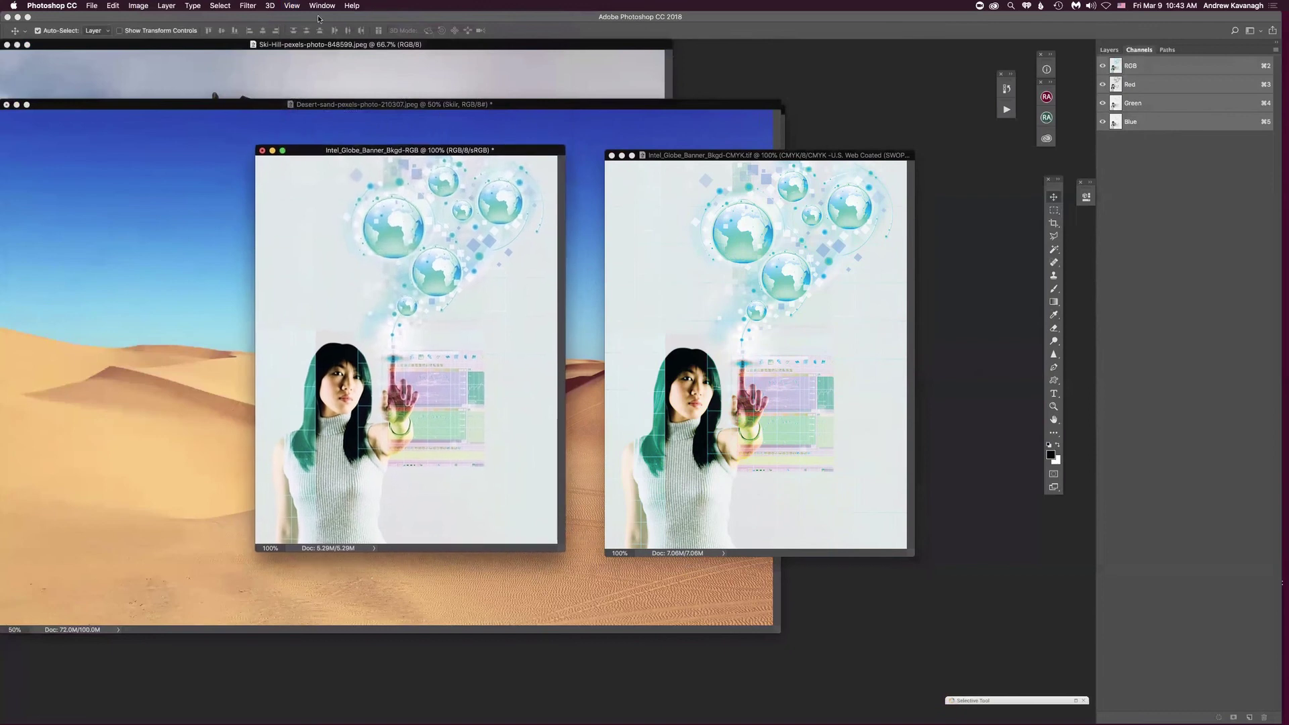
- Examine the Proof Colors state and the Proof Setup choices applied to the RGB duplicate
{"action": "left_click", "coordinate": [291, 5]}
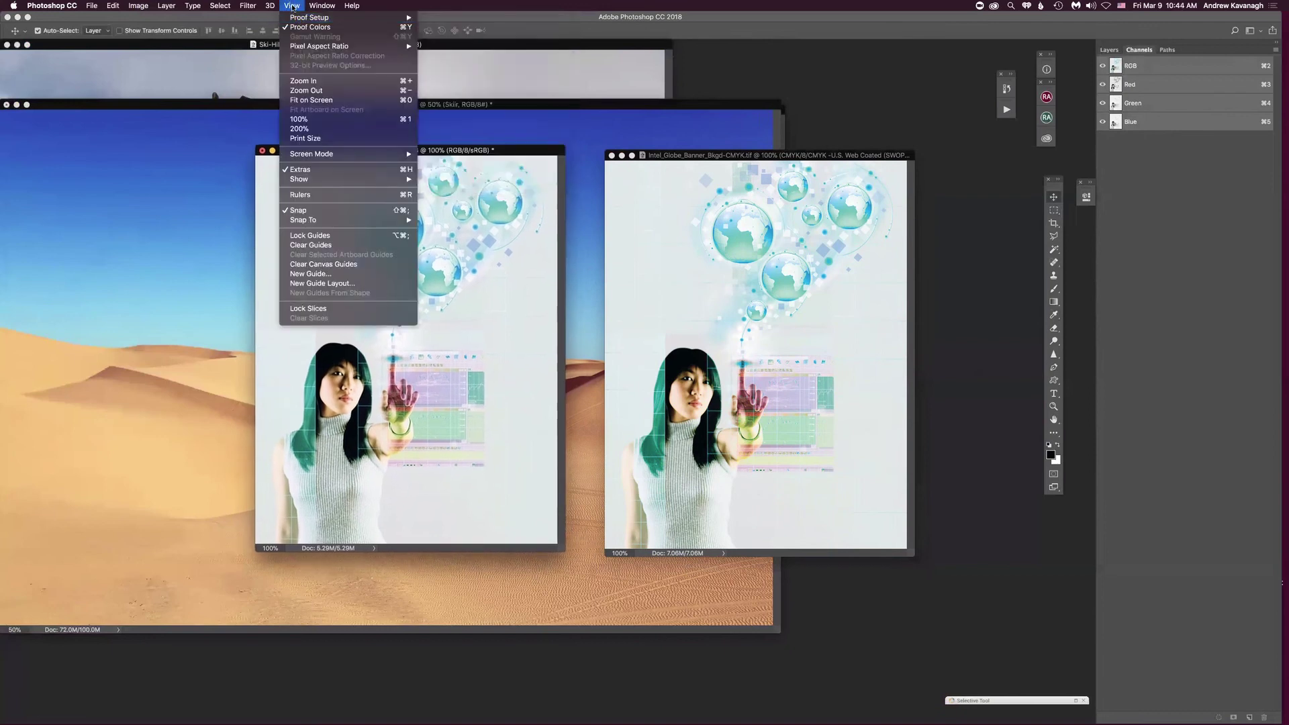
{"action": "left_click", "coordinate": [463, 164]}
{"action": "left_click_drag", "start_coordinate": [463, 150], "coordinate": [458, 158]}
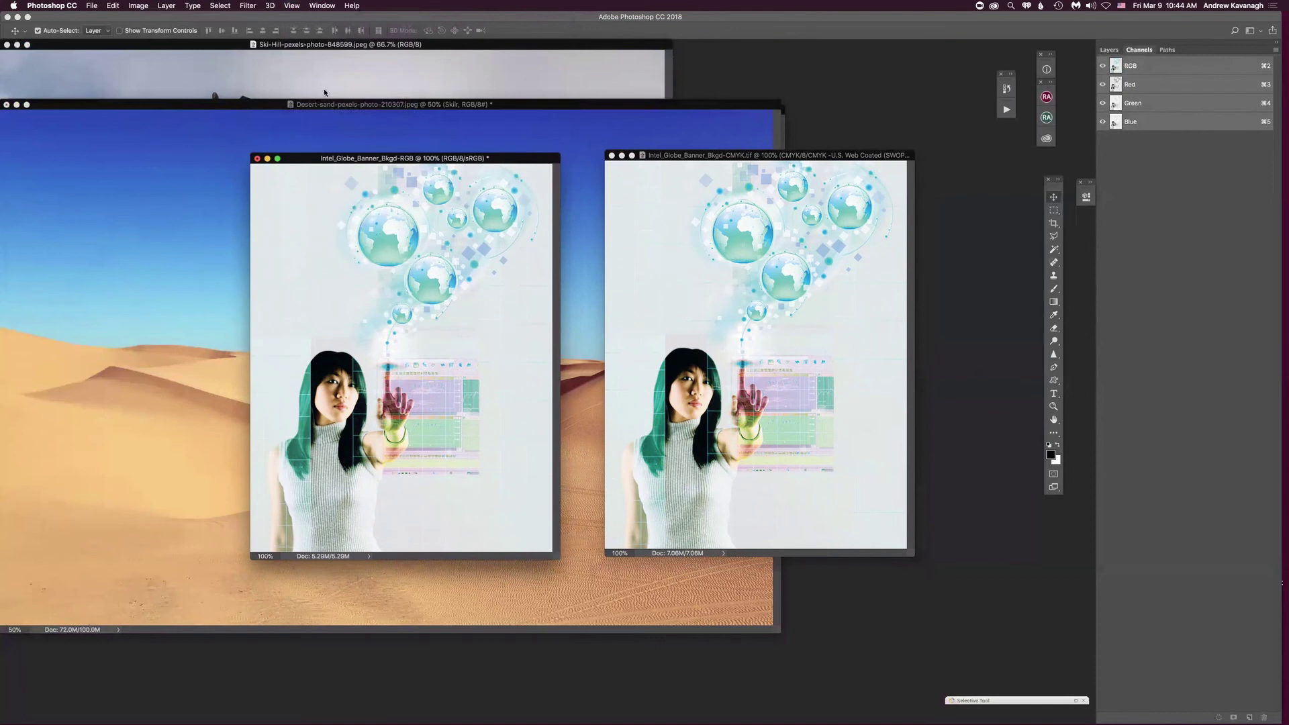
{"action": "left_click", "coordinate": [290, 5]}
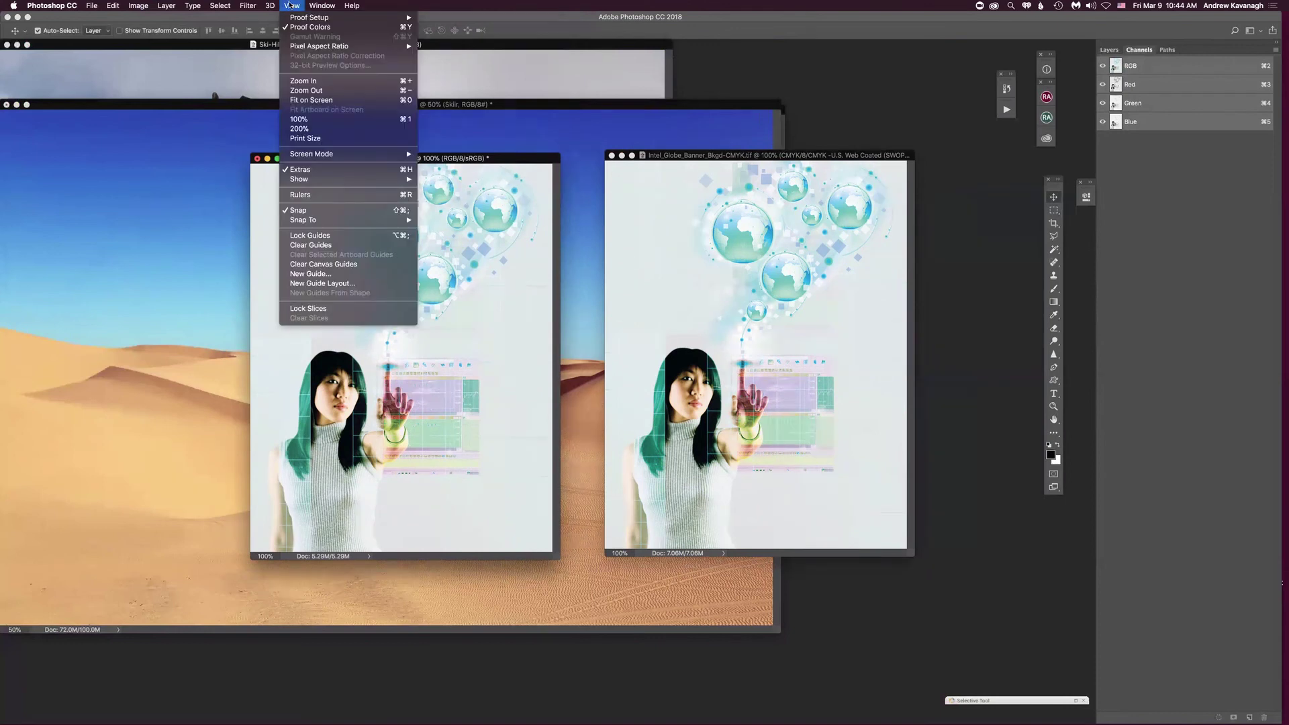
{"action": "left_click", "coordinate": [291, 5]}
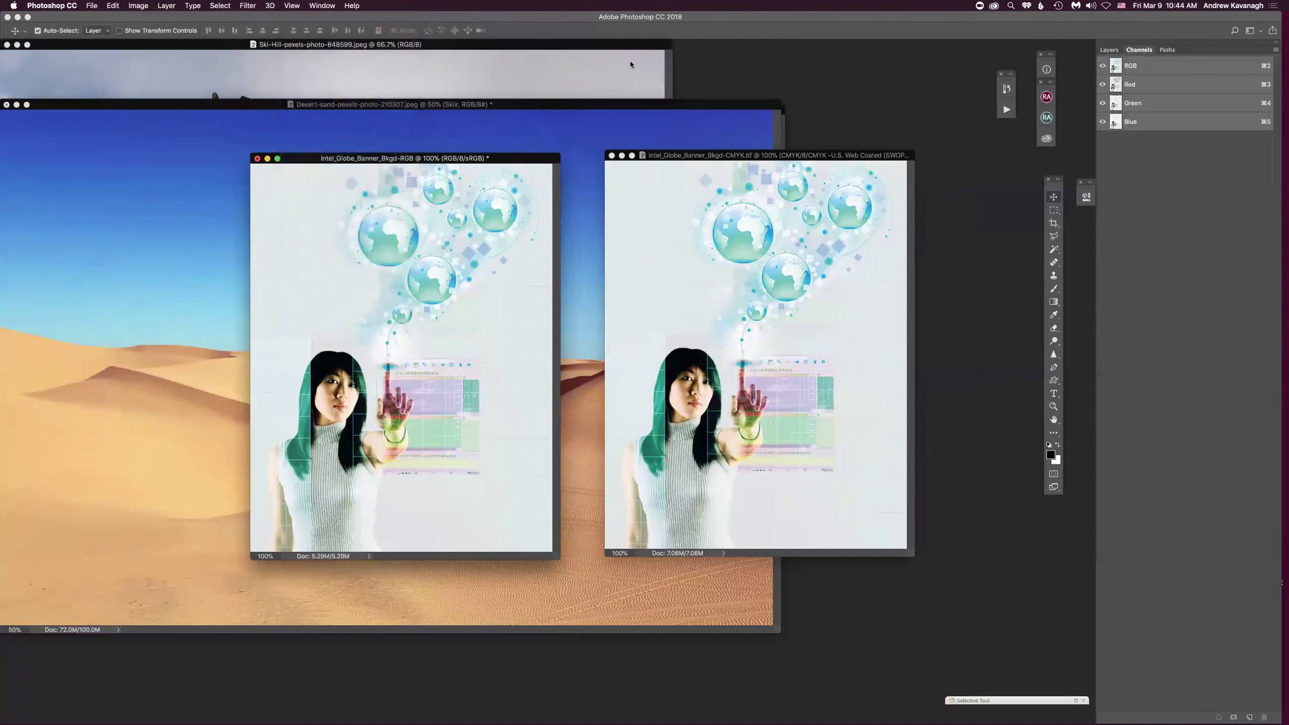
{"action": "left_click", "coordinate": [291, 5]}
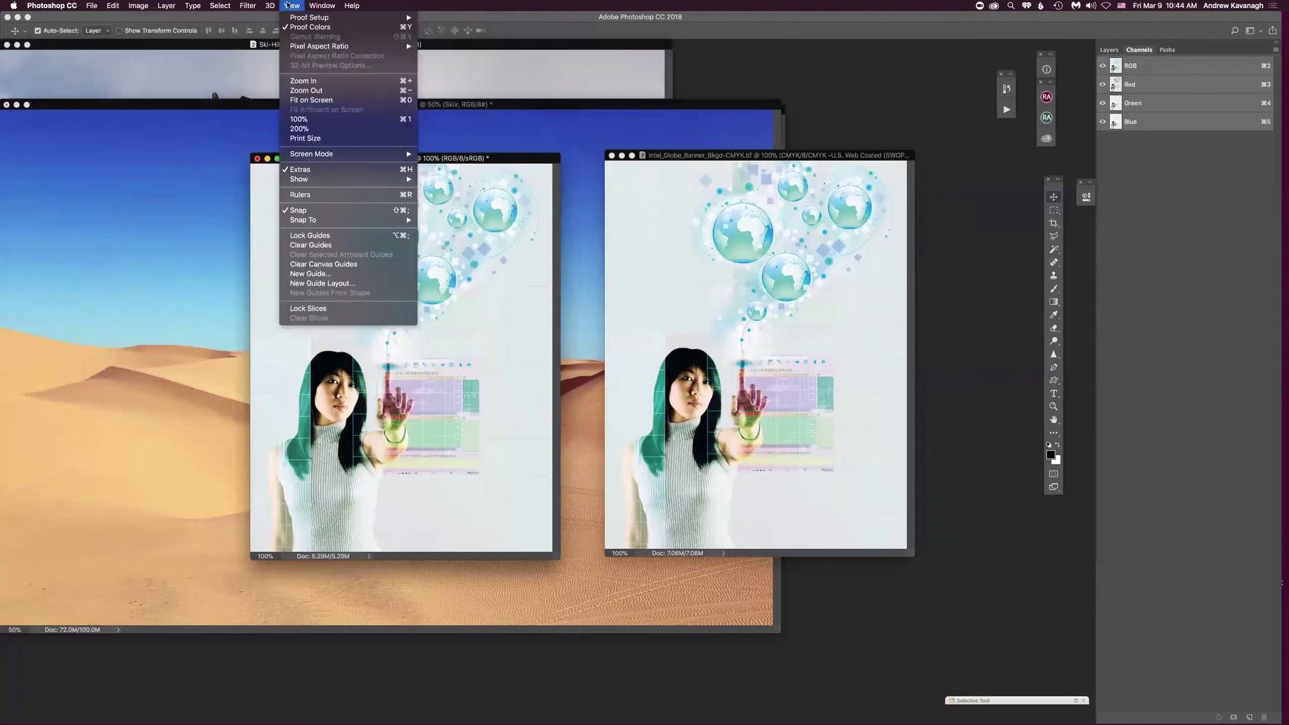
{"action": "mouse_move", "coordinate": [305, 18]}
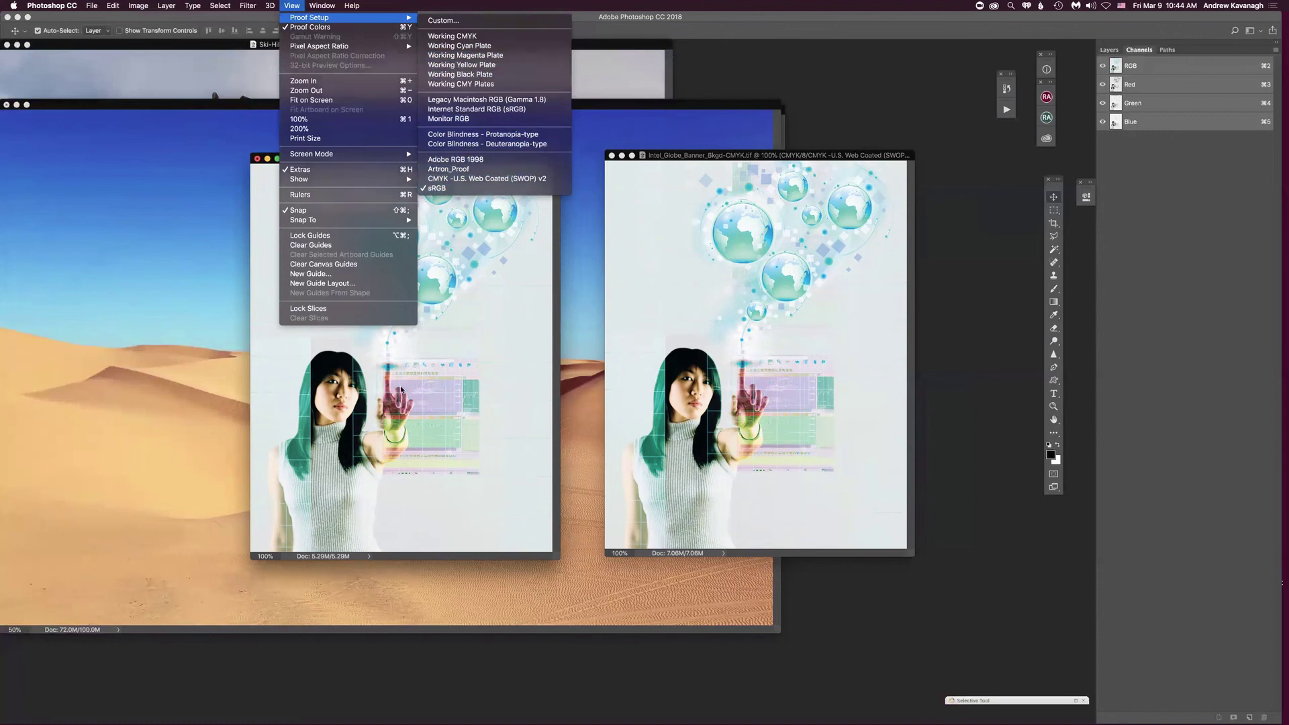
{"action": "left_click", "coordinate": [387, 326]}
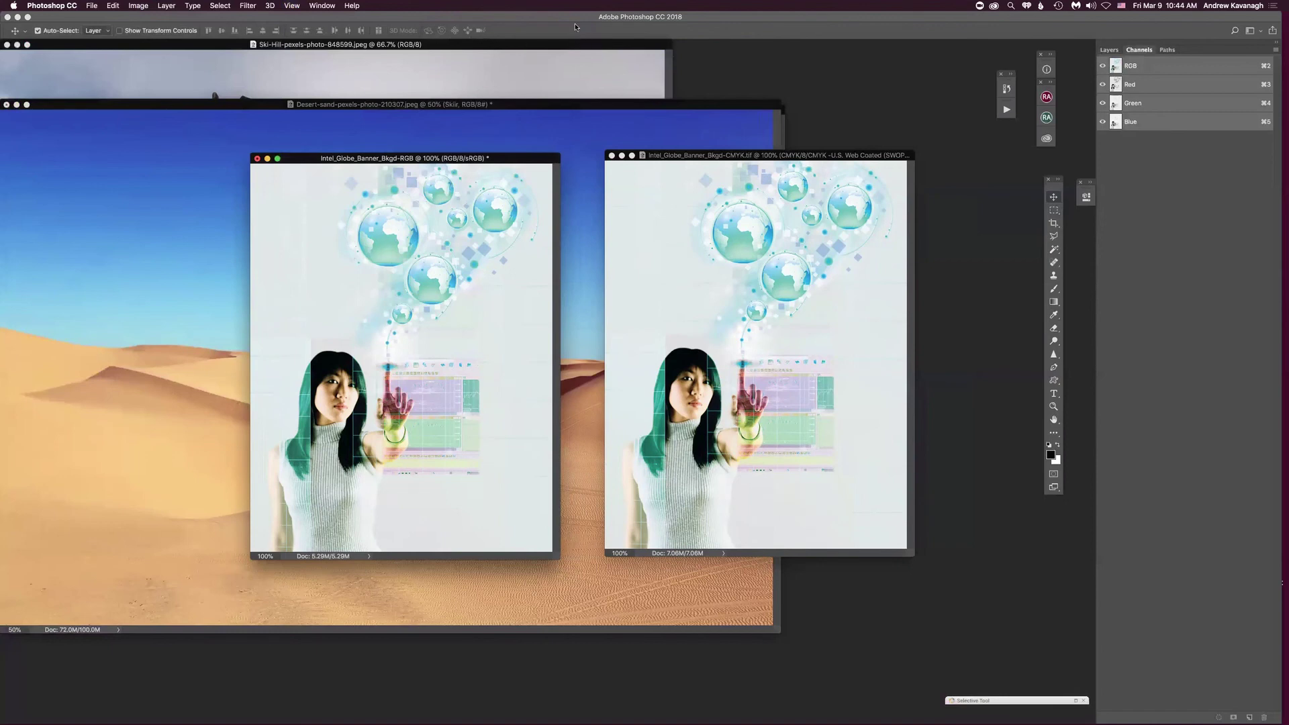
- Review the RGB duplicate's proof setup presets, reapply the custom sRGB preset and shift its window closer to the CMYK original
{"action": "left_click", "coordinate": [291, 6]}
{"action": "mouse_move", "coordinate": [303, 19]}
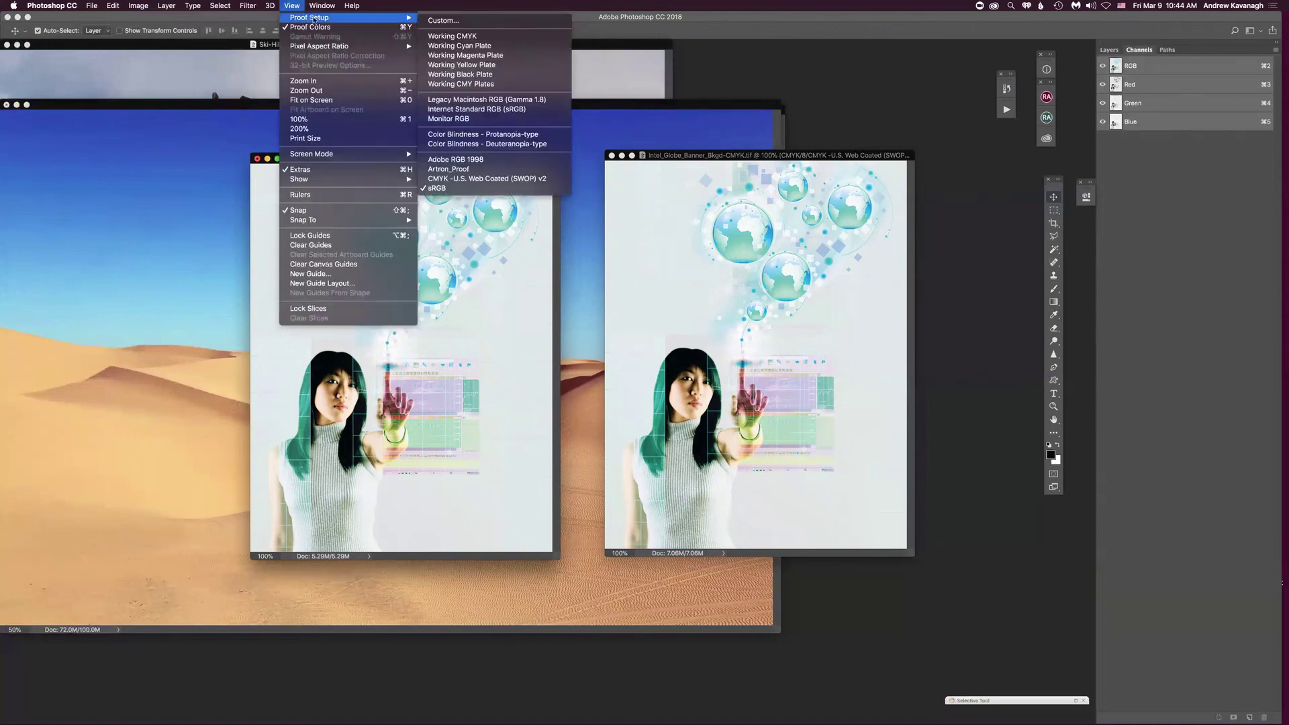
{"action": "left_click", "coordinate": [463, 10]}
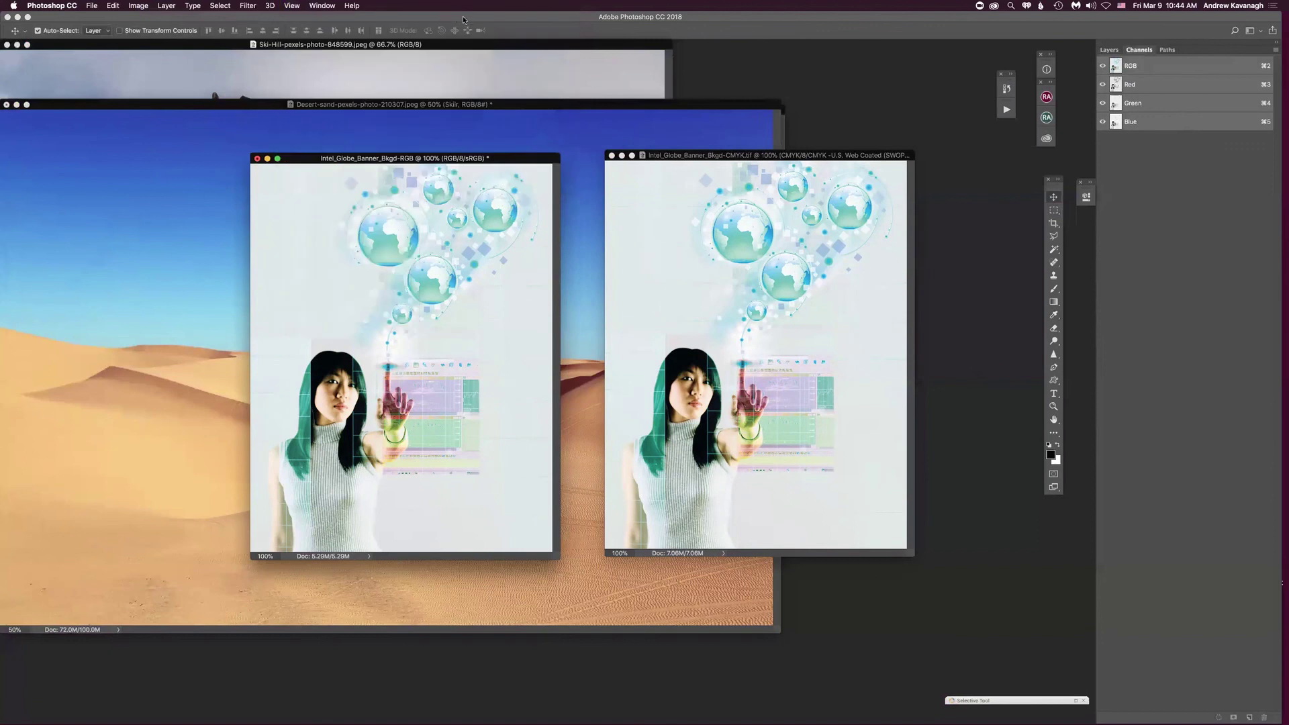
{"action": "left_click", "coordinate": [290, 6]}
{"action": "mouse_move", "coordinate": [312, 20]}
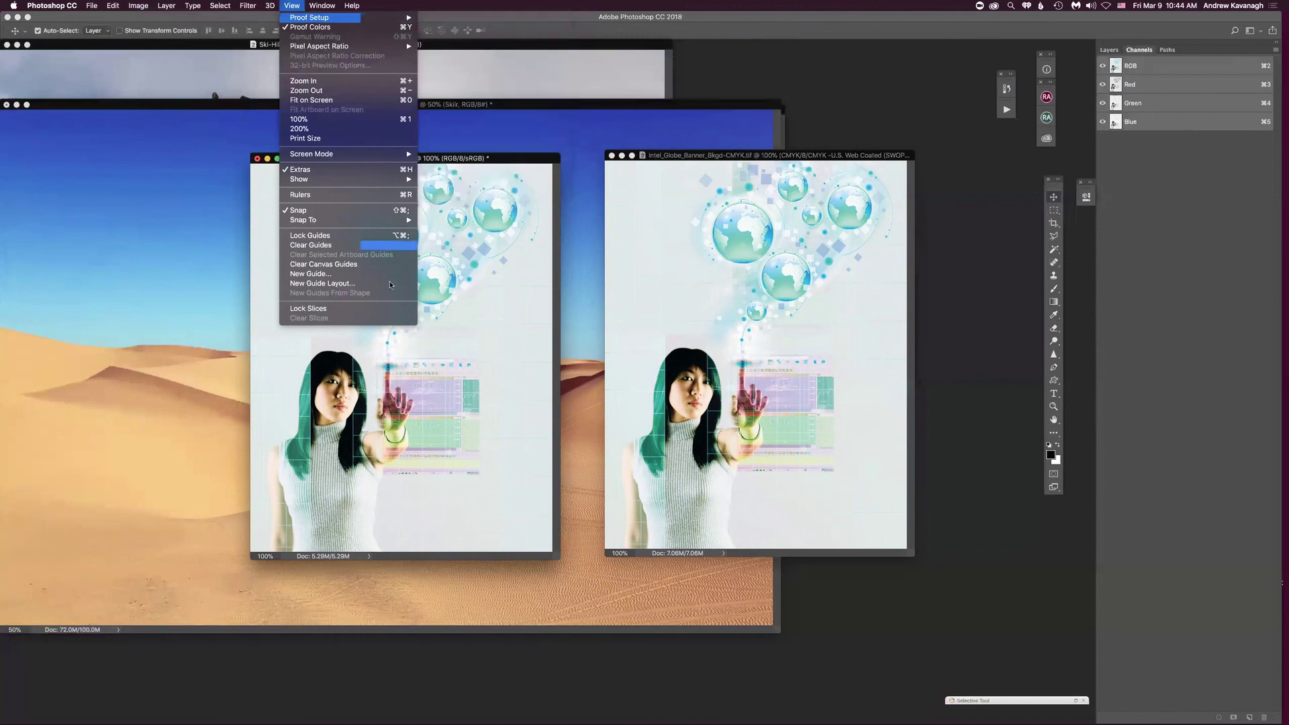
{"action": "left_click", "coordinate": [316, 309]}
{"action": "left_click", "coordinate": [293, 6]}
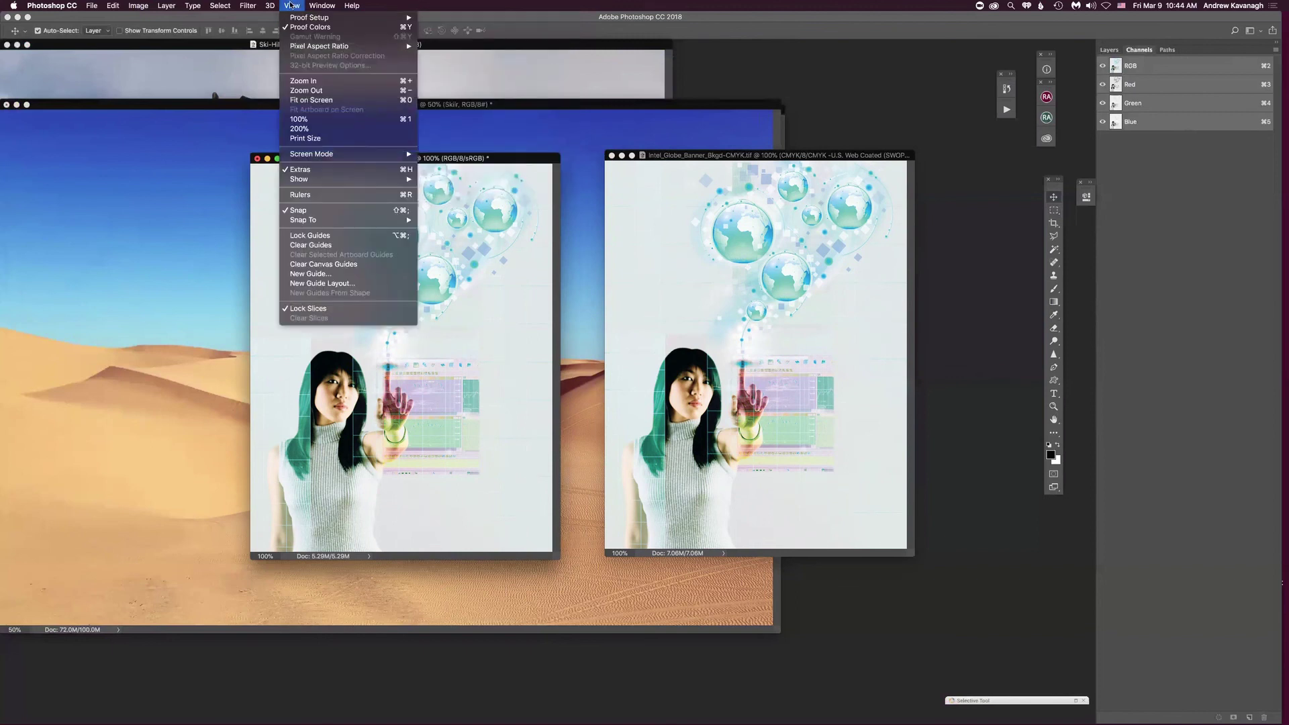
{"action": "mouse_move", "coordinate": [296, 19]}
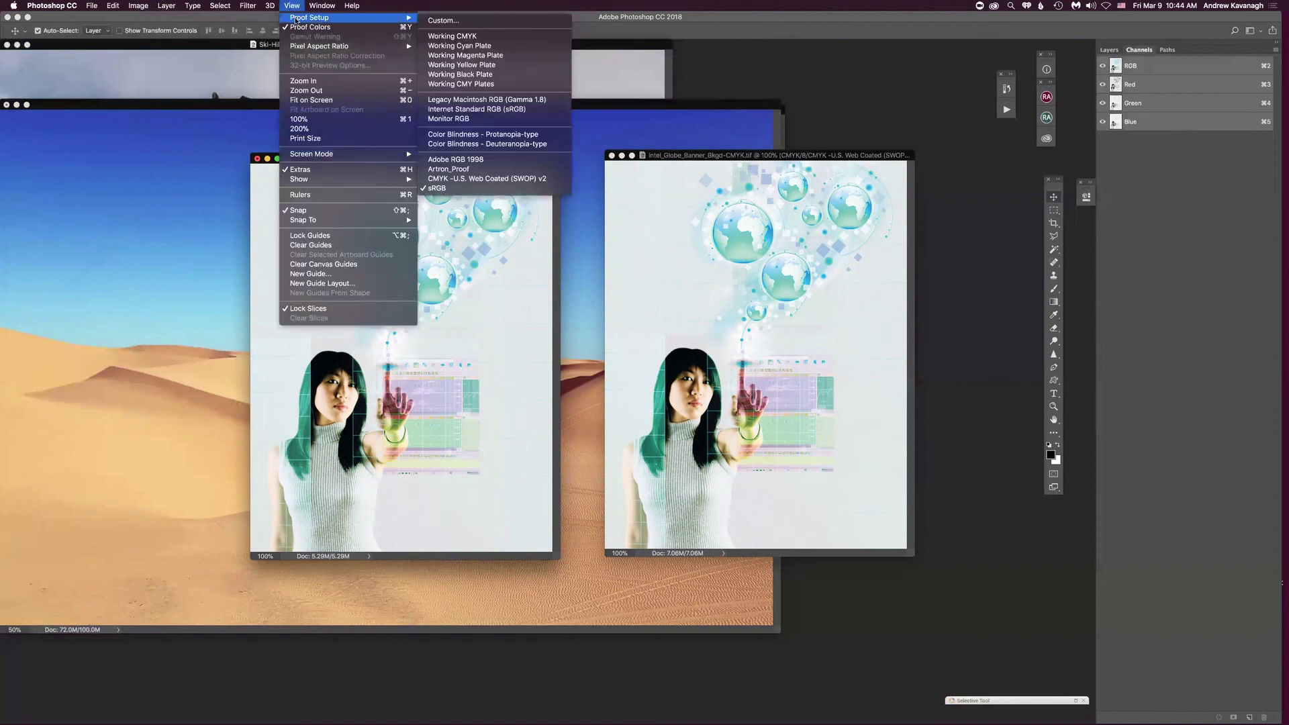
{"action": "left_click", "coordinate": [437, 188]}
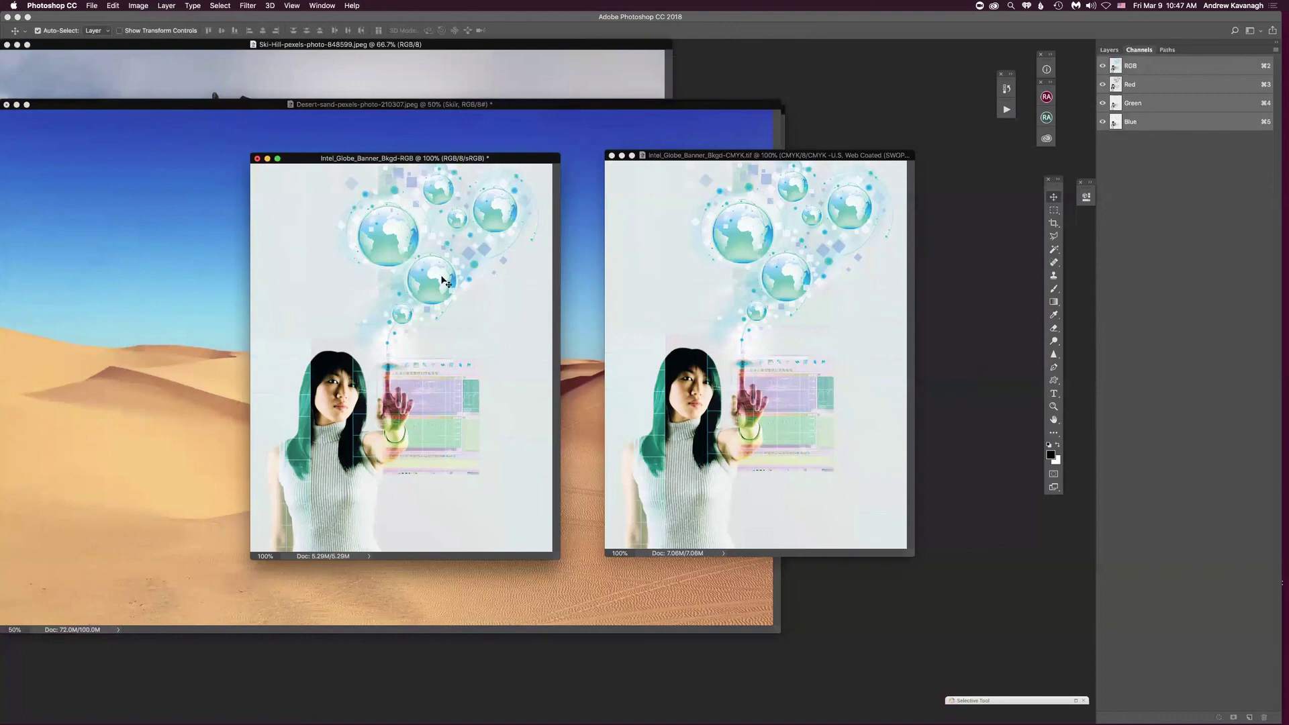
{"action": "left_click_drag", "start_coordinate": [491, 160], "coordinate": [505, 165]}
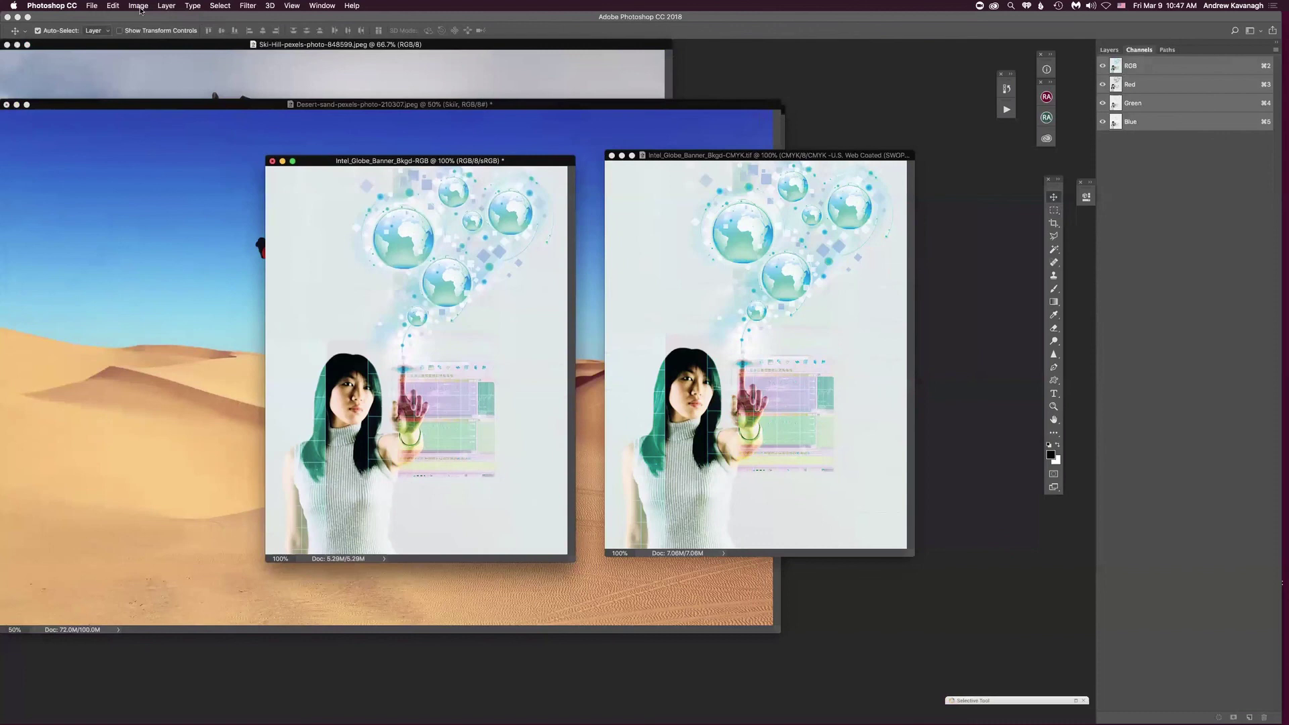
- Add a Curves adjustment layer above the RGB duplicate's Background layer and toggle its visibility
{"action": "left_click", "coordinate": [1109, 50]}
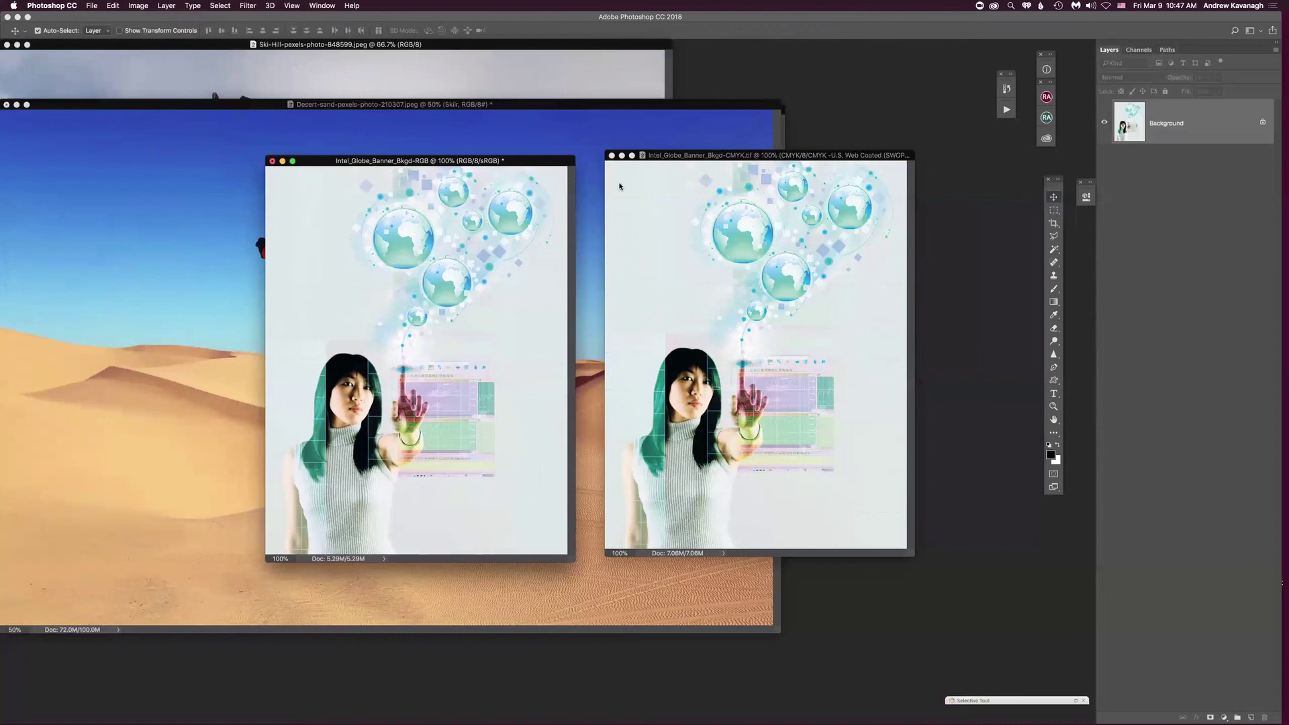
{"action": "left_click", "coordinate": [137, 5]}
{"action": "mouse_move", "coordinate": [146, 35]}
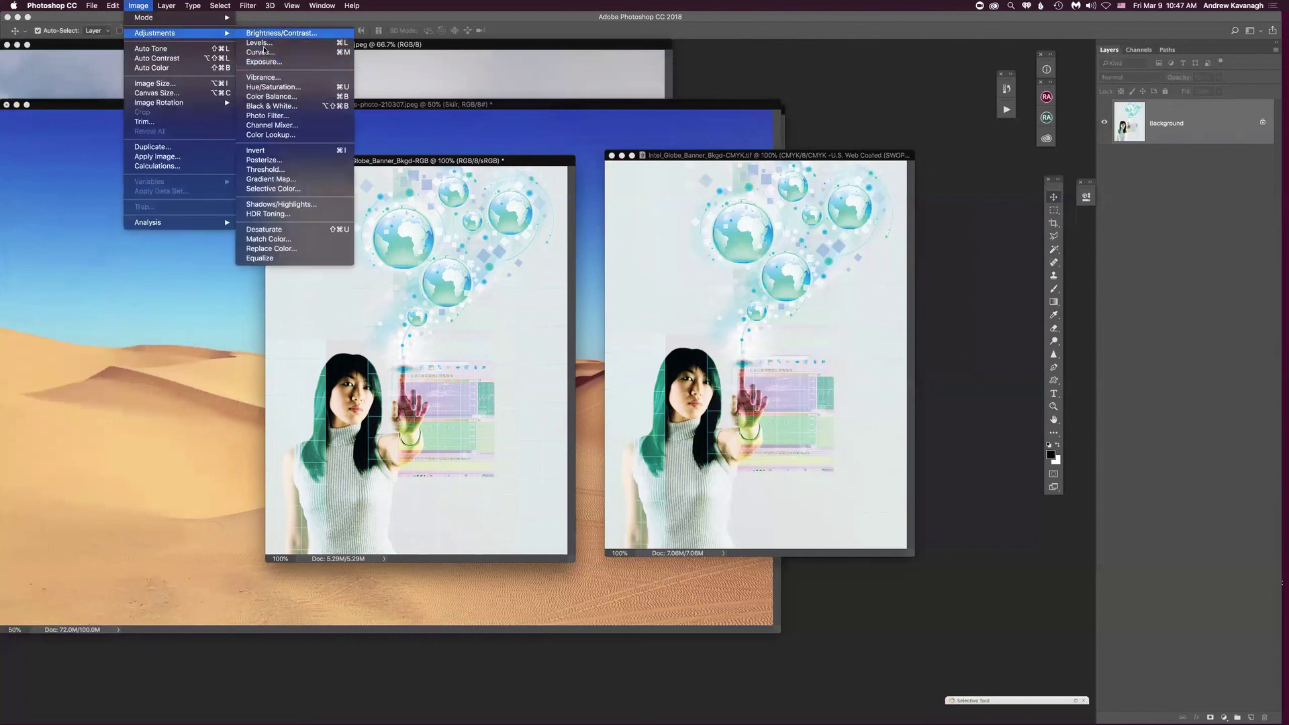
{"action": "left_click", "coordinate": [148, 6]}
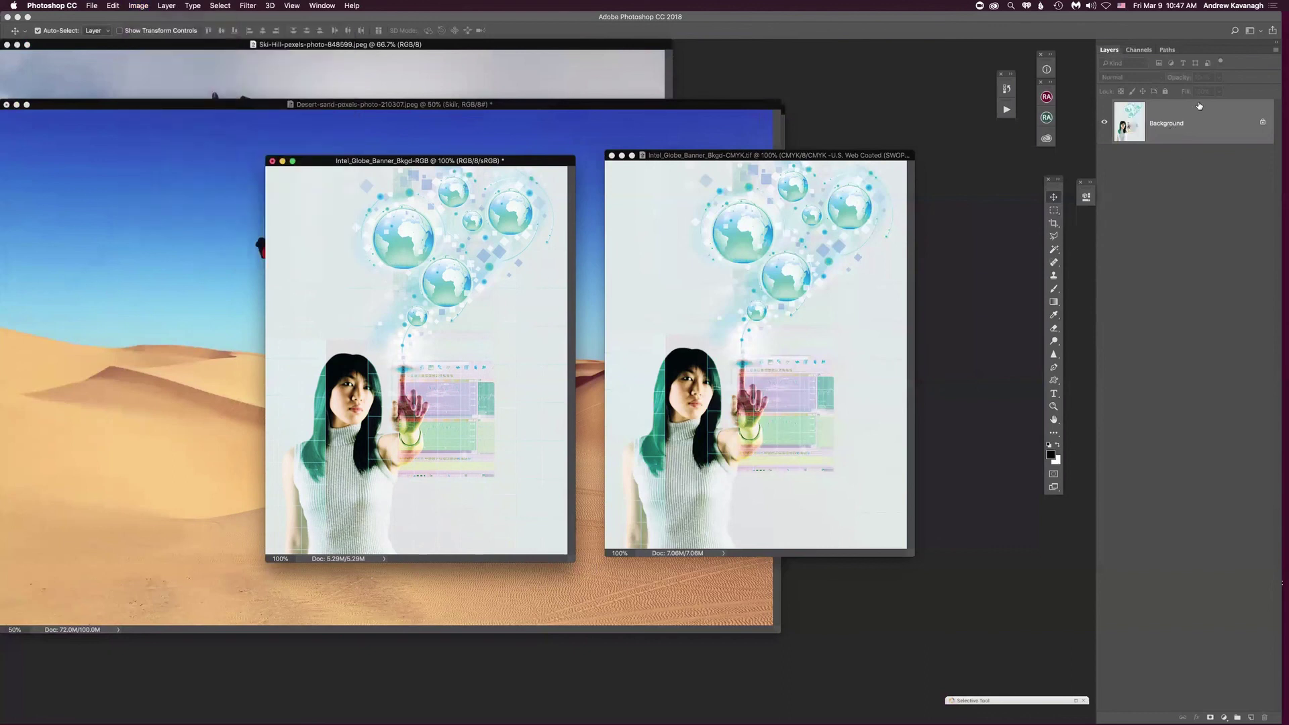
{"action": "left_click", "coordinate": [1223, 715]}
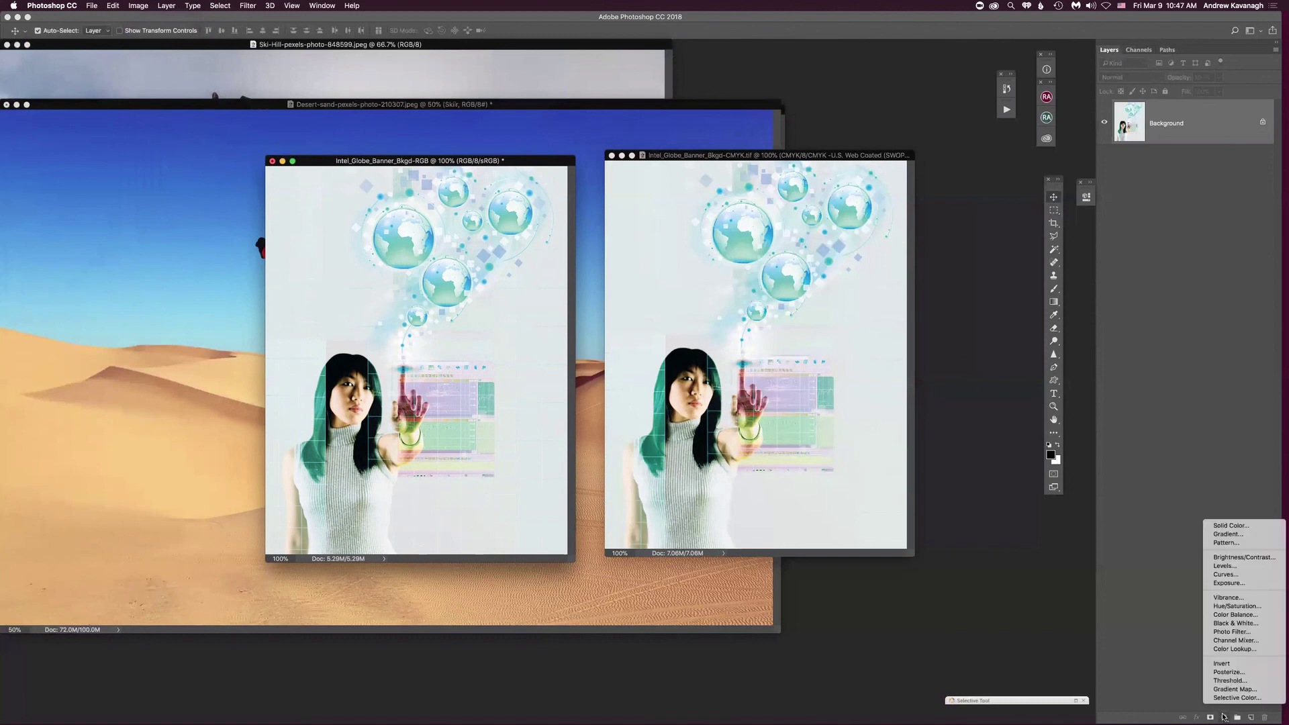
{"action": "left_click", "coordinate": [1229, 575]}
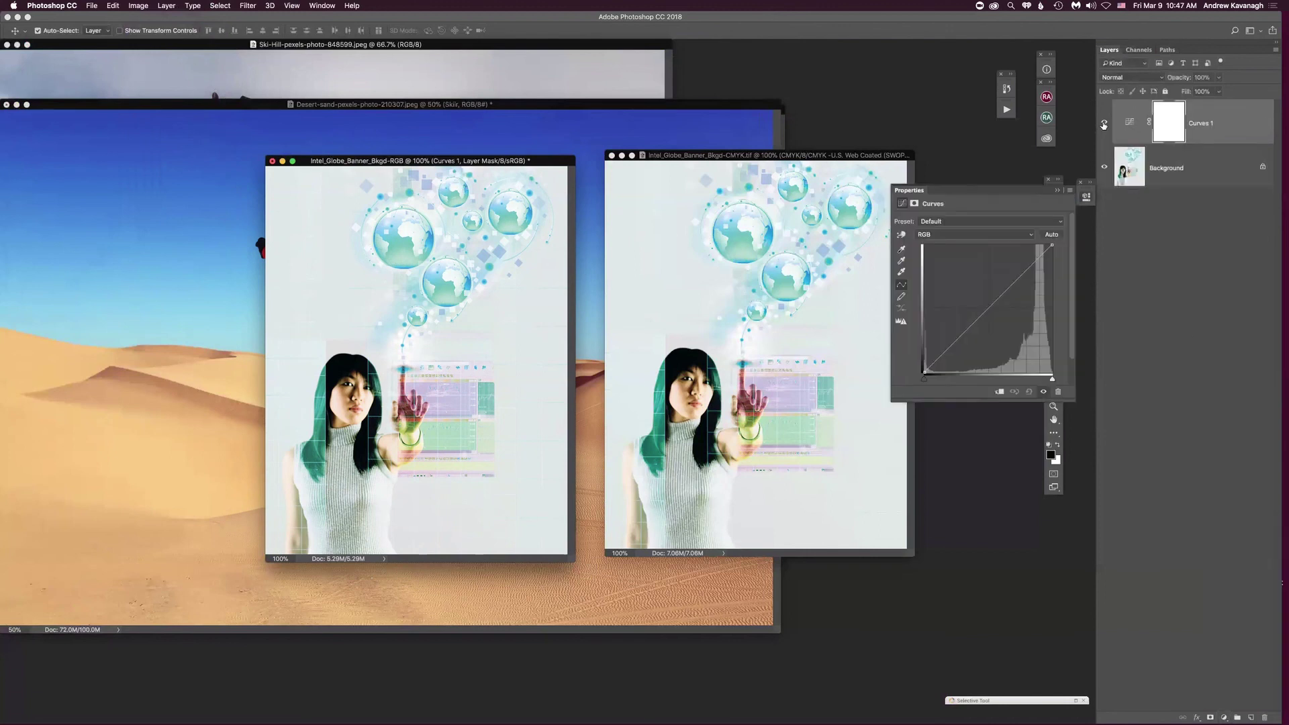
{"action": "left_click", "coordinate": [1103, 125]}
{"action": "left_click", "coordinate": [1103, 124]}
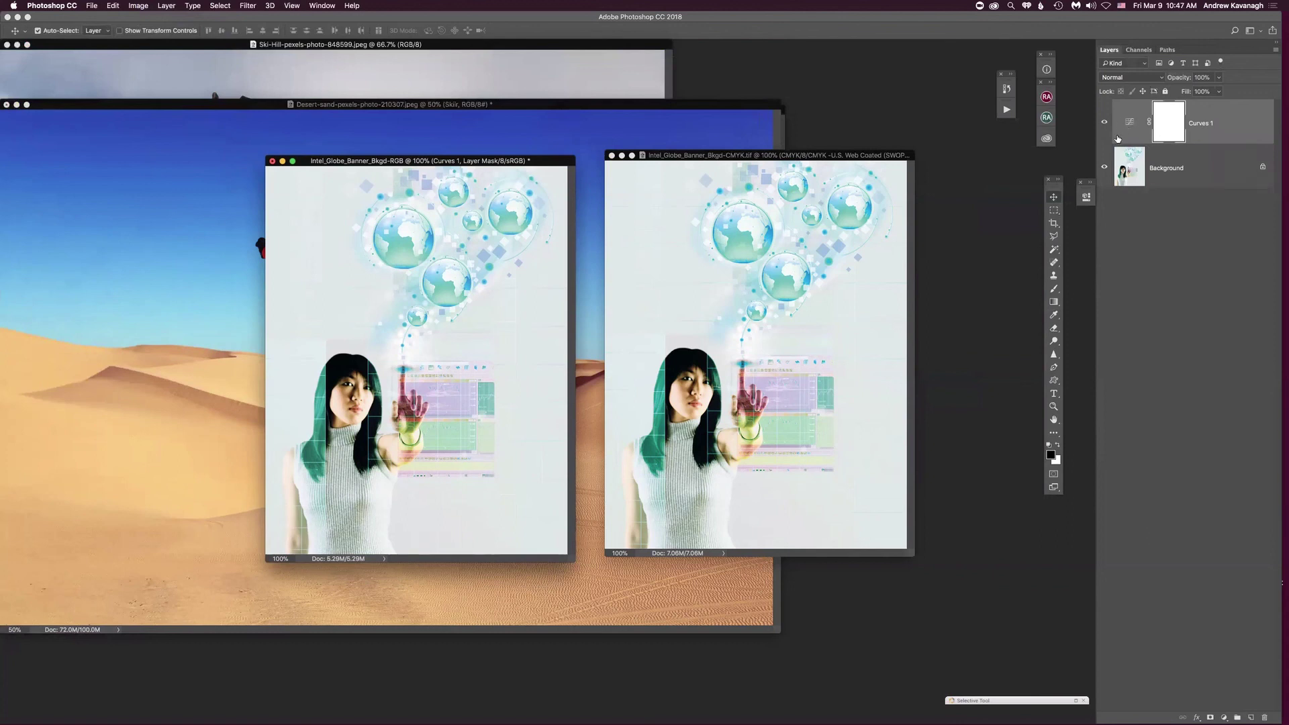
- Show the RGB duplicate in full-screen mode with the menu bar and slightly lower the Red channel's midpoint in the Curves layer
{"action": "key", "text": "f"}
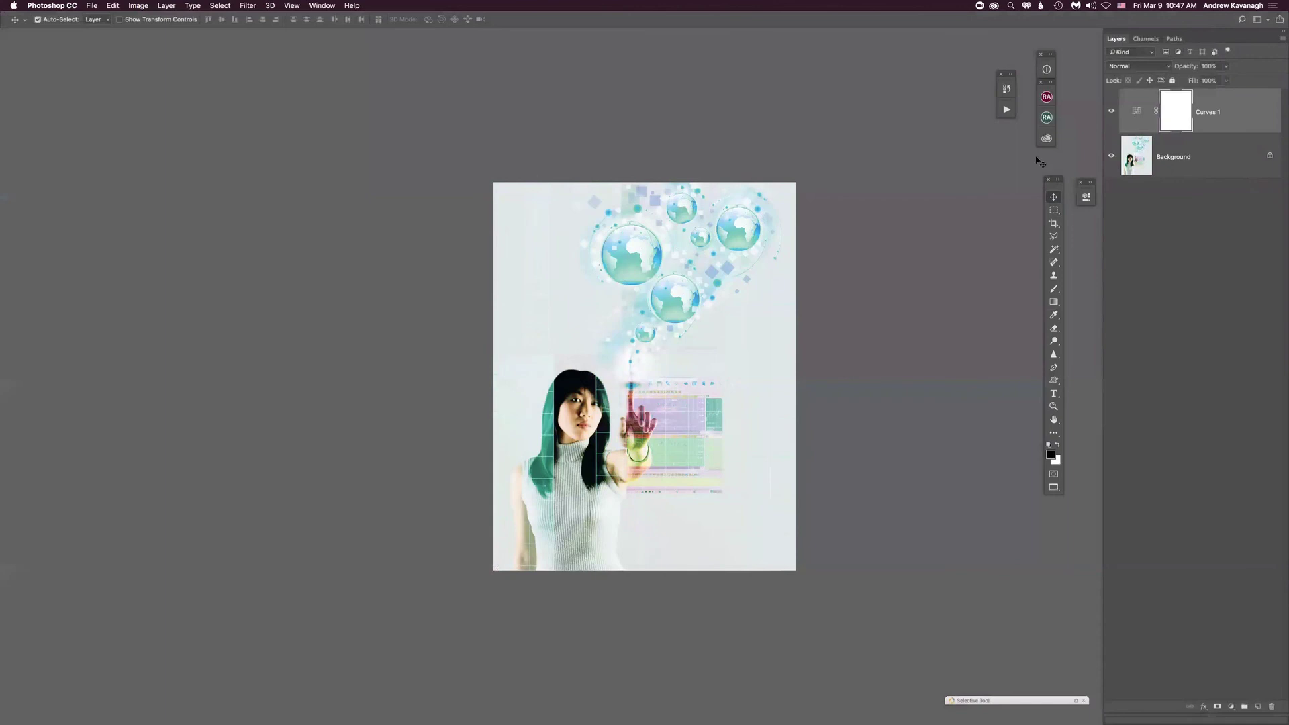
{"action": "left_click", "coordinate": [321, 5]}
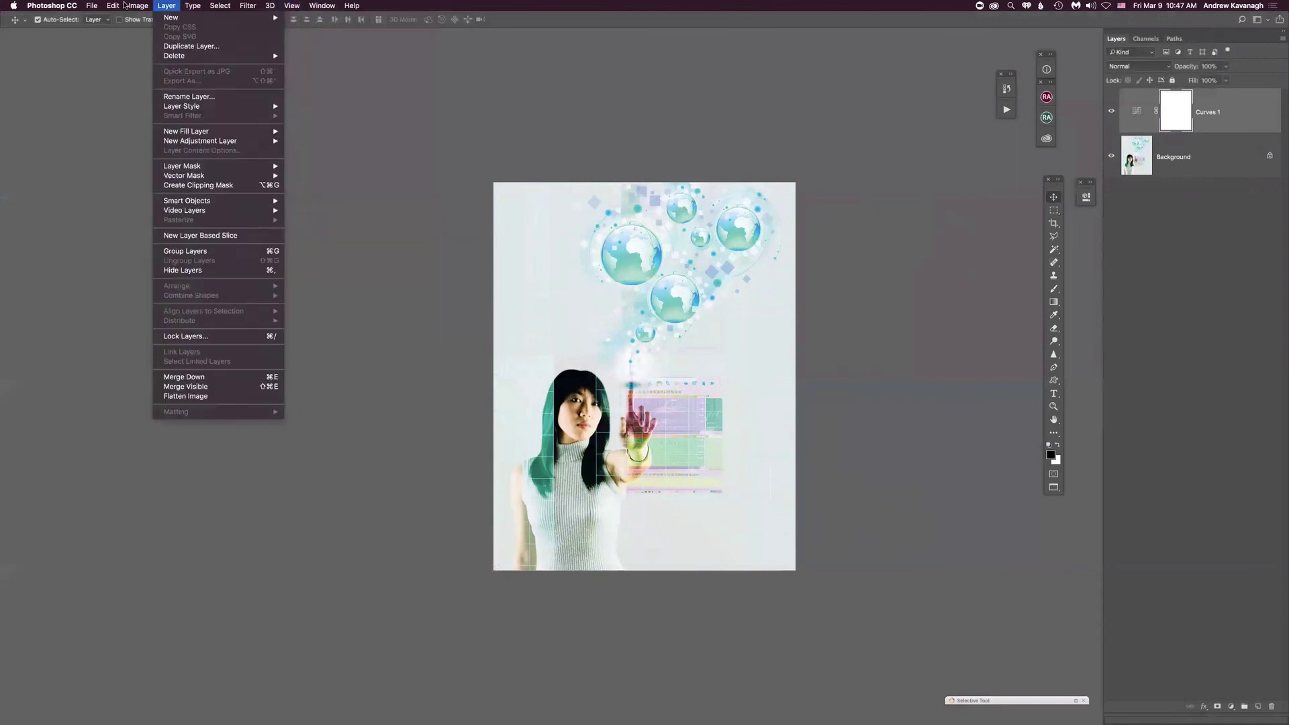
{"action": "left_click", "coordinate": [139, 6]}
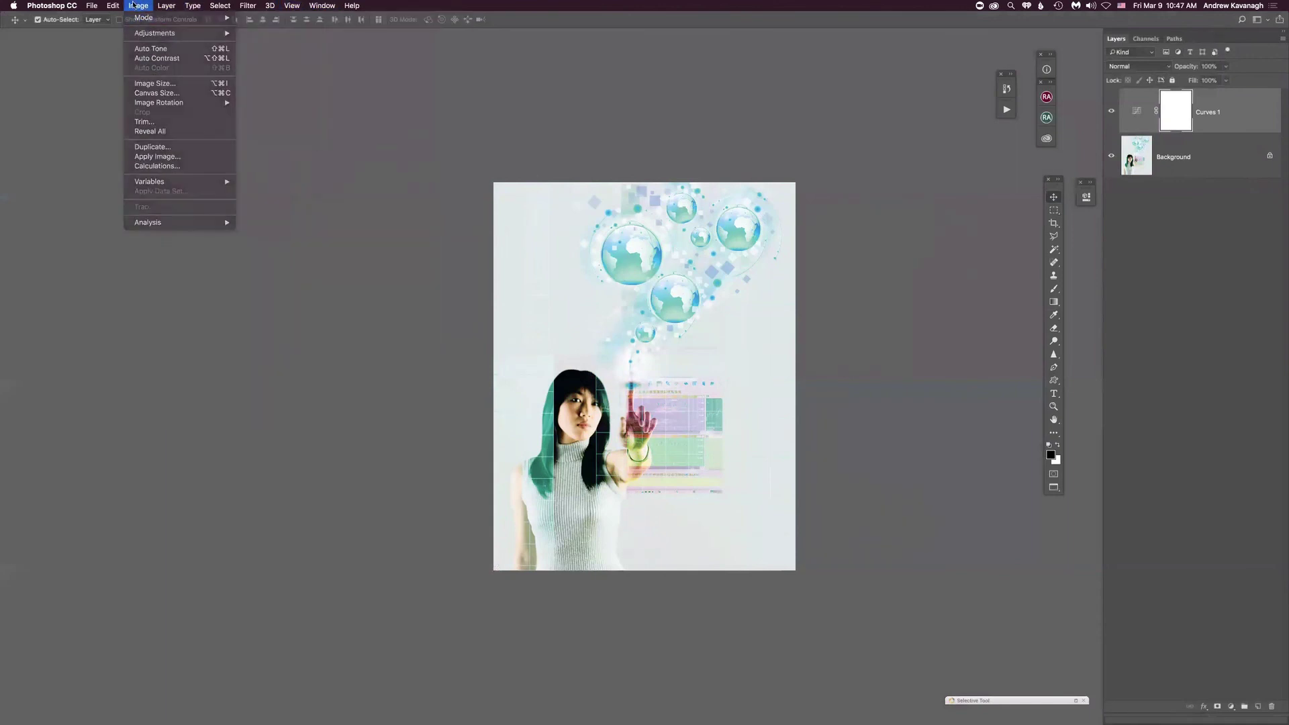
{"action": "double_click", "coordinate": [1137, 112]}
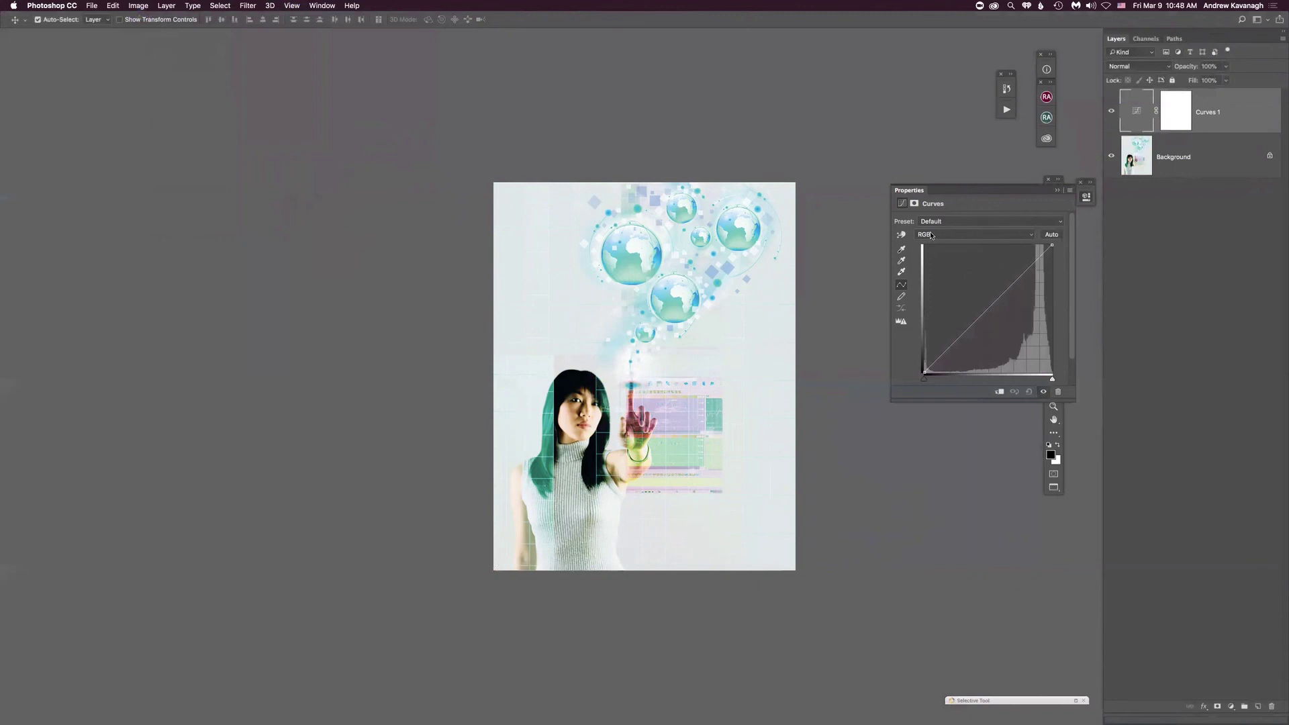
{"action": "left_click", "coordinate": [1016, 235]}
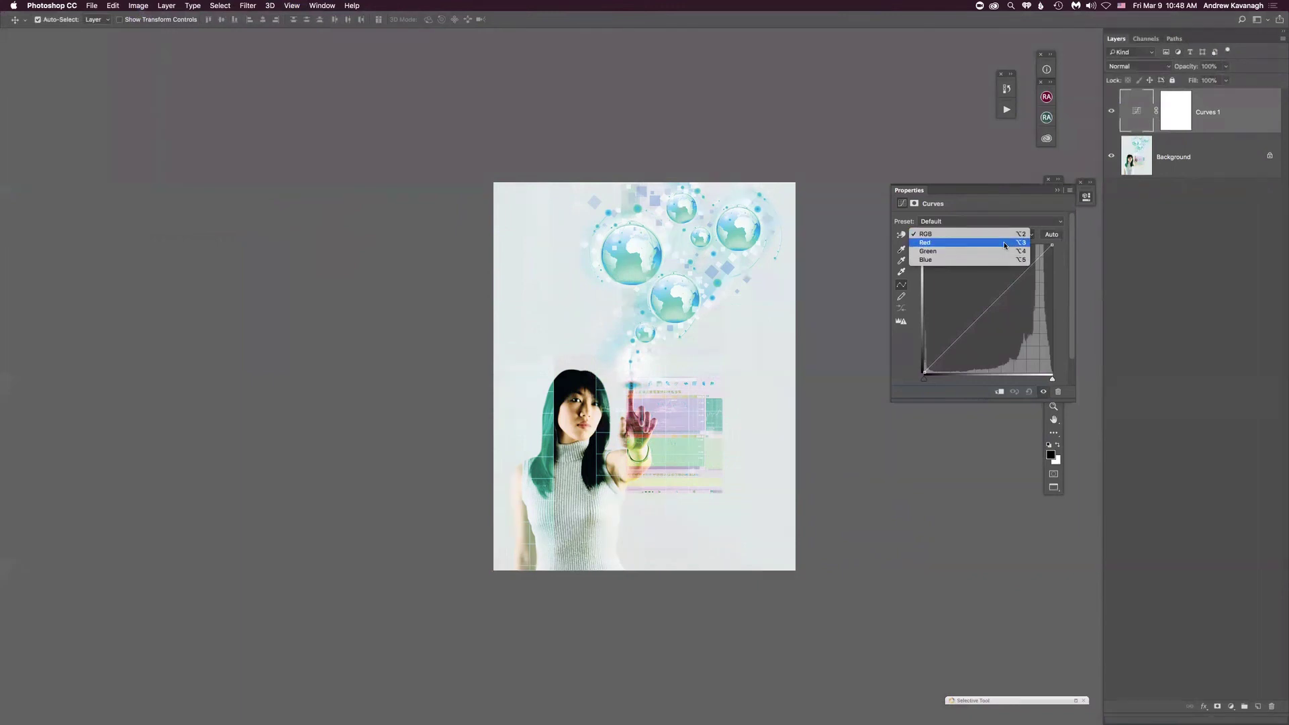
{"action": "left_click", "coordinate": [996, 243]}
{"action": "left_click_drag", "start_coordinate": [990, 307], "coordinate": [990, 310]}
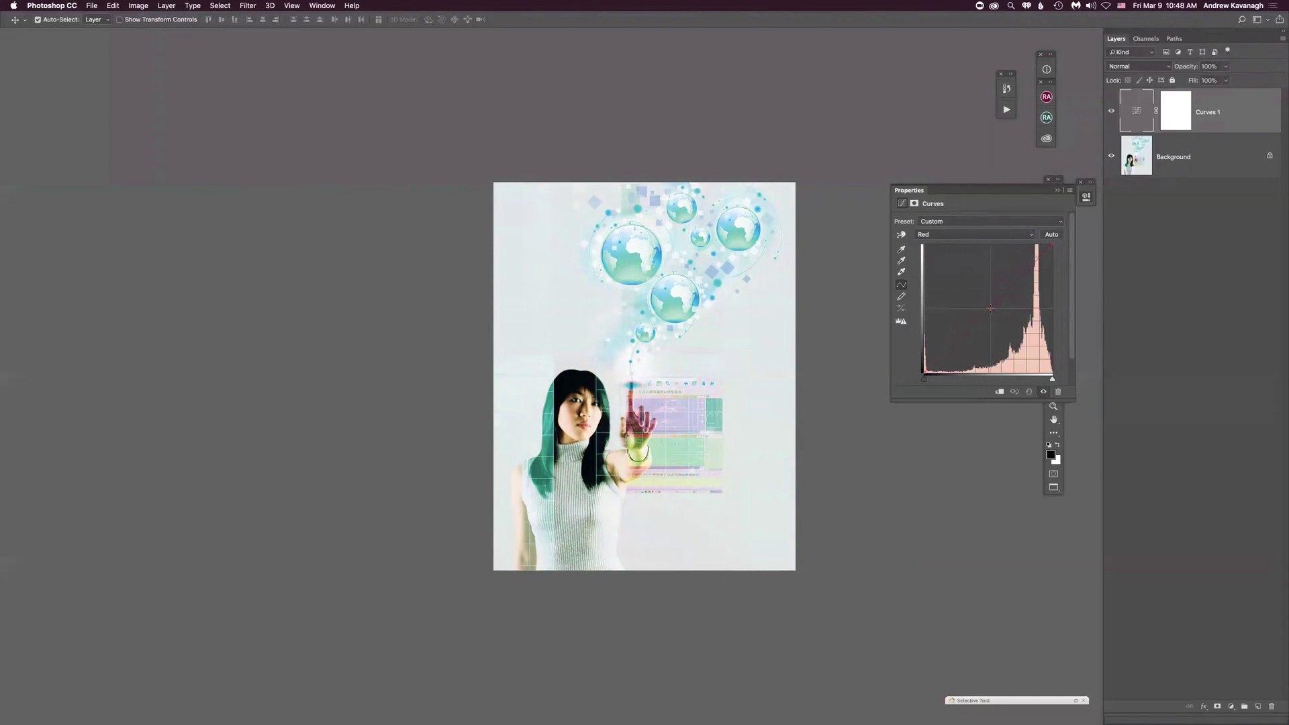
- Toggle the Curves layer's visibility repeatedly to compare the image with and without the Red channel adjustment
{"action": "left_click", "coordinate": [1112, 115]}
{"action": "left_click", "coordinate": [1112, 116]}
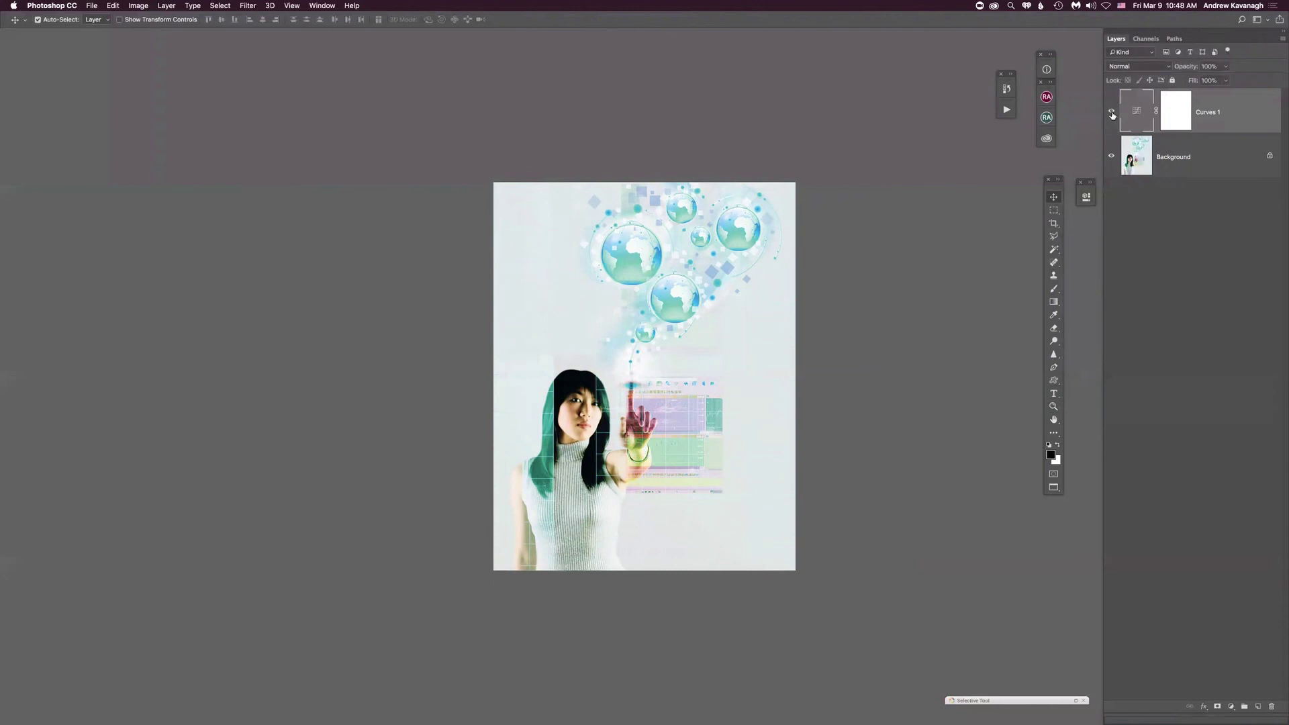
{"action": "left_click", "coordinate": [1112, 114]}
{"action": "left_click", "coordinate": [1111, 114]}
{"action": "left_click", "coordinate": [1110, 115]}
{"action": "left_click", "coordinate": [1111, 115]}
{"action": "left_click", "coordinate": [1110, 115]}
{"action": "left_click", "coordinate": [1110, 115]}
{"action": "left_click", "coordinate": [1110, 113]}
{"action": "left_click", "coordinate": [1111, 114]}
{"action": "left_click", "coordinate": [1111, 113]}
{"action": "left_click", "coordinate": [1111, 113]}
- Slightly raise the Green channel's midpoint in the existing Curves layer
{"action": "double_click", "coordinate": [1135, 112]}
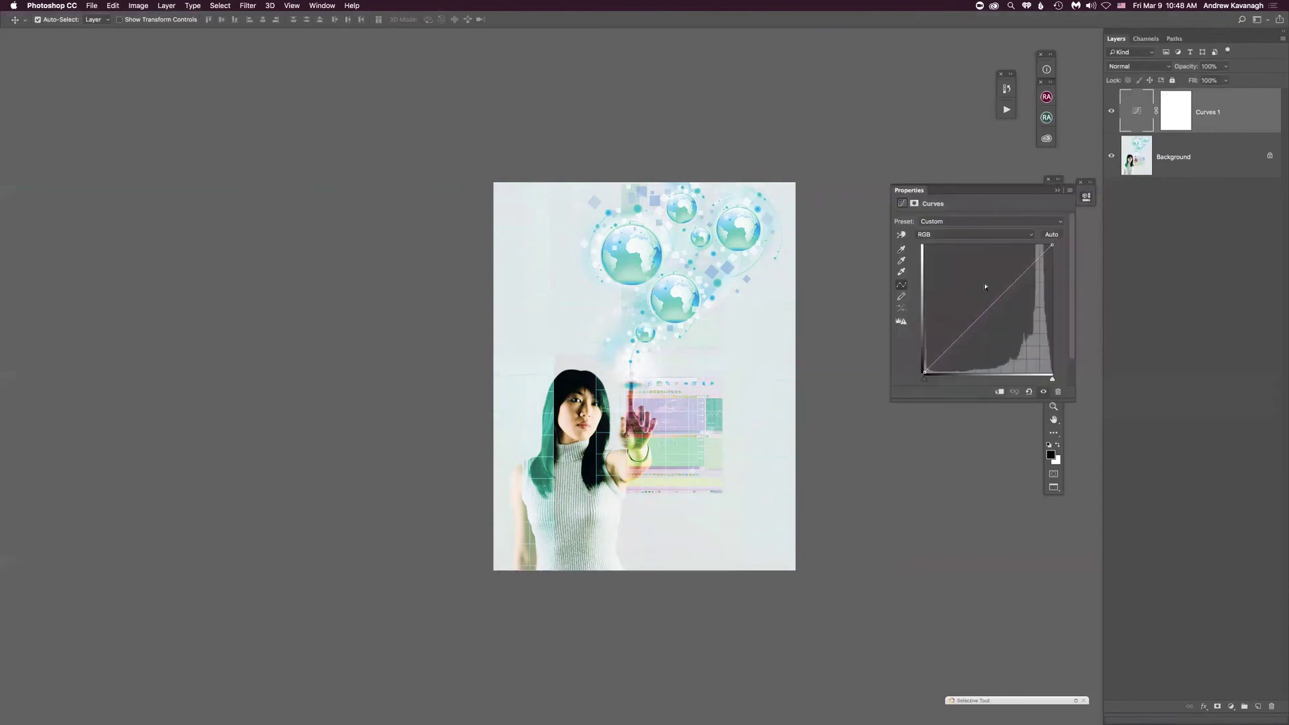
{"action": "left_click", "coordinate": [971, 236]}
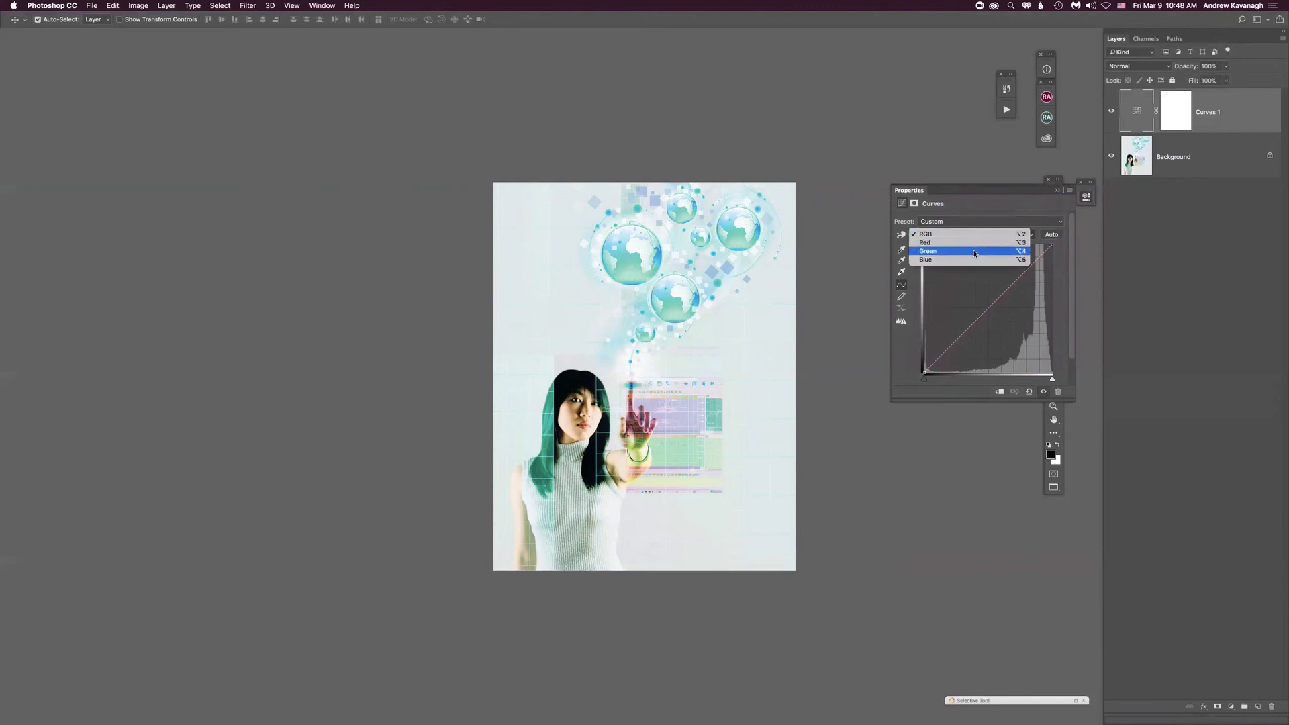
{"action": "left_click", "coordinate": [974, 253]}
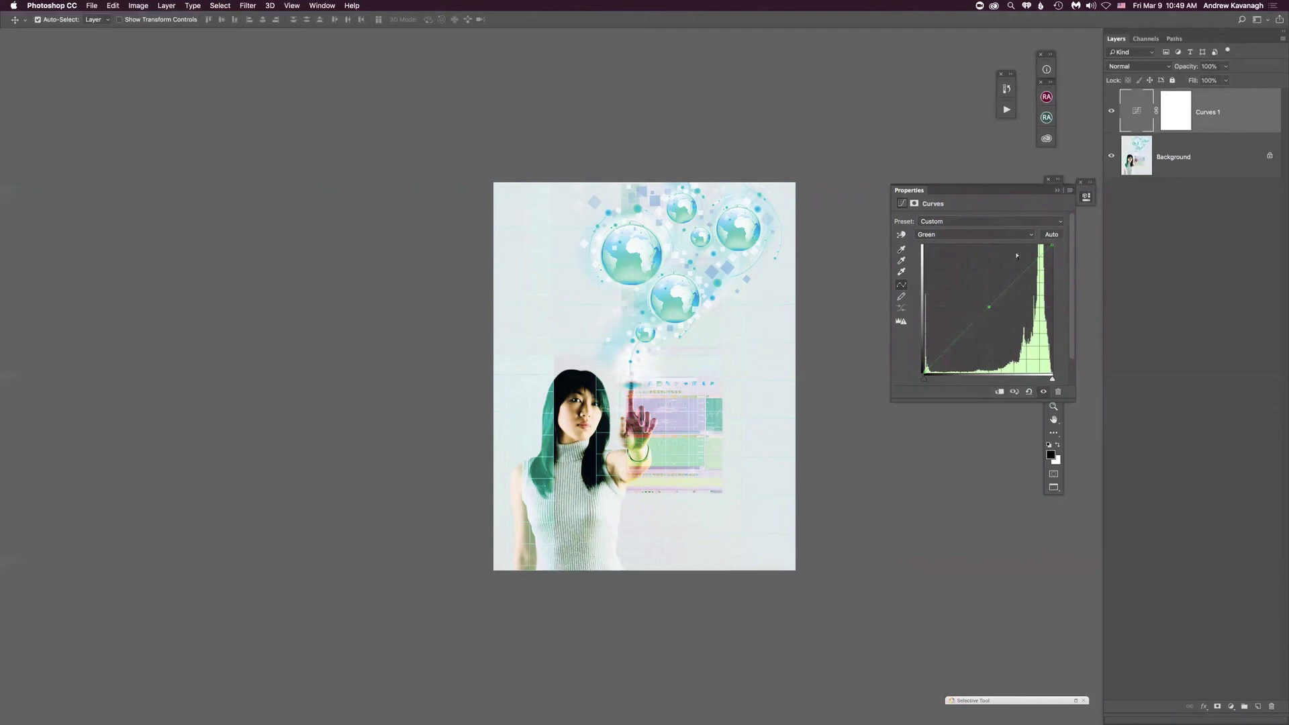
- Toggle the Curves layer's visibility repeatedly to judge the combined Red and Green channel adjustments
{"action": "left_click", "coordinate": [1111, 111]}
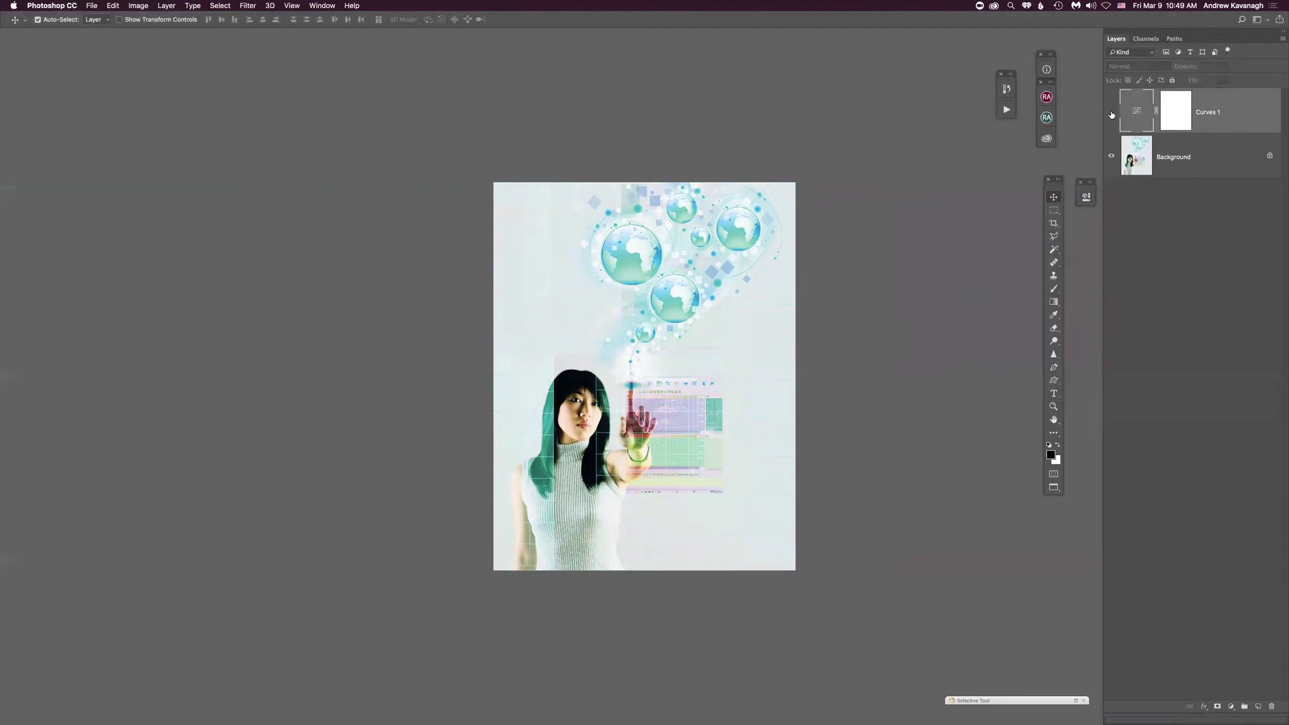
{"action": "left_click", "coordinate": [1110, 112]}
{"action": "left_click", "coordinate": [1108, 117]}
{"action": "left_click", "coordinate": [1106, 118]}
{"action": "left_click", "coordinate": [1105, 120]}
{"action": "left_click", "coordinate": [1109, 115]}
{"action": "left_click", "coordinate": [1109, 115]}
{"action": "left_click", "coordinate": [1111, 113]}
{"action": "left_click", "coordinate": [1111, 114]}
{"action": "left_click", "coordinate": [1111, 114]}
{"action": "left_click", "coordinate": [1112, 112]}
{"action": "left_click", "coordinate": [1112, 112]}
{"action": "left_click", "coordinate": [1110, 112]}
{"action": "left_click", "coordinate": [1110, 112]}
{"action": "left_click", "coordinate": [1111, 113]}
{"action": "left_click", "coordinate": [1111, 112]}
{"action": "left_click", "coordinate": [1110, 113]}
{"action": "left_click", "coordinate": [1111, 112]}
- Return to the standard screen mode and line up the RGB duplicate and CMYK original windows side by side
{"action": "key", "text": "f"}
{"action": "key", "text": "f"}
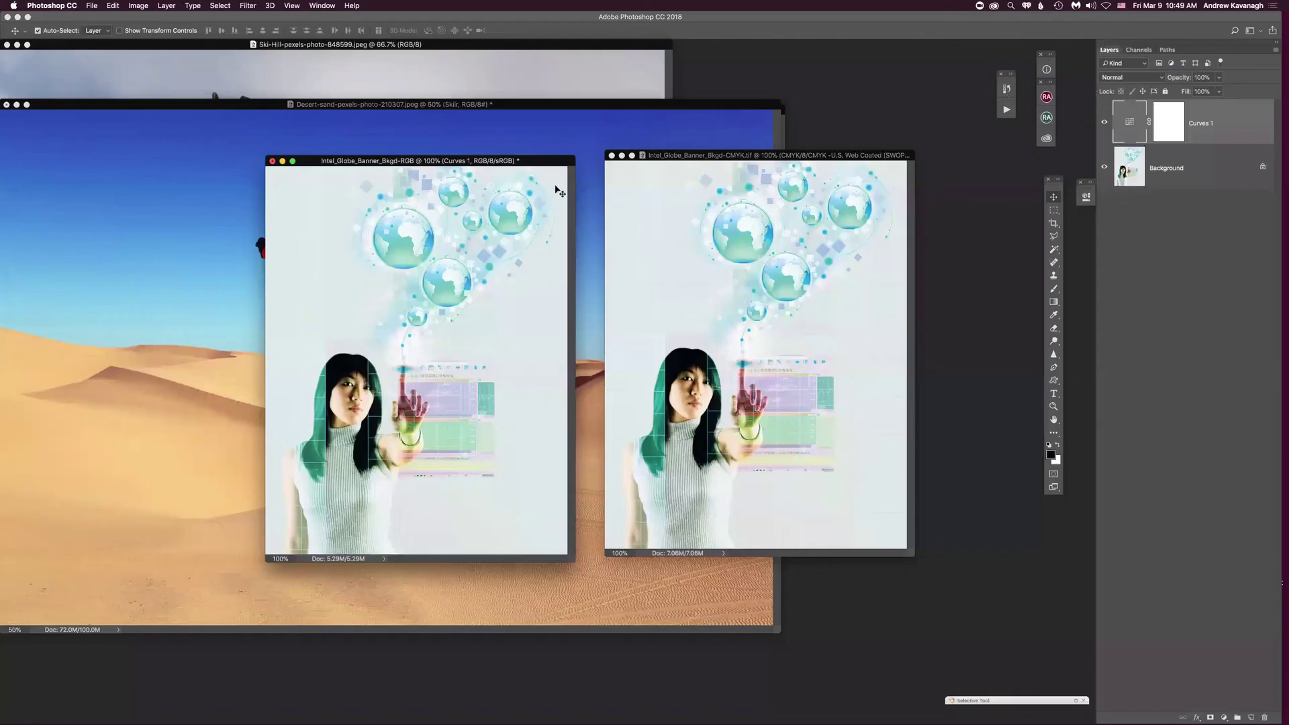
{"action": "mouse_move", "coordinate": [529, 155]}
{"action": "left_mouse_down"}
{"action": "mouse_move", "coordinate": [494, 170]}
{"action": "mouse_move", "coordinate": [511, 171]}
{"action": "left_mouse_up"}
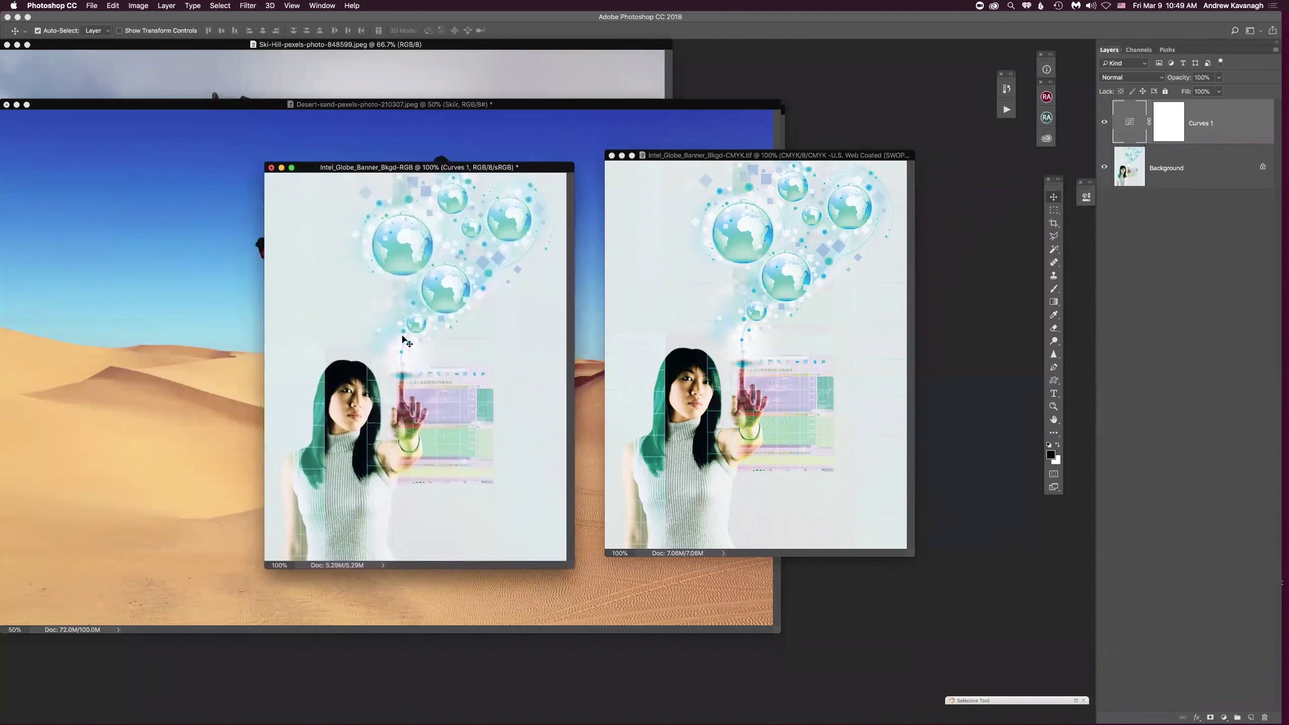
{"action": "left_click_drag", "start_coordinate": [807, 157], "coordinate": [827, 168]}
- Check the proof settings of the CMYK original and the RGB duplicate
{"action": "left_click", "coordinate": [302, 6]}
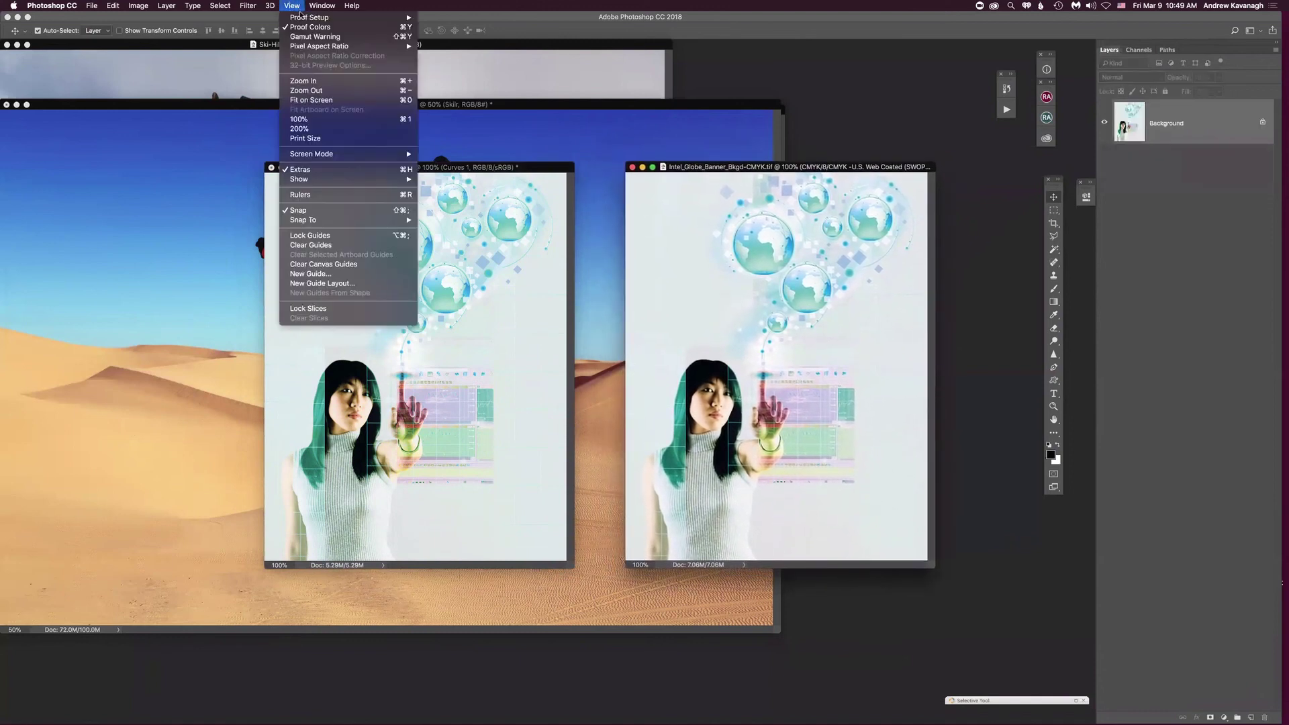
{"action": "mouse_move", "coordinate": [300, 18]}
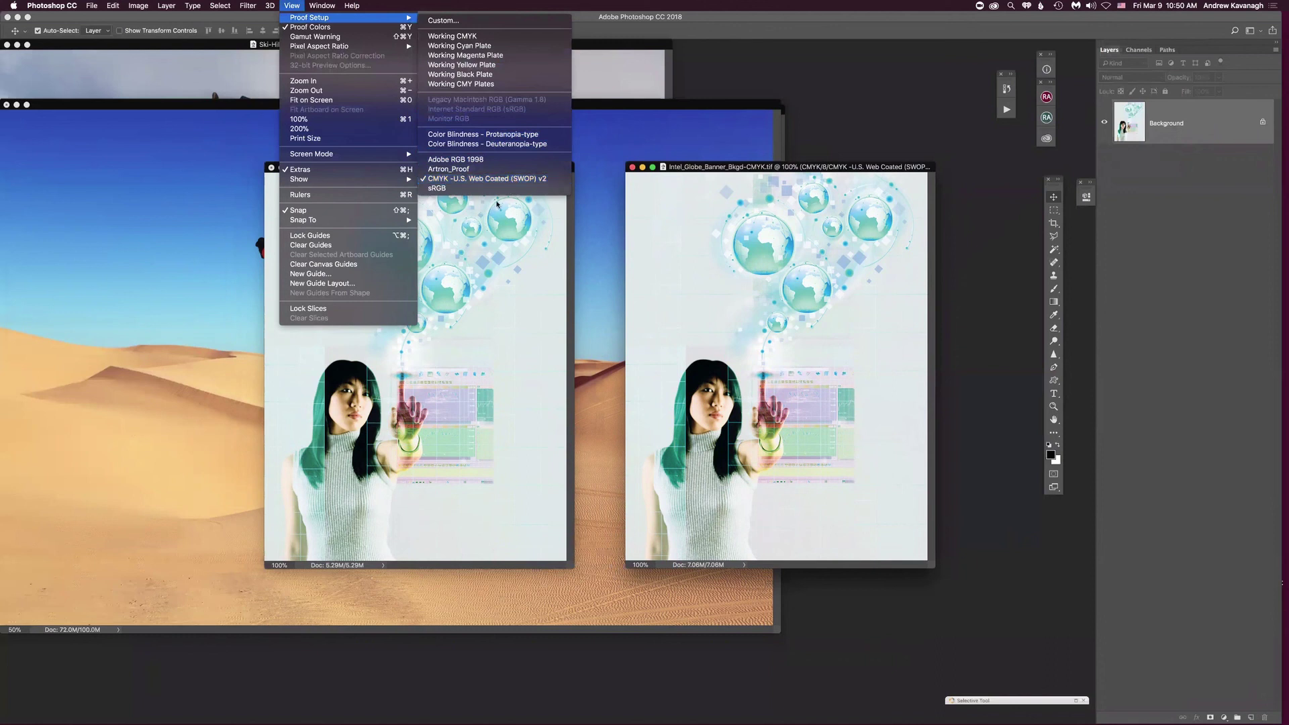
{"action": "left_click", "coordinate": [429, 305]}
{"action": "left_click", "coordinate": [365, 180]}
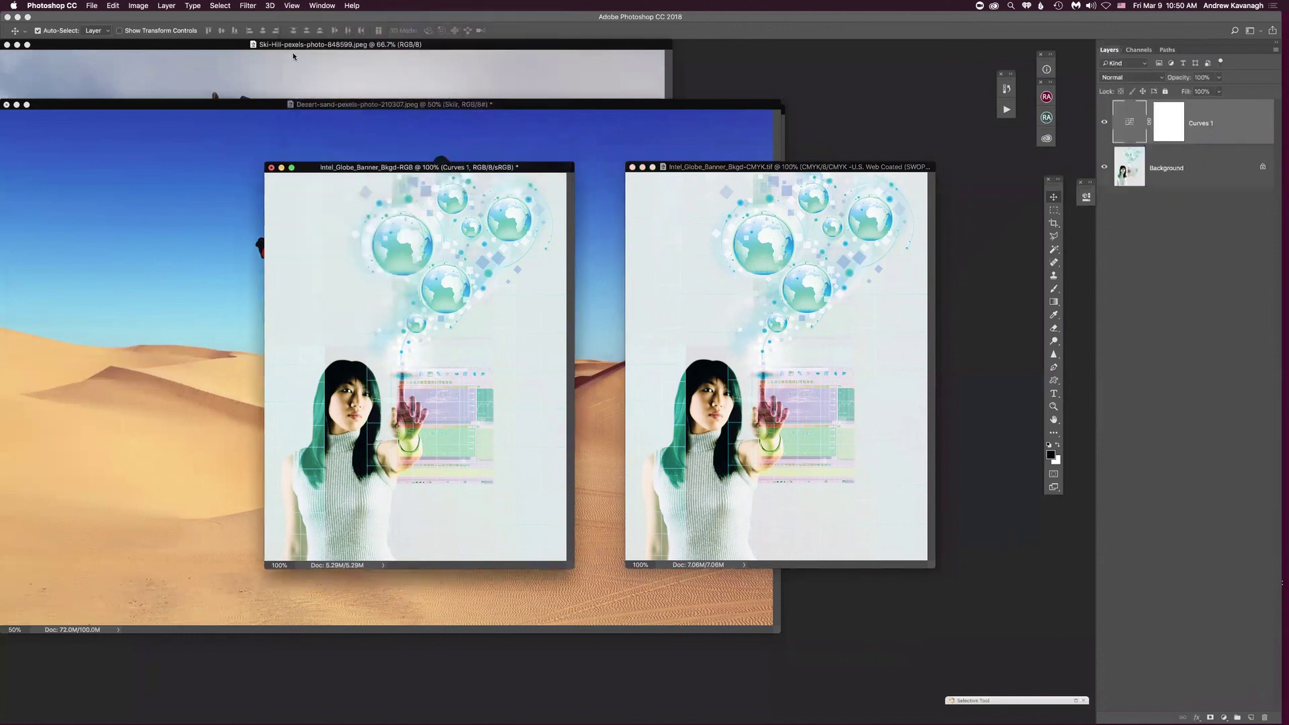
{"action": "left_click", "coordinate": [290, 5]}
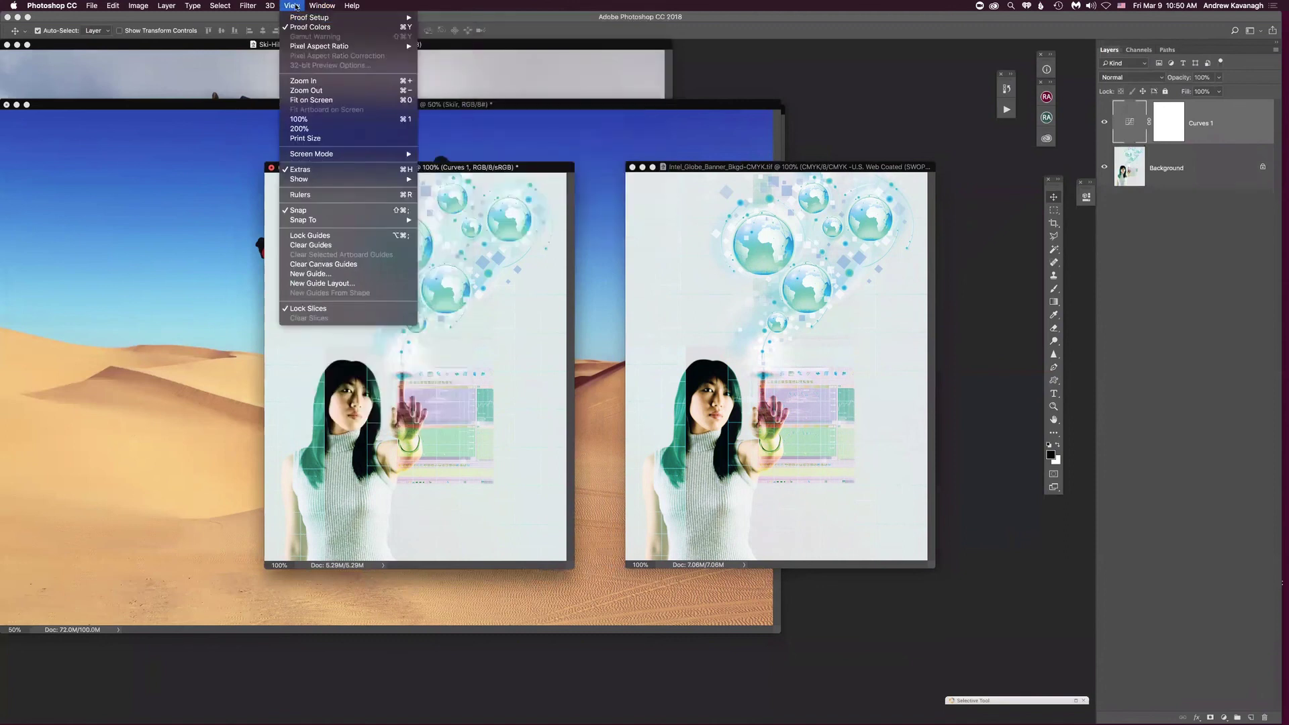
{"action": "mouse_move", "coordinate": [302, 20]}
{"action": "left_click", "coordinate": [292, 5]}
- Place the CMYK original beside the RGB duplicate and lower its master saturation to about -25 with Hue/Saturation
{"action": "mouse_move", "coordinate": [855, 169]}
{"action": "left_mouse_down"}
{"action": "mouse_move", "coordinate": [887, 173]}
{"action": "mouse_move", "coordinate": [853, 180]}
{"action": "mouse_move", "coordinate": [861, 172]}
{"action": "left_mouse_up"}
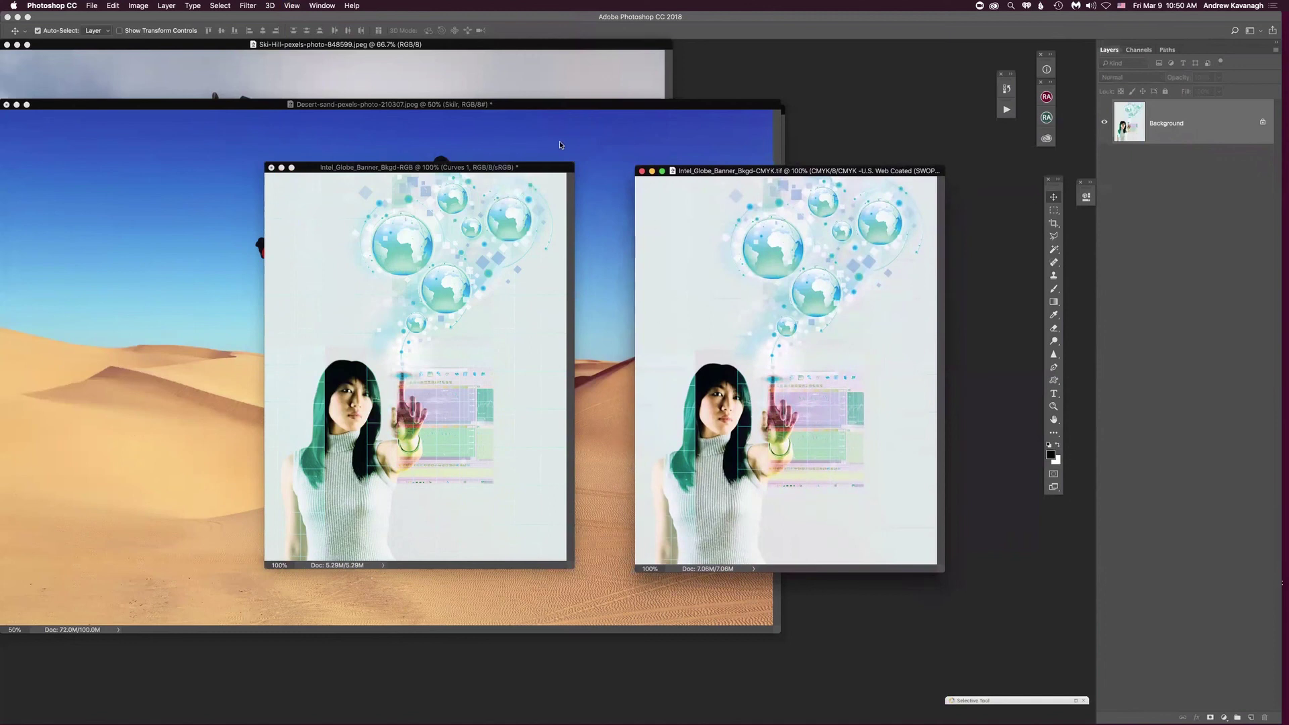
{"action": "left_click_drag", "start_coordinate": [702, 170], "coordinate": [685, 168]}
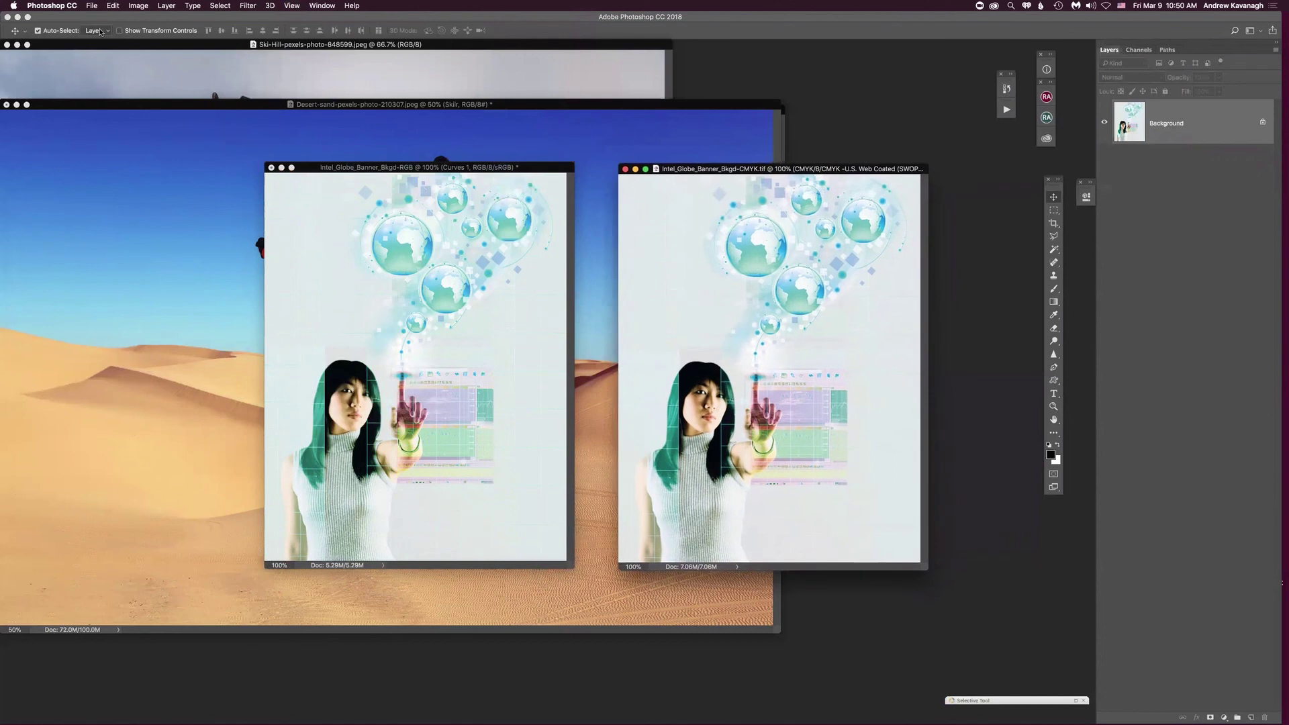
{"action": "left_click", "coordinate": [138, 6]}
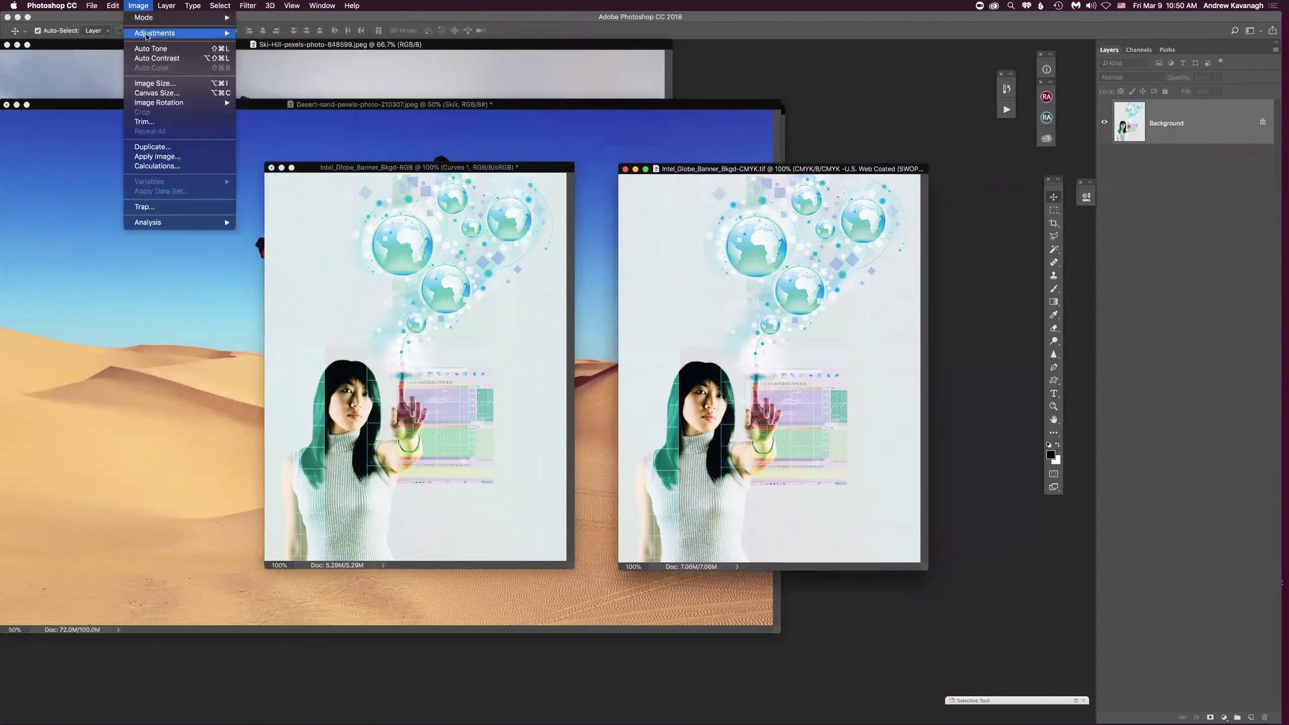
{"action": "mouse_move", "coordinate": [146, 35]}
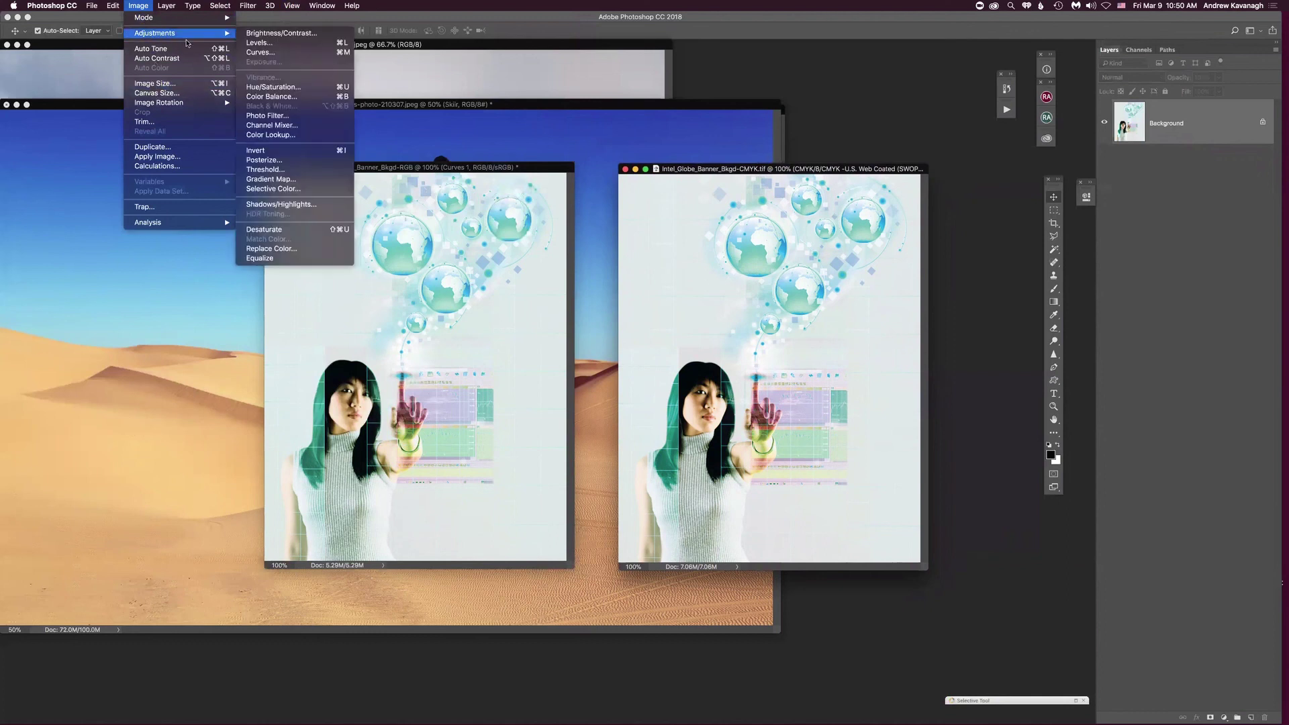
{"action": "left_click", "coordinate": [290, 89]}
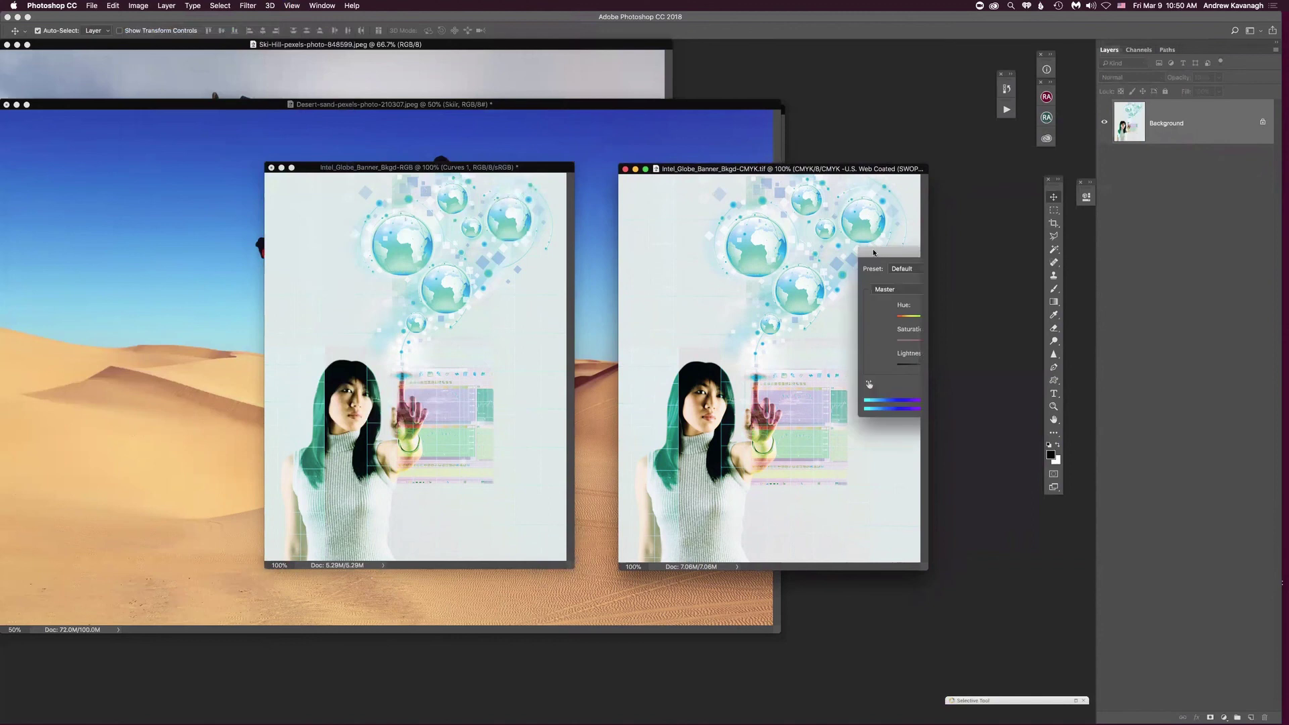
{"action": "left_click_drag", "start_coordinate": [962, 256], "coordinate": [1064, 339]}
{"action": "left_click_drag", "start_coordinate": [1045, 428], "coordinate": [1033, 423]}
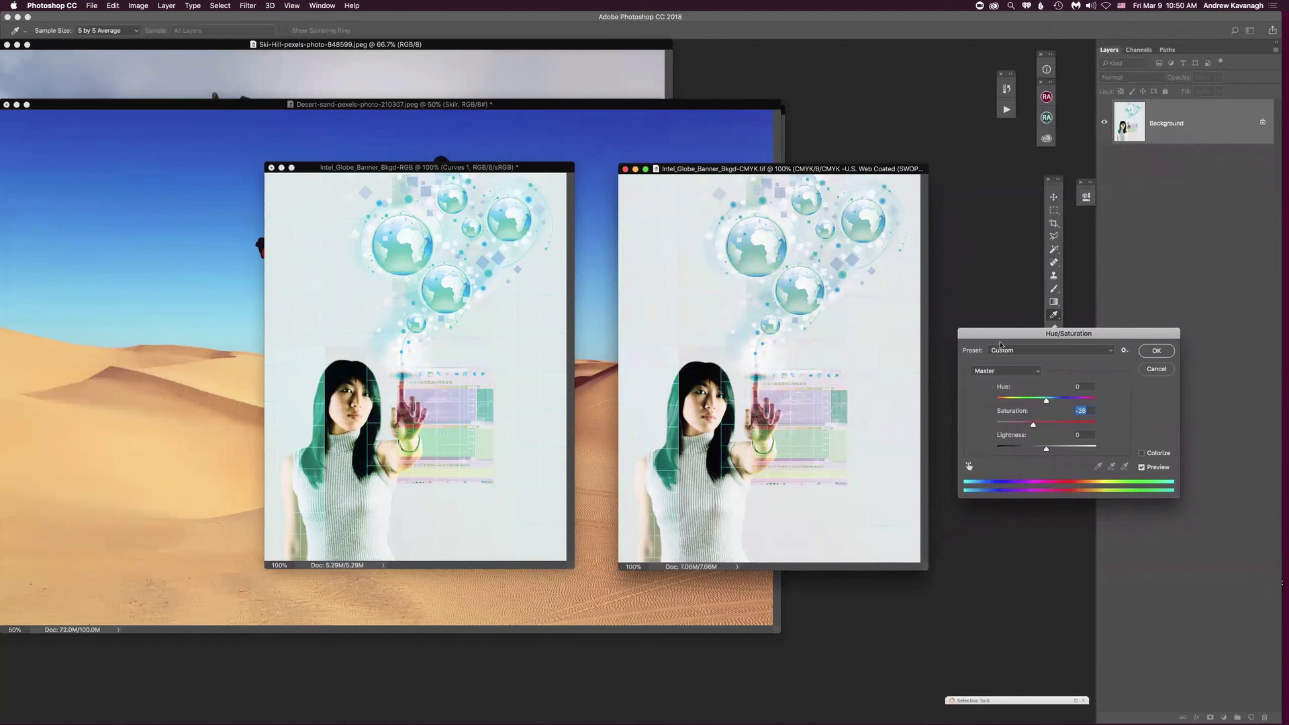
{"action": "left_click", "coordinate": [1155, 350]}
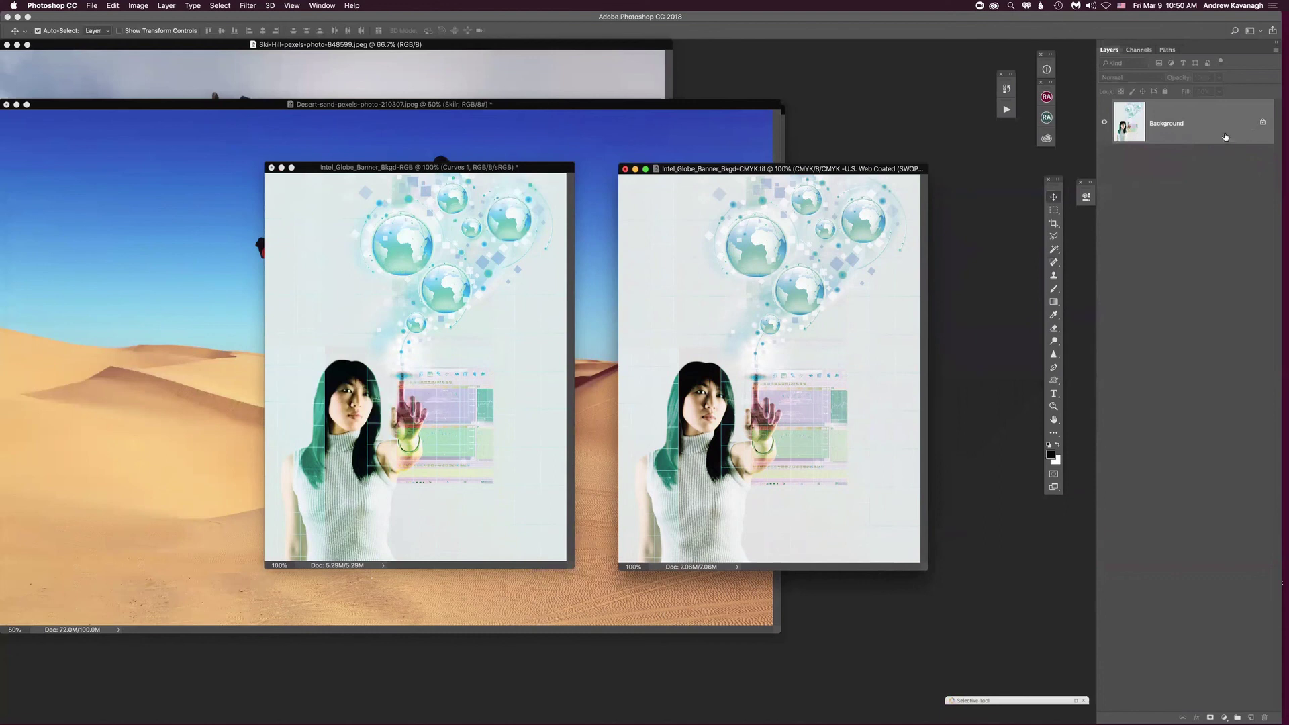
- Start a second Hue/Saturation adjustment on the CMYK original and raise its master saturation to about +11
{"action": "left_click", "coordinate": [138, 5]}
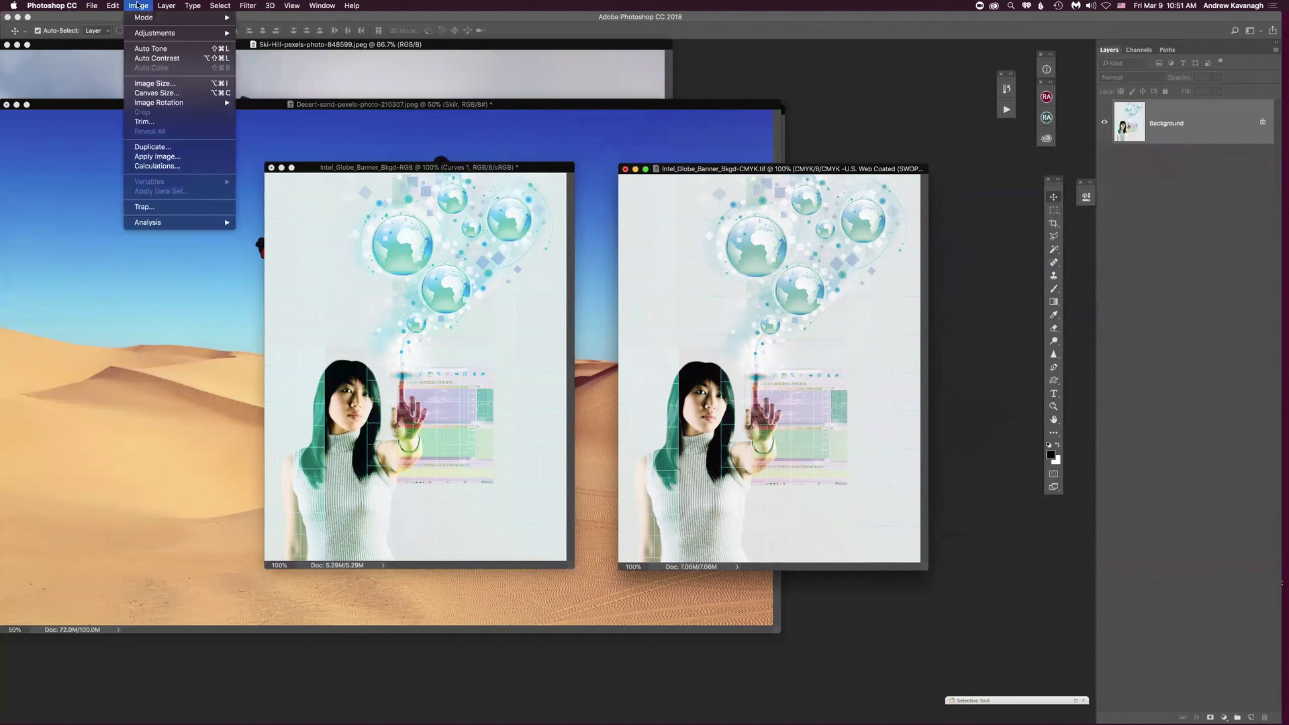
{"action": "mouse_move", "coordinate": [151, 31]}
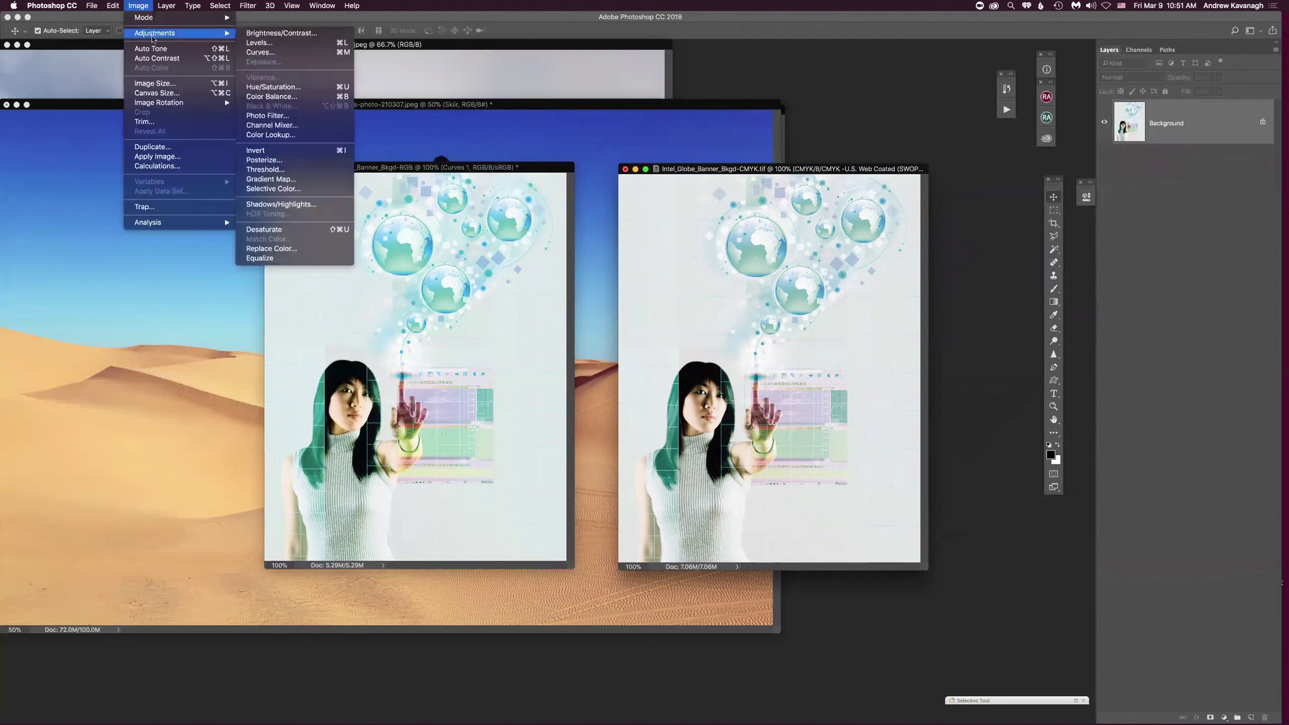
{"action": "left_click", "coordinate": [336, 81]}
{"action": "left_click_drag", "start_coordinate": [1044, 343], "coordinate": [1040, 318]}
{"action": "left_click_drag", "start_coordinate": [1041, 401], "coordinate": [1045, 400]}
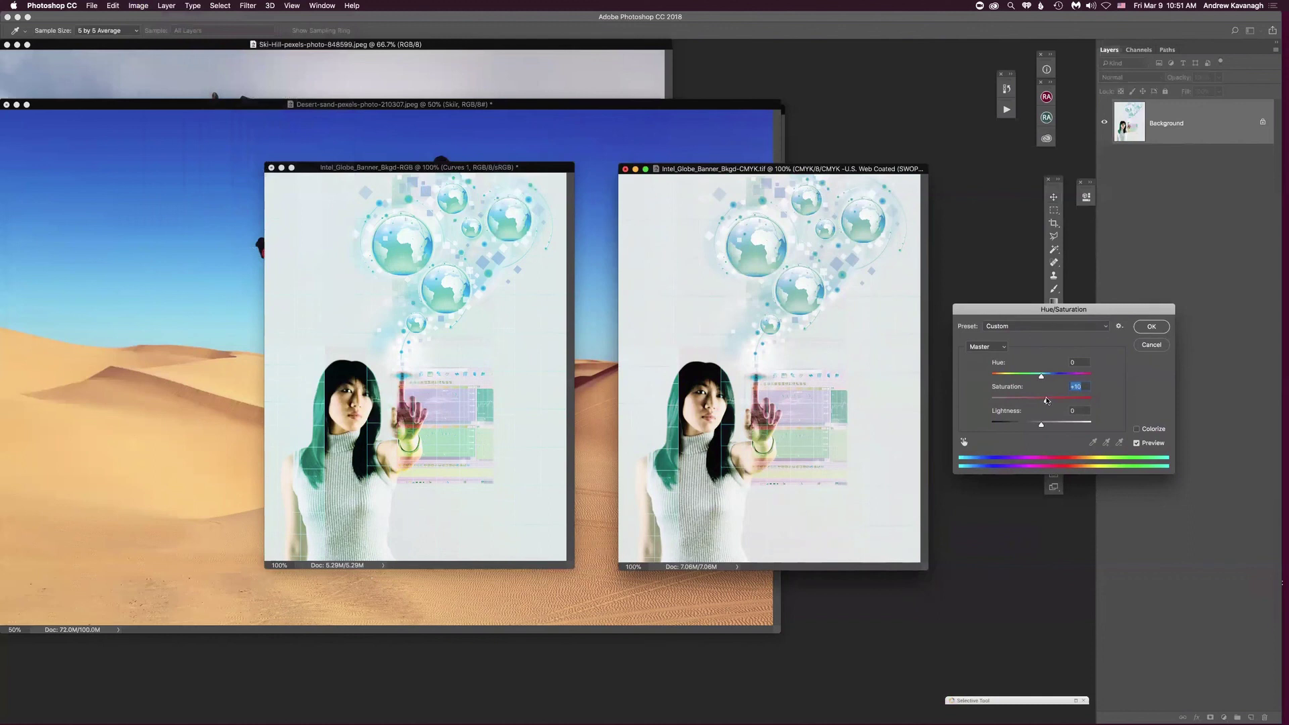
- Raise the saturation of the Blues to about +19 and apply the Hue/Saturation adjustment
{"action": "left_click", "coordinate": [1001, 347]}
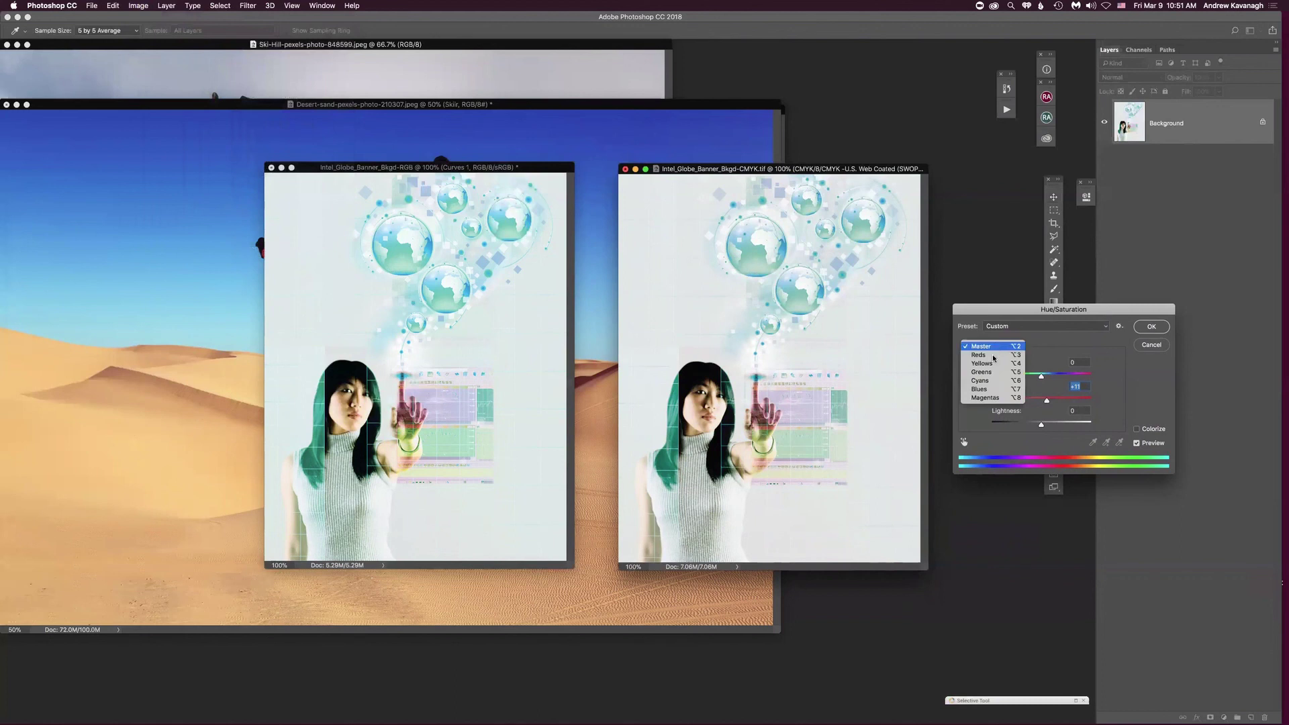
{"action": "left_click", "coordinate": [990, 392]}
{"action": "mouse_move", "coordinate": [1041, 400]}
{"action": "left_mouse_down"}
{"action": "mouse_move", "coordinate": [1087, 400]}
{"action": "mouse_move", "coordinate": [1050, 403]}
{"action": "left_mouse_up"}
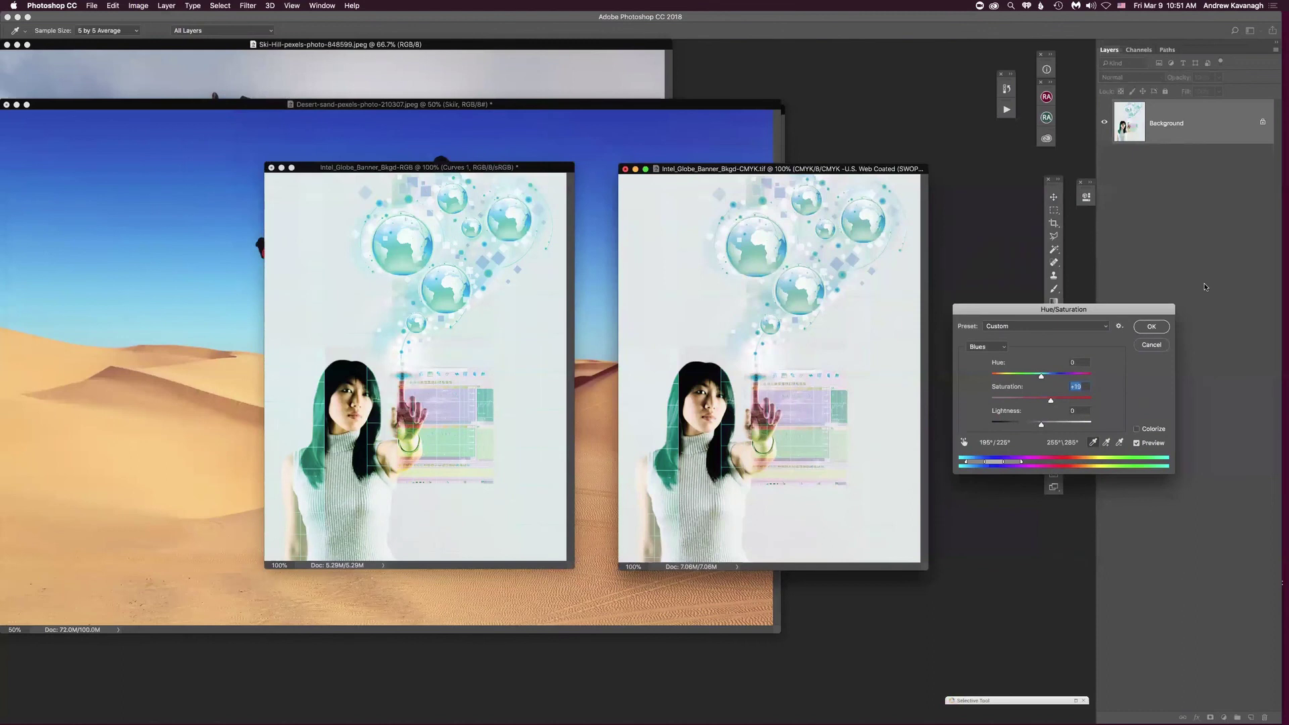
{"action": "left_click", "coordinate": [1150, 327]}
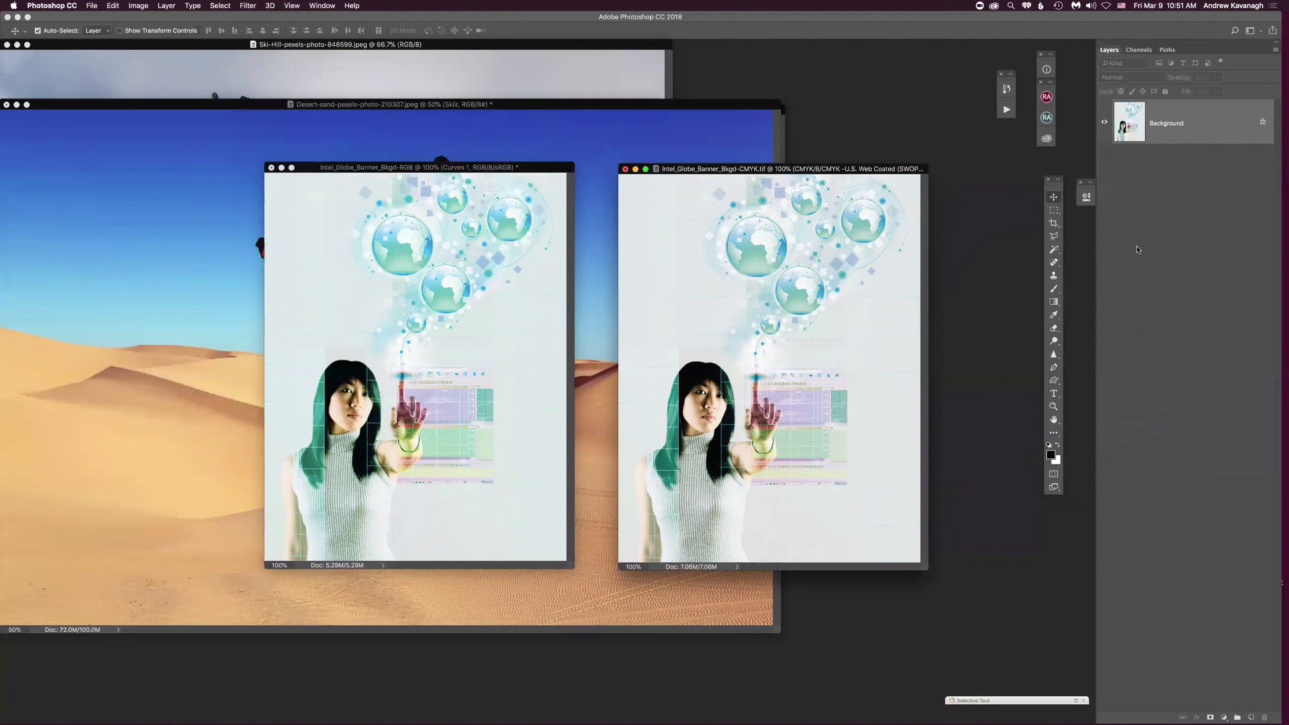
- Review the file formats and colour profile options for saving a copy of the CMYK image, leaving it unsaved
{"action": "left_click", "coordinate": [94, 6]}
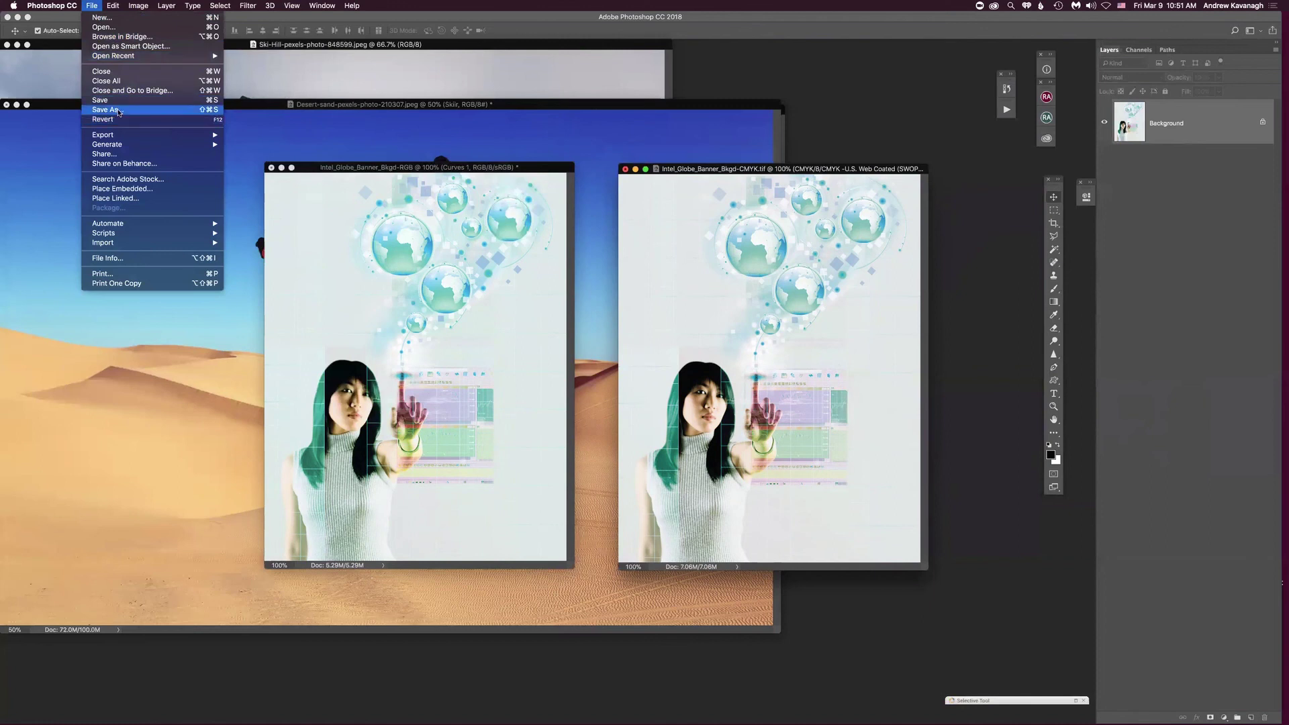
{"action": "left_click", "coordinate": [143, 110]}
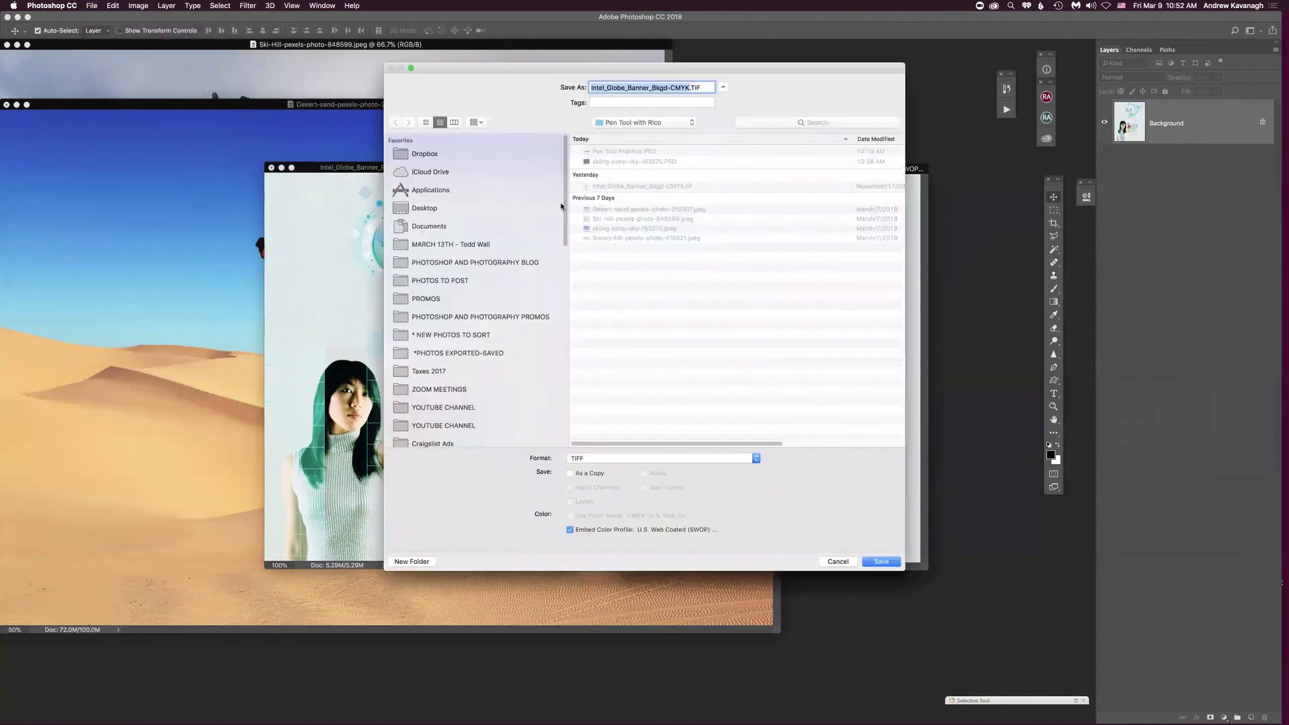
{"action": "left_click_drag", "start_coordinate": [568, 277], "coordinate": [389, 265]}
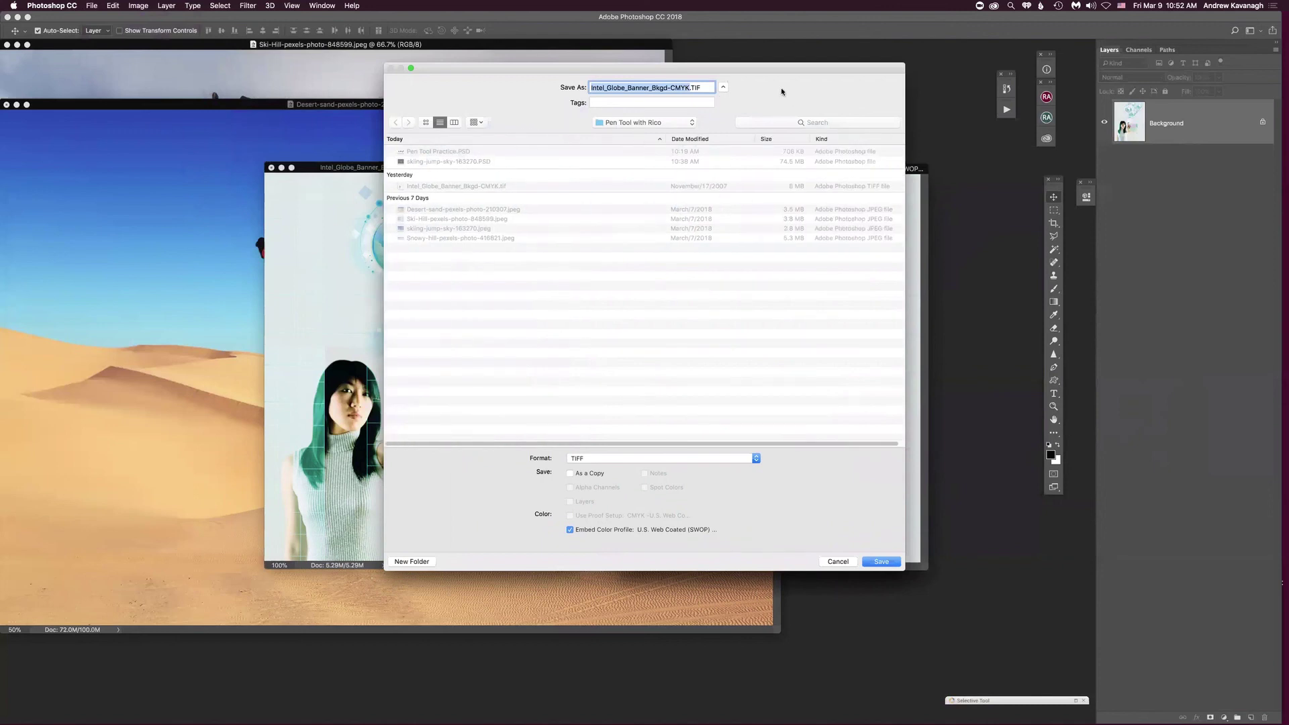
{"action": "left_click", "coordinate": [635, 459]}
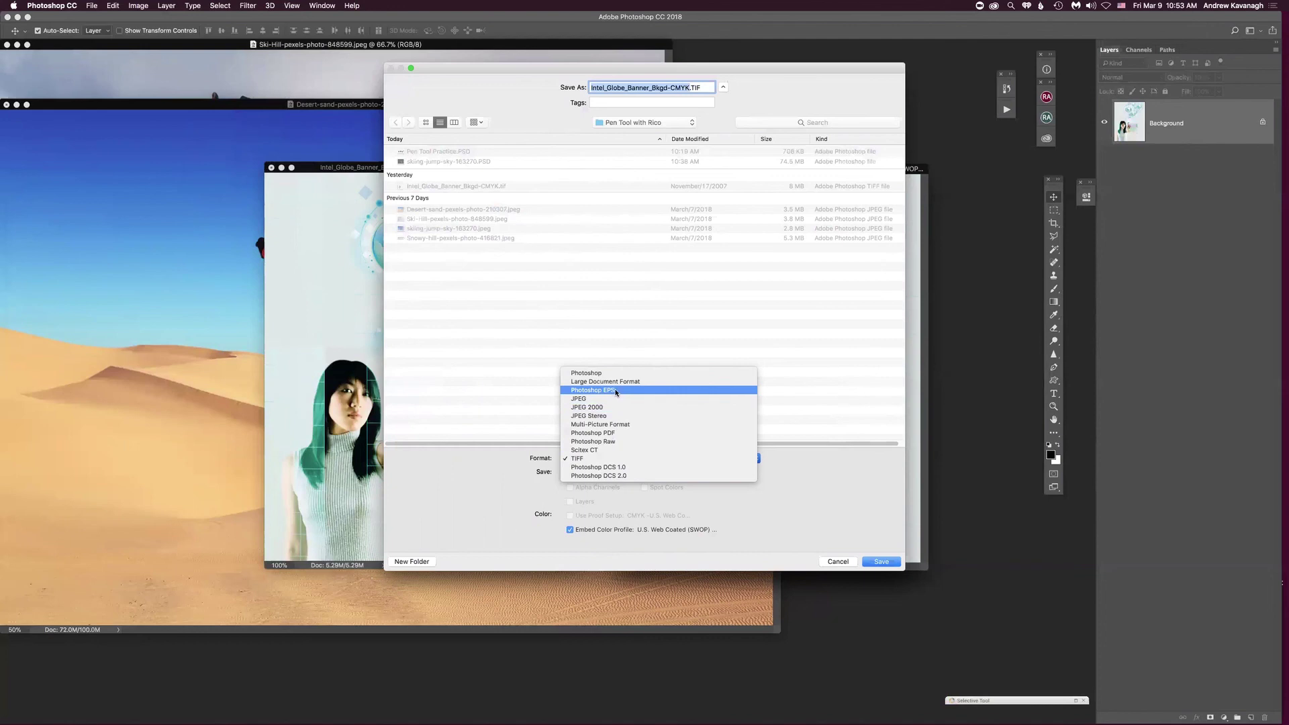
{"action": "left_click", "coordinate": [514, 388]}
{"action": "left_click", "coordinate": [837, 561]}
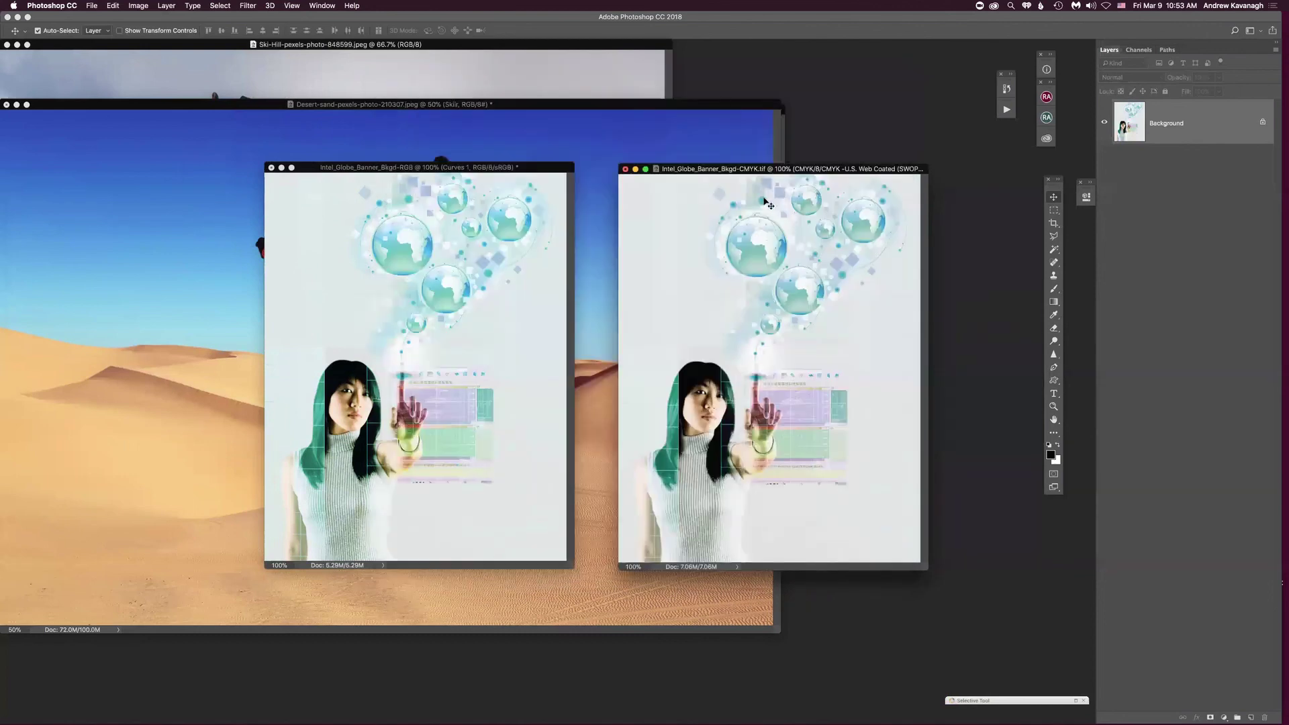